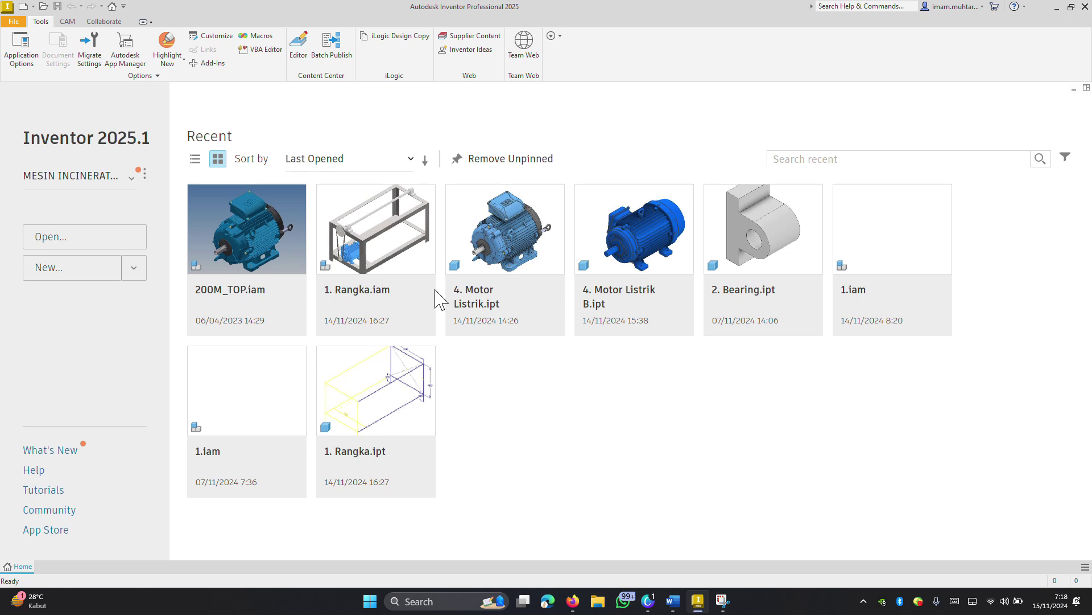
# - Open the 1. Rangka frame assembly and hide the motor, belt and pulleys
pyautogui.rightClick(400, 259)
pyautogui.click(403, 262)
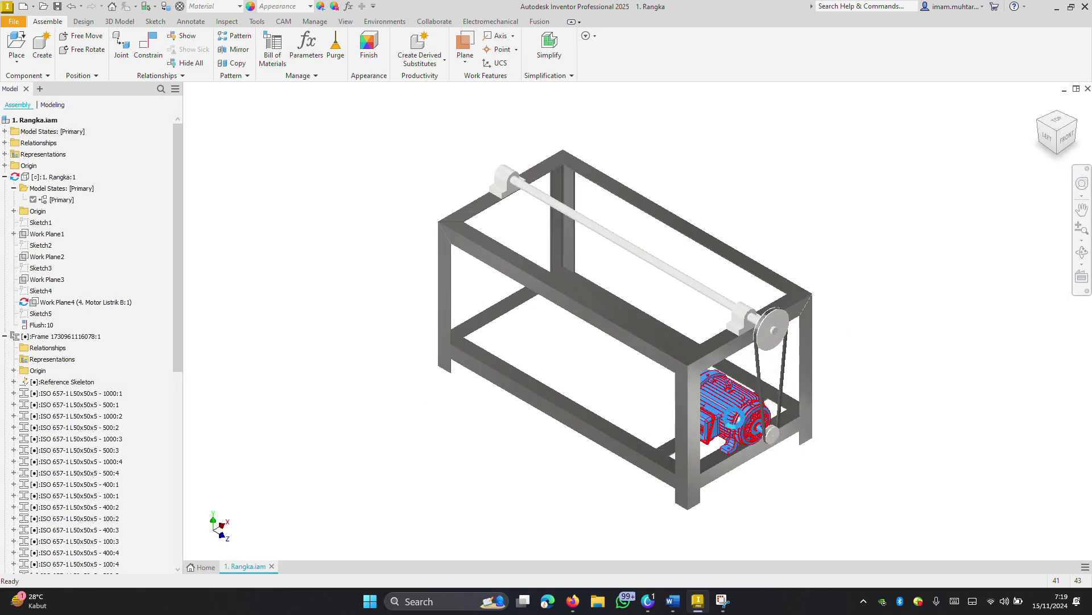
pyautogui.click(766, 342)
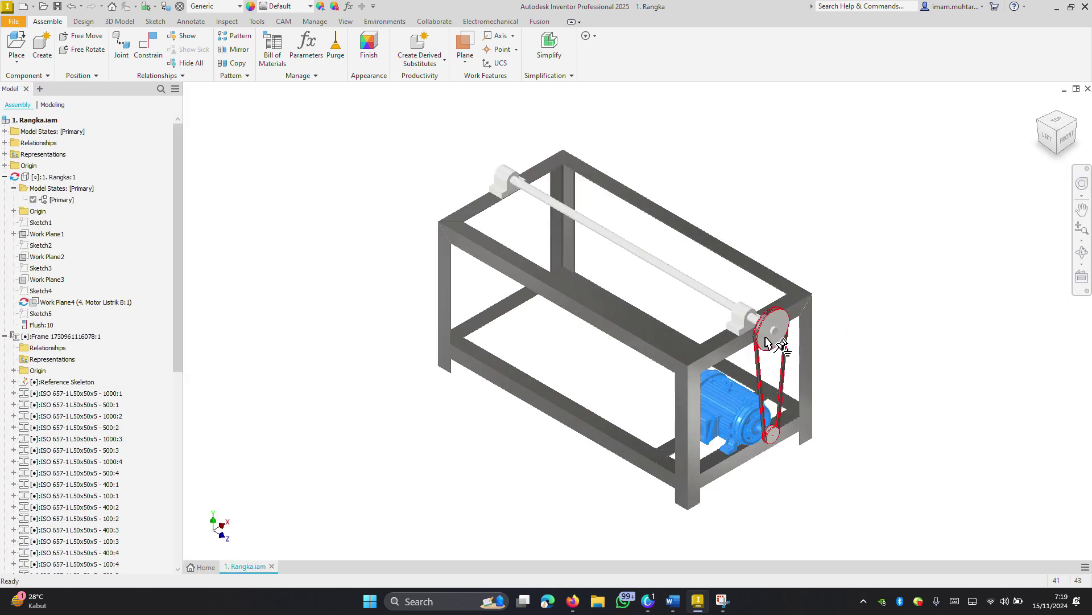
pyautogui.rightClick(766, 341)
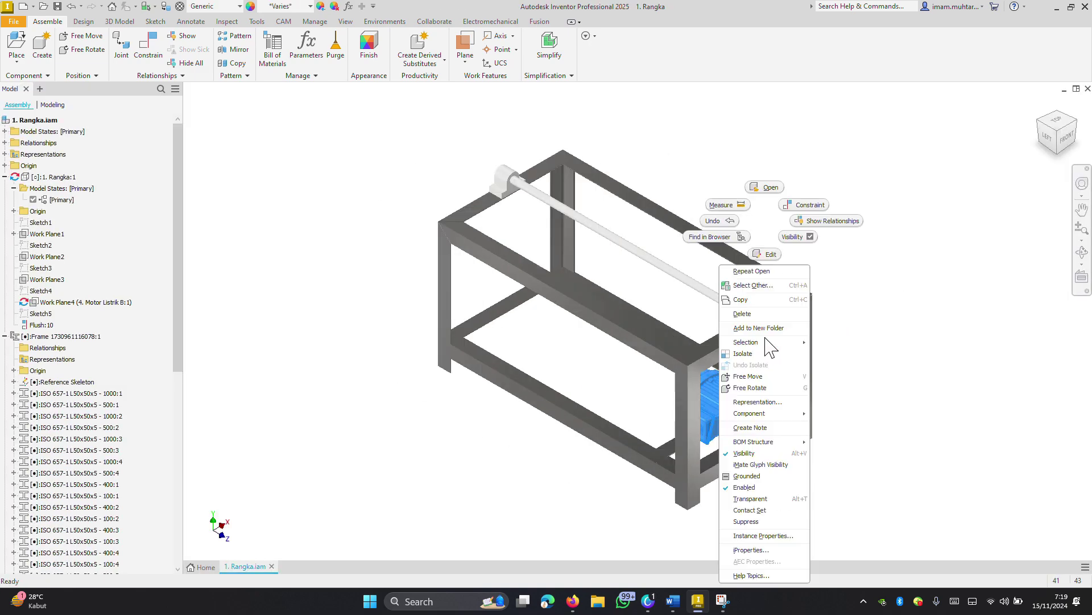
pyautogui.click(803, 236)
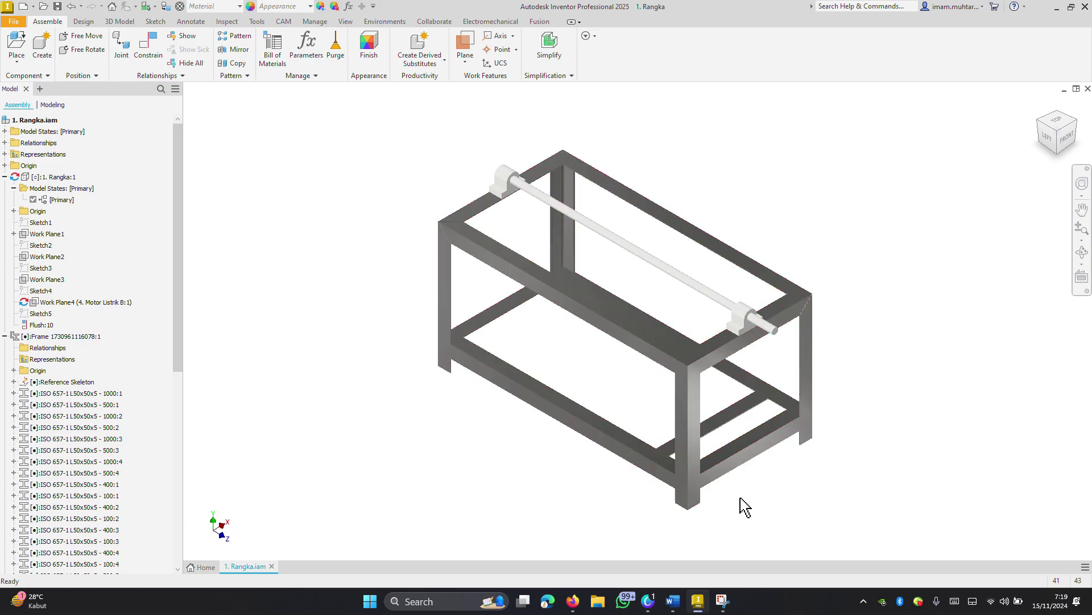
# - Search Google in Firefox for 'download gambar cad grabcad'
pyautogui.click(572, 601)
pyautogui.click(433, 45)
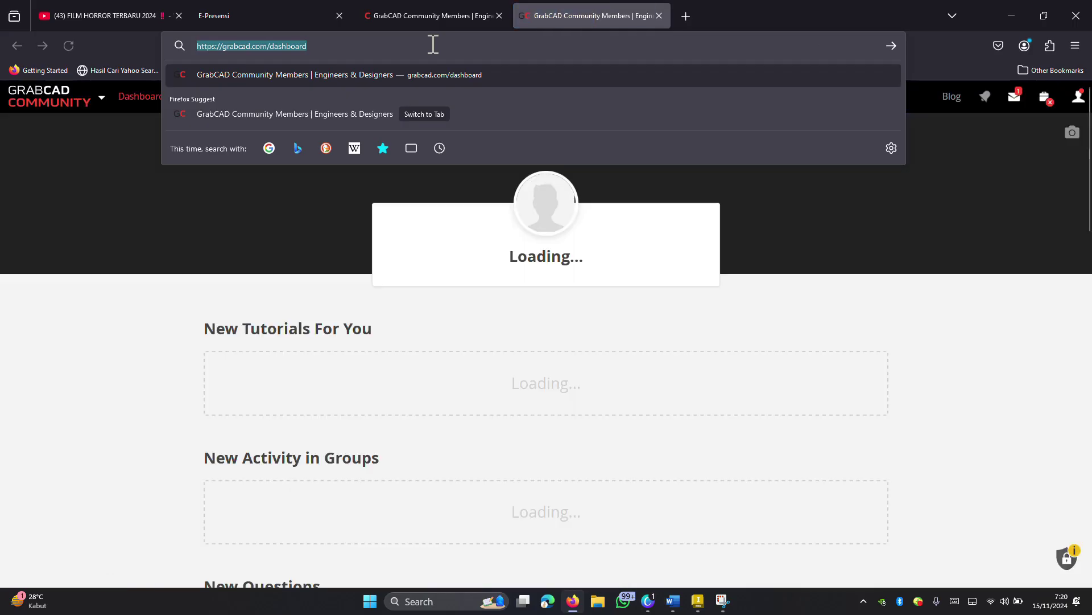
pyautogui.write('down')
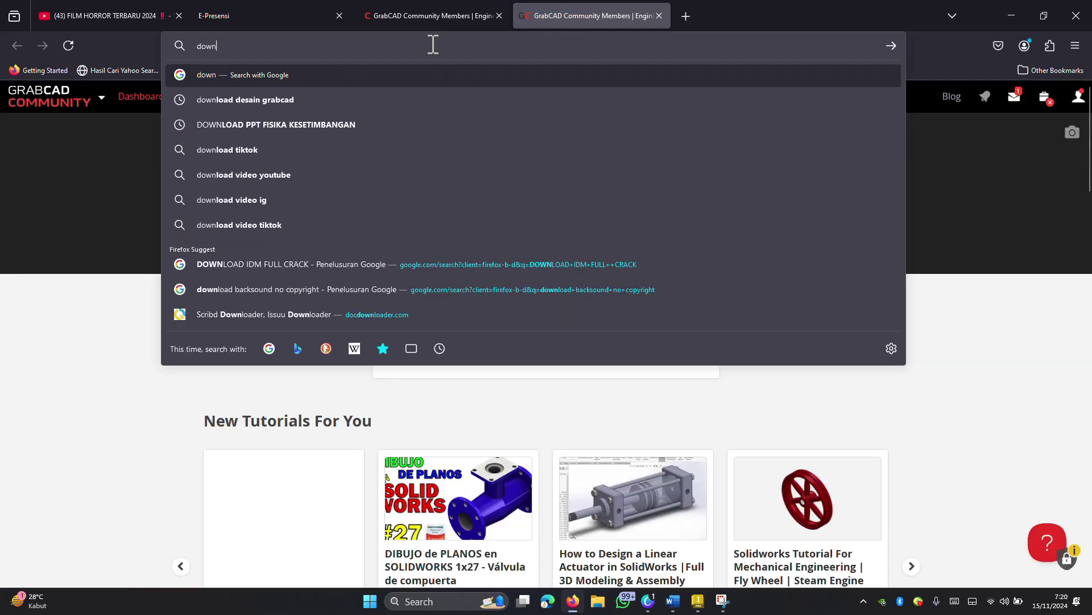
pyautogui.write('load h')
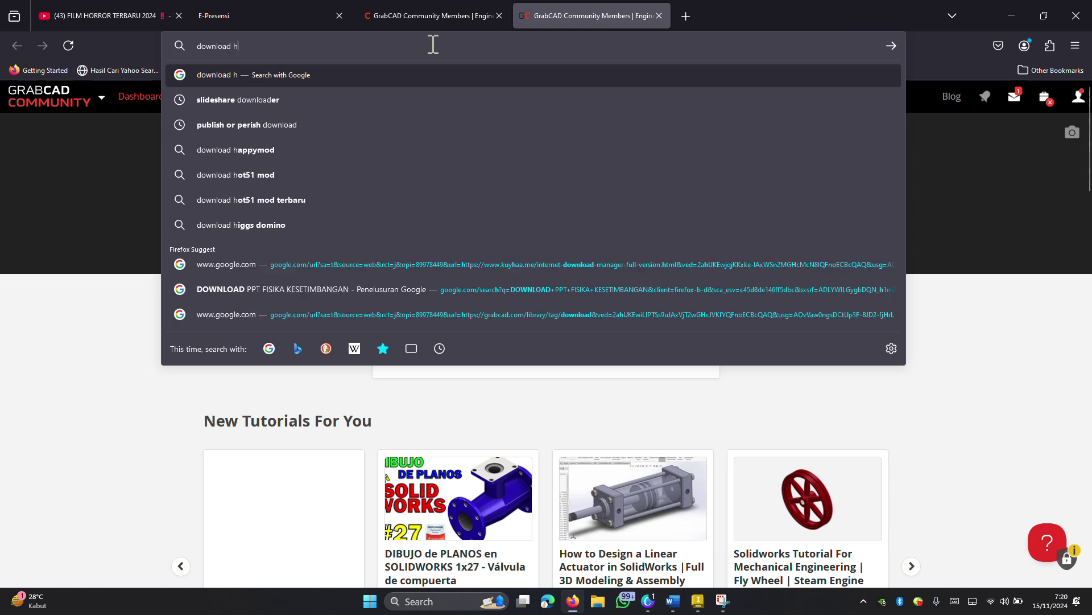
pyautogui.press('BackSpace')
pyautogui.write('gambar c')
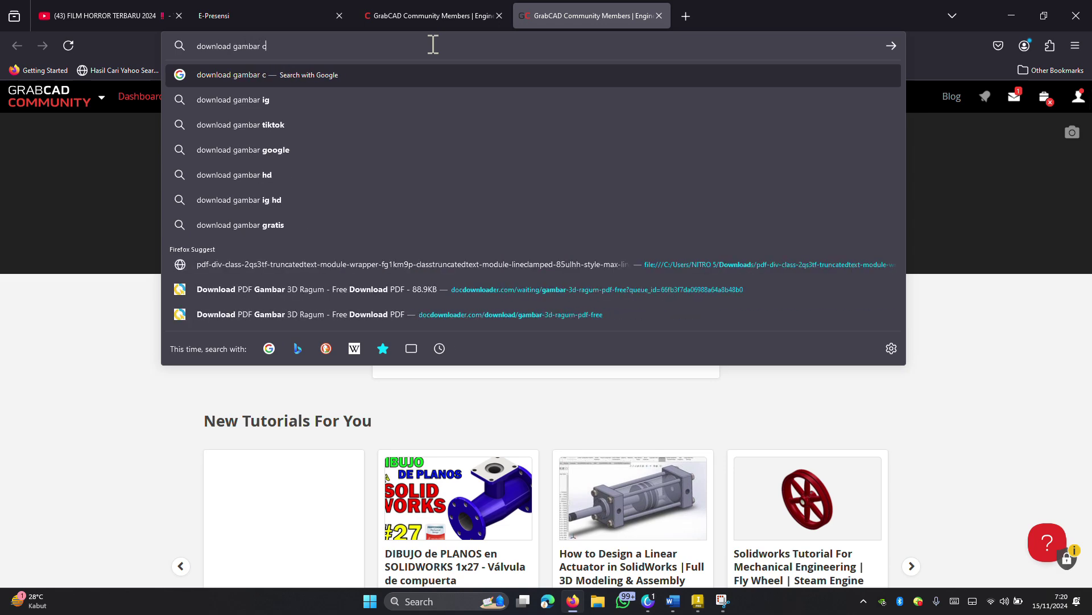
pyautogui.write('ad gr')
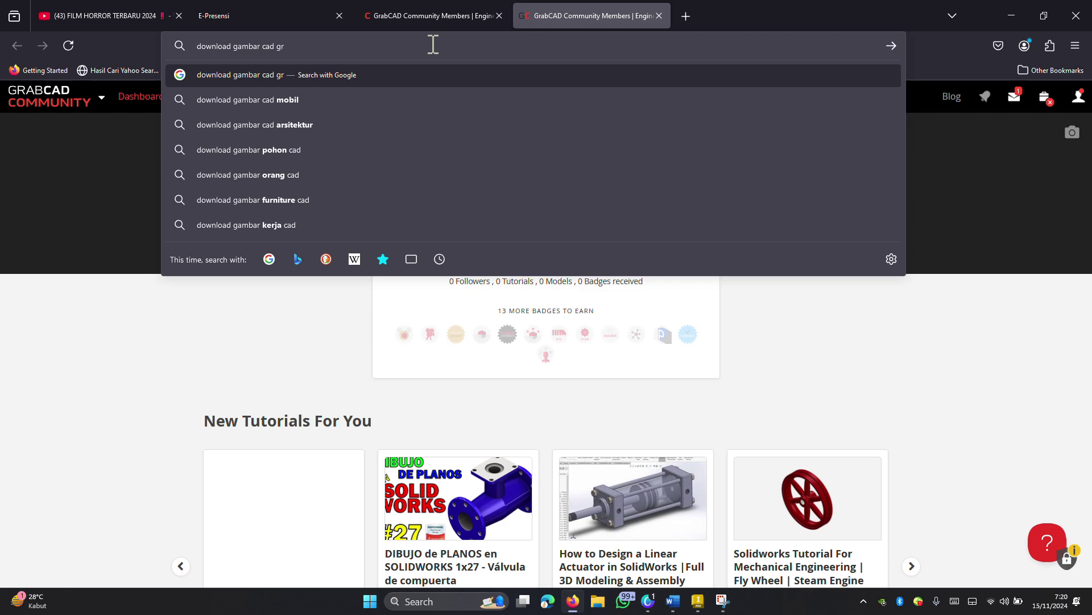
pyautogui.write('abcad')
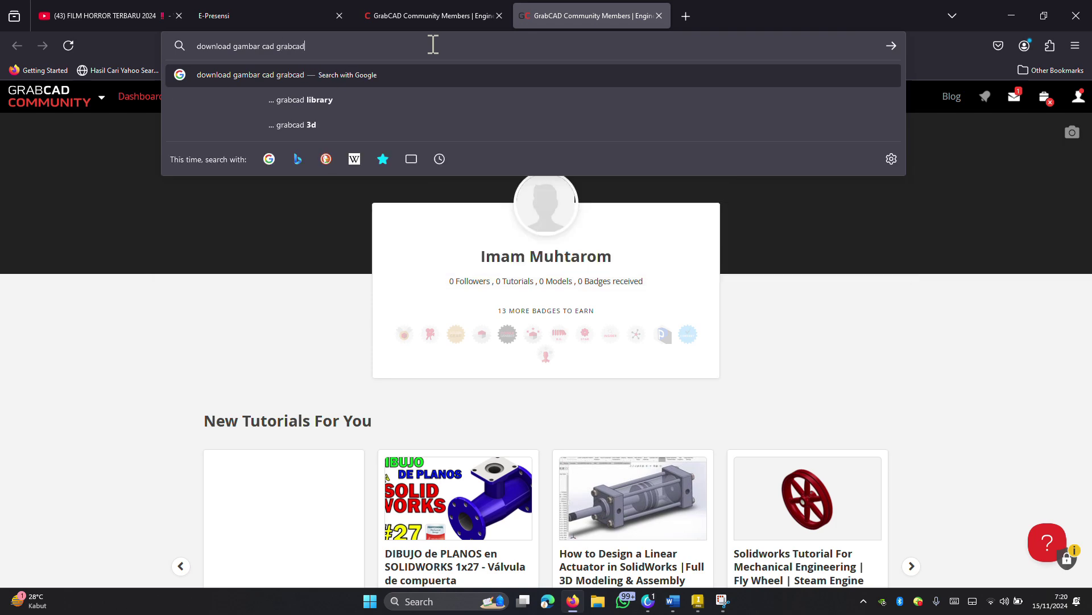
pyautogui.press('Return')
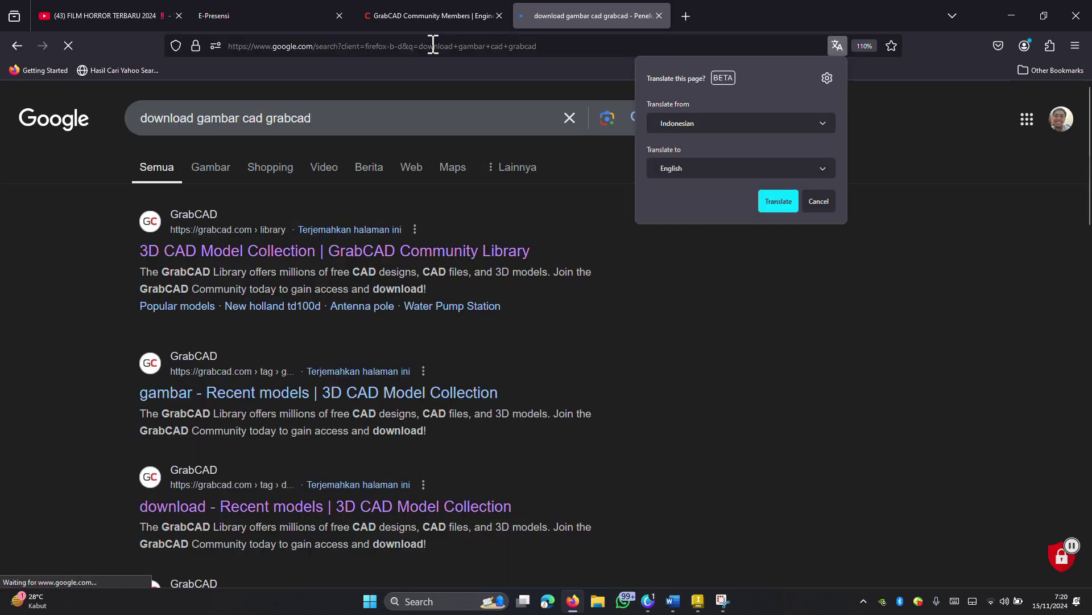
pyautogui.click(669, 285)
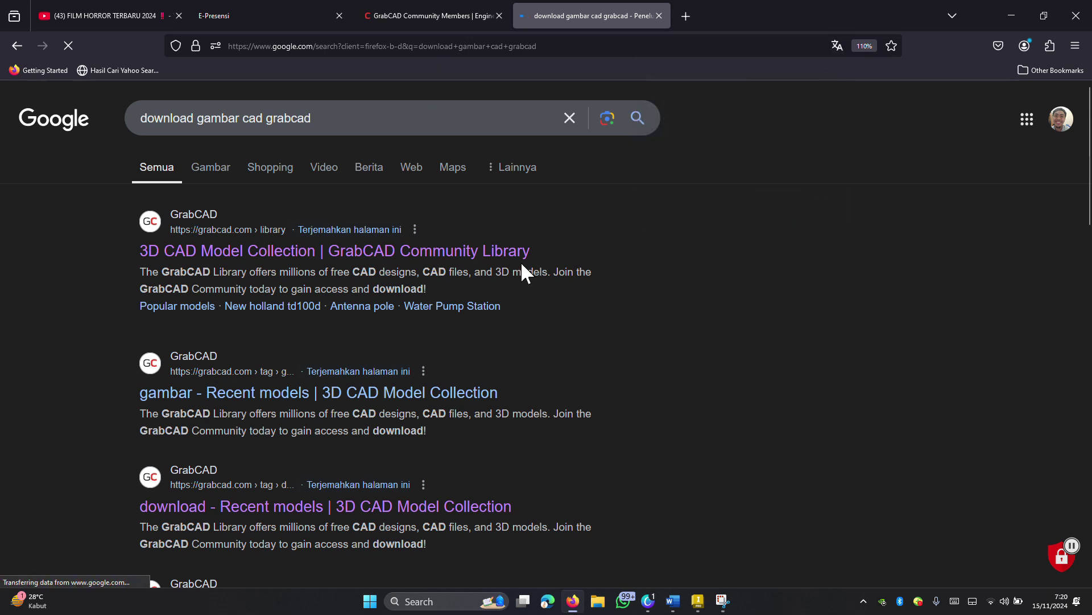
# - Open the GrabCAD Community Library result in a new tab
pyautogui.rightClick(405, 248)
pyautogui.click(418, 255)
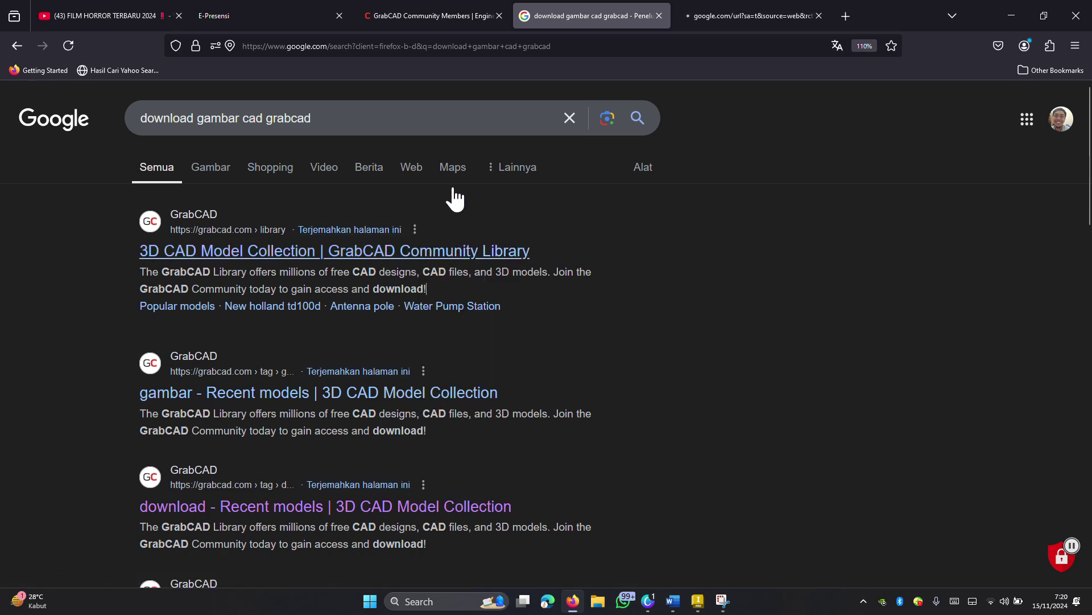
pyautogui.click(417, 11)
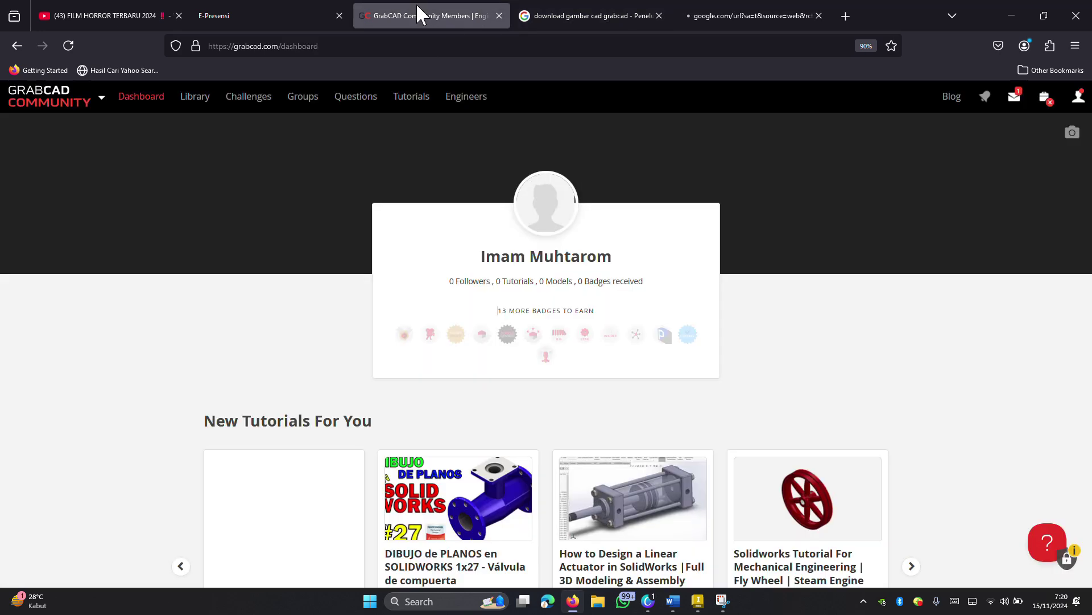
# - Set the GrabCAD Library software filter to Autodesk Inventor
pyautogui.click(718, 12)
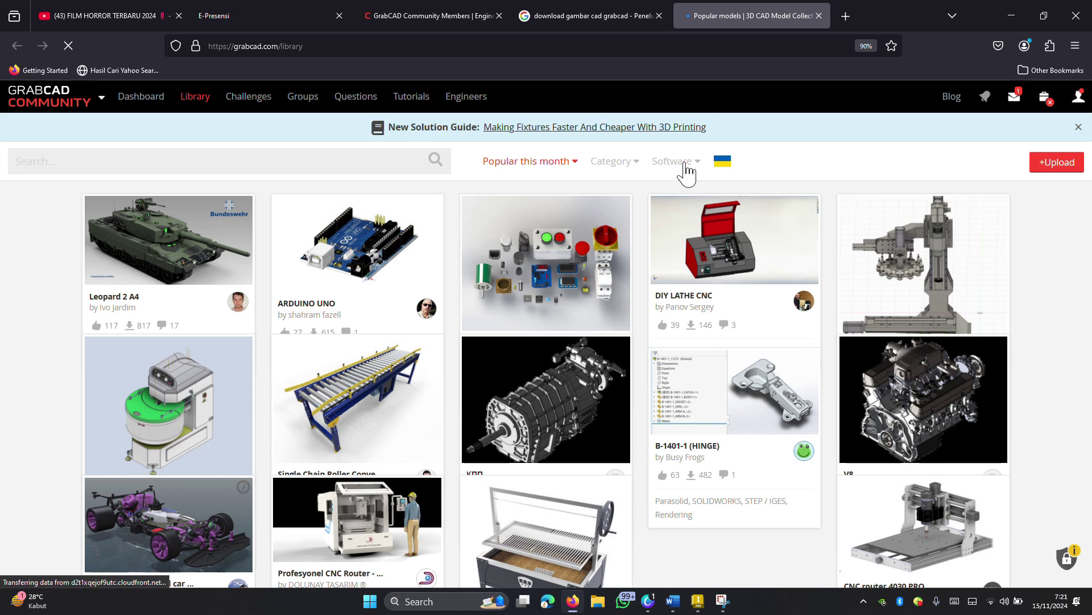
pyautogui.click(685, 165)
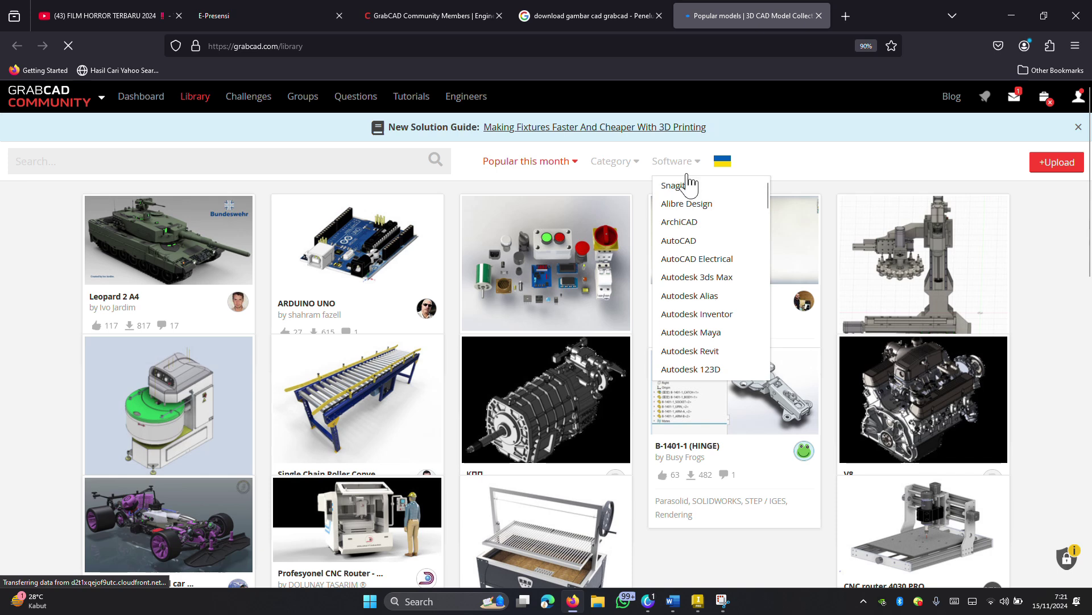
pyautogui.scroll(-5, 686, 296)
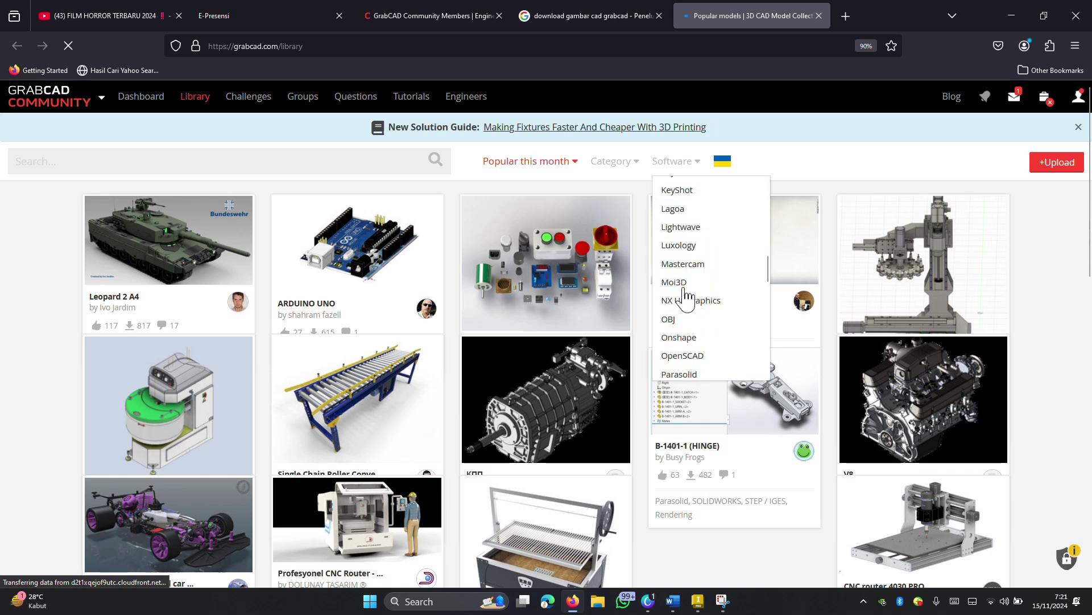
pyautogui.scroll(-3, 686, 296)
pyautogui.scroll(5, 697, 296)
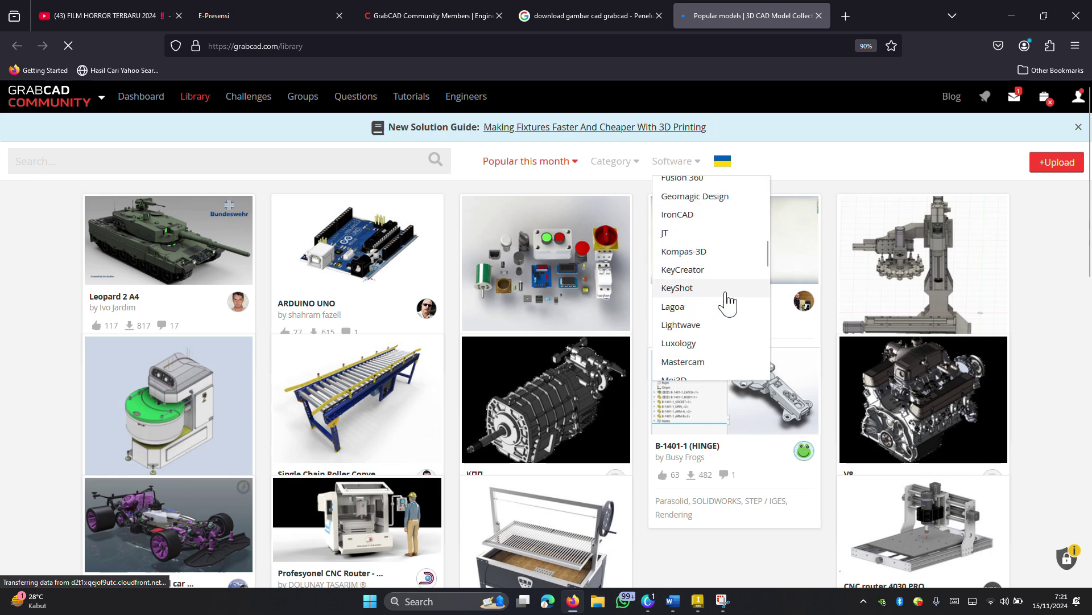
pyautogui.scroll(5, 718, 268)
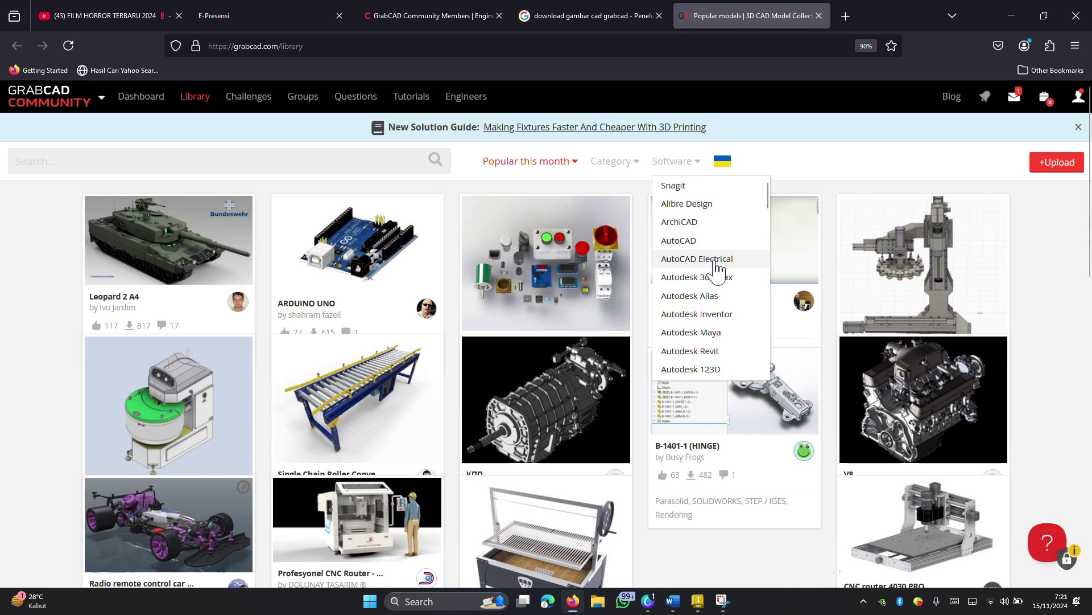
pyautogui.scroll(-2, 718, 268)
pyautogui.scroll(-3, 715, 271)
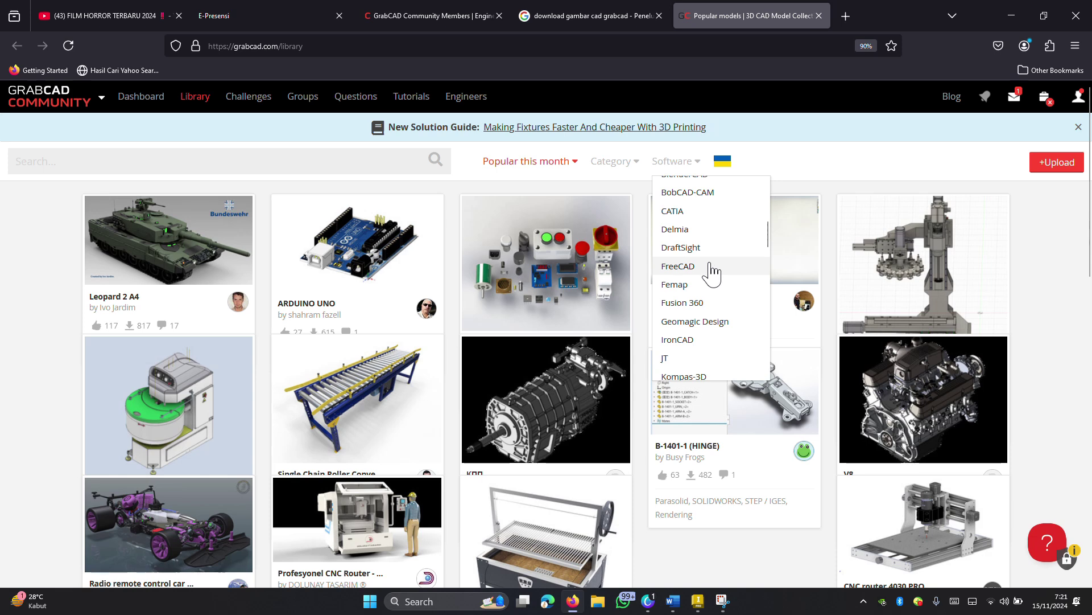
pyautogui.scroll(5, 712, 272)
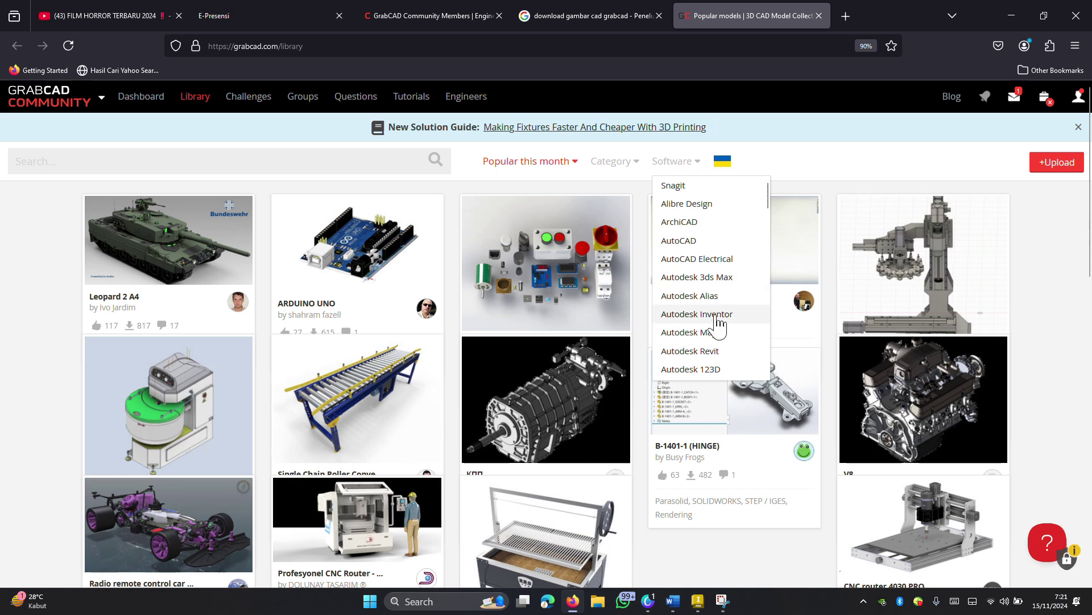
pyautogui.click(718, 323)
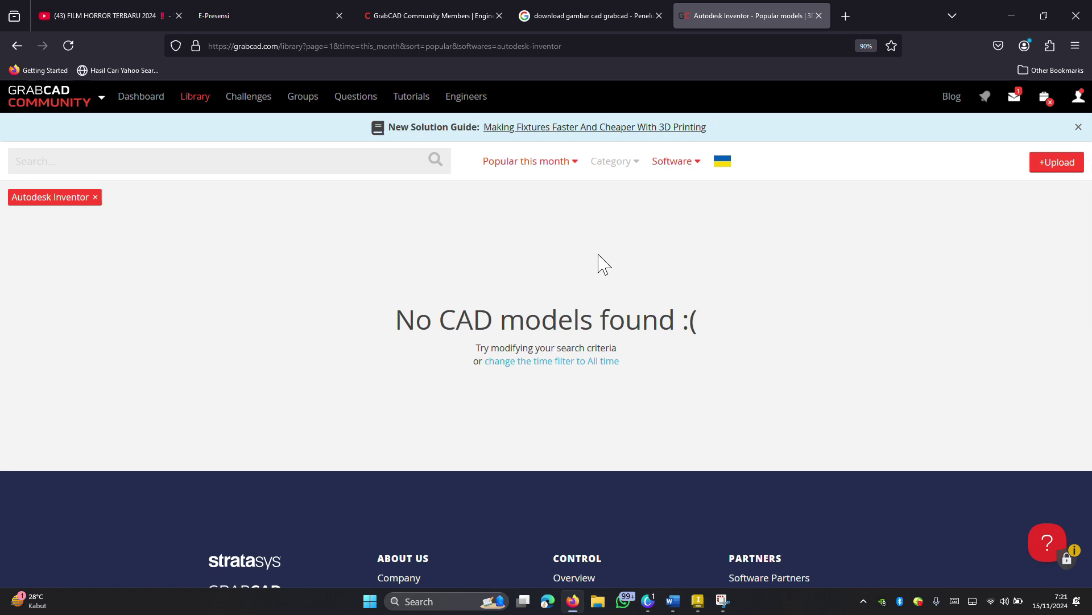
# - Run a GrabCAD library search for motor 2000m
pyautogui.click(635, 165)
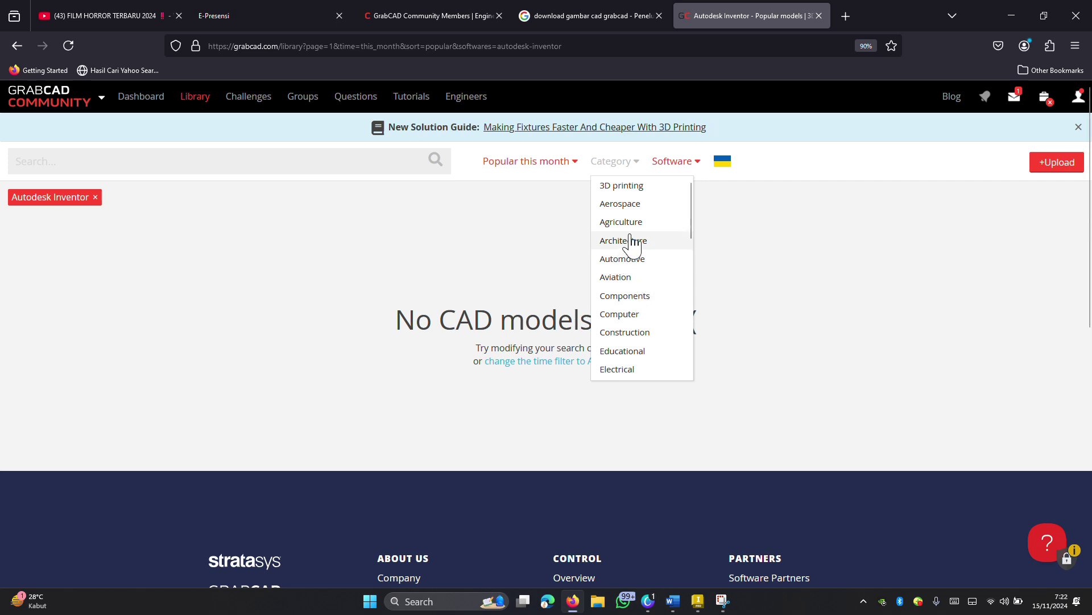
pyautogui.click(763, 254)
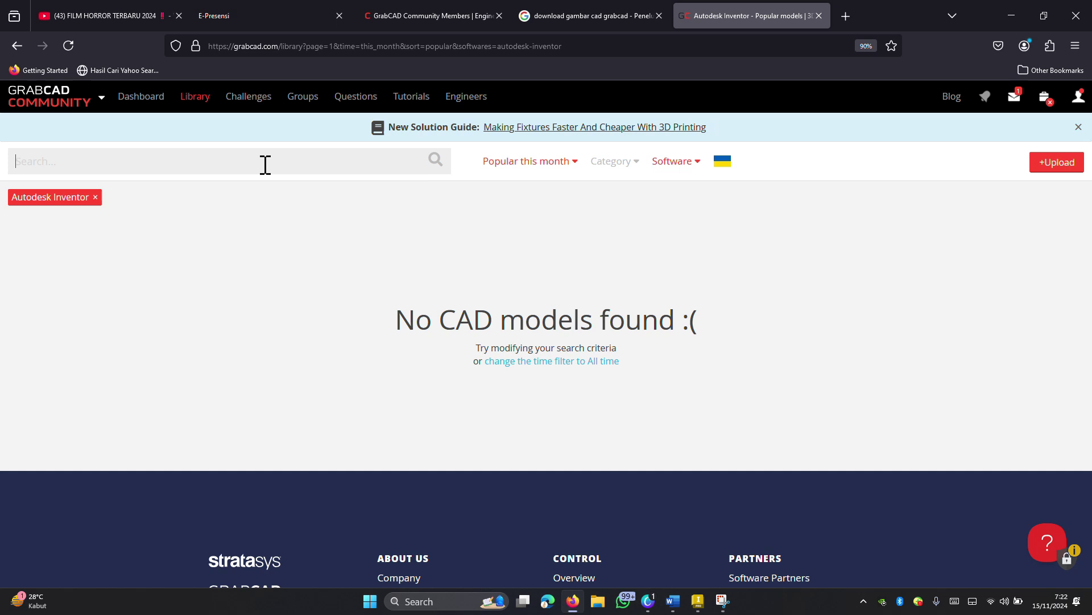
pyautogui.write('motr')
pyautogui.press('Return')
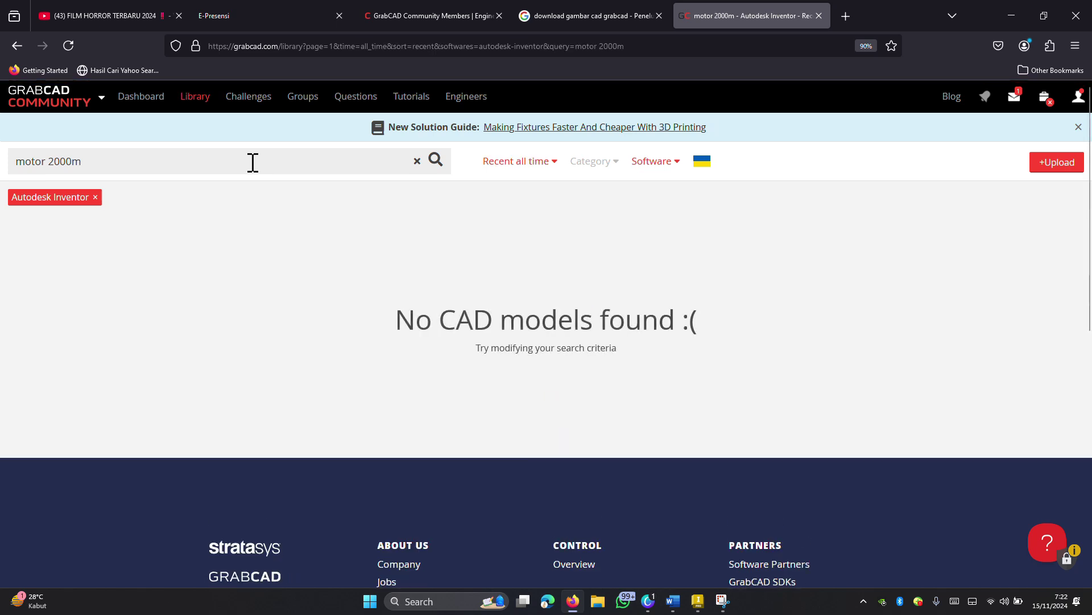
# - Refine the search query to 'motor electric' and rerun it
pyautogui.tripleClick(110, 160)
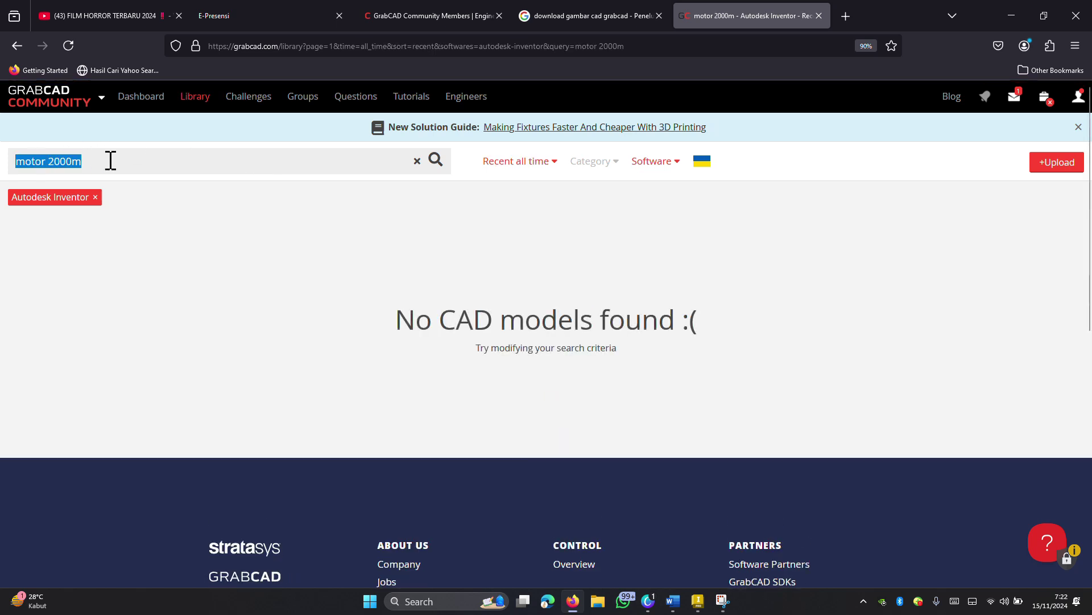
pyautogui.doubleClick(110, 161)
pyautogui.press('BackSpace')
pyautogui.write('electric')
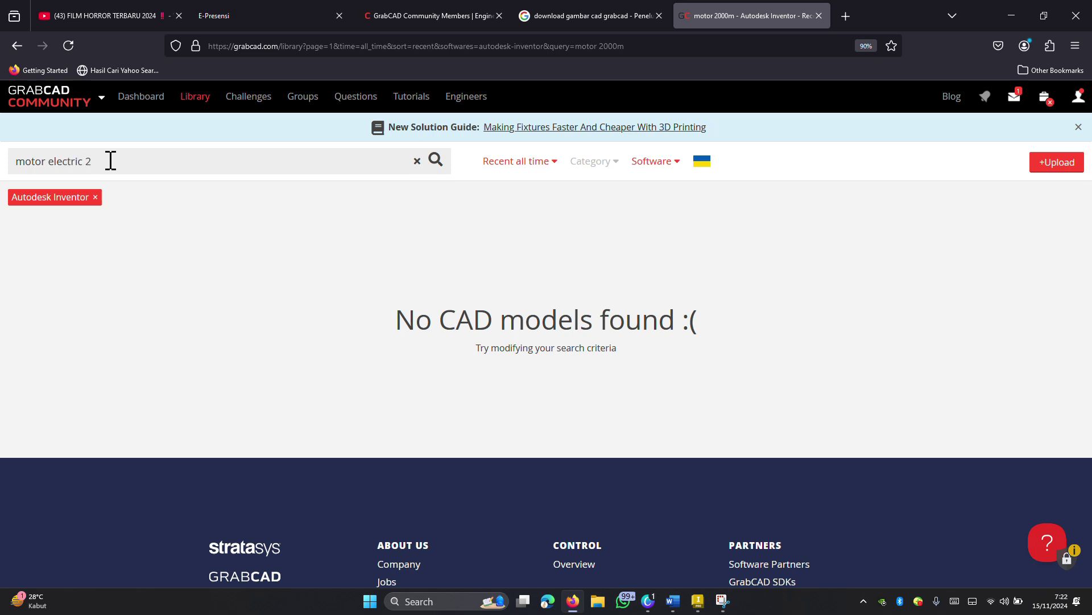
pyautogui.write('00')
pyautogui.press('Return')
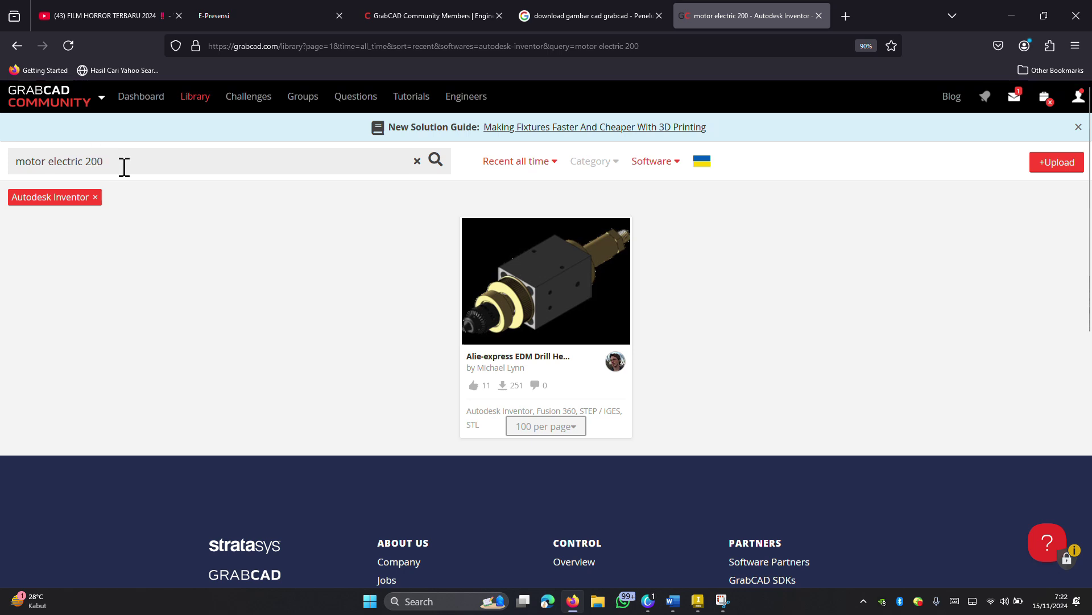
pyautogui.hotkey('ctrl', 'shift', 'Left')
pyautogui.press('BackSpace')
pyautogui.press('BackSpace')
pyautogui.press('Return')
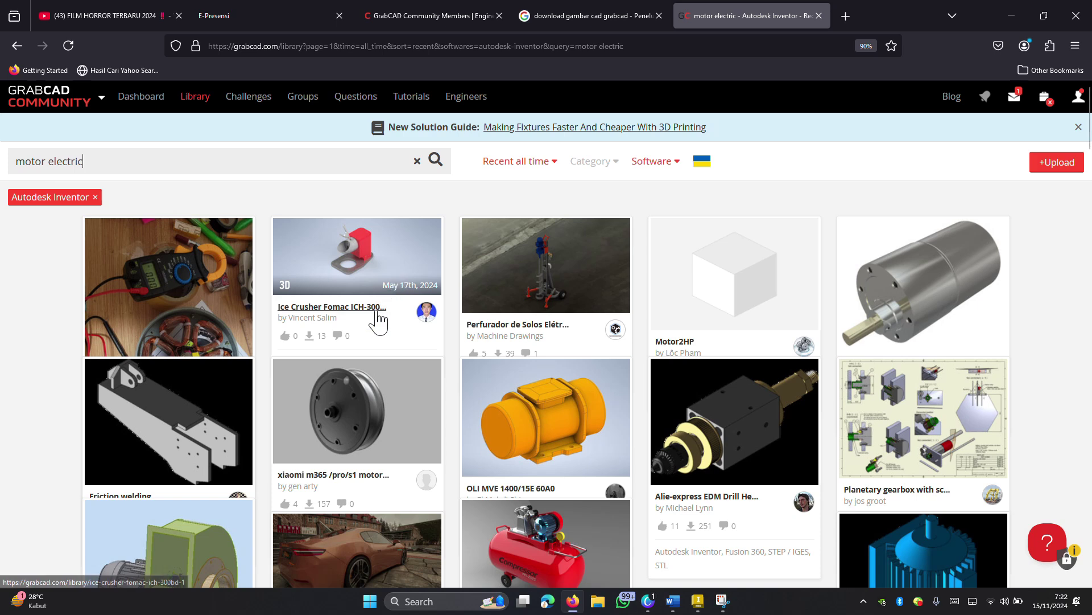
pyautogui.scroll(-2, 377, 319)
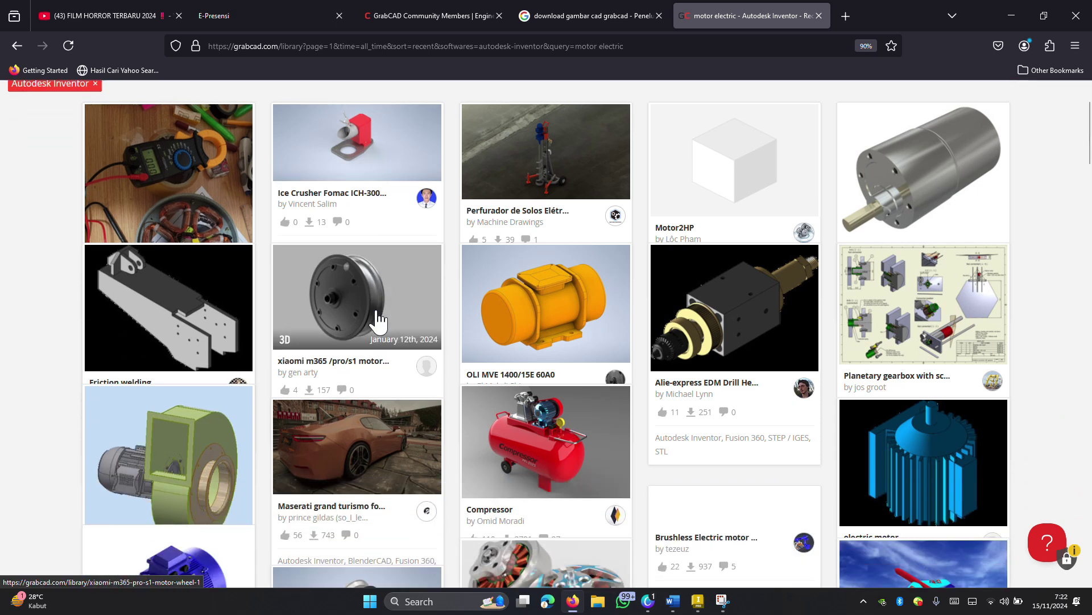
pyautogui.scroll(-2, 377, 322)
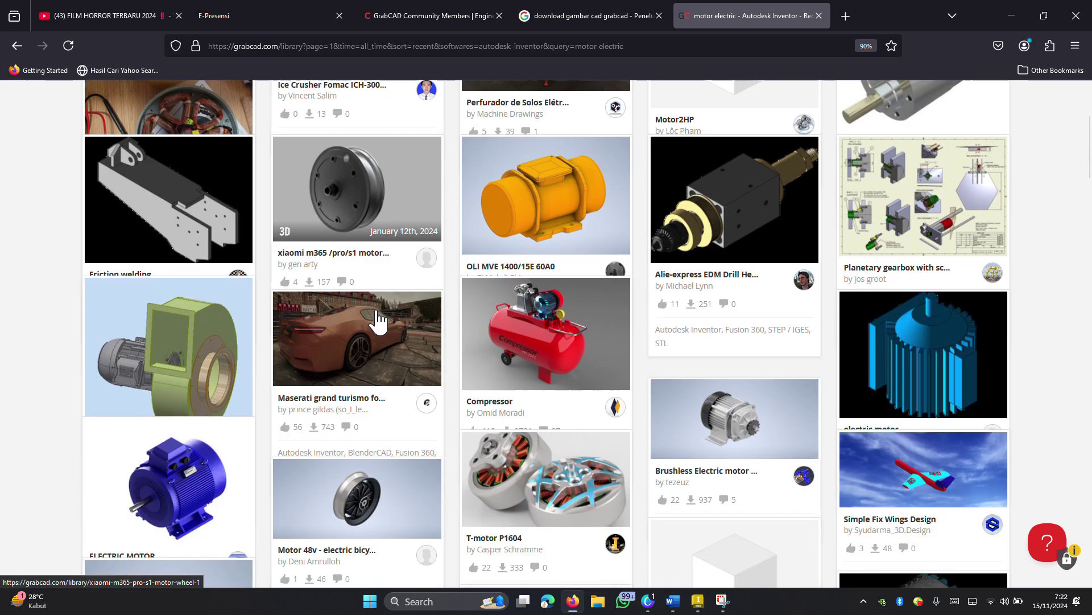
pyautogui.scroll(-2, 377, 319)
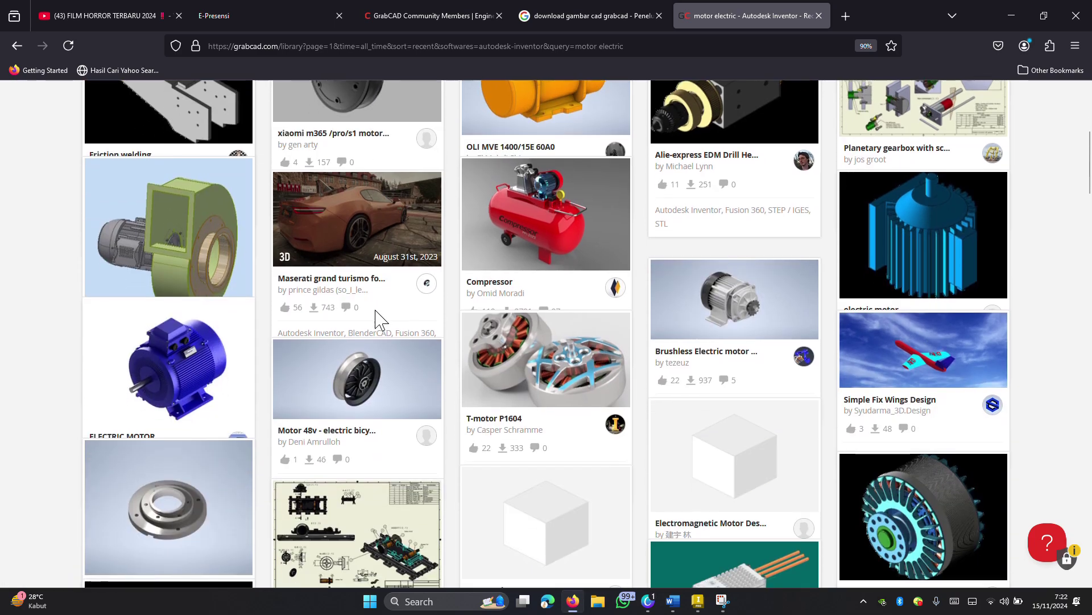
pyautogui.scroll(-2, 335, 316)
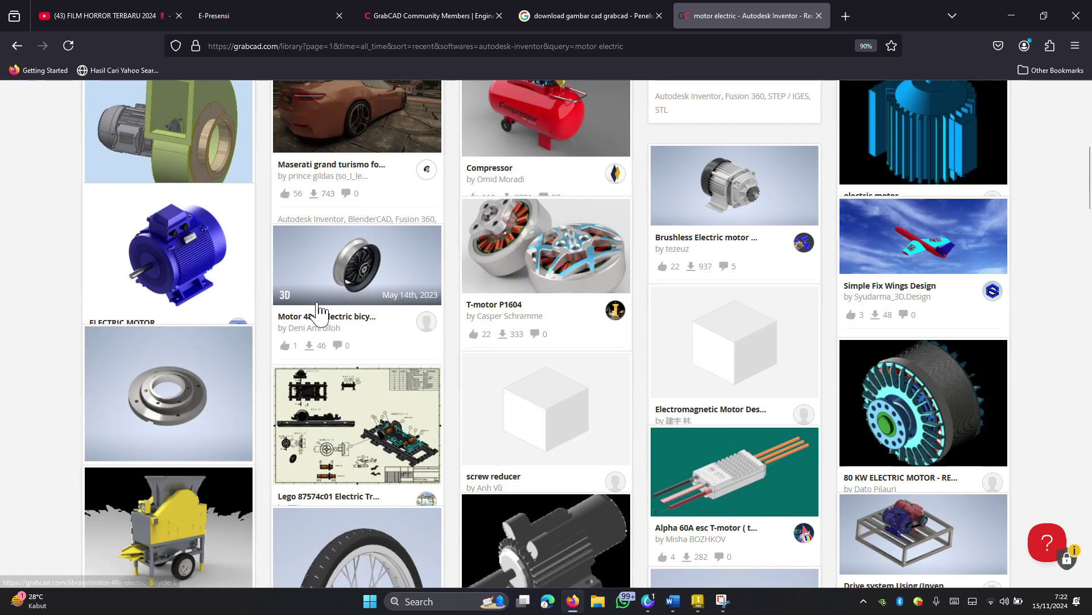
pyautogui.scroll(5, 308, 284)
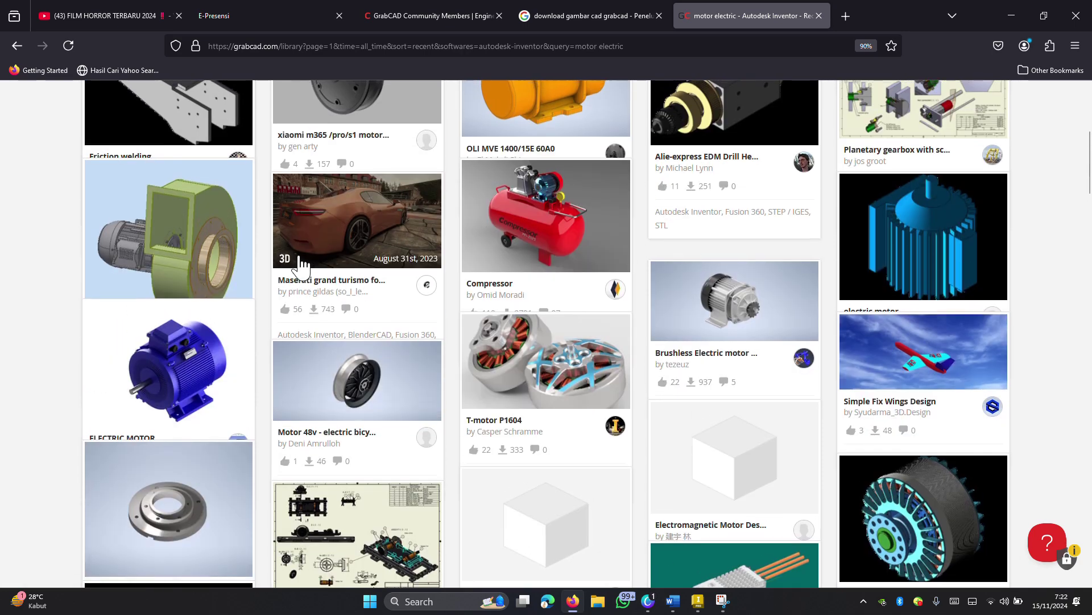
pyautogui.scroll(4, 299, 262)
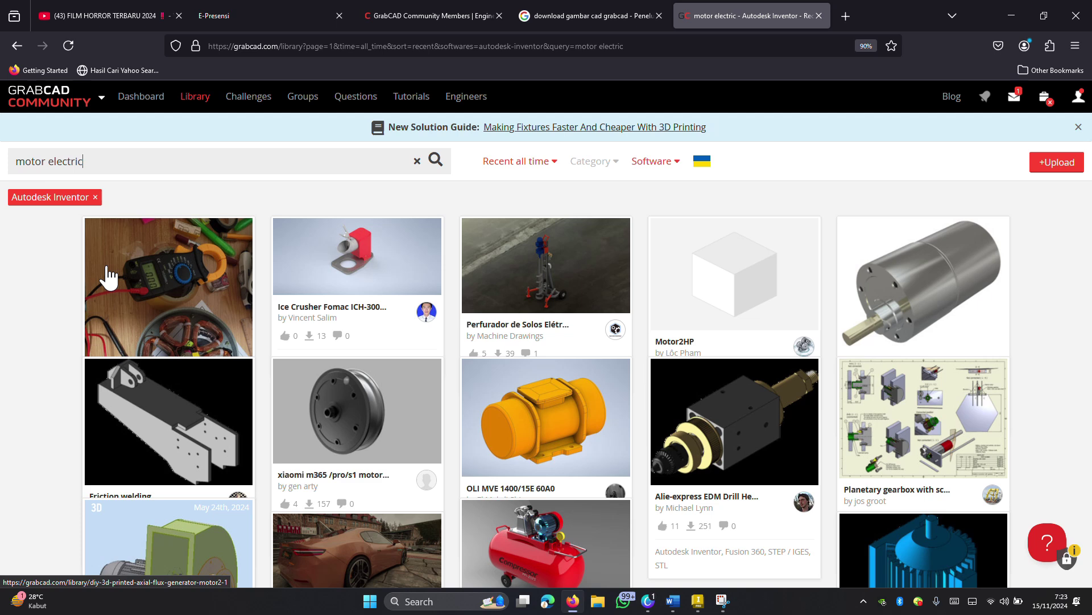
pyautogui.scroll(-2, 108, 277)
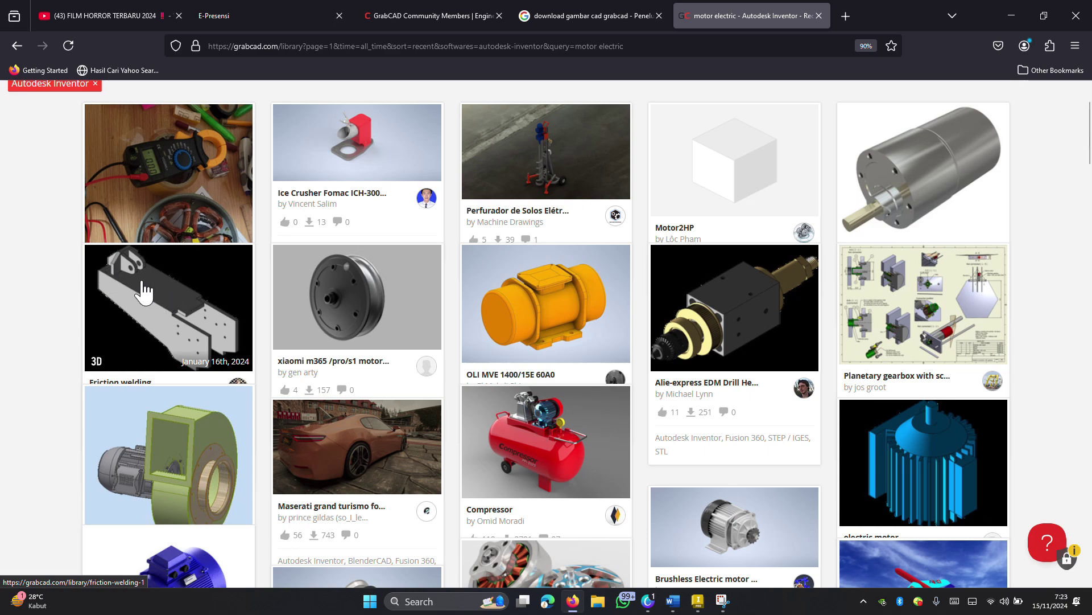
pyautogui.scroll(-2, 121, 284)
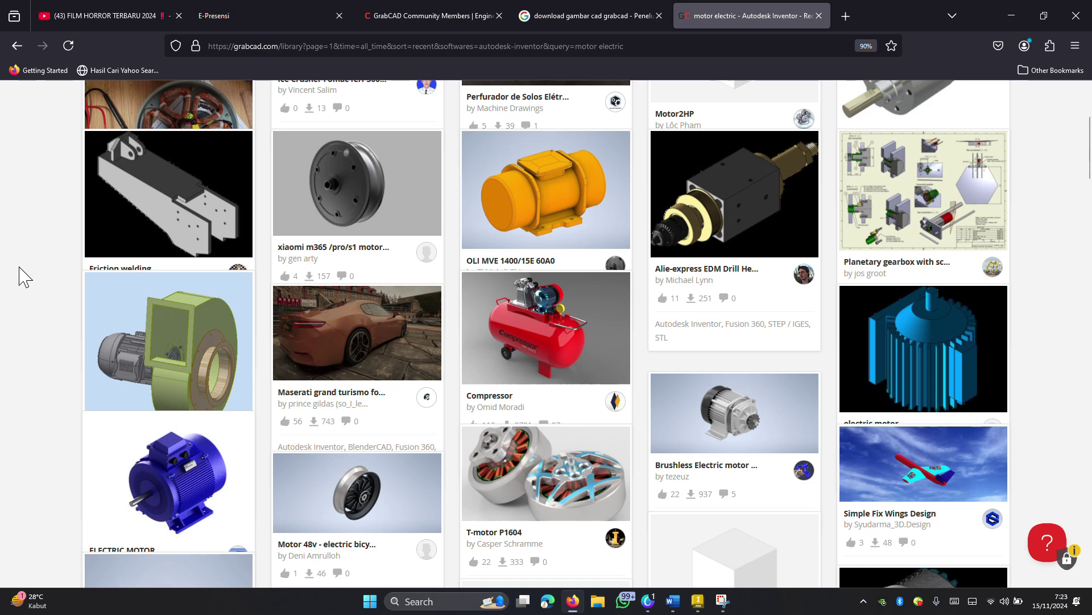
pyautogui.scroll(-2, 21, 277)
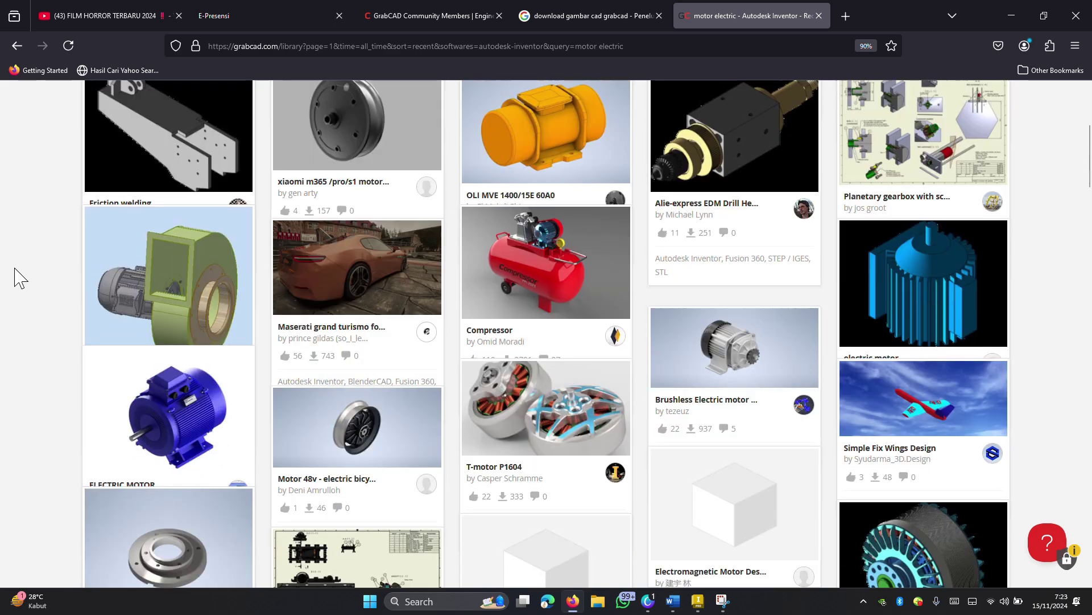
pyautogui.scroll(-2, 15, 277)
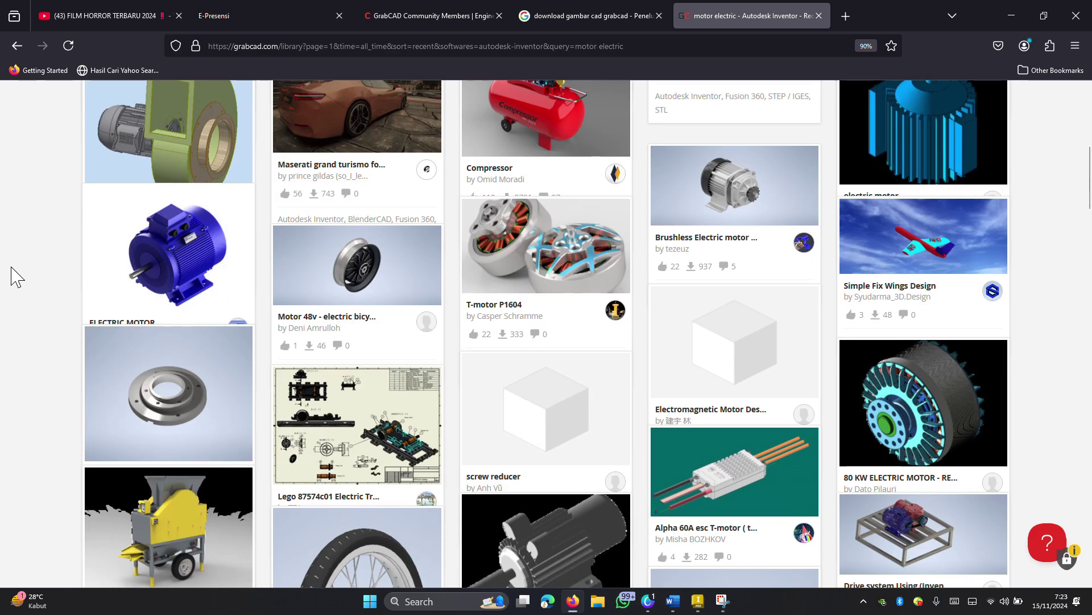
pyautogui.scroll(-2, 18, 277)
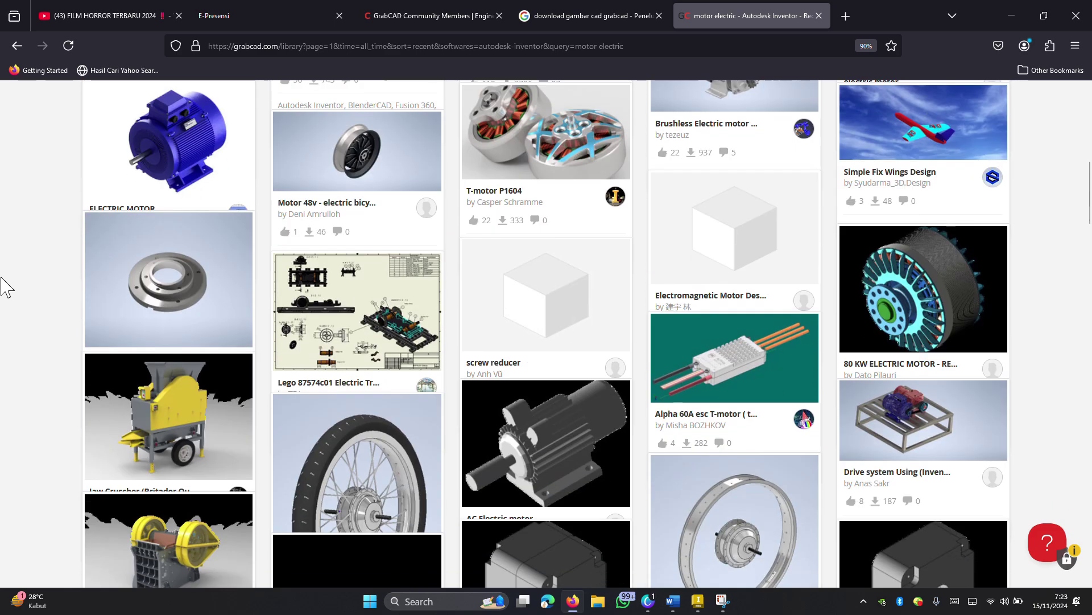
pyautogui.scroll(-4, 1, 279)
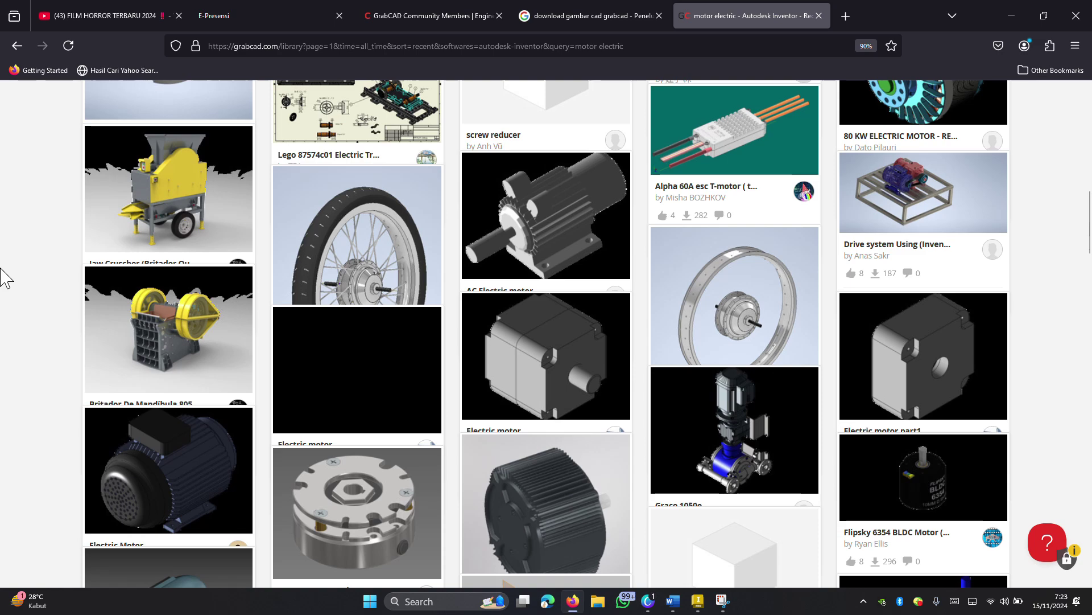
pyautogui.scroll(-2, 3, 273)
pyautogui.scroll(-2, 3, 271)
pyautogui.scroll(-2, 3, 268)
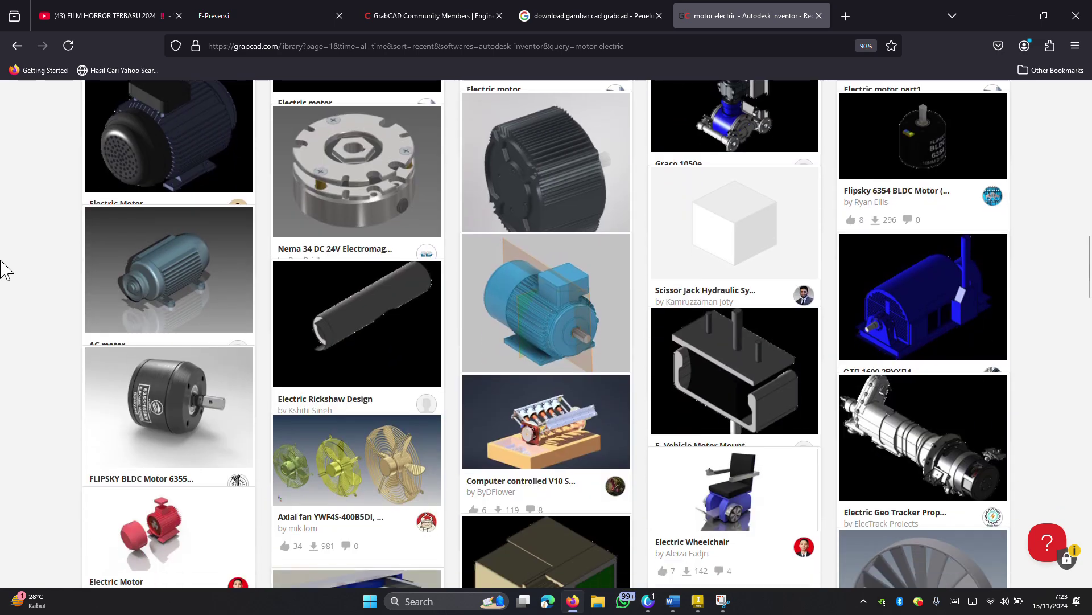
pyautogui.scroll(-2, 3, 270)
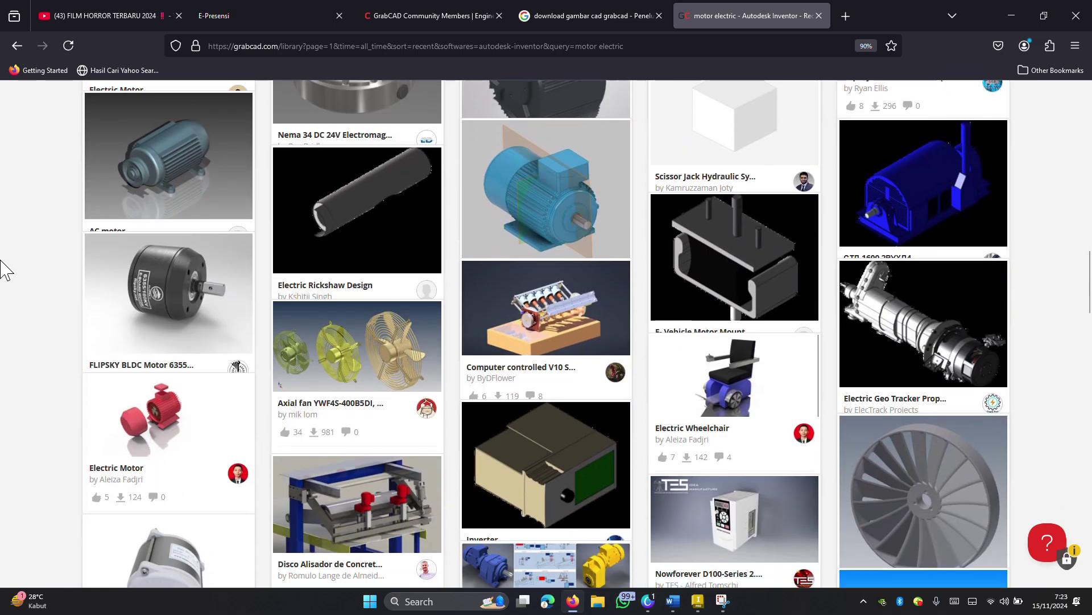
pyautogui.scroll(-4, 2, 271)
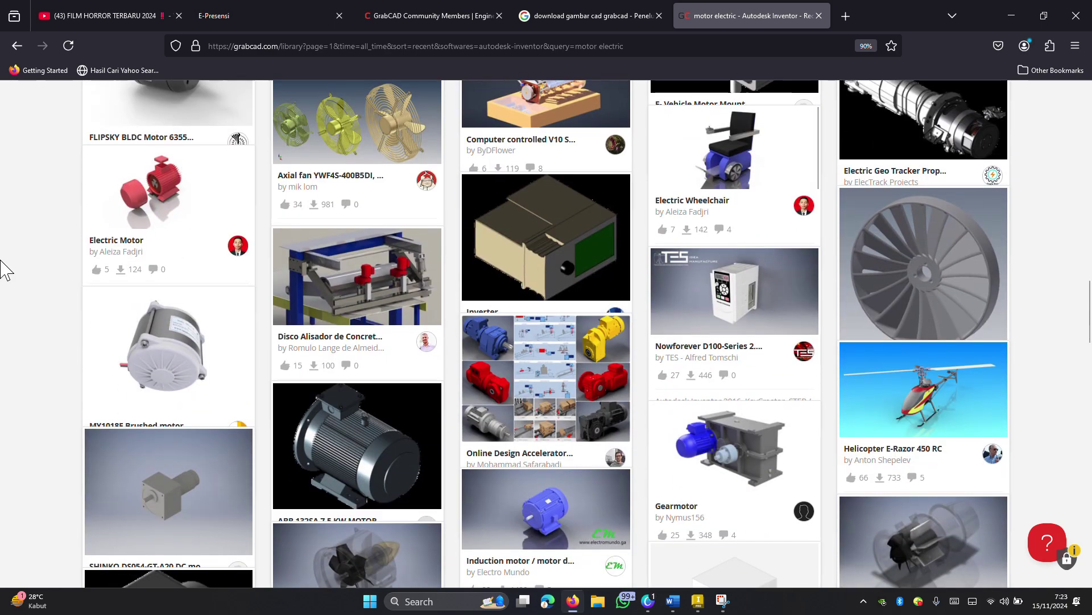
pyautogui.scroll(-2, 3, 270)
pyautogui.scroll(-1, 3, 270)
pyautogui.scroll(-3, 3, 271)
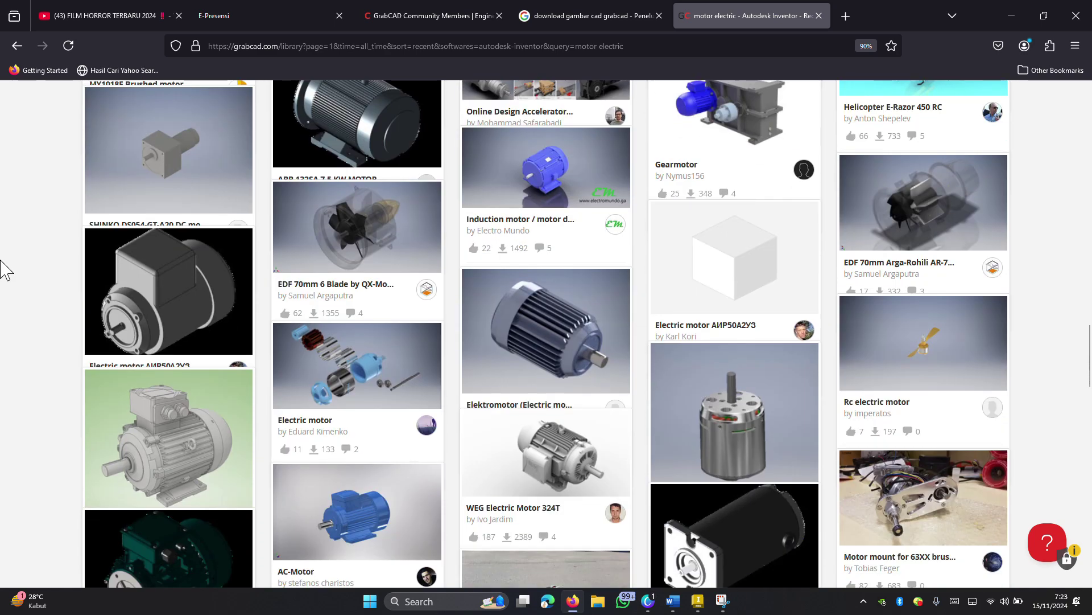
pyautogui.scroll(-2, 17, 272)
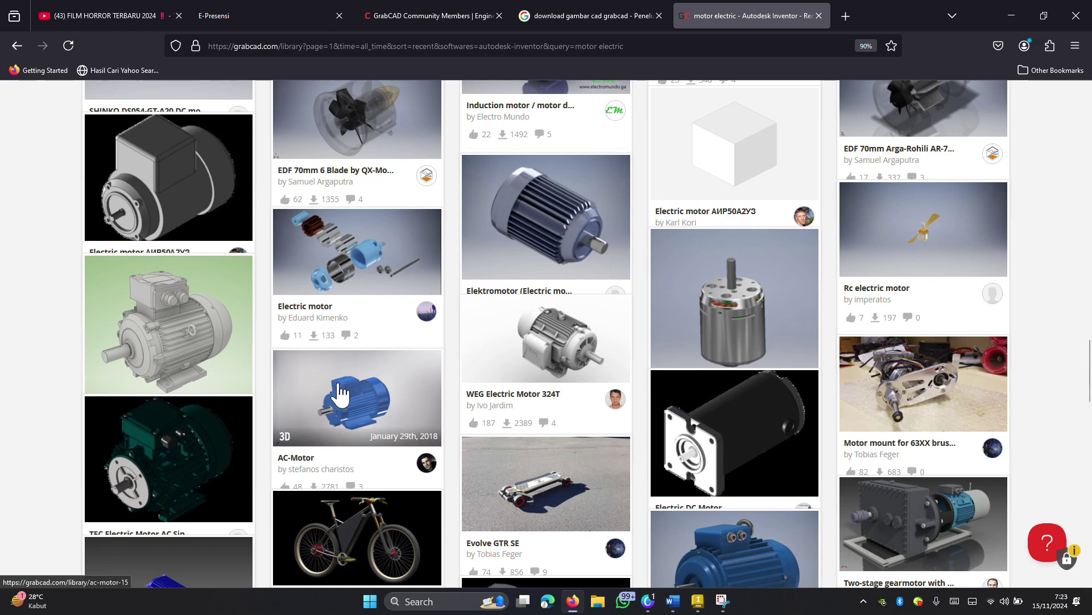
pyautogui.scroll(-2, 340, 393)
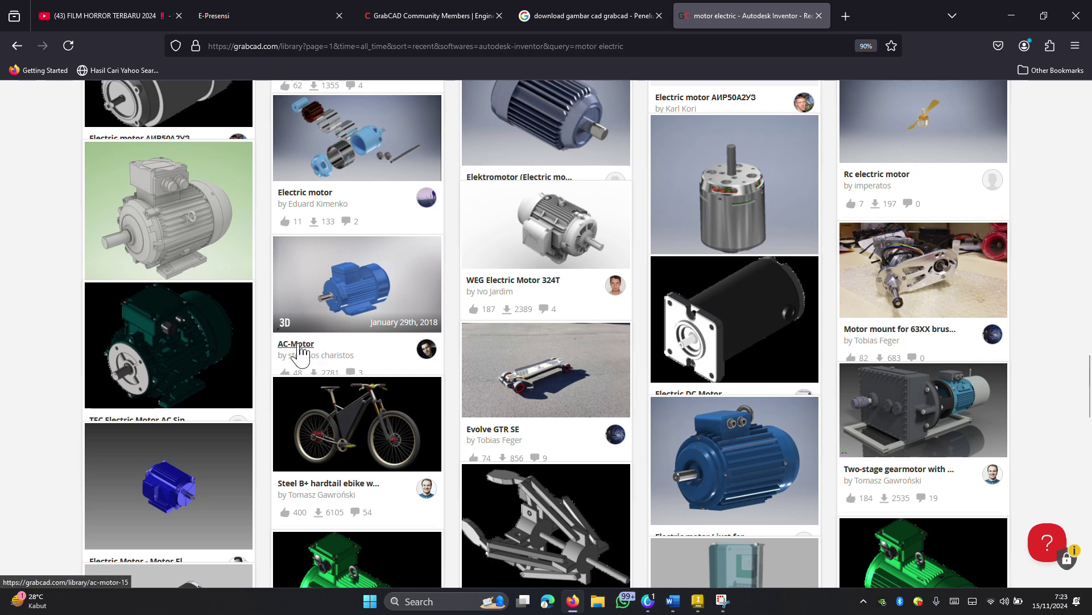
# - Open the AC-Motor model page in a new tab
pyautogui.rightClick(305, 343)
pyautogui.click(319, 352)
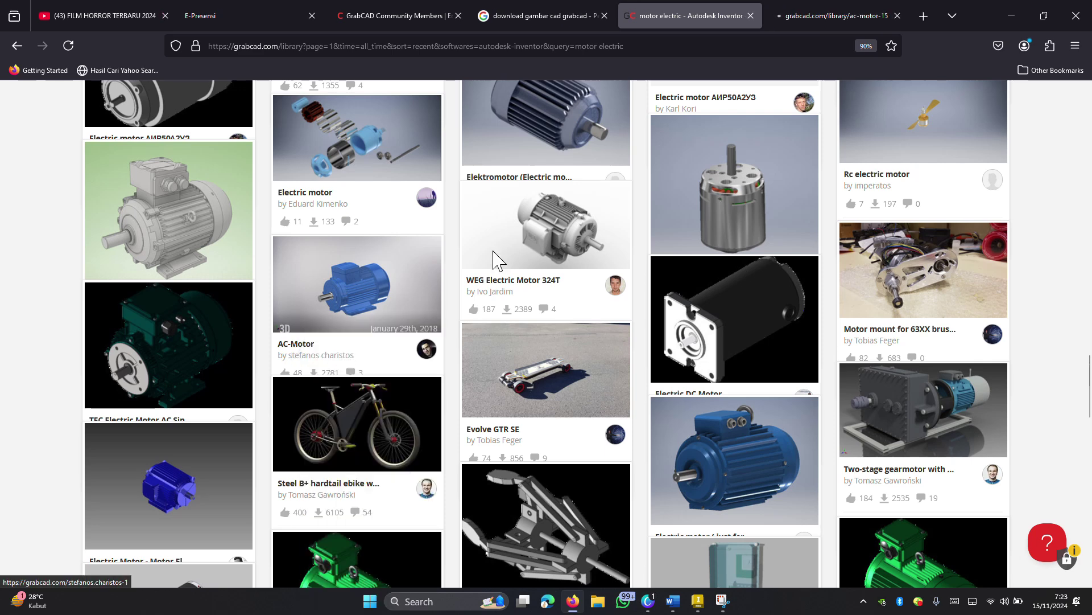
pyautogui.click(811, 22)
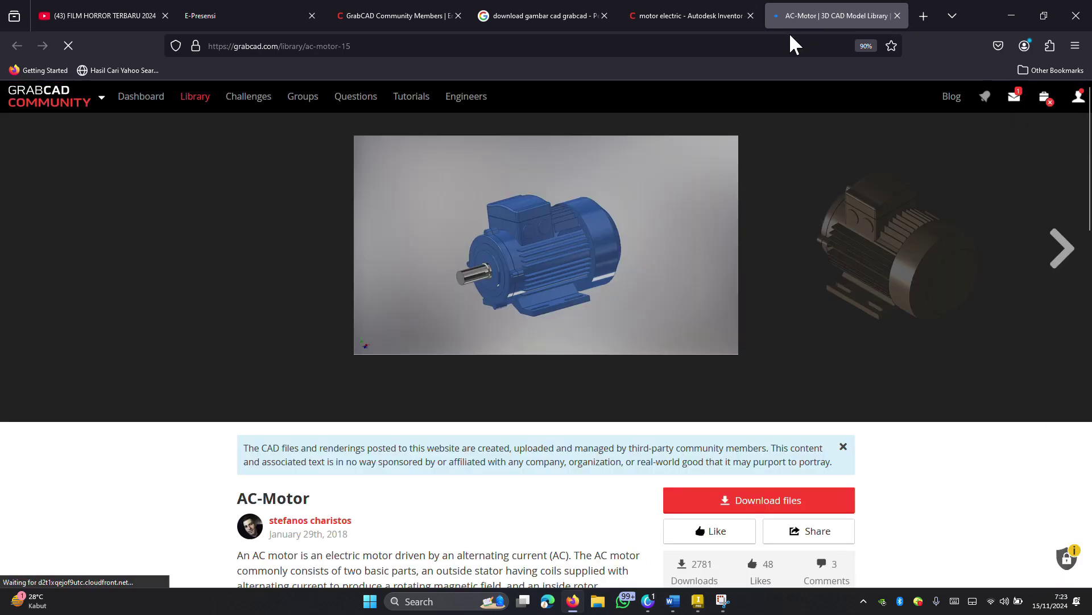
# - Browse the AC-Motor previews, download its files as a zip, and return to the results
pyautogui.scroll(-2, 713, 249)
pyautogui.scroll(-1, 713, 248)
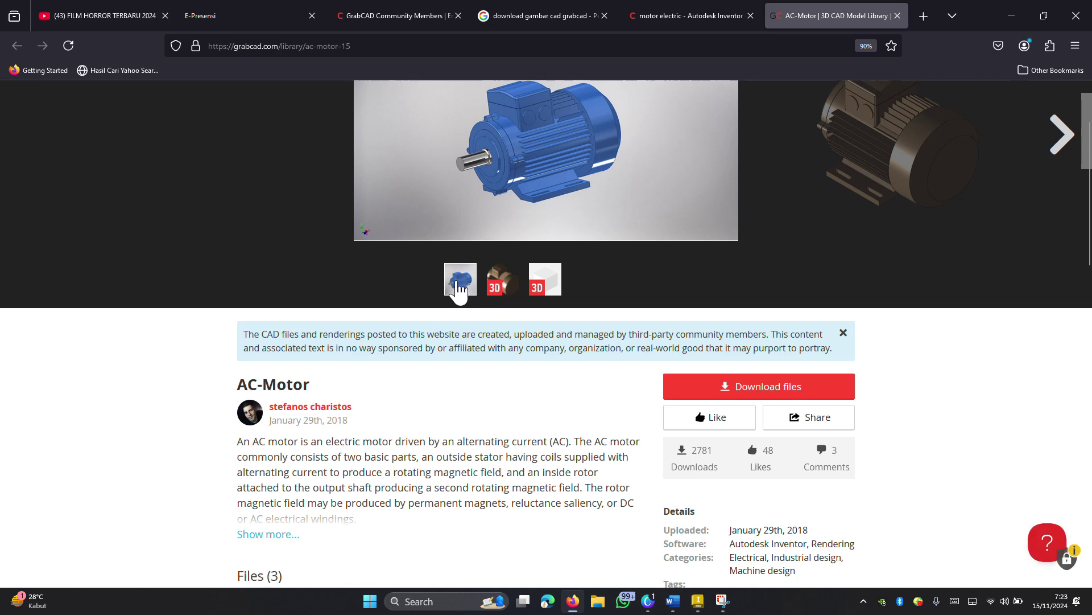
pyautogui.click(504, 282)
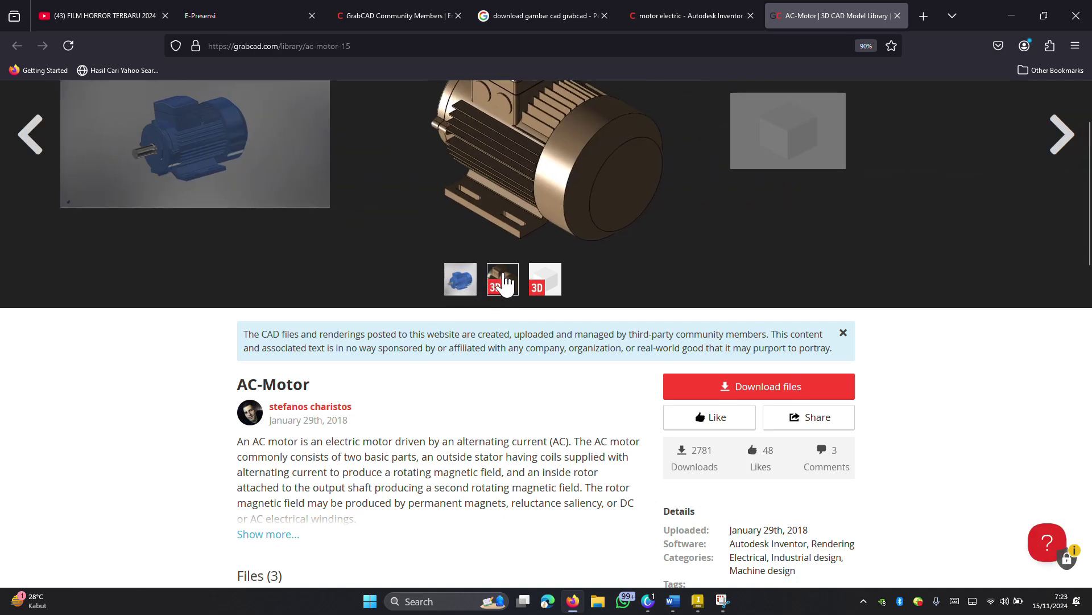
pyautogui.scroll(2, 504, 281)
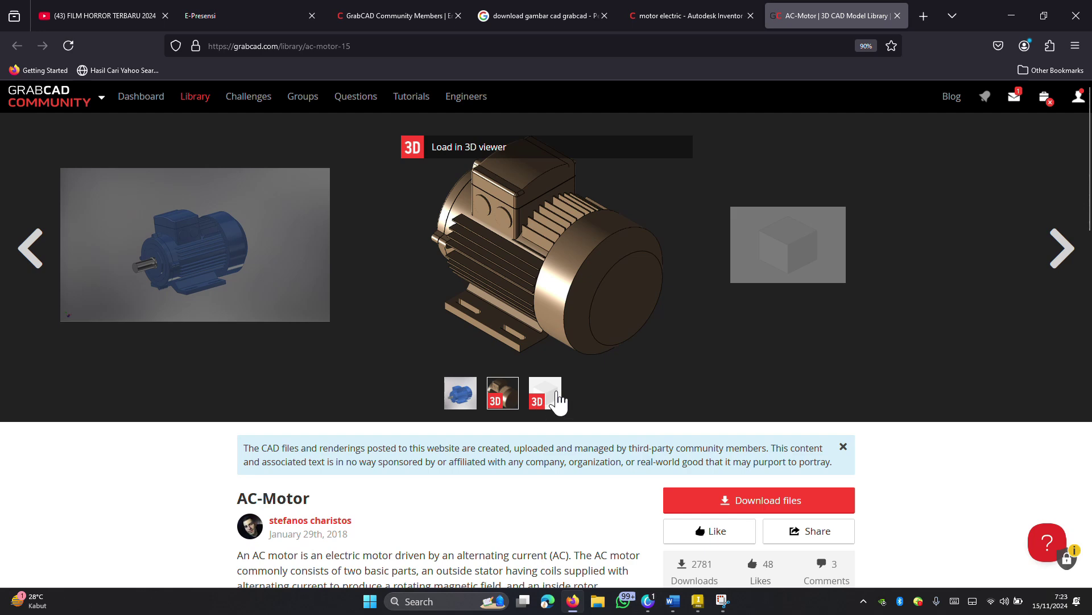
pyautogui.click(558, 398)
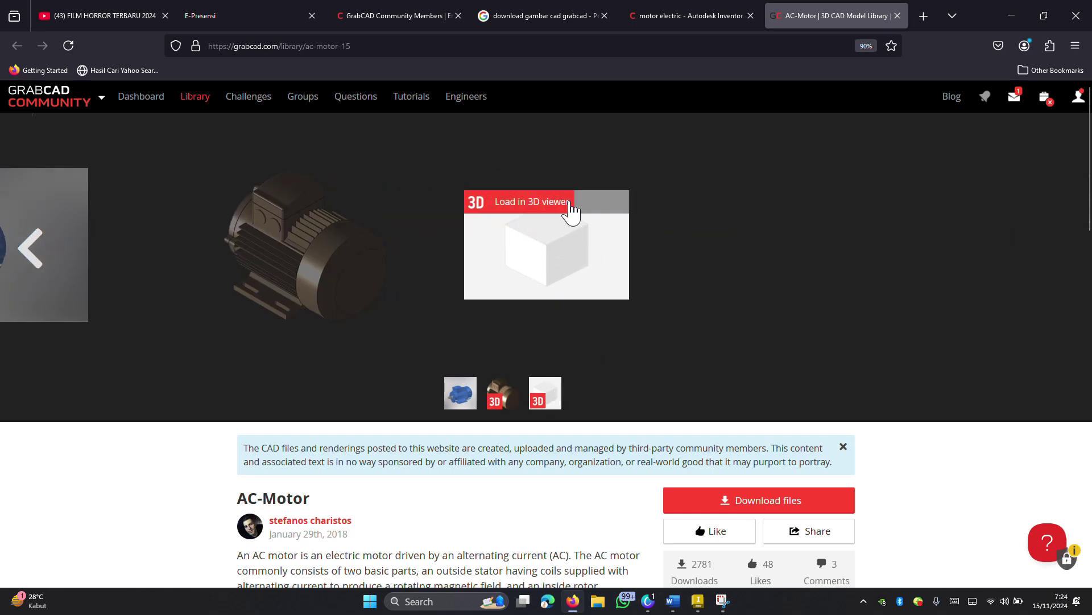
pyautogui.scroll(-3, 541, 273)
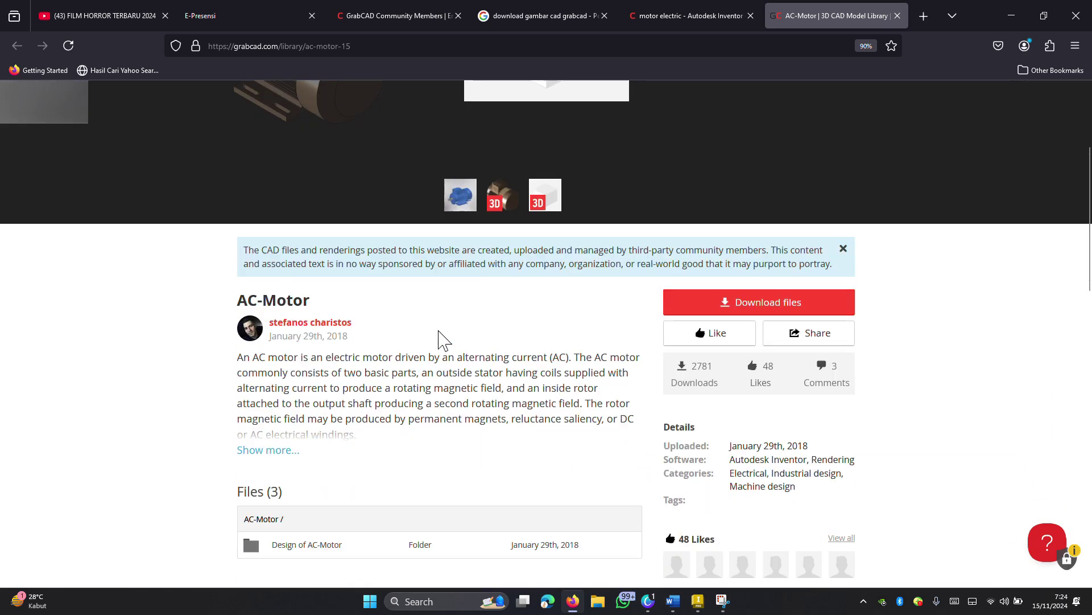
pyautogui.scroll(-2, 444, 339)
pyautogui.scroll(2, 699, 227)
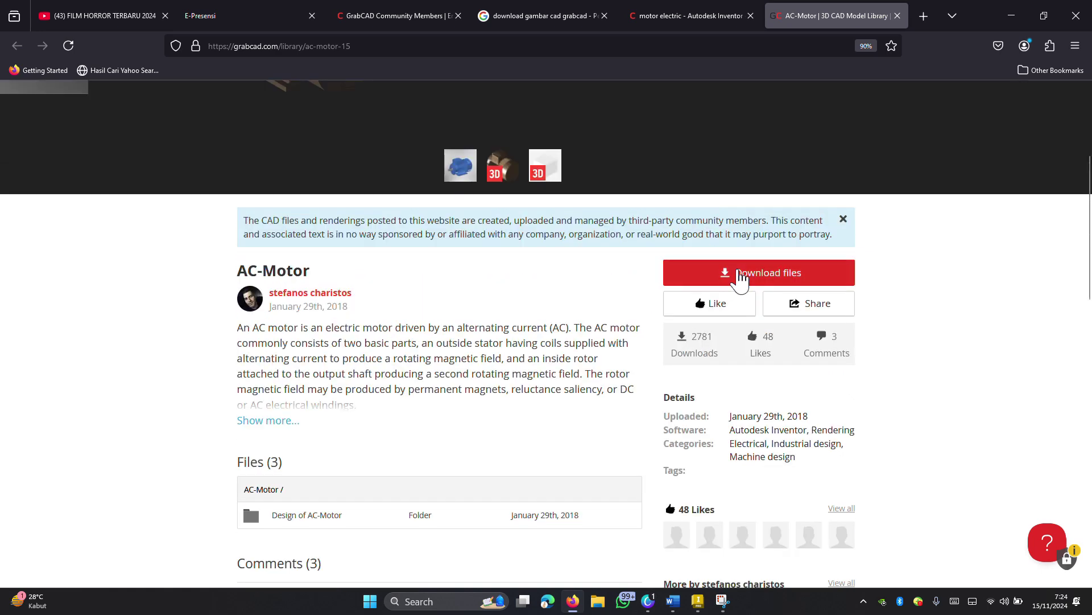
pyautogui.click(740, 272)
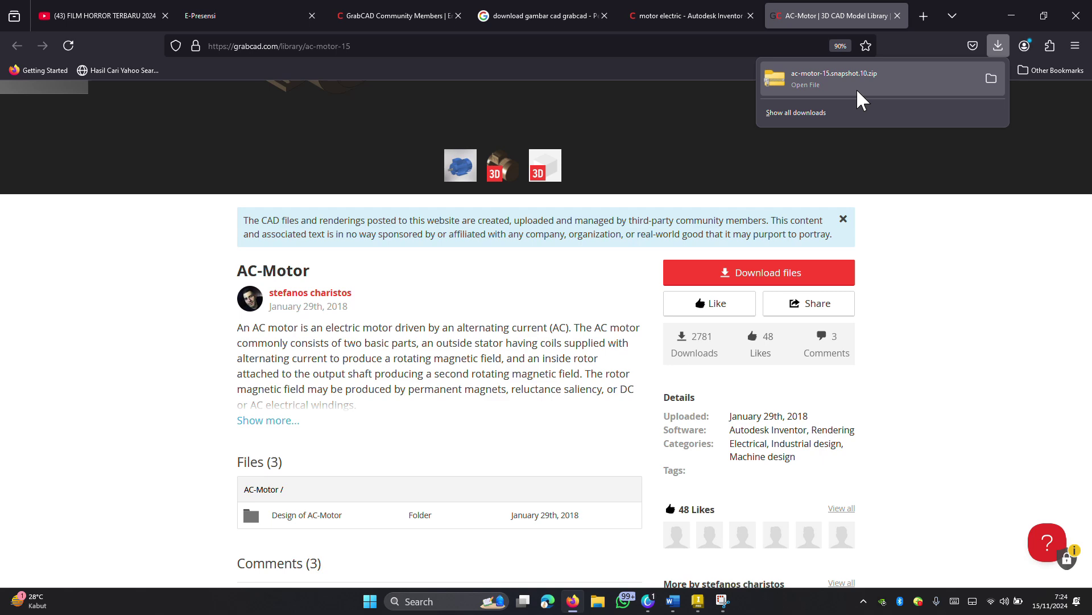
pyautogui.click(654, 20)
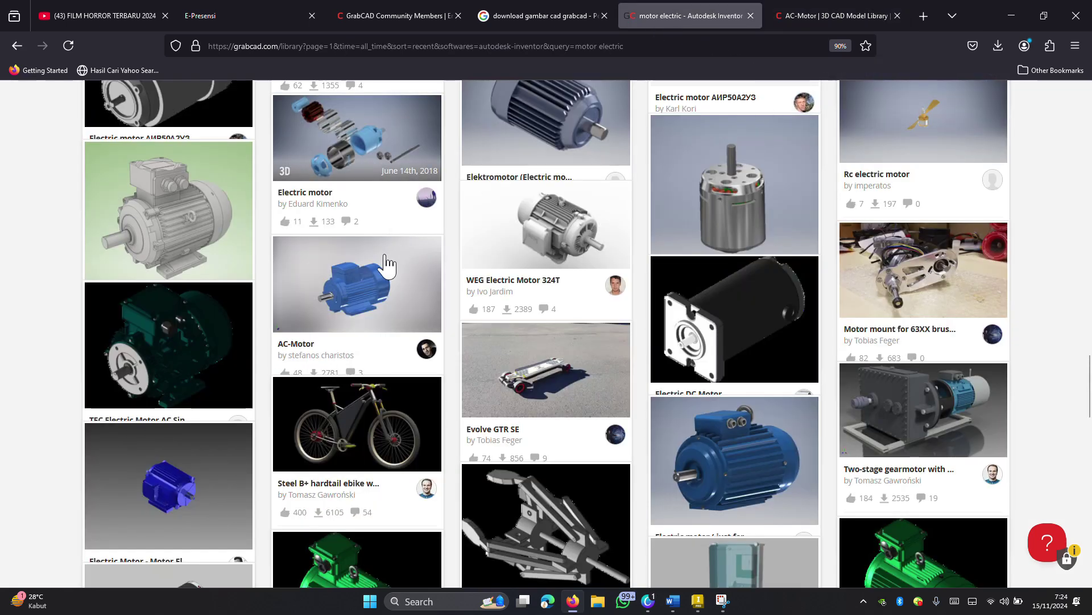
# - Close the downloads panel and go to page 2 of the electric motor results
pyautogui.scroll(-3, 387, 263)
pyautogui.scroll(-3, 375, 278)
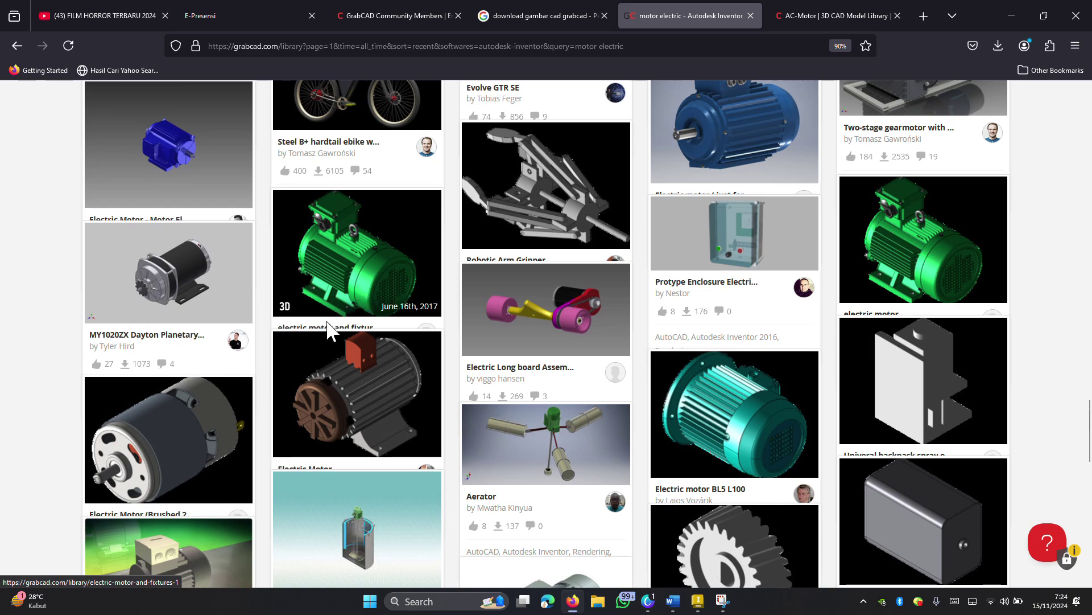
pyautogui.scroll(-4, 716, 341)
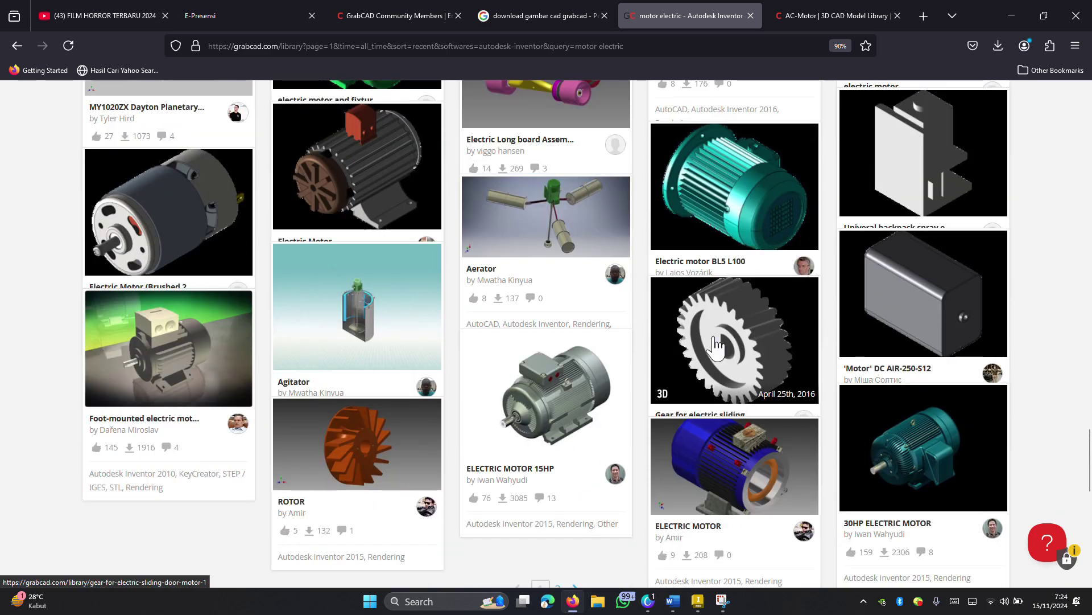
pyautogui.scroll(-2, 716, 341)
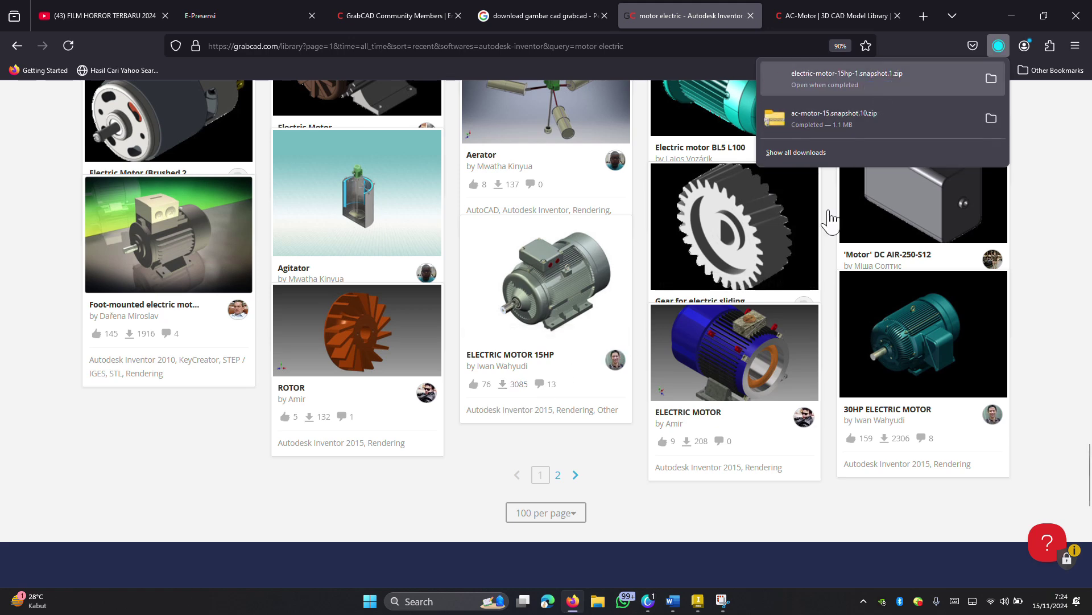
pyautogui.scroll(-2, 691, 444)
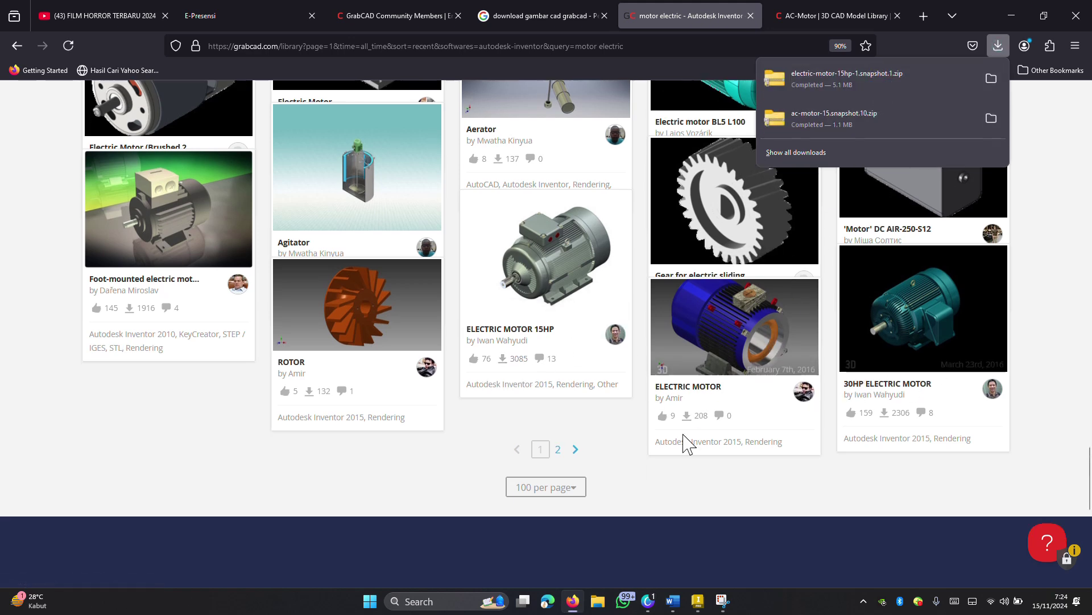
pyautogui.click(563, 370)
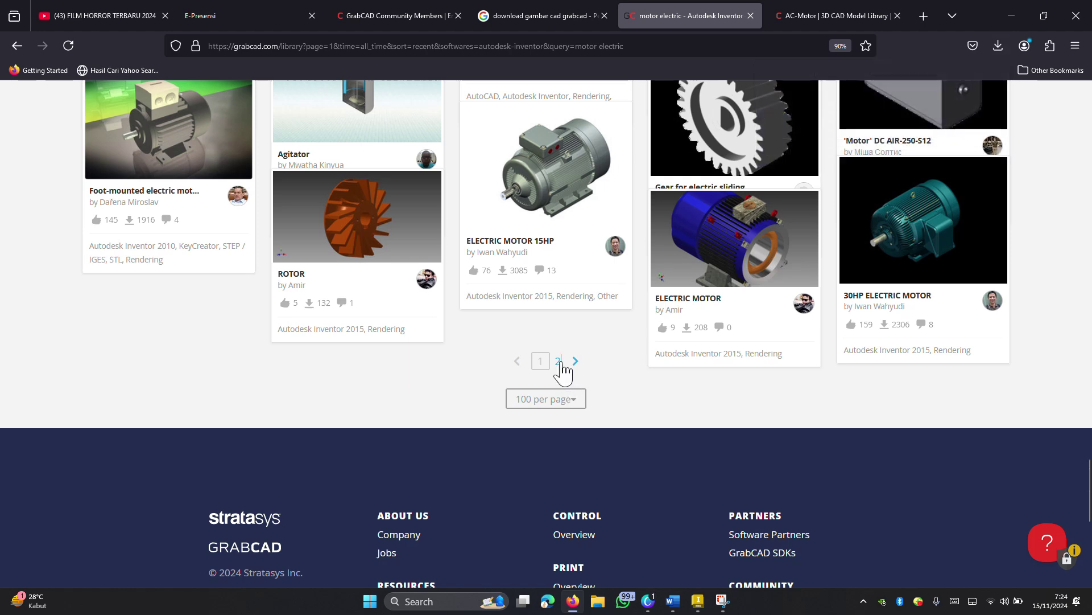
pyautogui.click(561, 363)
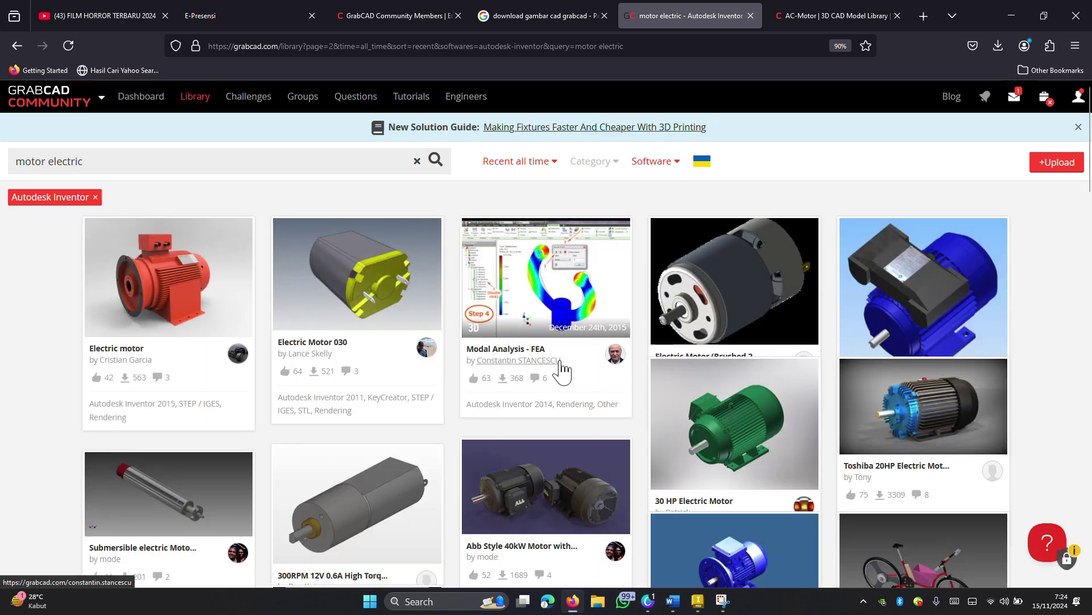
# - Download ELECTRIC MOTOR 256T FRAME as electric-motor-256t-frame.zip and show it in Downloads
pyautogui.scroll(-2, 562, 369)
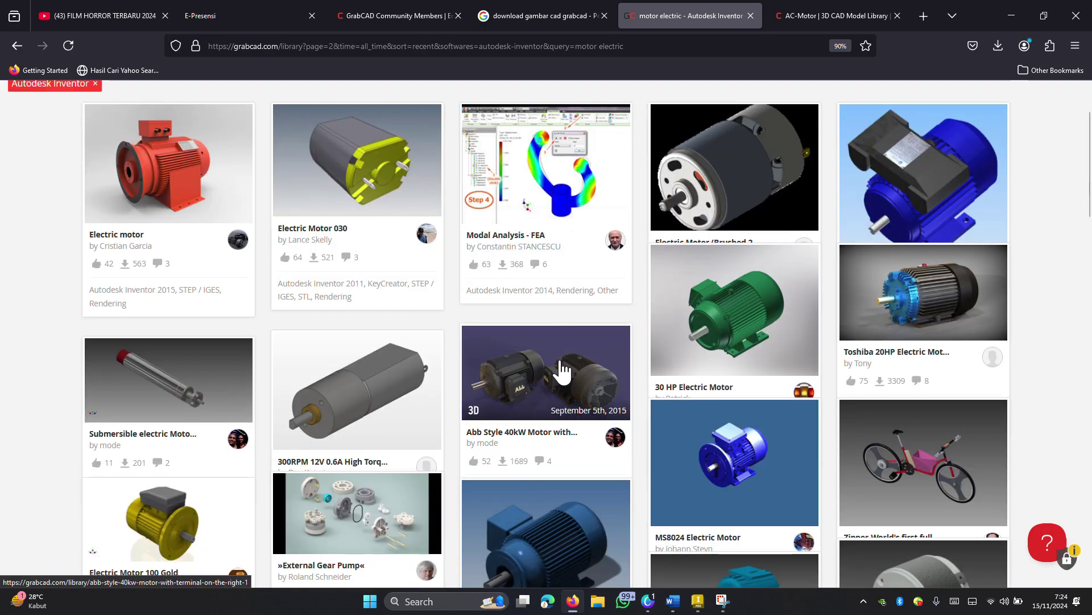
pyautogui.scroll(-4, 562, 370)
pyautogui.scroll(-2, 563, 369)
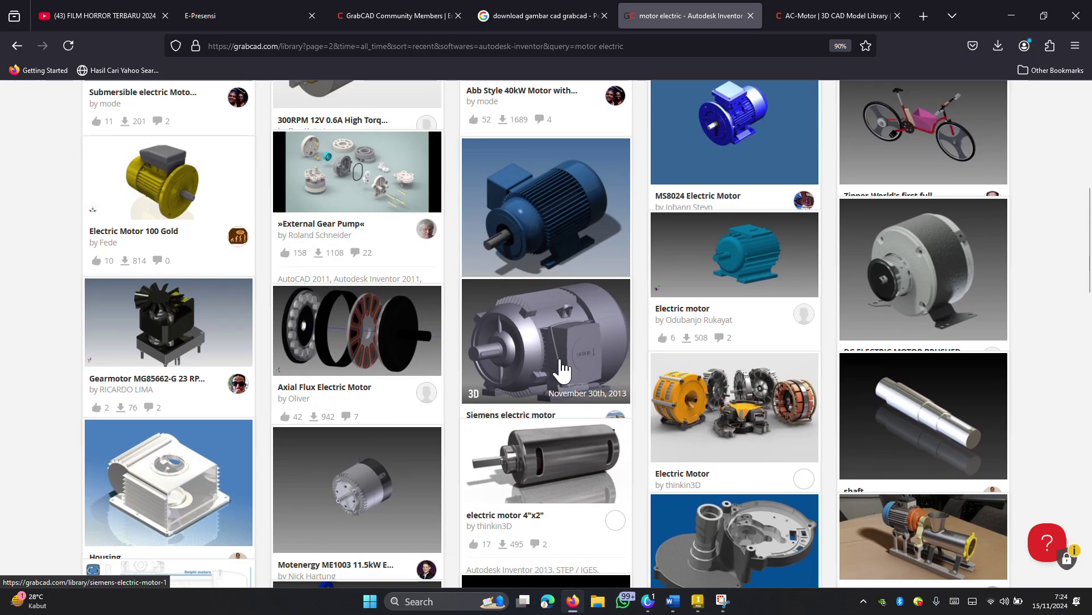
pyautogui.scroll(-3, 623, 284)
pyautogui.scroll(-3, 623, 285)
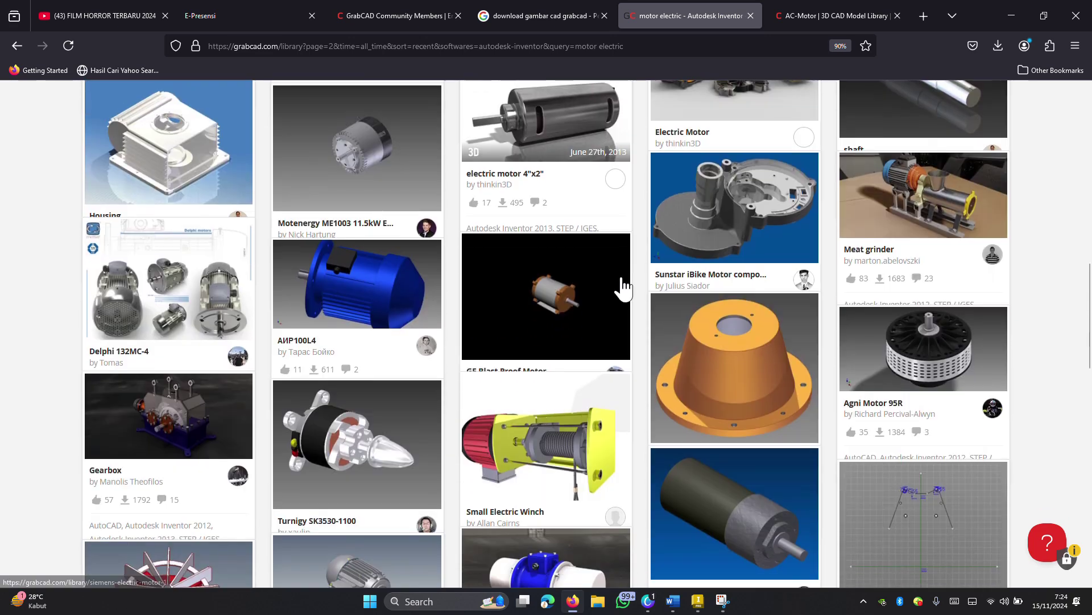
pyautogui.scroll(-3, 624, 286)
pyautogui.scroll(-4, 624, 285)
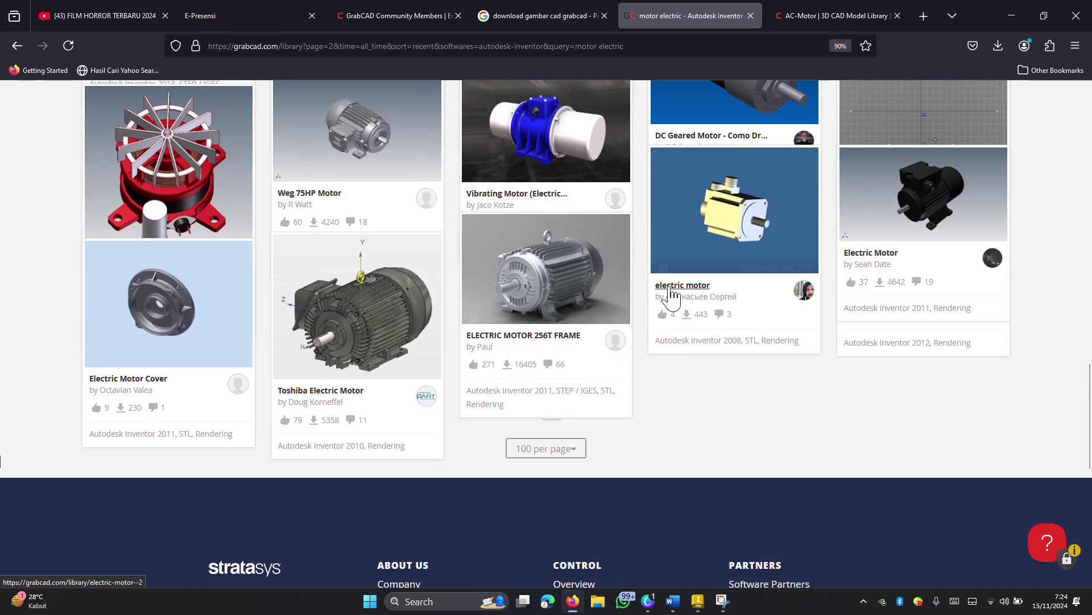
pyautogui.click(507, 366)
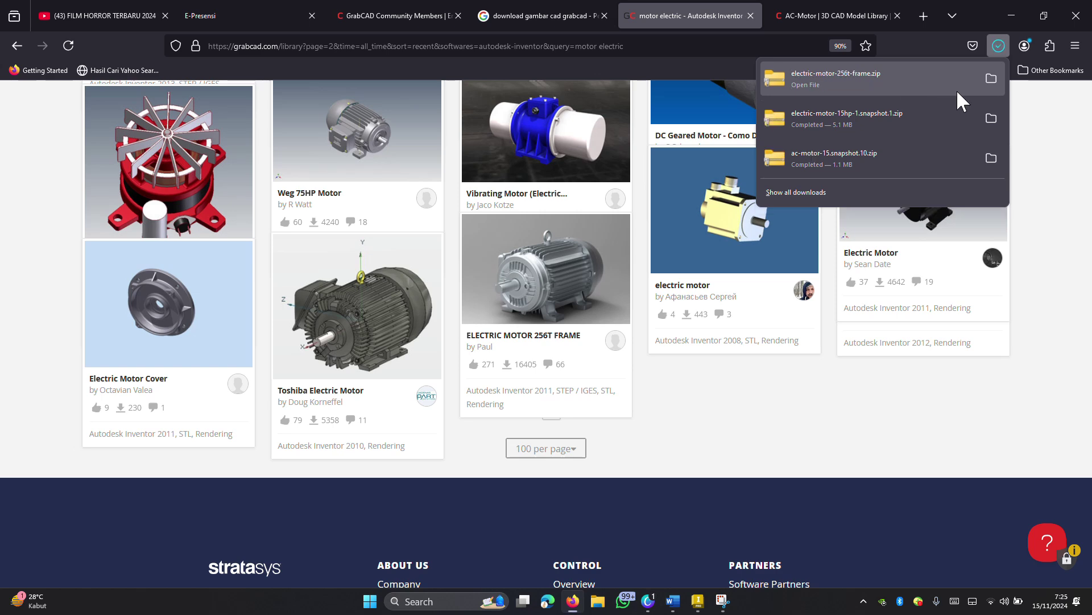
pyautogui.click(985, 75)
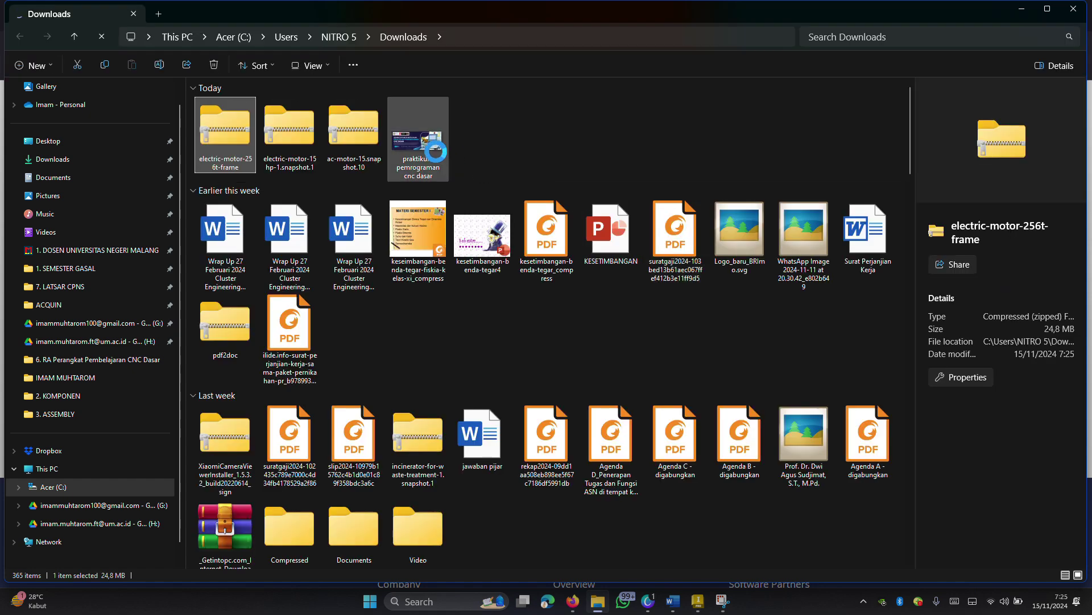
# - Select the three motor zips in Downloads and browse toward the drive C folders
pyautogui.keyDown('shift'); pyautogui.click(361, 140); pyautogui.keyUp('shift')
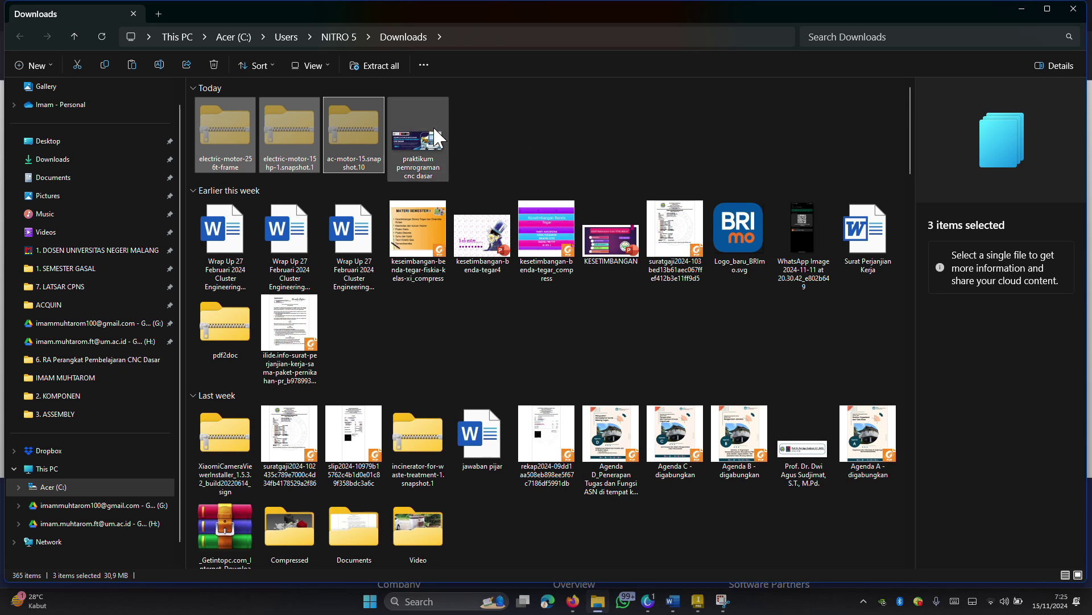
pyautogui.click(91, 414)
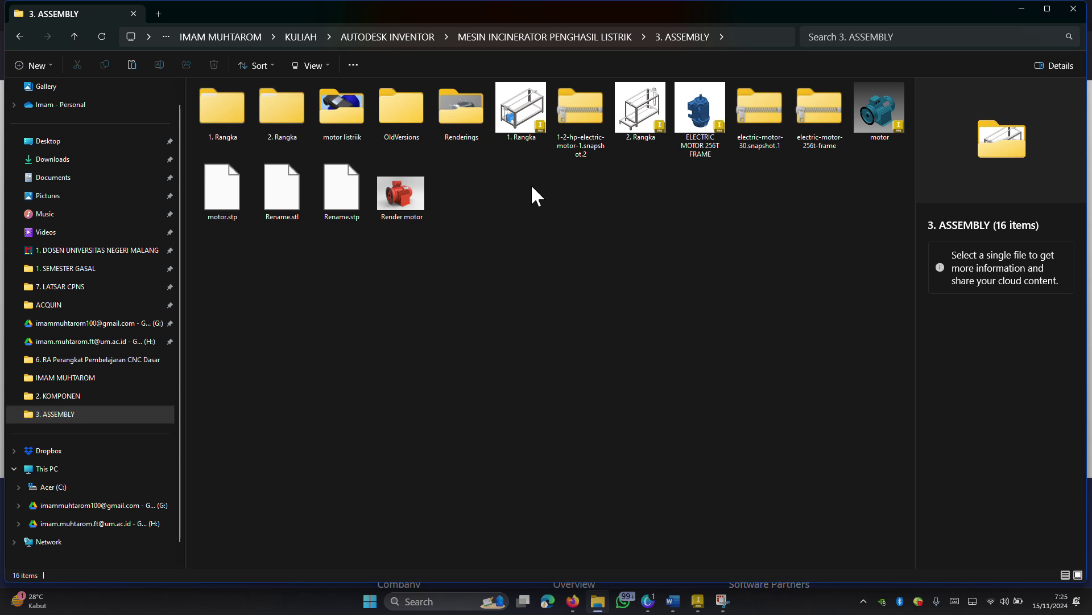
pyautogui.click(384, 36)
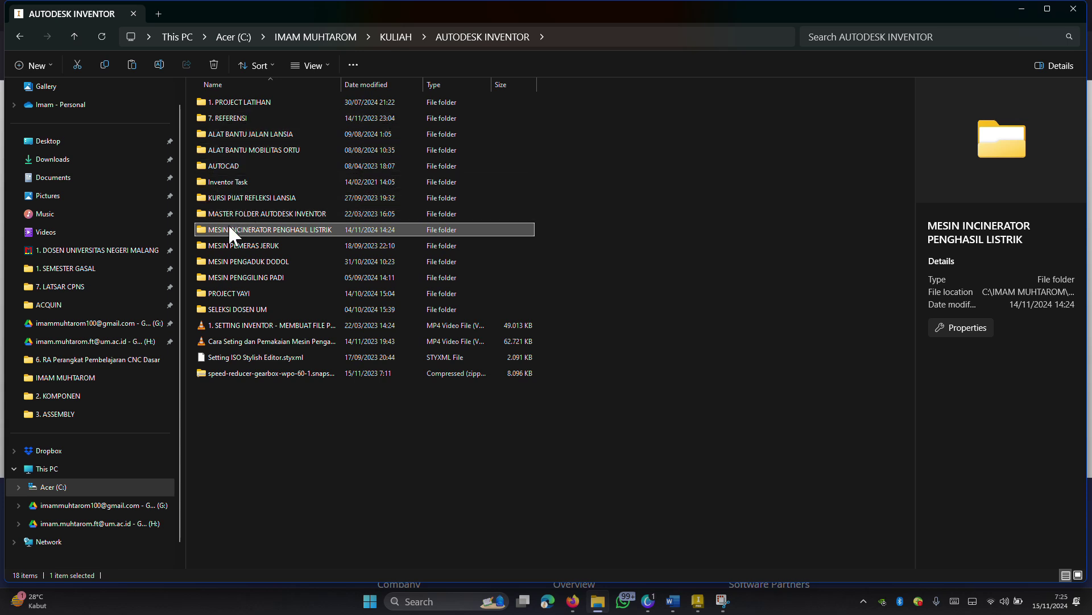
pyautogui.moveTo(261, 239)
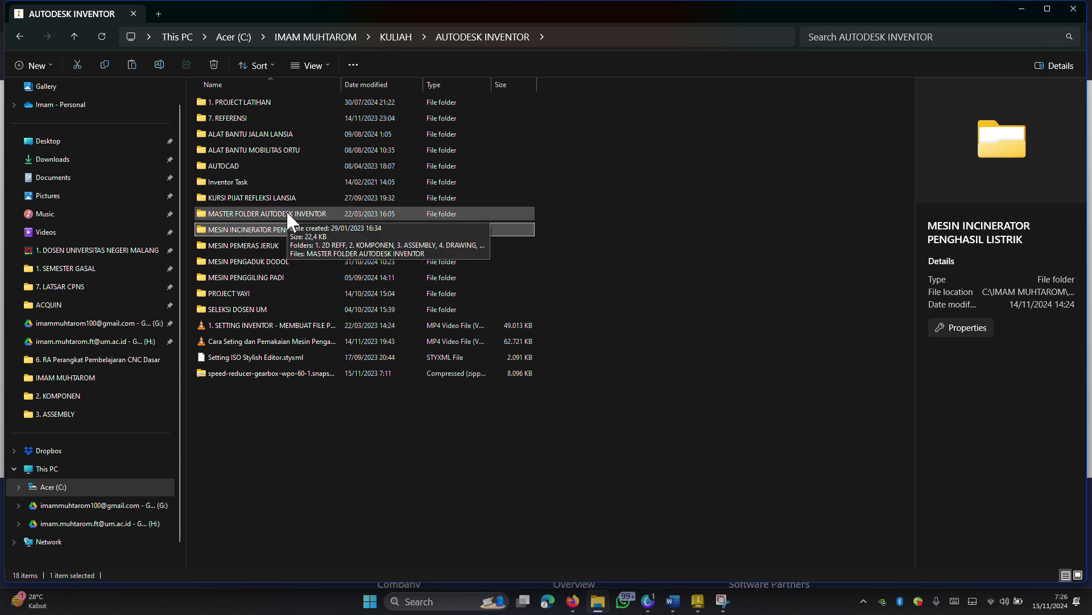
pyautogui.click(287, 214)
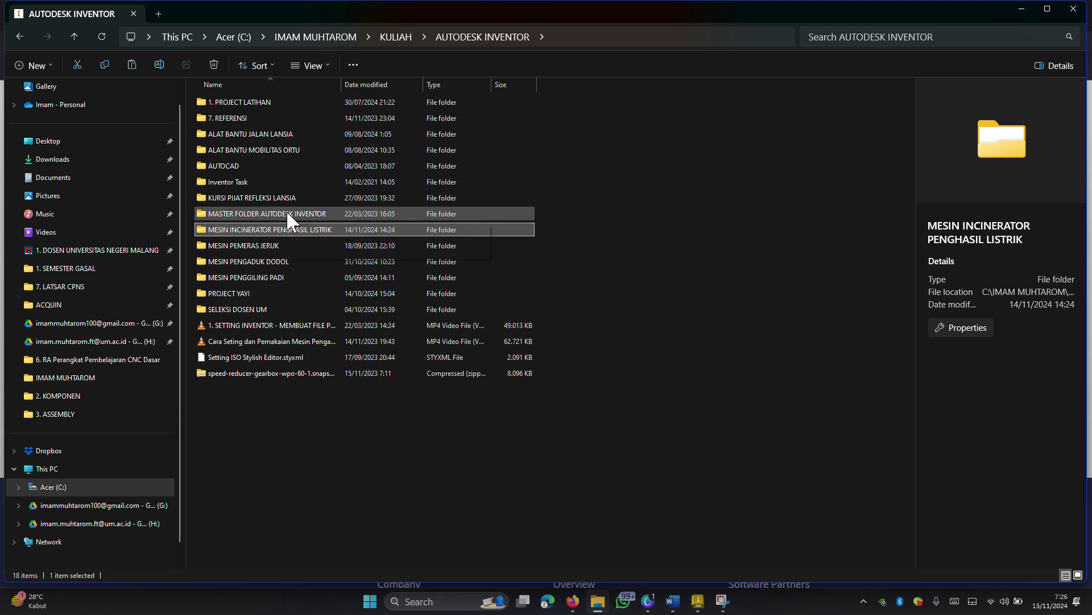
pyautogui.doubleClick(305, 210)
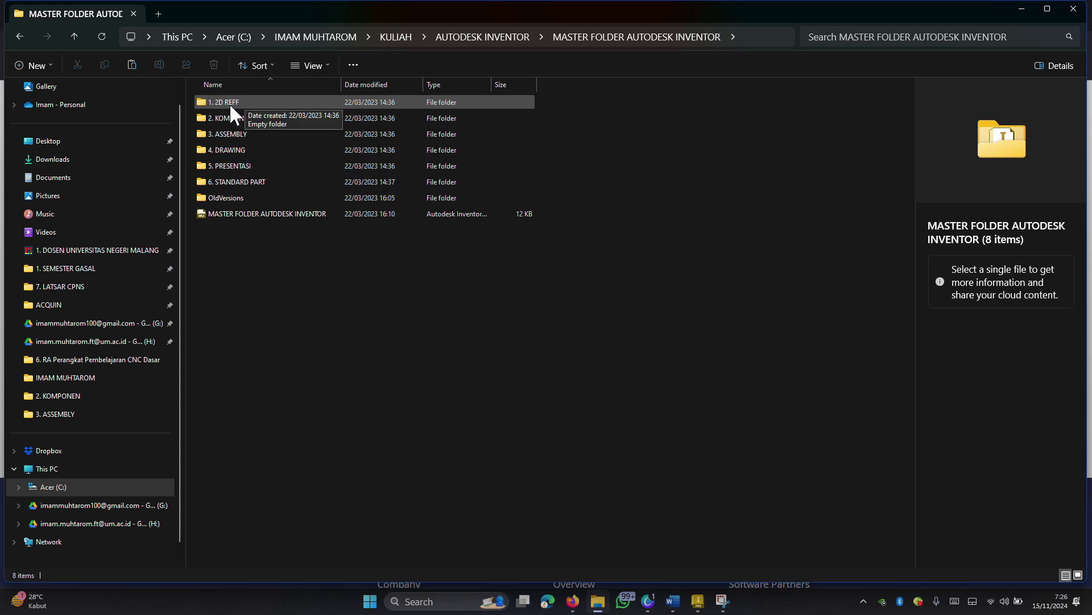
pyautogui.click(251, 119)
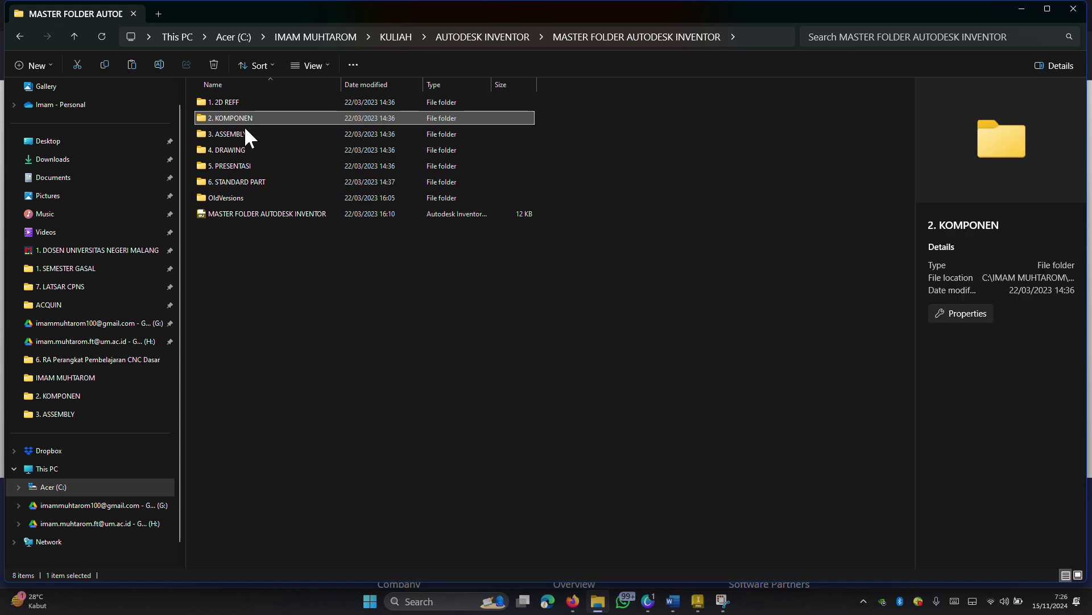
pyautogui.click(236, 134)
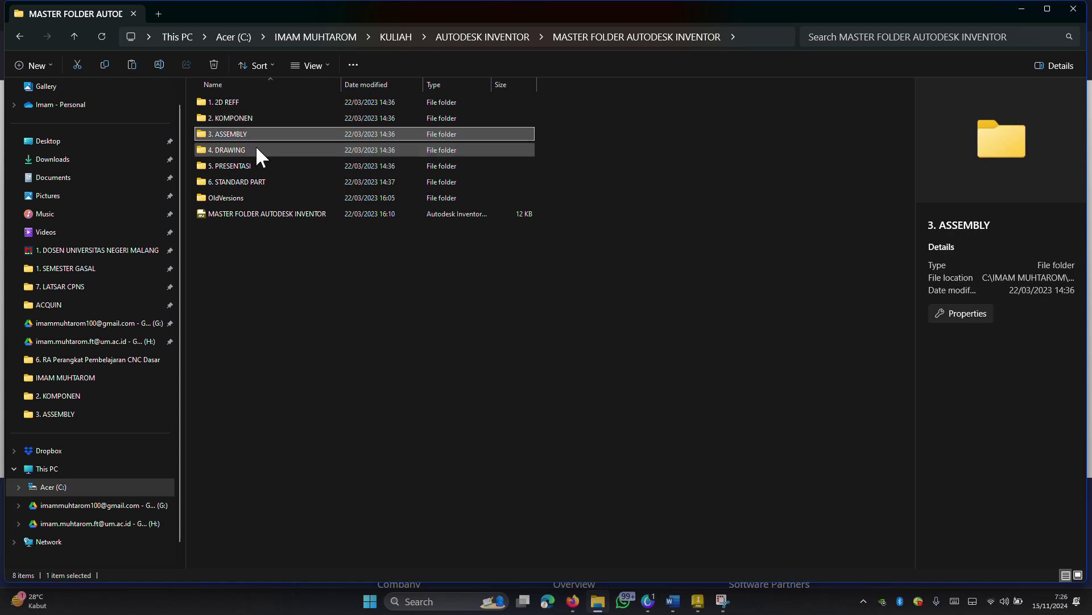
pyautogui.click(281, 166)
pyautogui.click(252, 180)
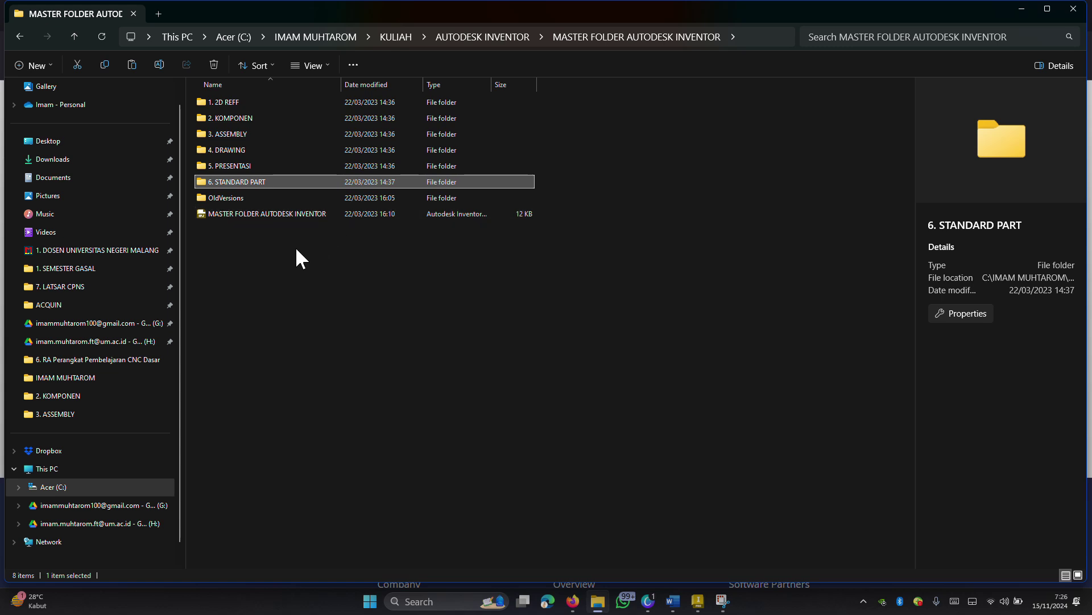
pyautogui.click(256, 214)
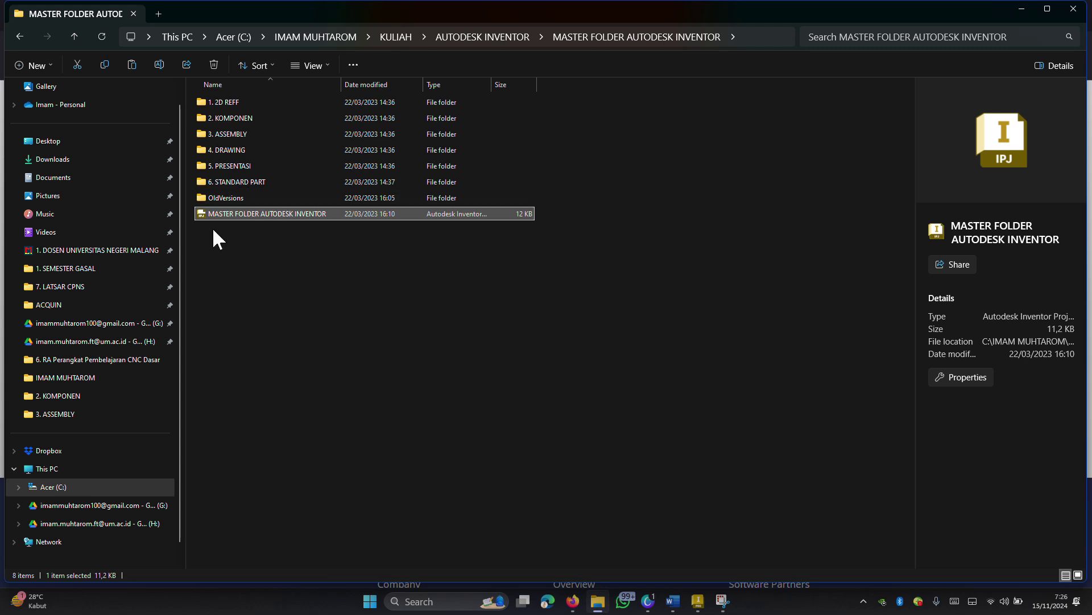
pyautogui.click(336, 259)
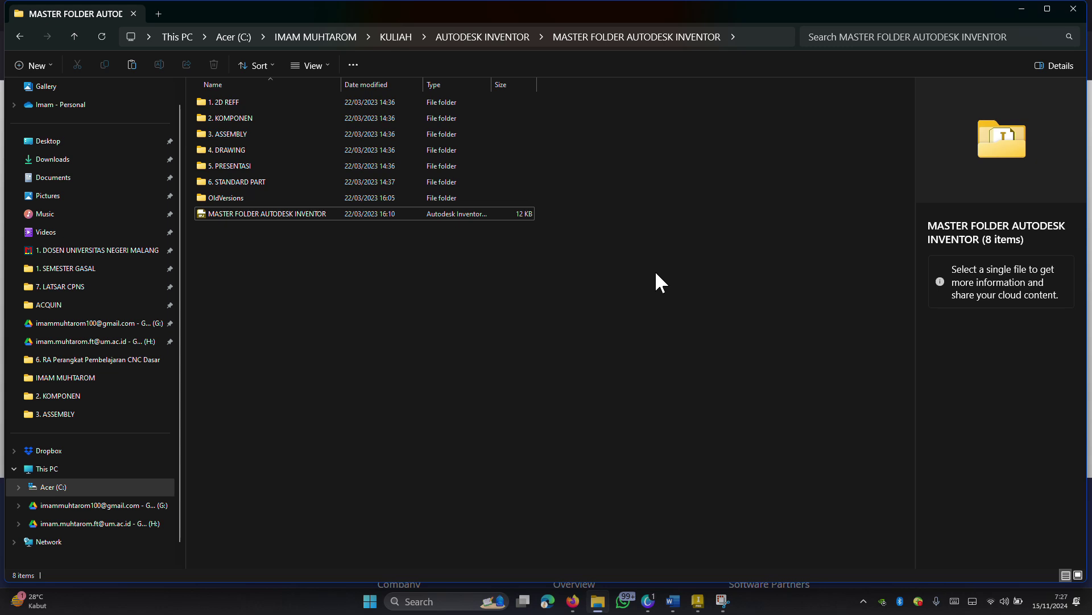
pyautogui.hotkey('alt', 'Left')
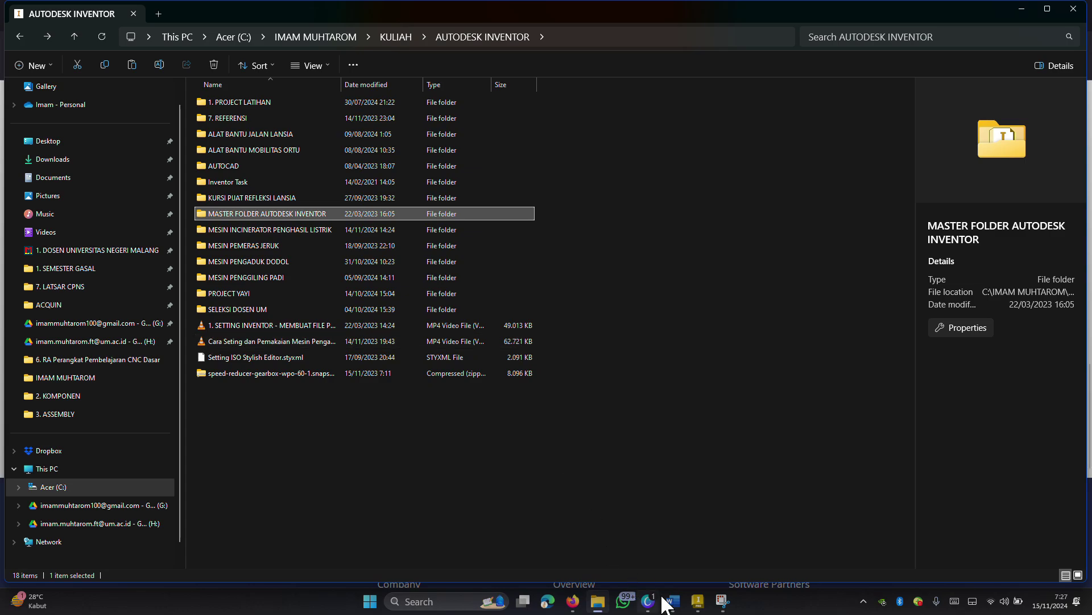
pyautogui.click(698, 601)
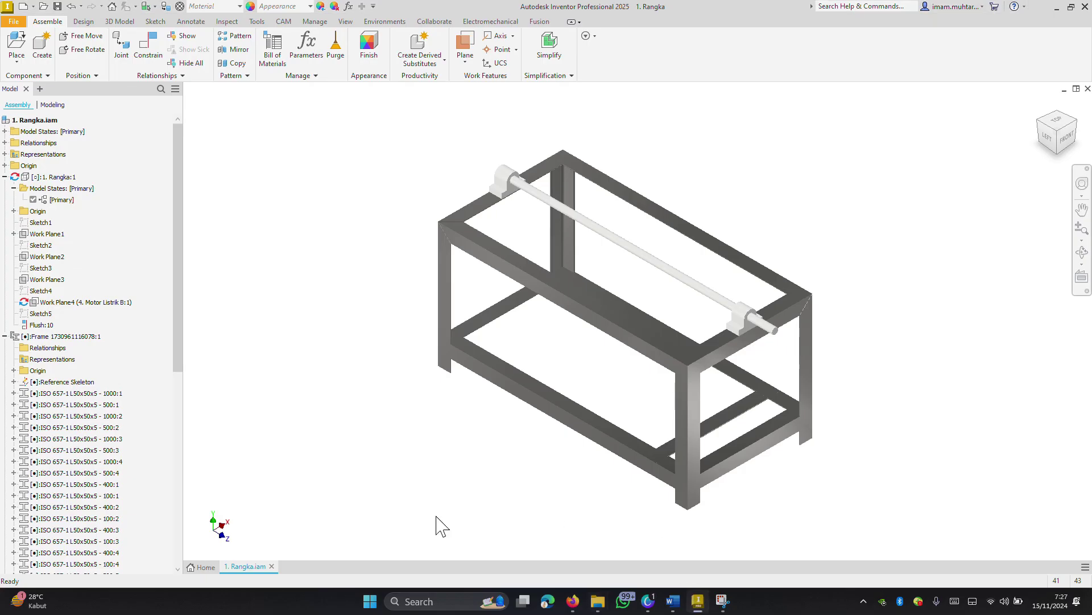
pyautogui.hotkey('ctrl', 'n')
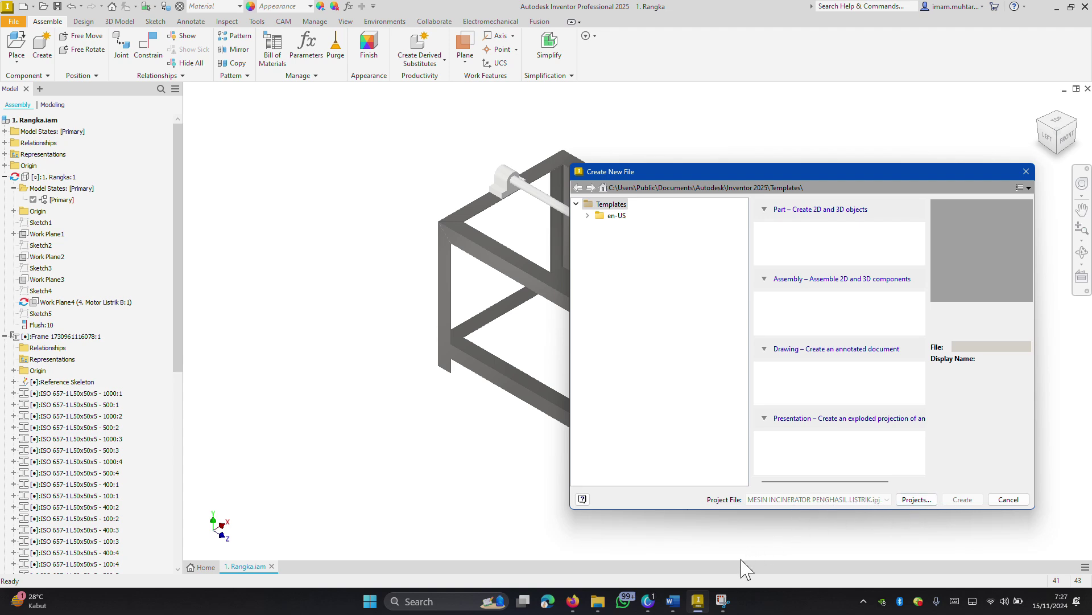
pyautogui.click(598, 600)
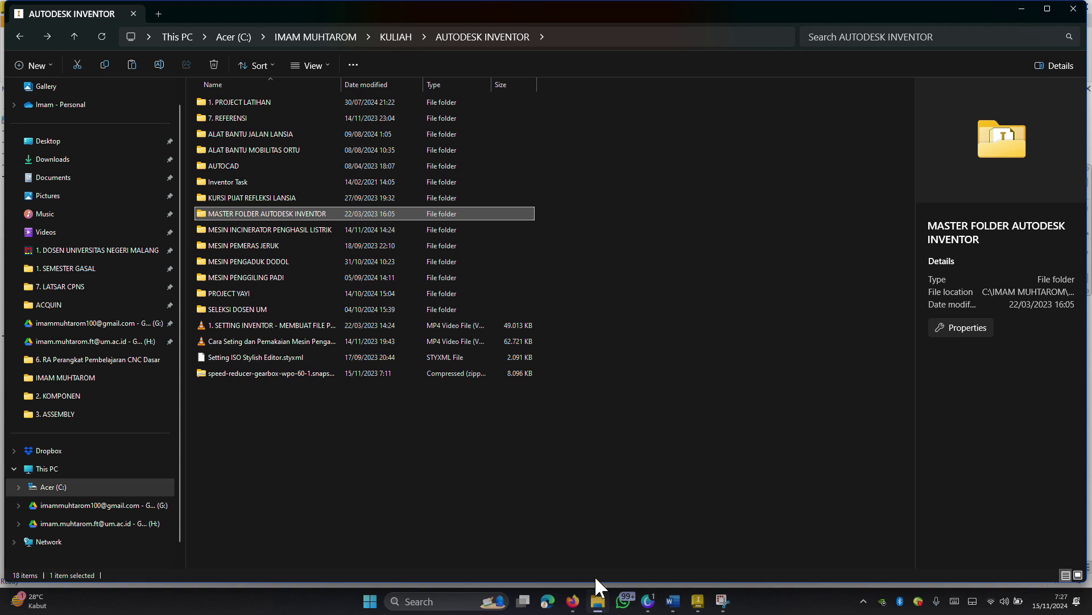
pyautogui.click(710, 471)
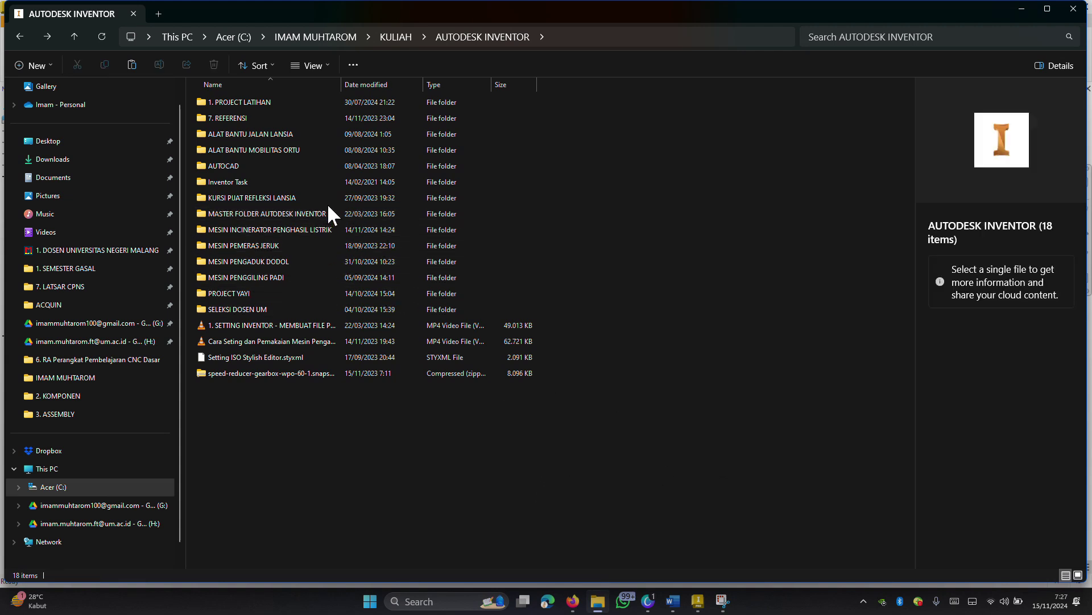
# - Paste the three motor zips into MESIN INCINERATOR PENGHASIL LISTRIK > 3. ASSEMBLY, replacing the existing zip
pyautogui.click(281, 232)
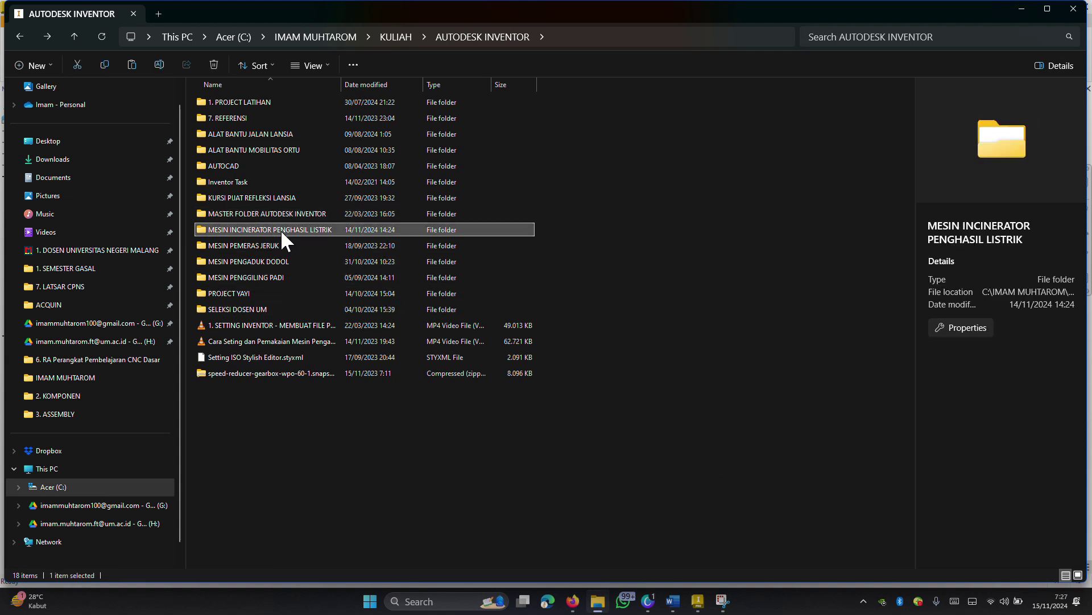
pyautogui.doubleClick(281, 230)
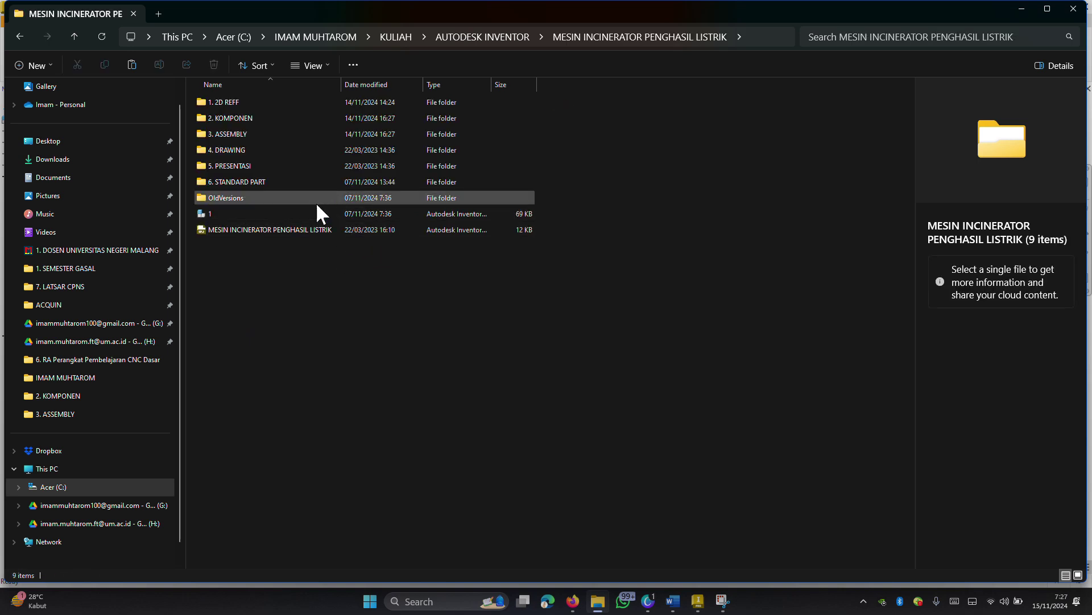
pyautogui.click(261, 140)
pyautogui.click(262, 132)
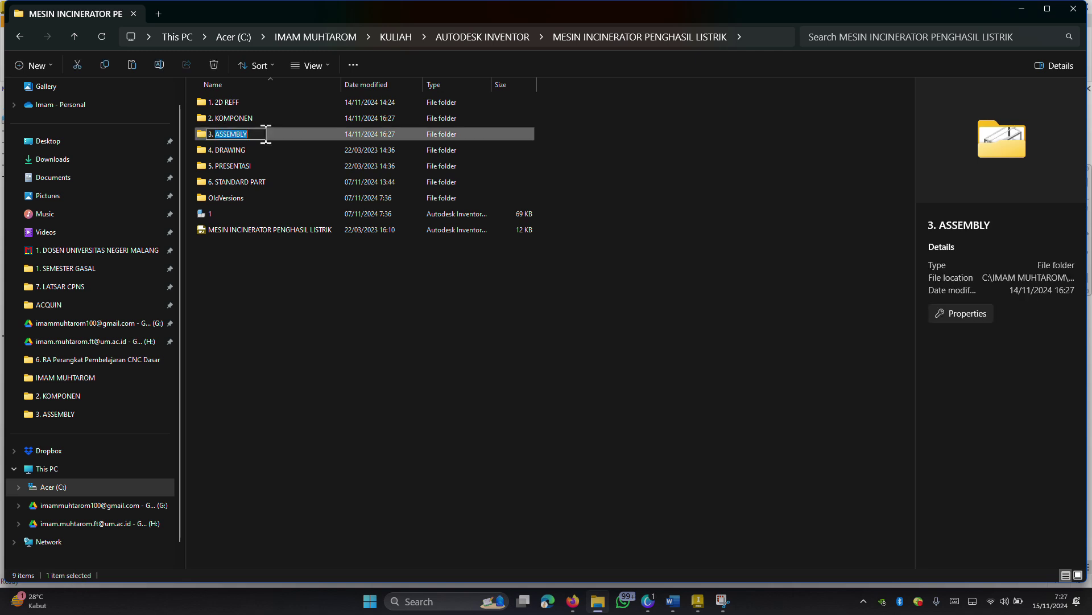
pyautogui.doubleClick(275, 131)
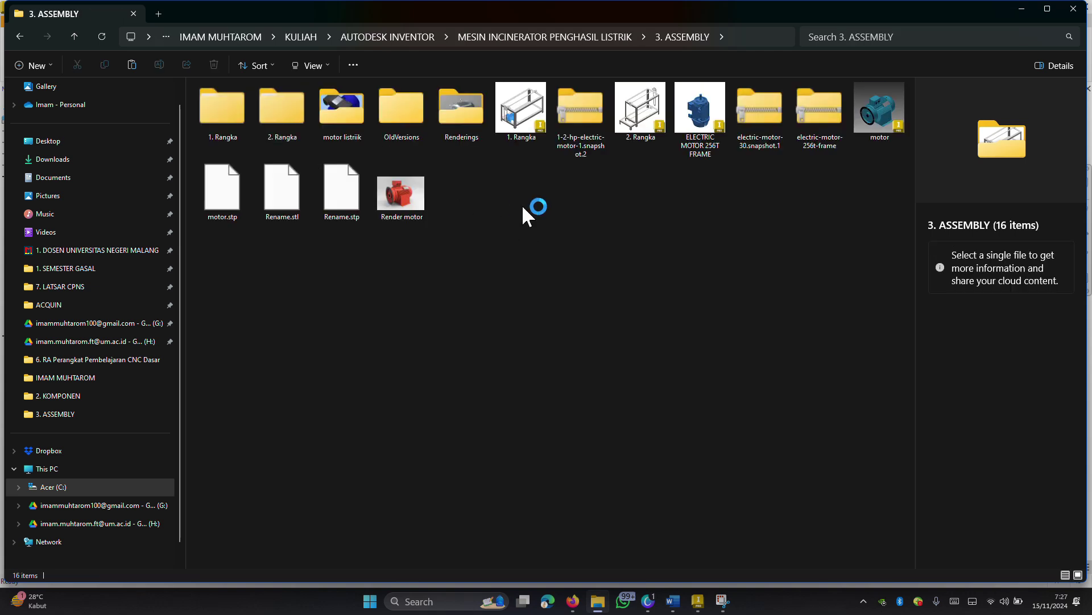
pyautogui.hotkey('ctrl', 'v')
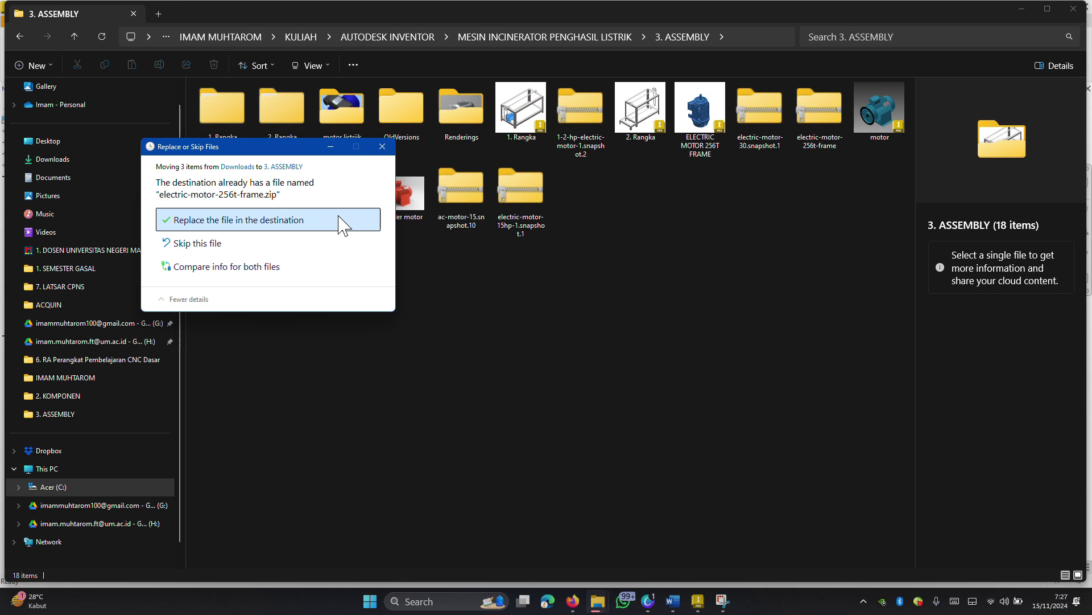
pyautogui.click(228, 220)
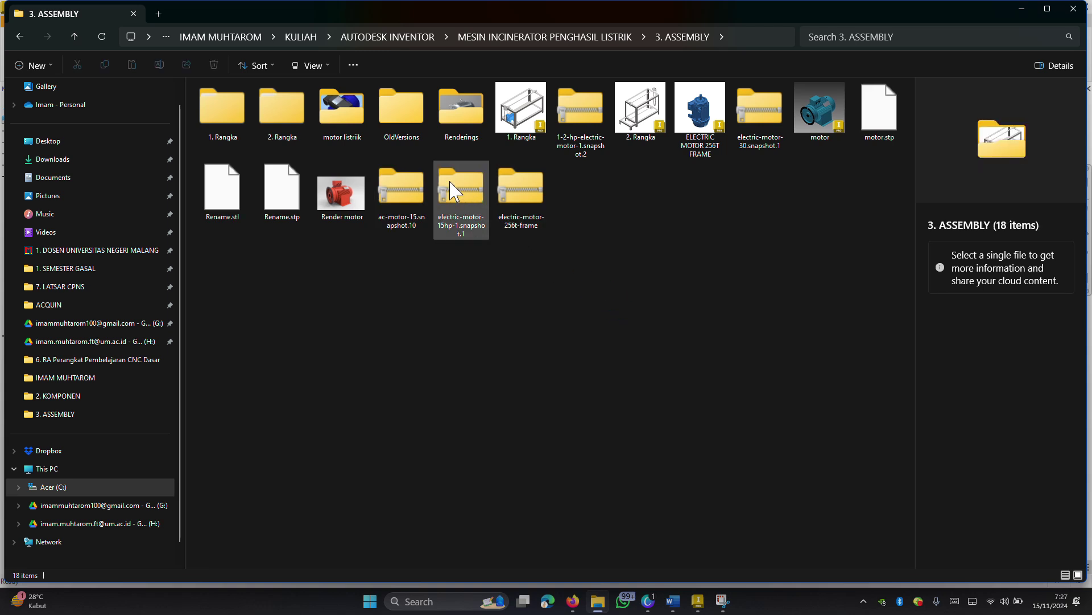
# - Extract both motor archives here with WinRAR, choosing Yes to All for replacements
pyautogui.moveTo(551, 266); pyautogui.dragTo(476, 184)
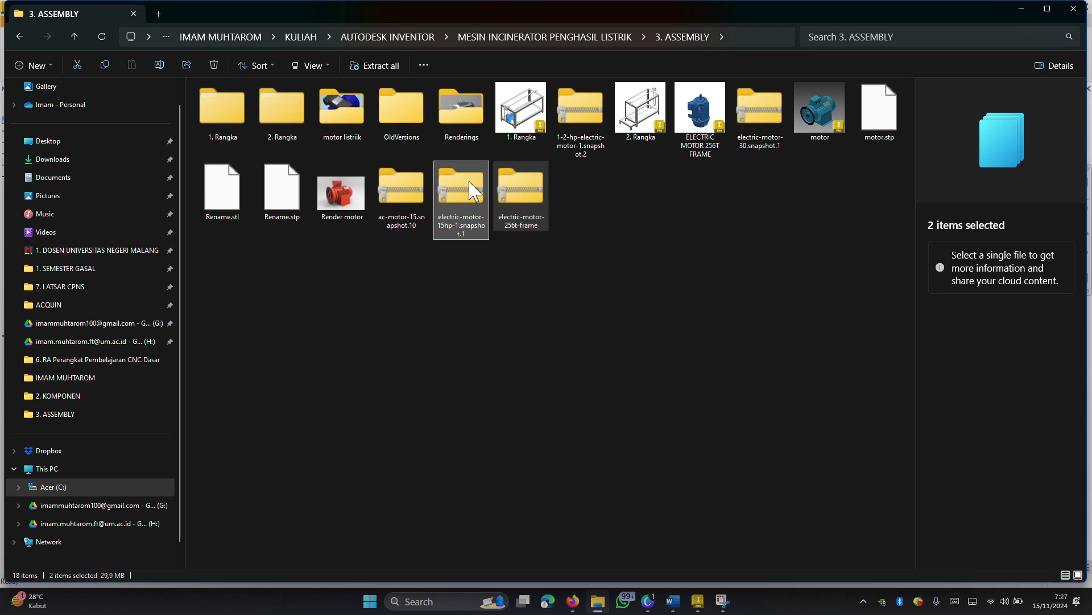
pyautogui.rightClick(470, 183)
pyautogui.moveTo(511, 410)
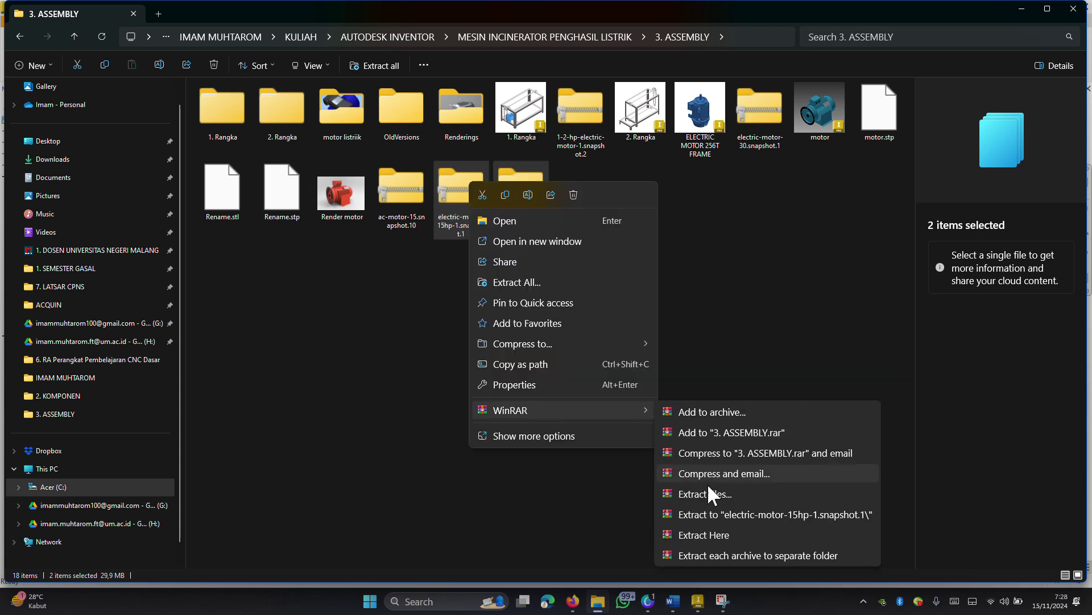
pyautogui.click(704, 532)
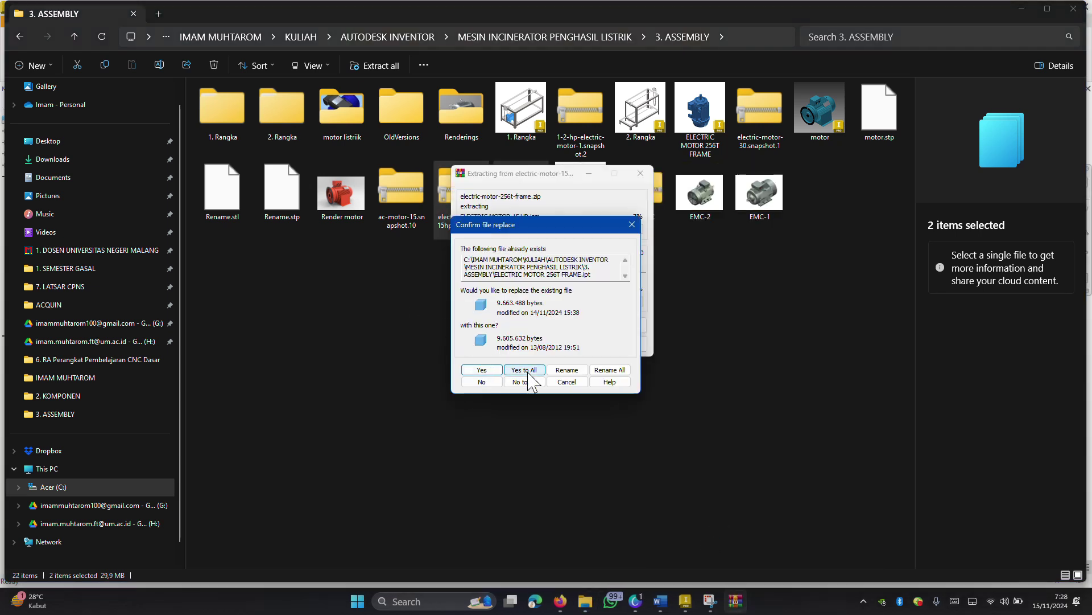
pyautogui.click(528, 371)
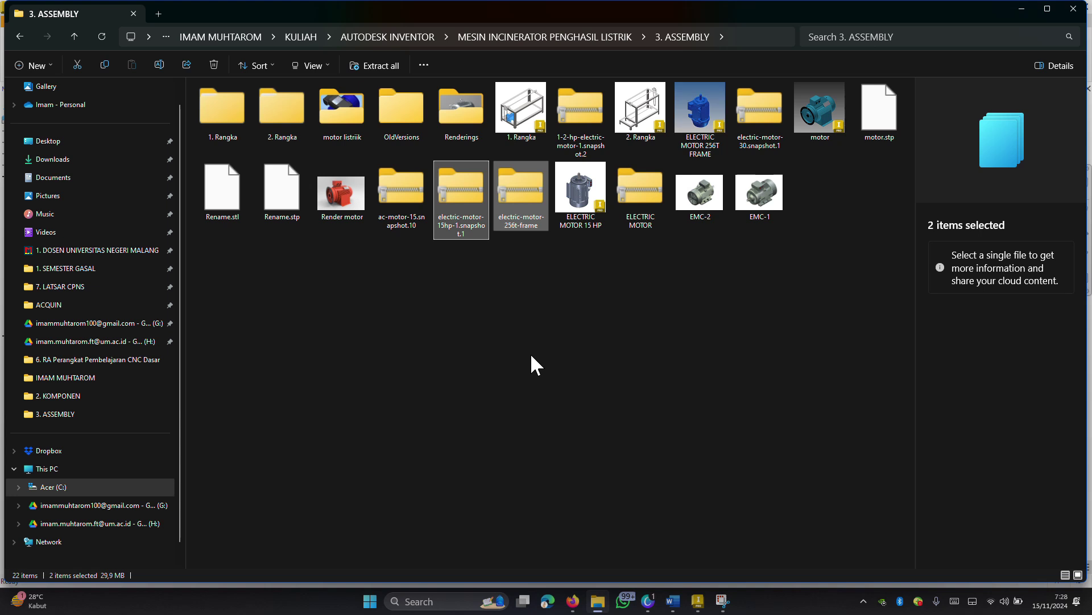
# - Inspect the details of the motor part and the 1.16 MB ELECTRIC MOTOR 15 HP assembly
pyautogui.click(666, 286)
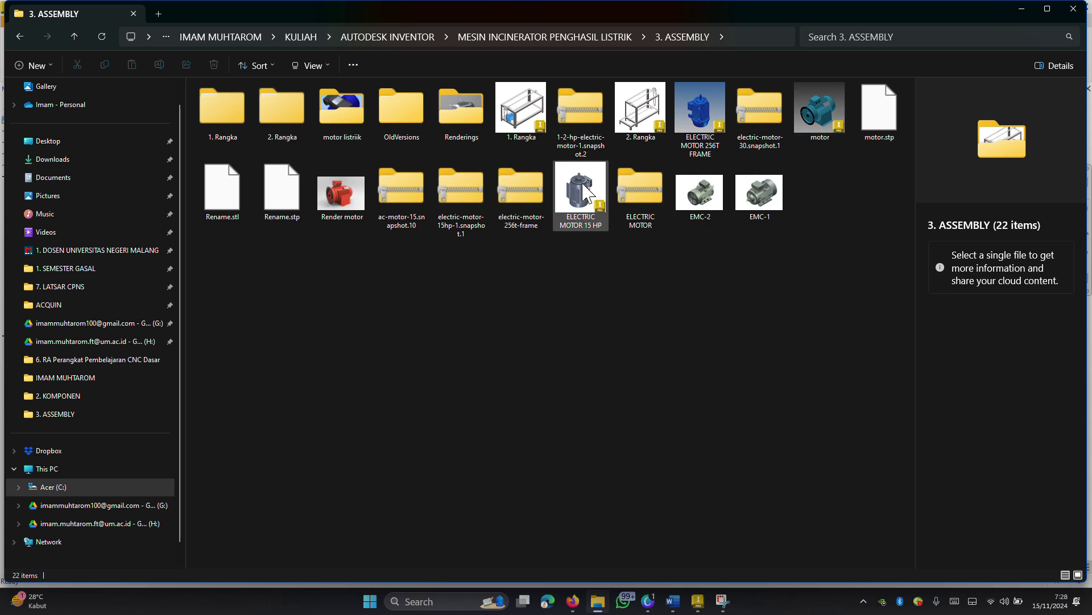
pyautogui.click(814, 108)
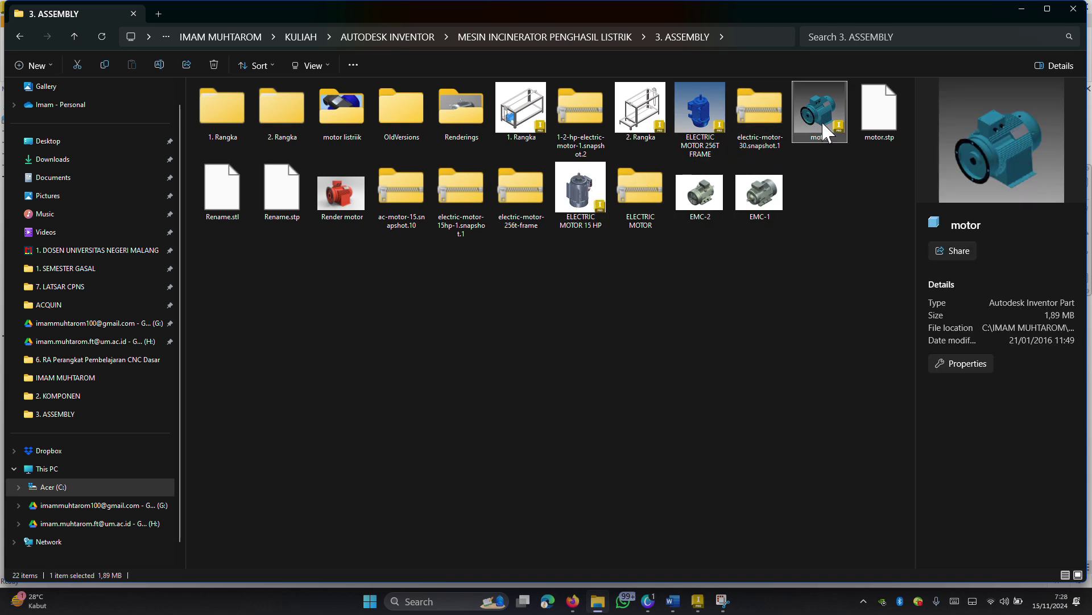
pyautogui.click(590, 207)
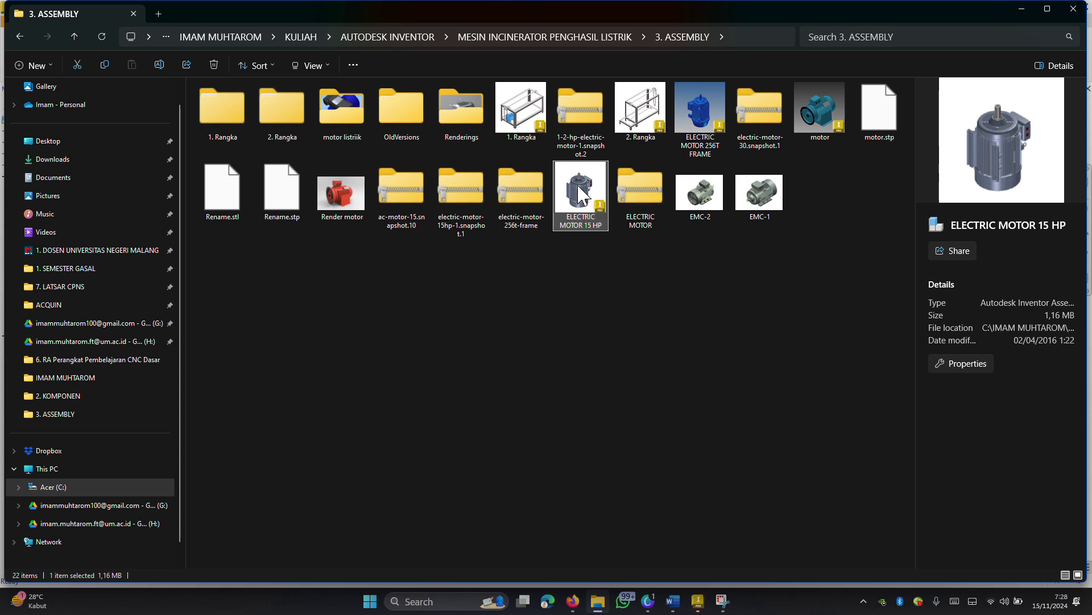
# - Dismiss the new-file prompt and abandon resolving the missing part
pyautogui.click(698, 599)
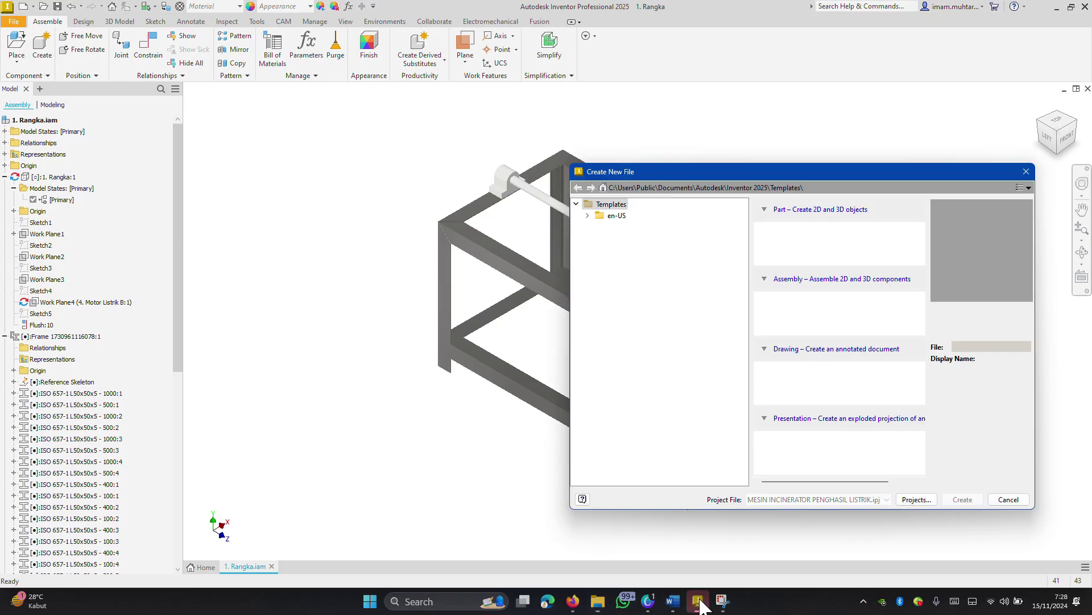
pyautogui.click(938, 498)
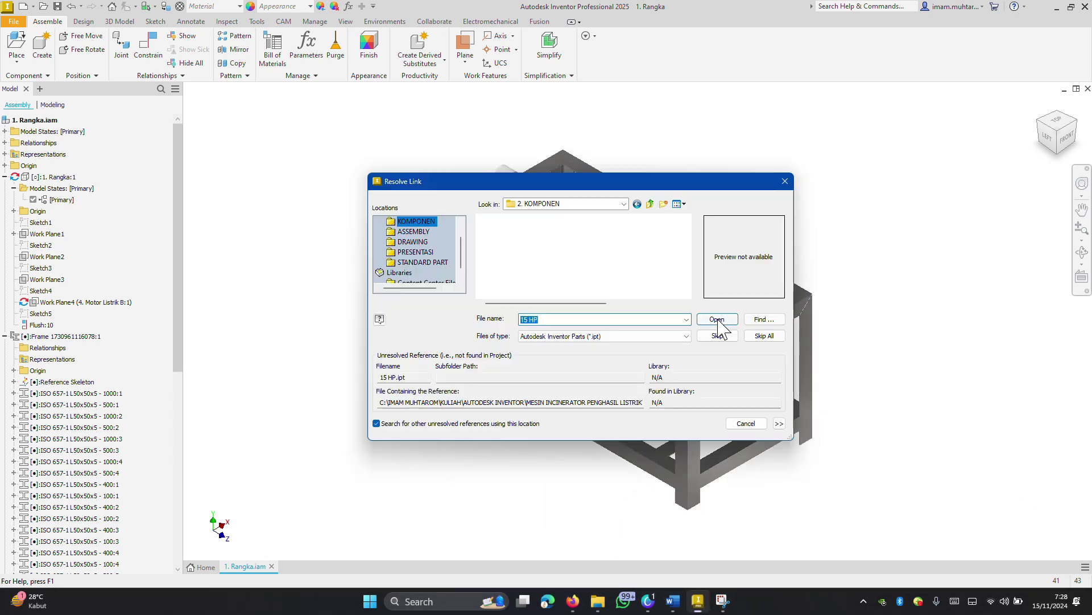
pyautogui.click(717, 336)
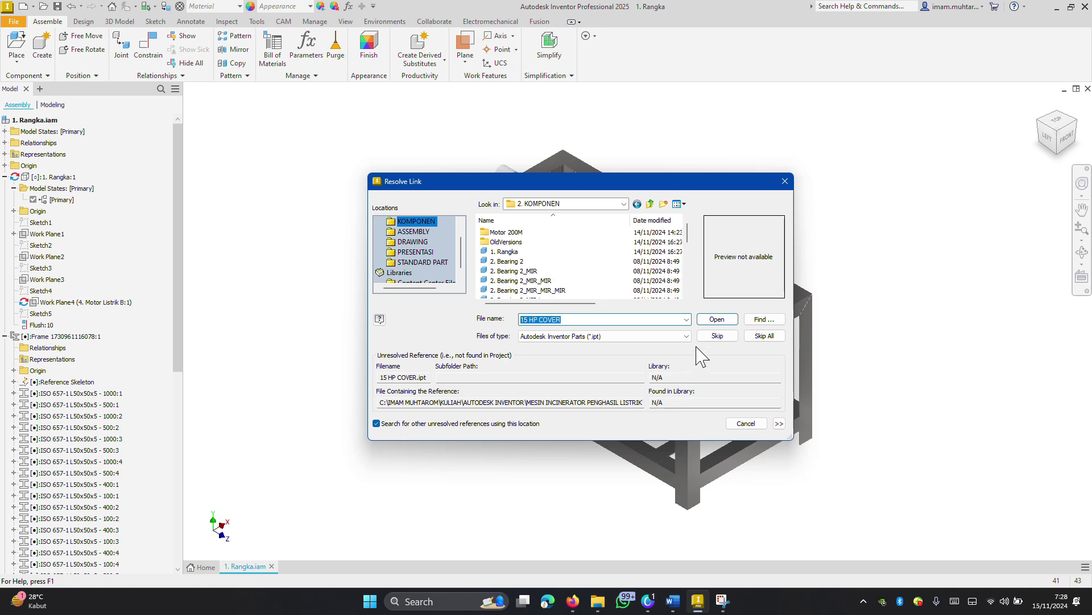
pyautogui.click(756, 429)
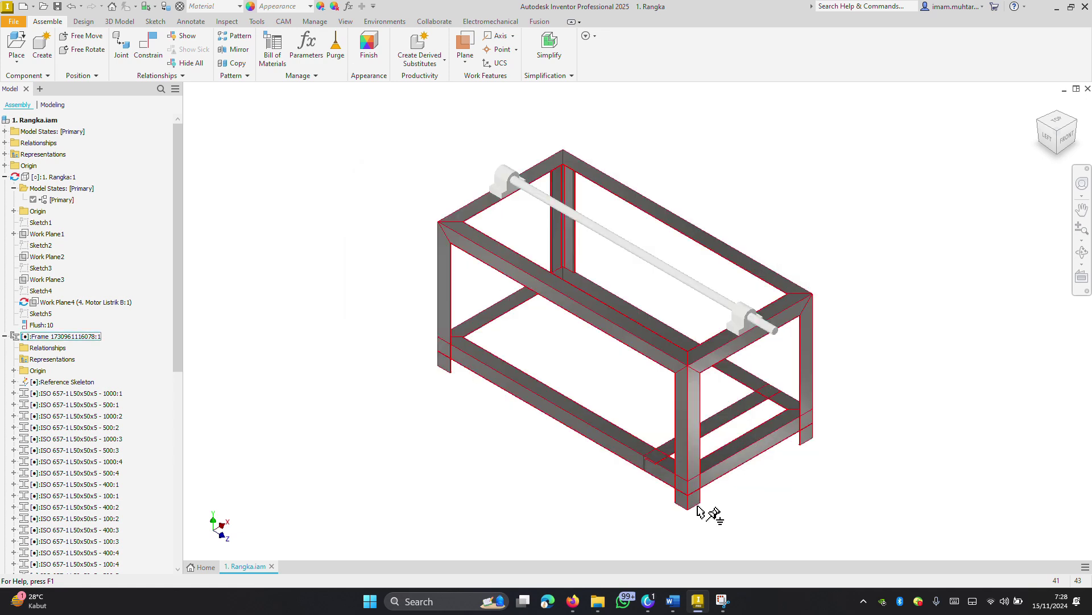
pyautogui.click(597, 601)
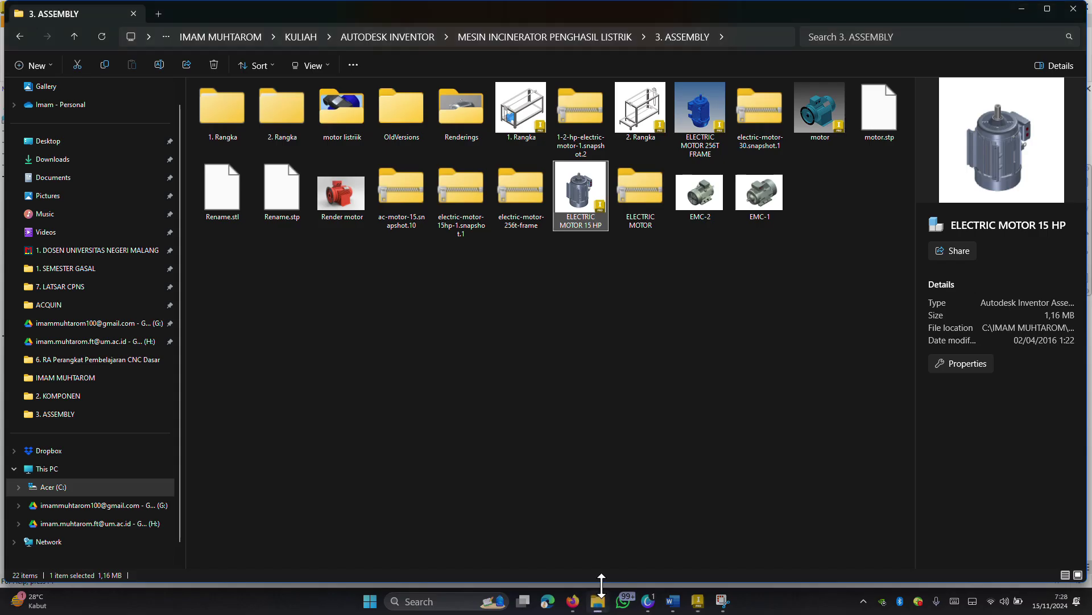
# - Open ELECTRIC MOTOR 15 HP.iam, skipping its missing parts and accepting the unresolved warning
pyautogui.doubleClick(583, 220)
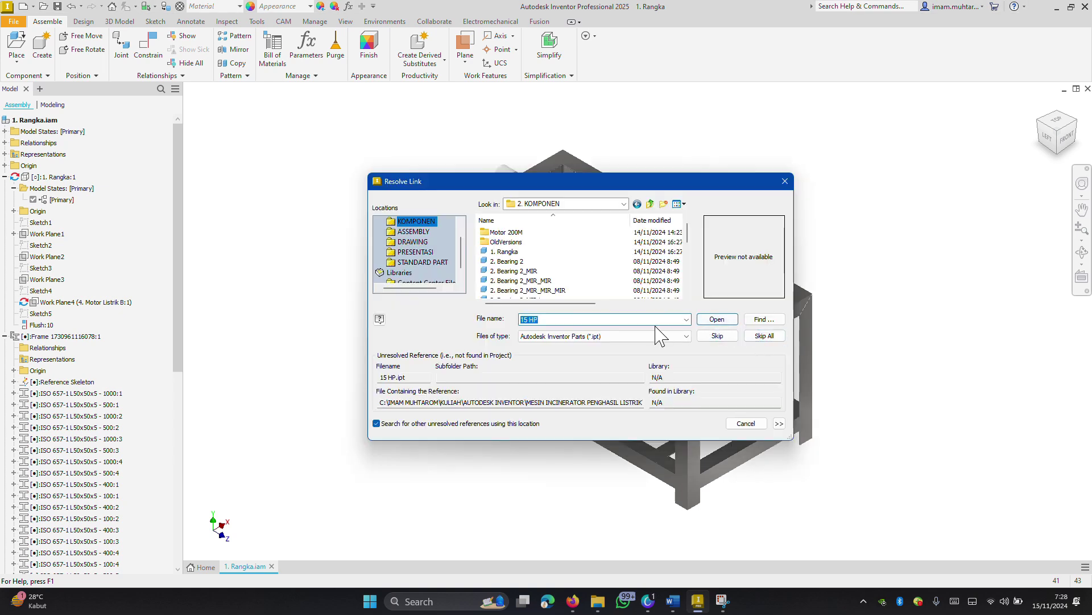
pyautogui.click(721, 321)
pyautogui.click(763, 336)
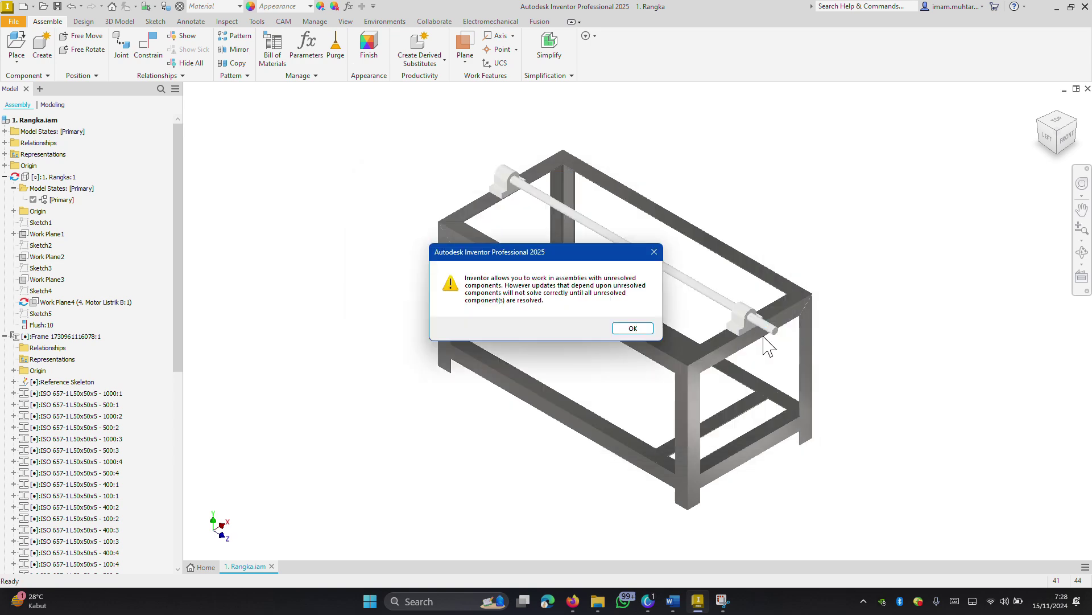
pyautogui.click(628, 329)
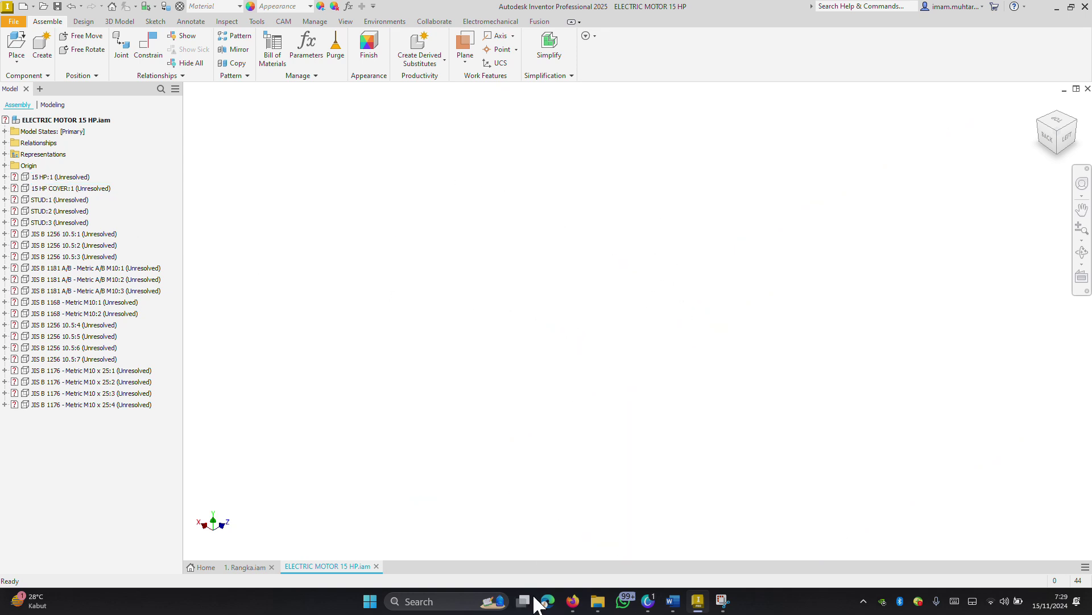
# - Open motor.ipt and orbit it to inspect the flange, cooling fins and terminal box
pyautogui.click(596, 602)
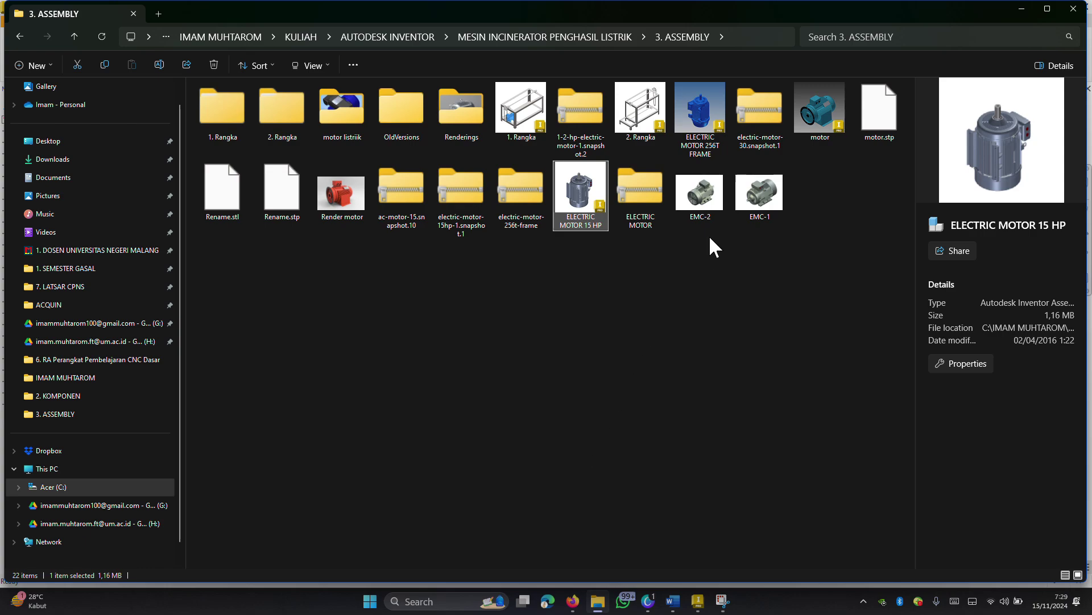
pyautogui.doubleClick(820, 111)
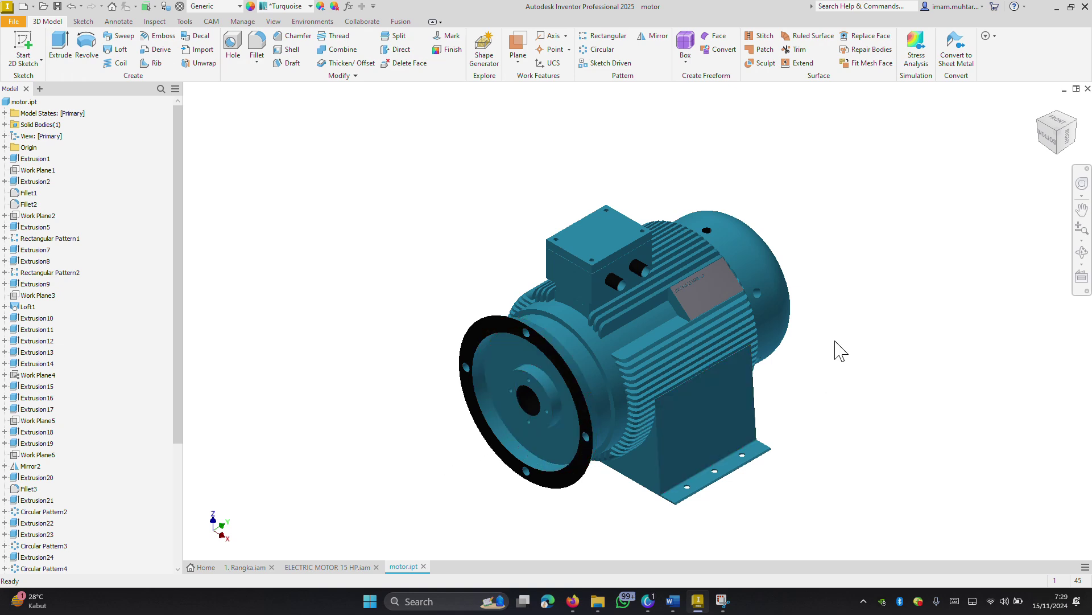
pyautogui.click(1082, 252)
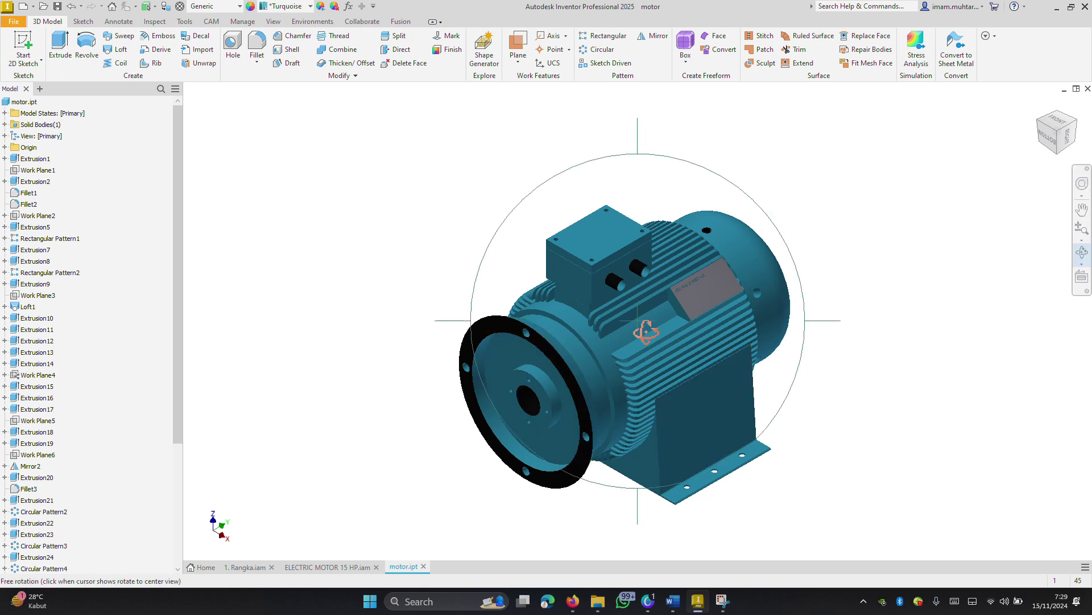
pyautogui.moveTo(647, 331)
pyautogui.mouseDown()
pyautogui.moveTo(760, 327)
pyautogui.moveTo(800, 343)
pyautogui.moveTo(807, 314)
pyautogui.moveTo(716, 285)
pyautogui.moveTo(630, 281)
pyautogui.moveTo(694, 277)
pyautogui.mouseUp()
pyautogui.moveTo(674, 272)
pyautogui.mouseDown()
pyautogui.moveTo(629, 275)
pyautogui.moveTo(726, 275)
pyautogui.moveTo(689, 310)
pyautogui.mouseUp()
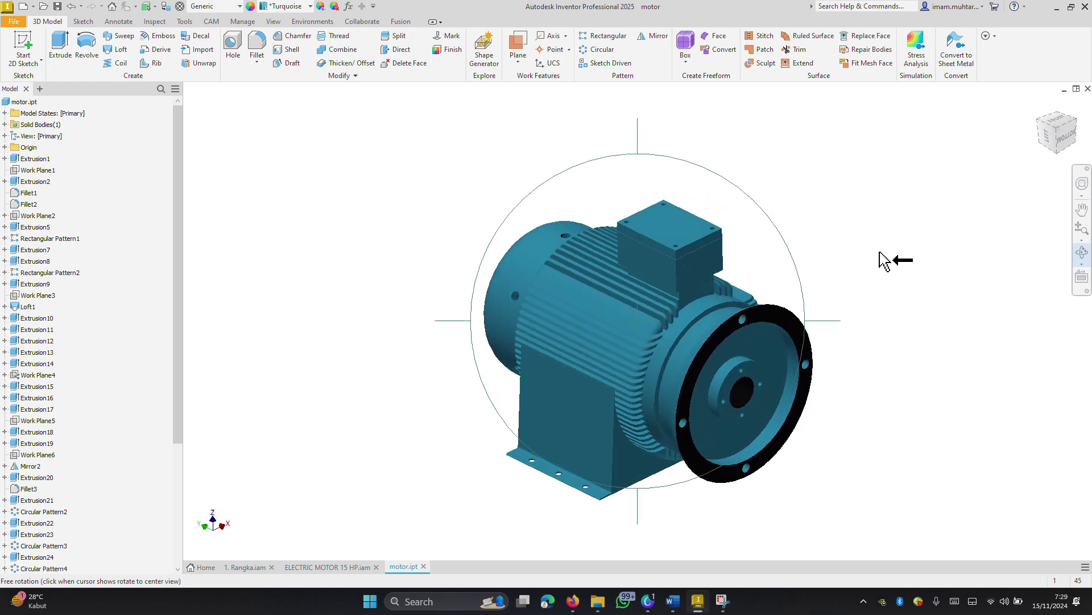
pyautogui.press('Escape')
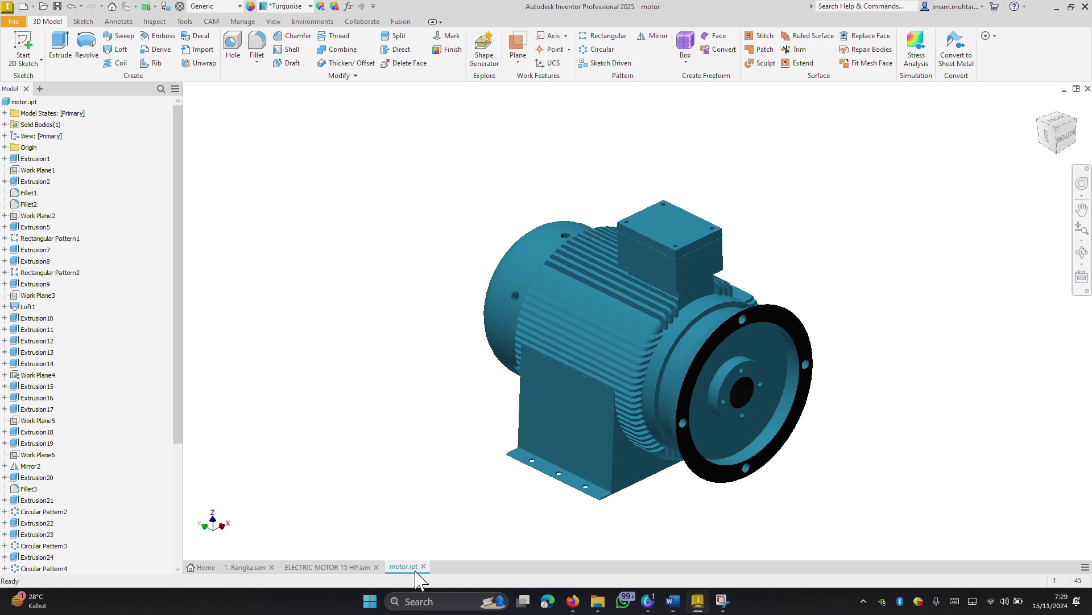
# - Place the motor part from the 3. ASSEMBLY folder into 1. Rangka beside the frame
pyautogui.click(251, 566)
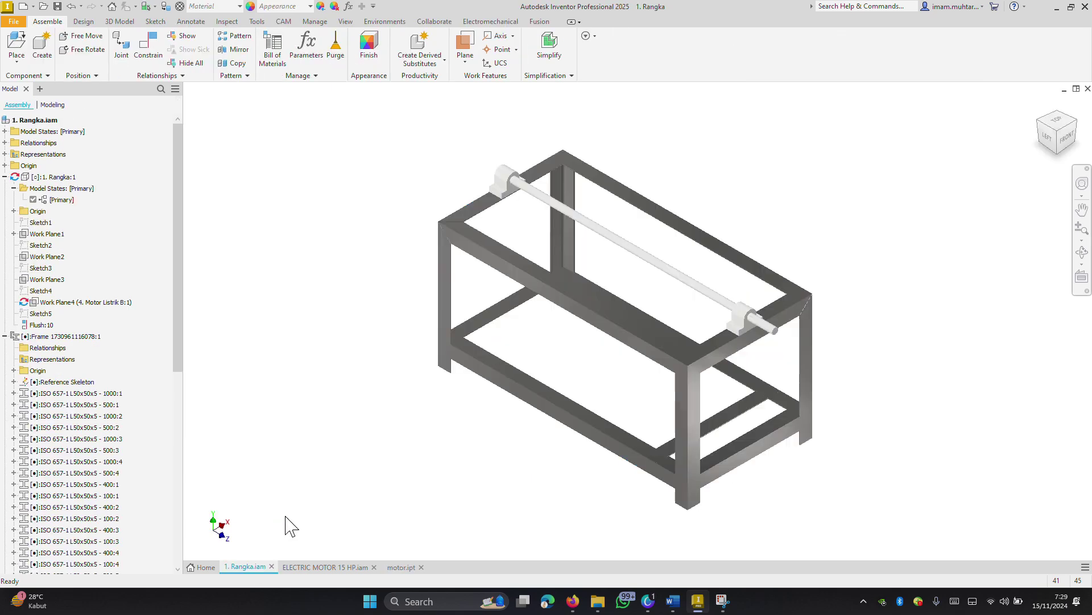
pyautogui.click(16, 46)
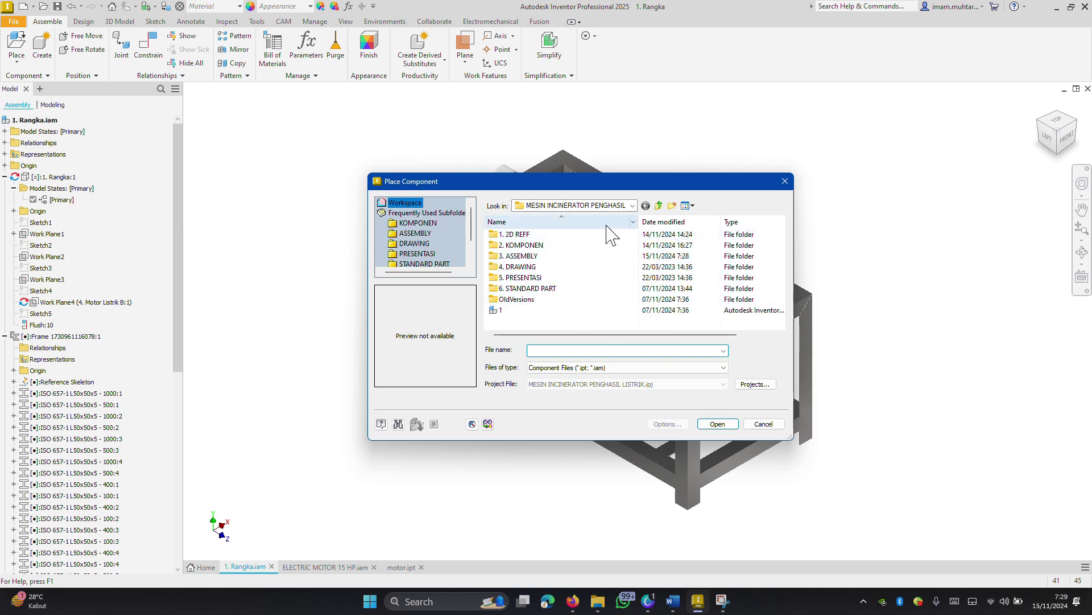
pyautogui.doubleClick(518, 256)
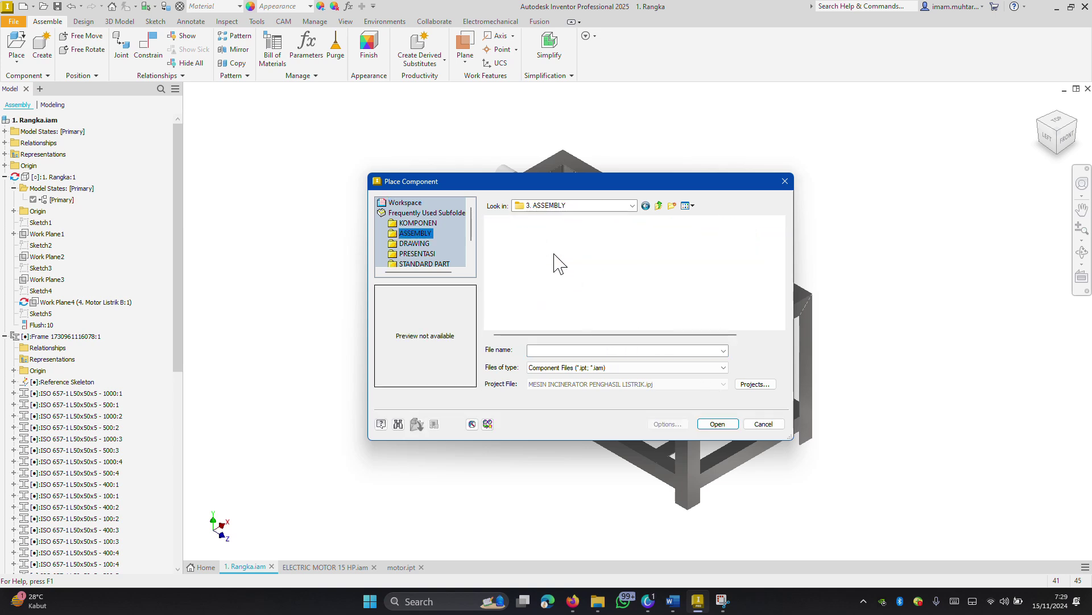
pyautogui.scroll(-1, 601, 290)
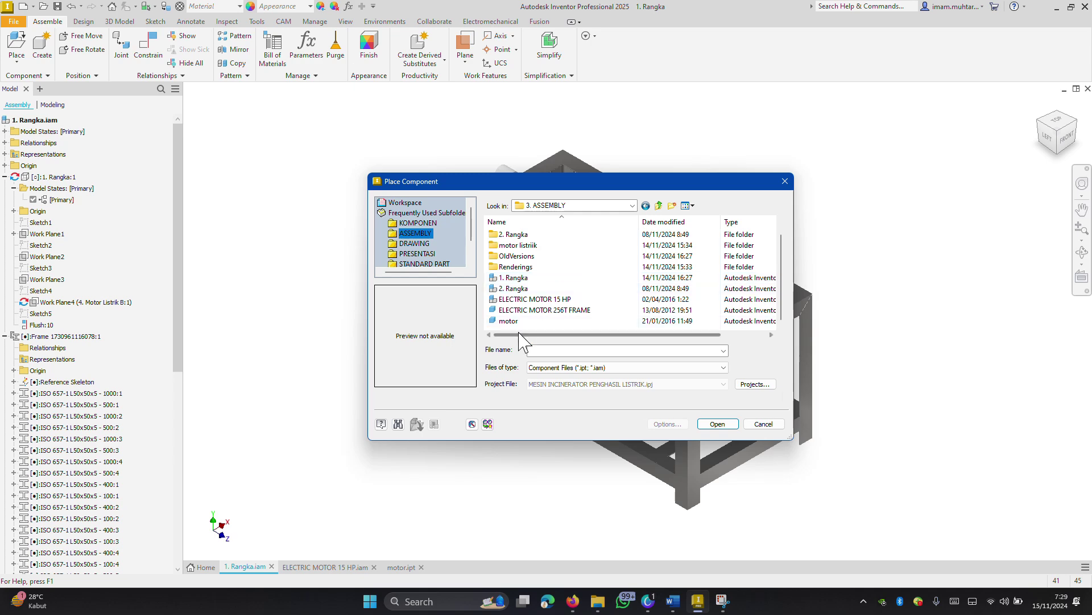
pyautogui.click(535, 321)
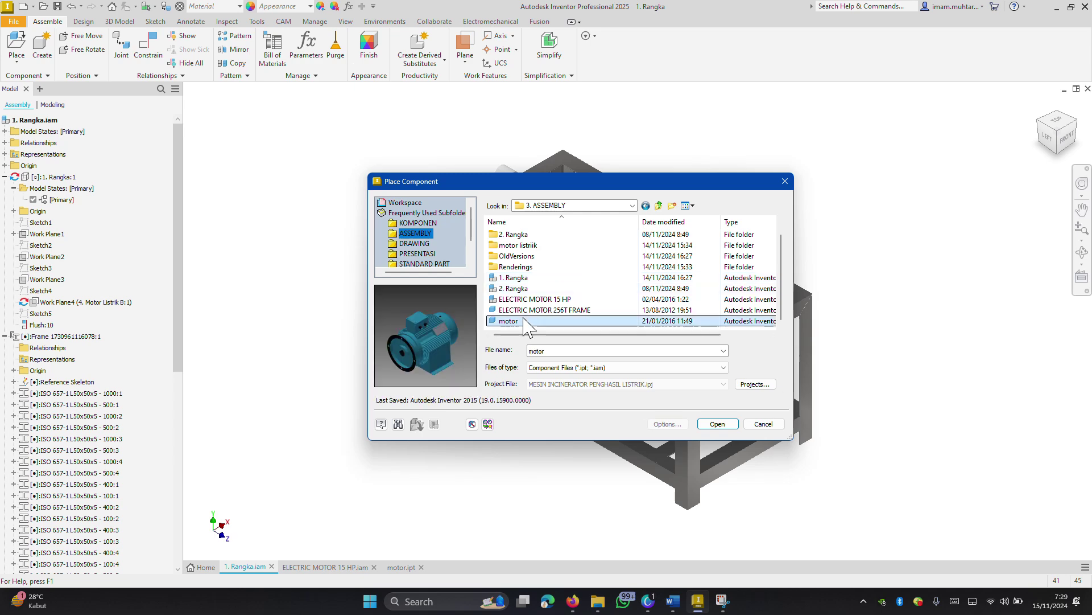
pyautogui.click(718, 424)
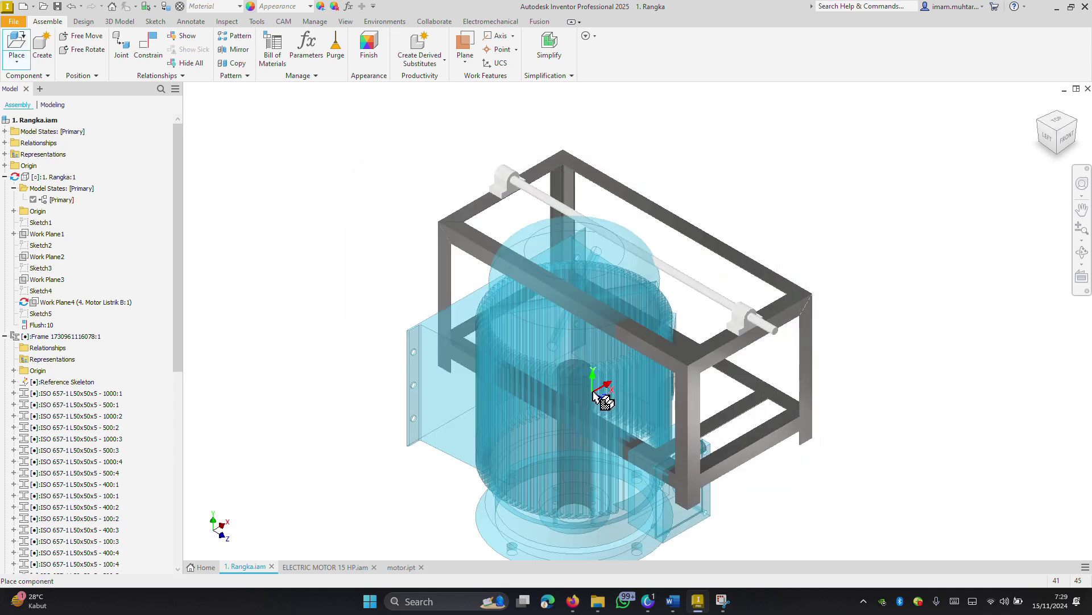
pyautogui.scroll(3, 683, 264)
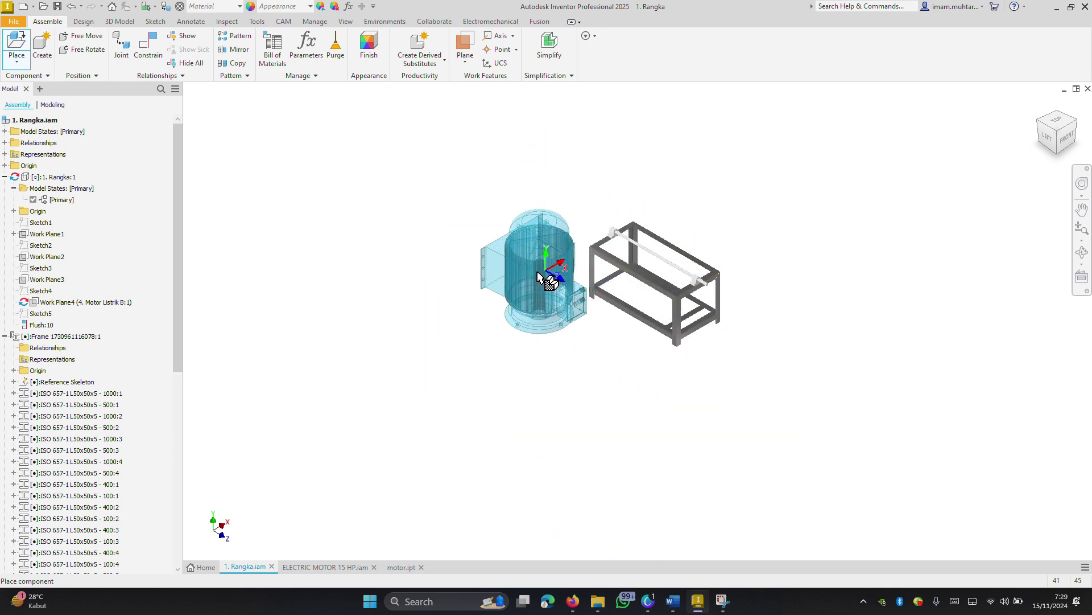
pyautogui.click(545, 280)
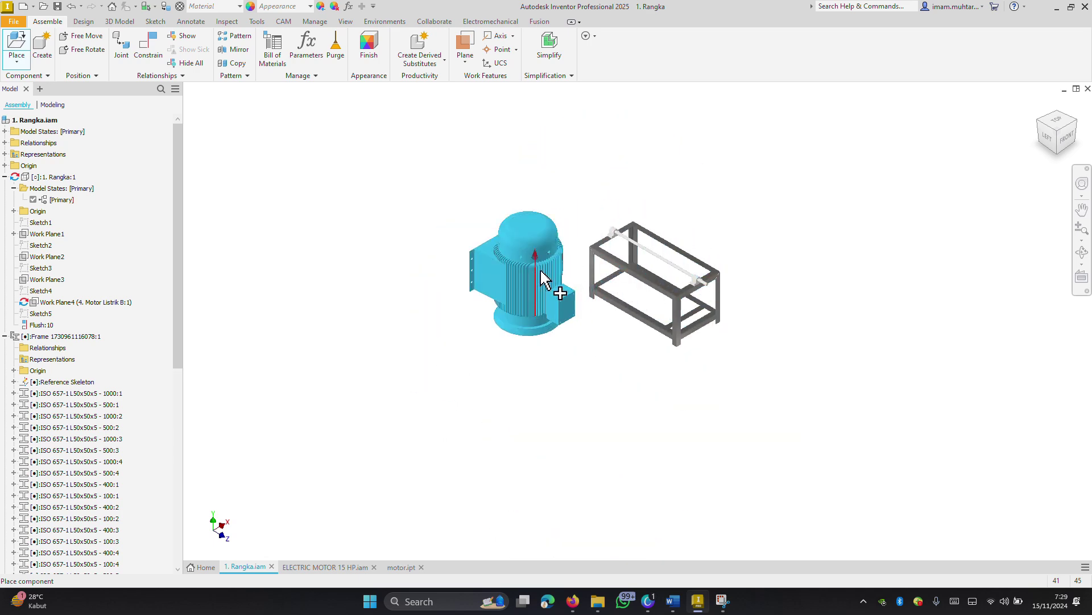
pyautogui.rightClick(619, 172)
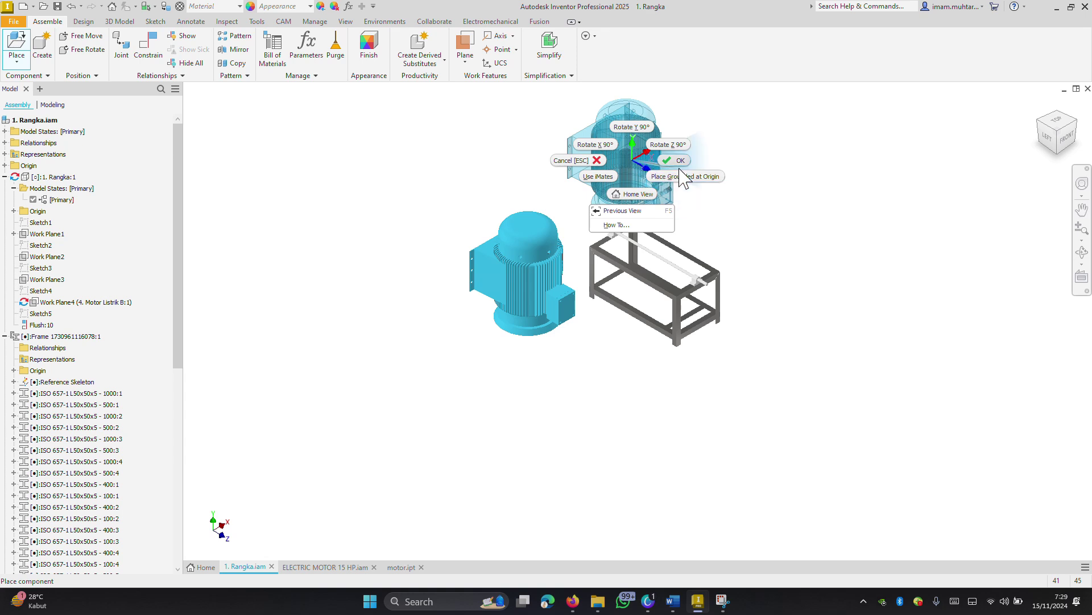
pyautogui.click(660, 178)
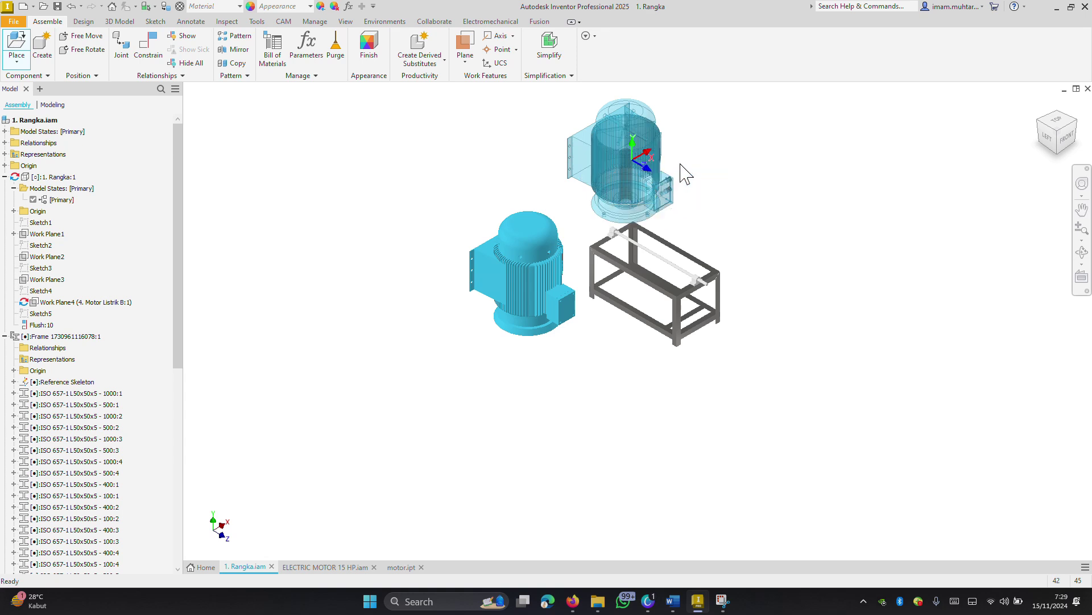
# - Turn the ViewCube to the back view and zoom in on the frame end and motor
pyautogui.click(1046, 142)
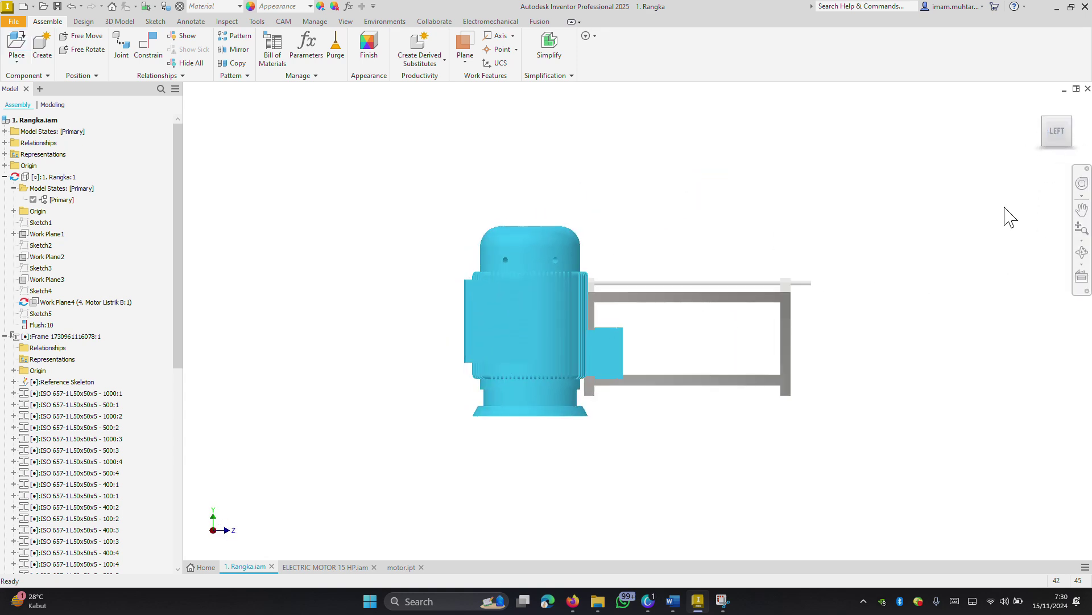
pyautogui.click(1036, 131)
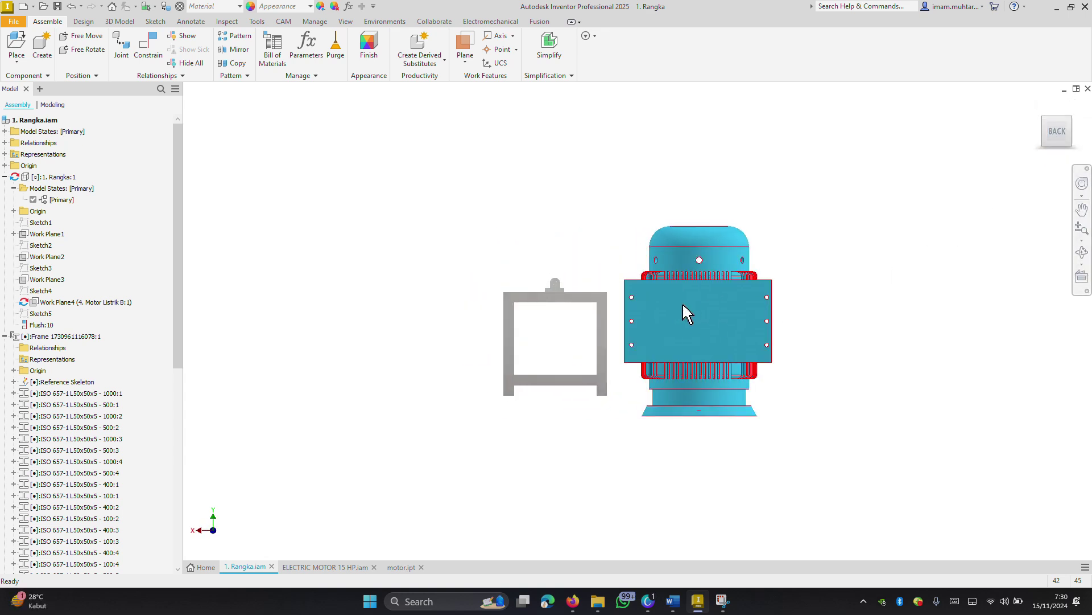
pyautogui.scroll(-3, 599, 379)
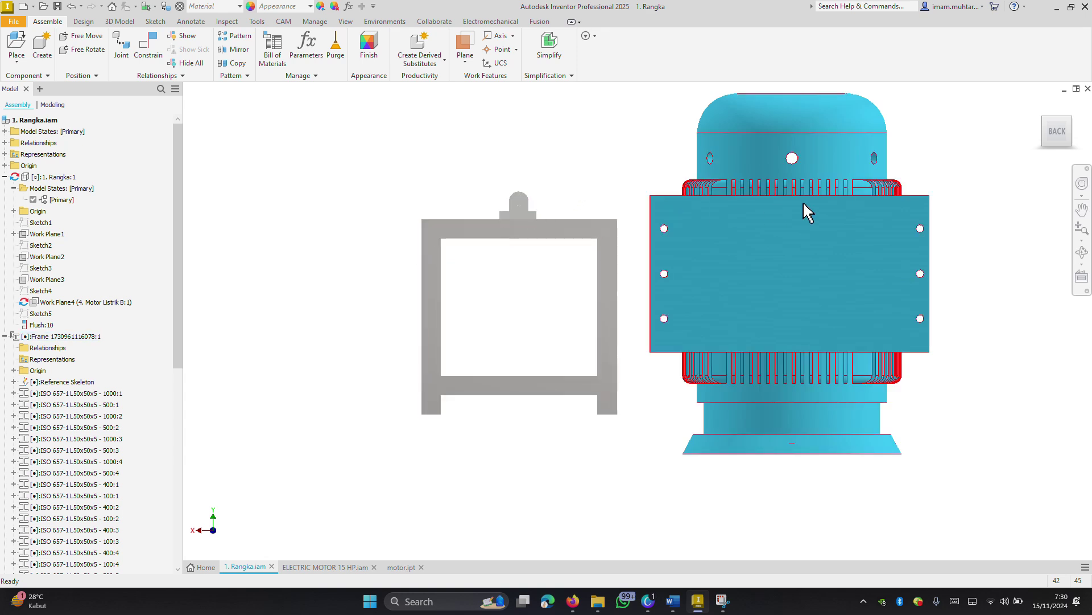
pyautogui.click(734, 227)
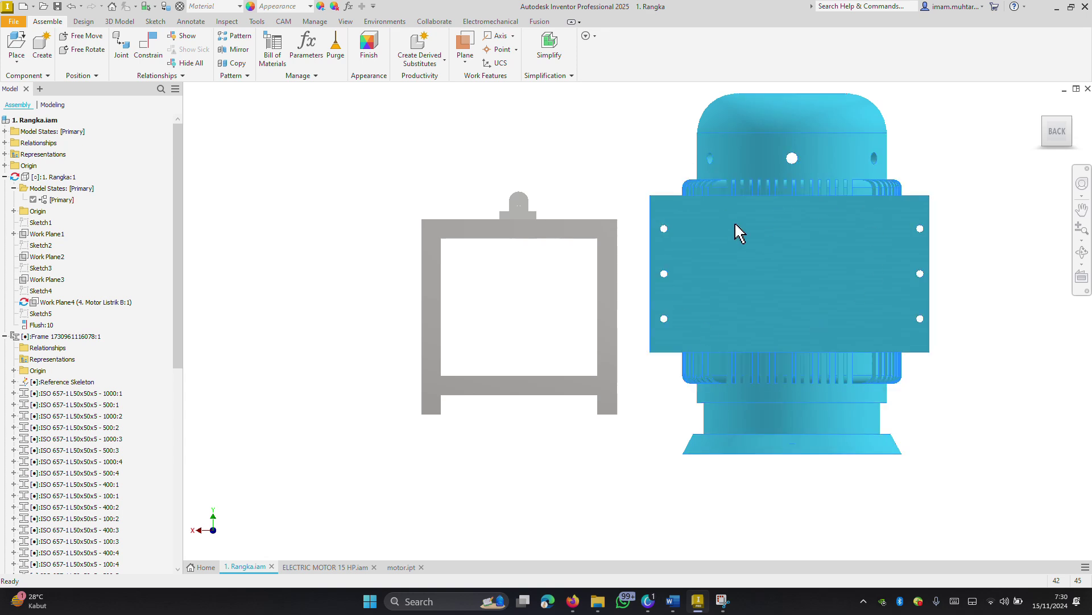
pyautogui.click(592, 150)
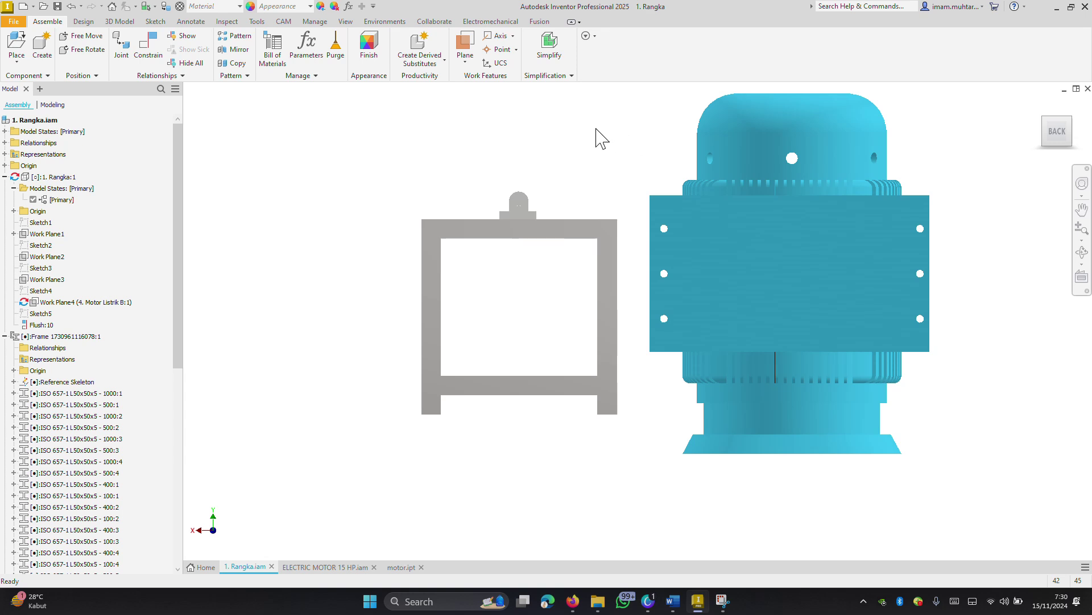
# - Measure the 500 mm frame top edge and its distance to the motor plate
pyautogui.press('m')
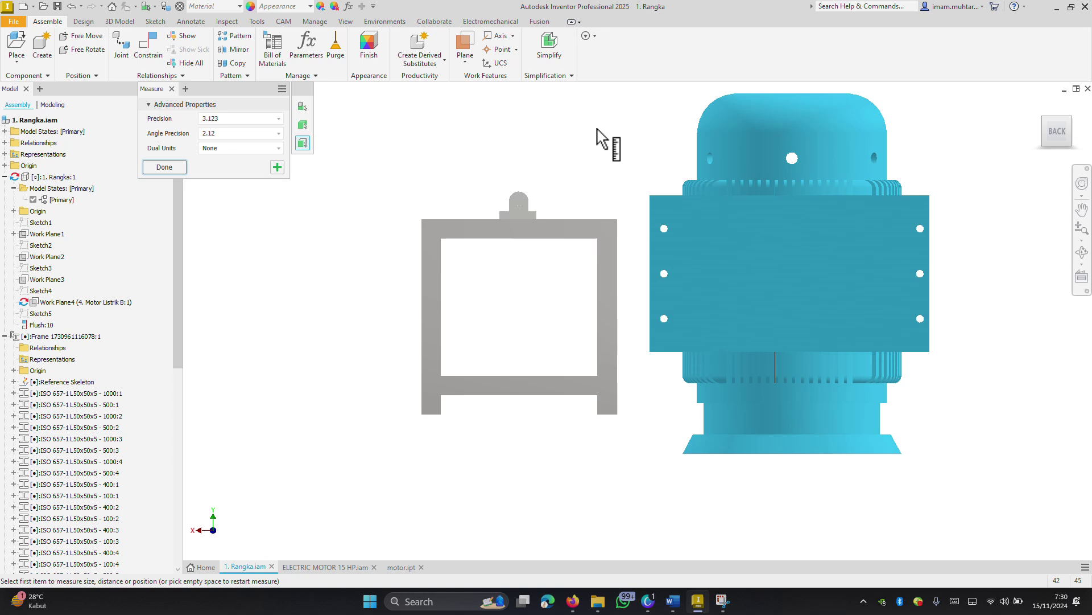
pyautogui.click(589, 220)
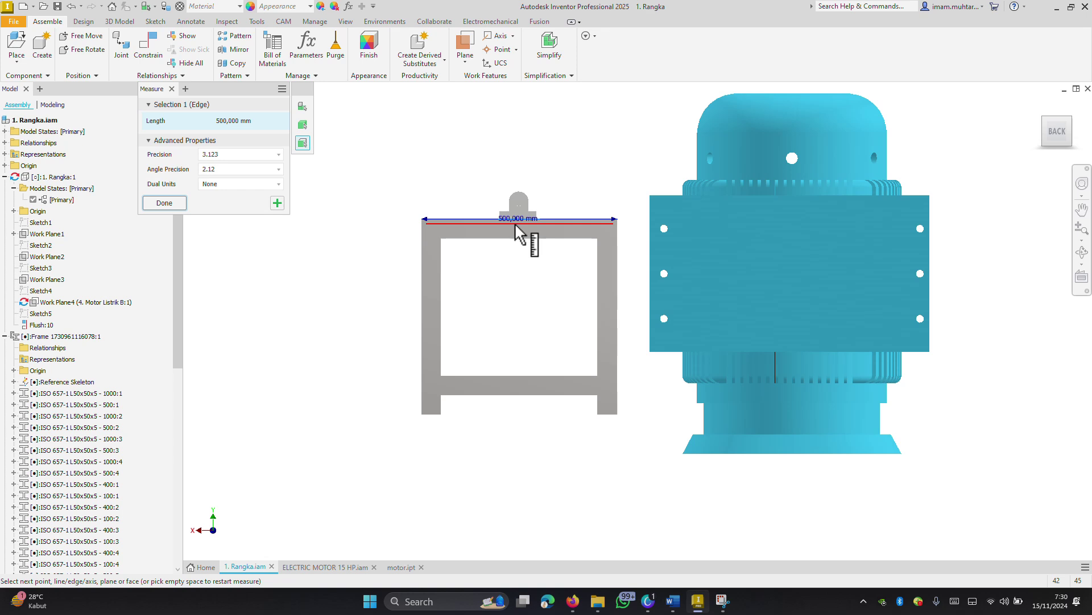
pyautogui.click(709, 194)
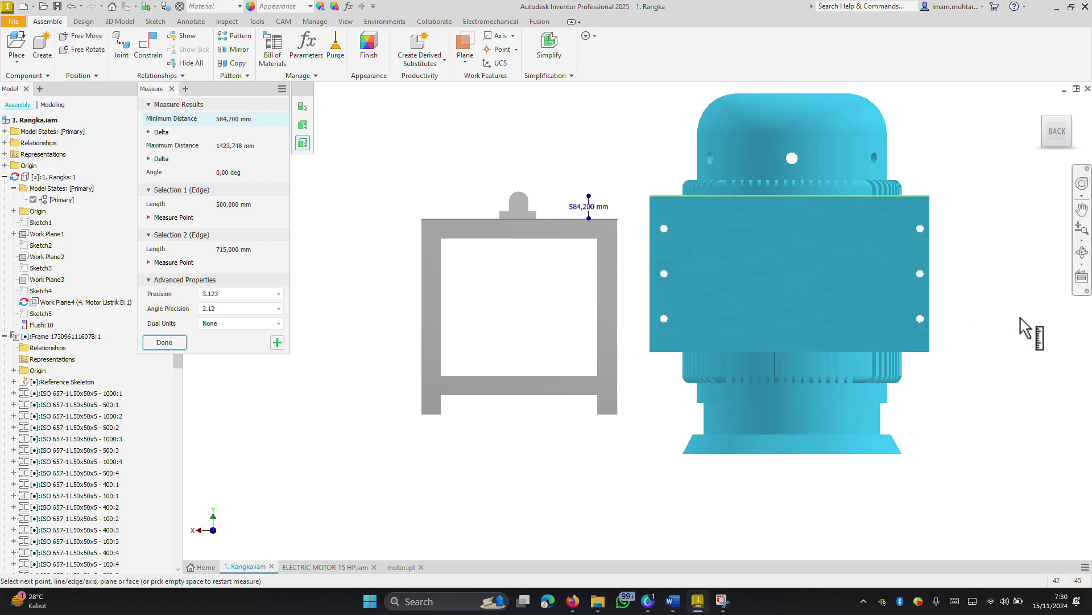
pyautogui.press('Escape')
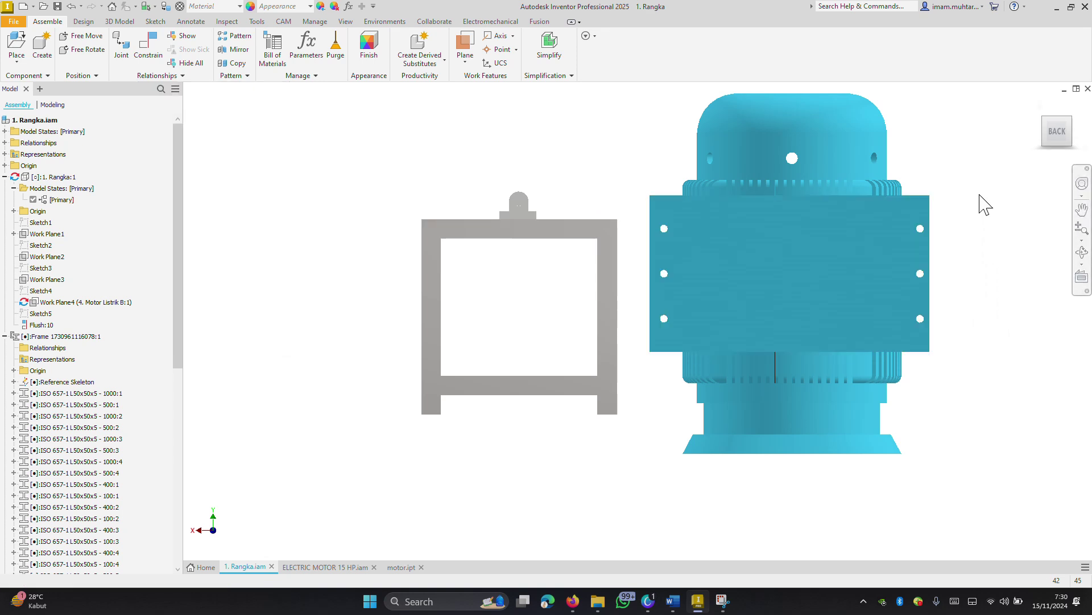
# - Measure the 715 mm motor plate edge, then close motor.ipt and ELECTRIC MOTOR 15 HP.iam
pyautogui.press('m')
pyautogui.click(844, 194)
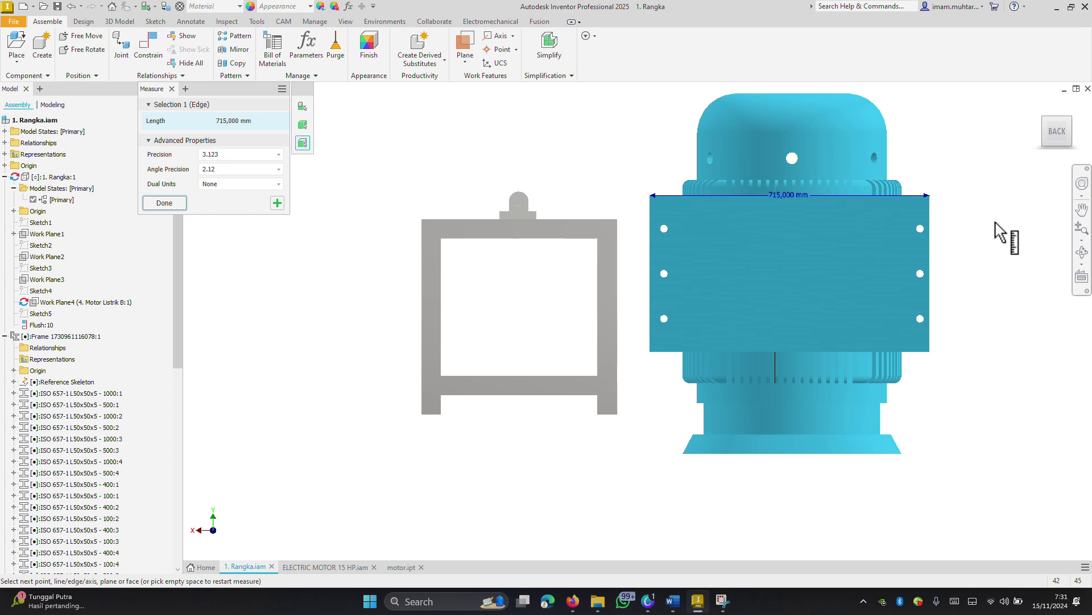
pyautogui.press('Escape')
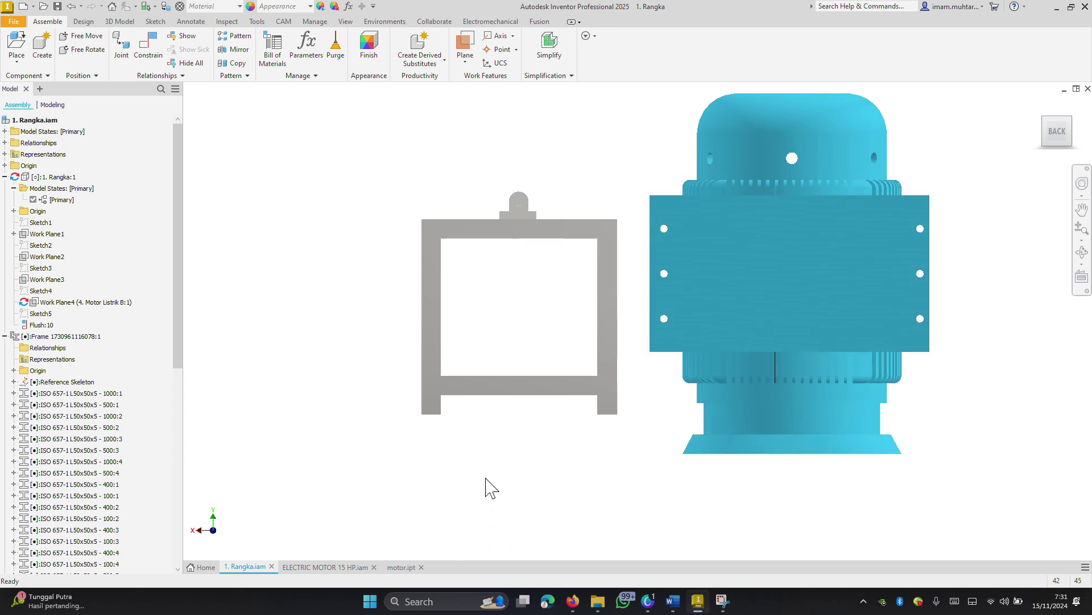
pyautogui.click(422, 567)
pyautogui.click(374, 568)
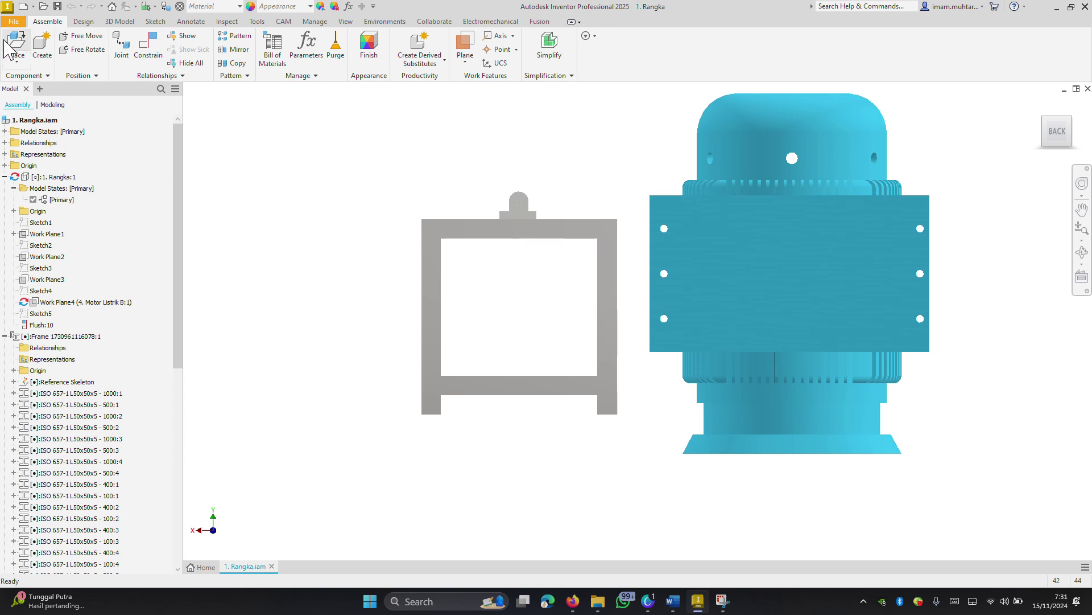
# - Create a new part from the Metric Standard (mm).ipt template
pyautogui.click(14, 22)
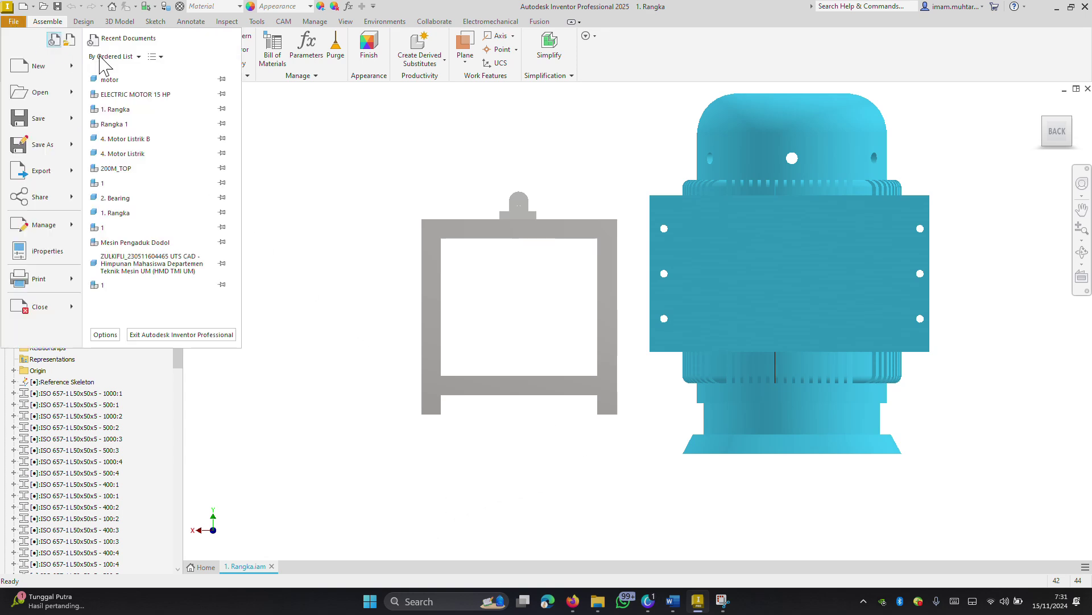
pyautogui.click(37, 73)
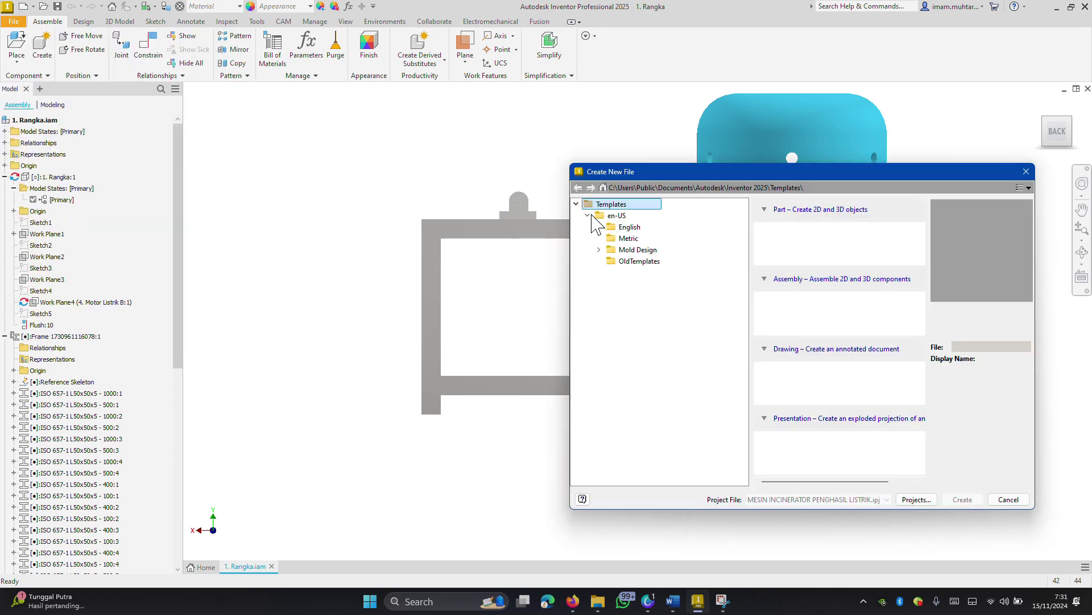
pyautogui.click(626, 238)
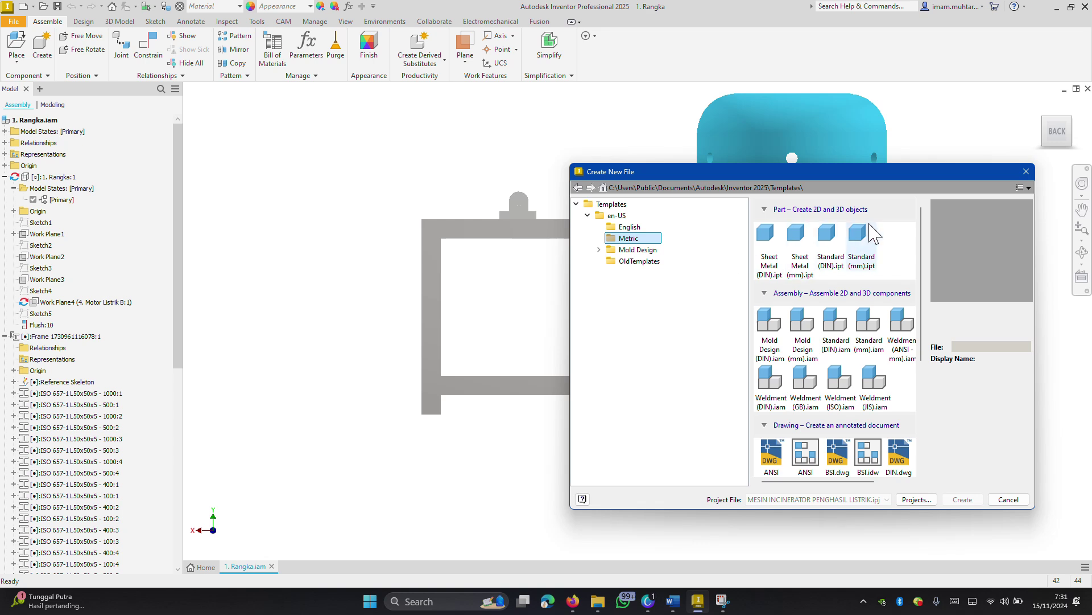
pyautogui.click(862, 232)
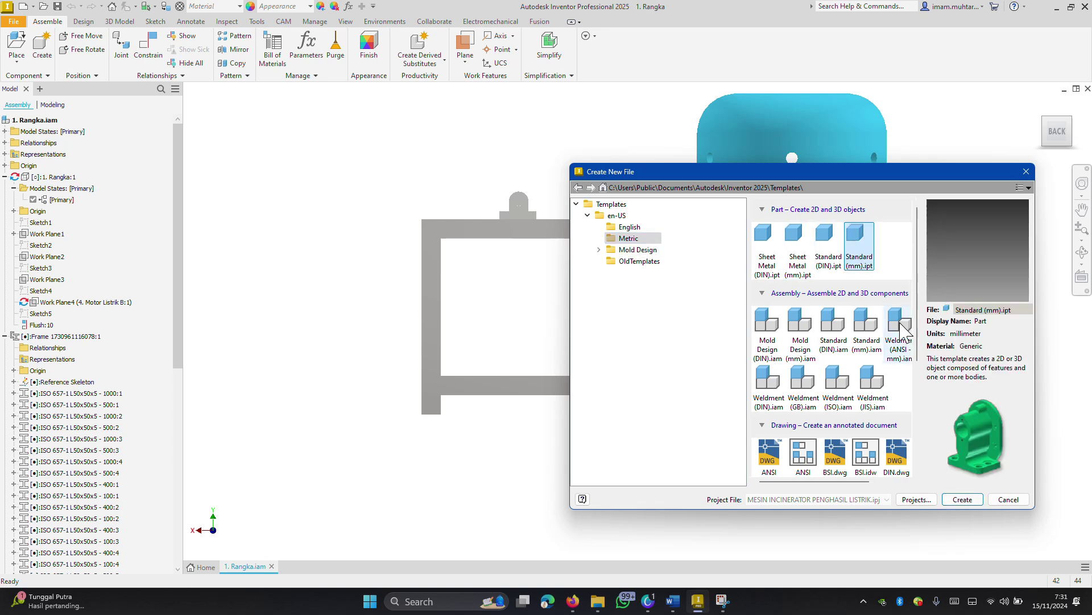
pyautogui.click(974, 503)
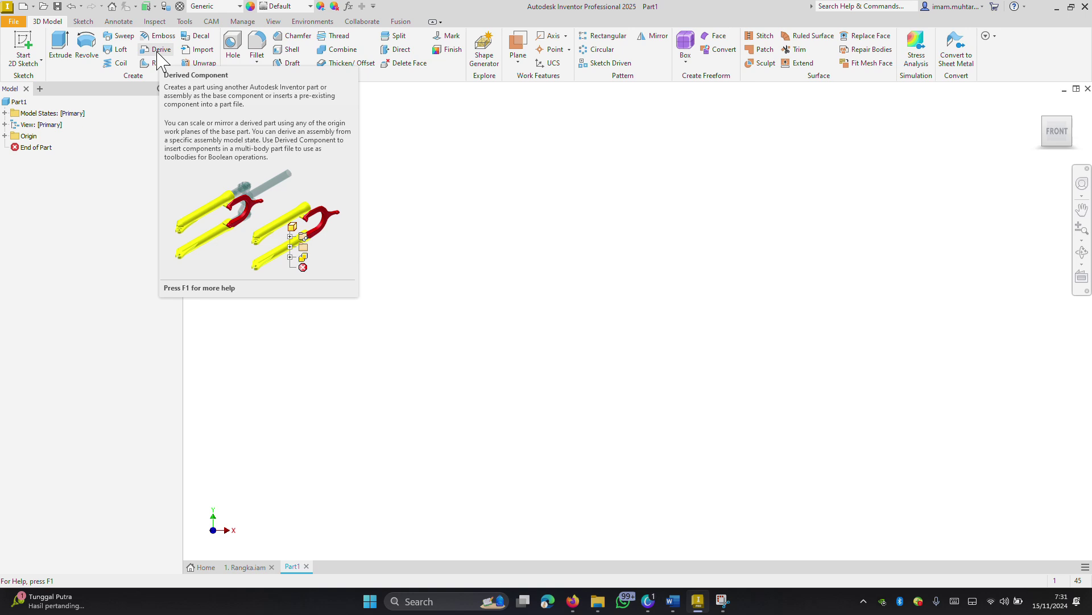
# - Derive 3. ASSEMBLY\motor into the part with a scale factor of 0,25
pyautogui.click(159, 50)
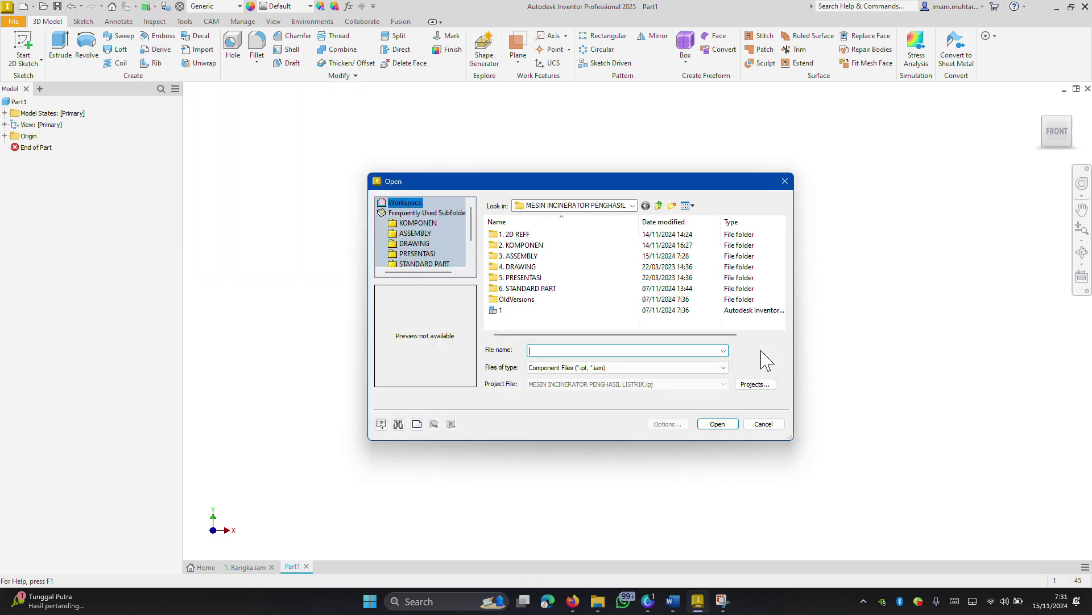
pyautogui.doubleClick(557, 257)
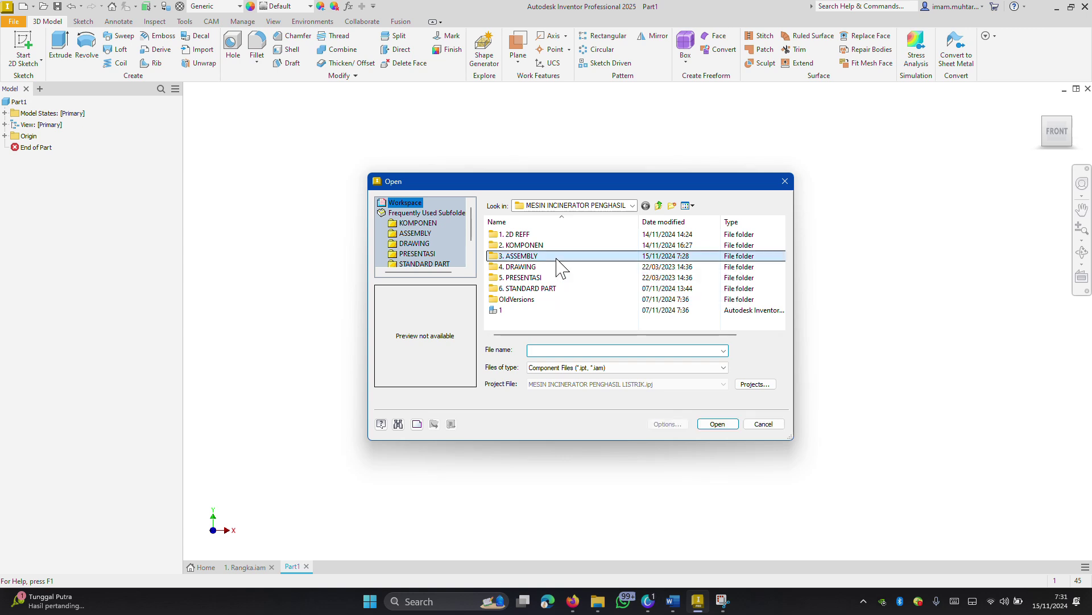
pyautogui.scroll(-1, 512, 307)
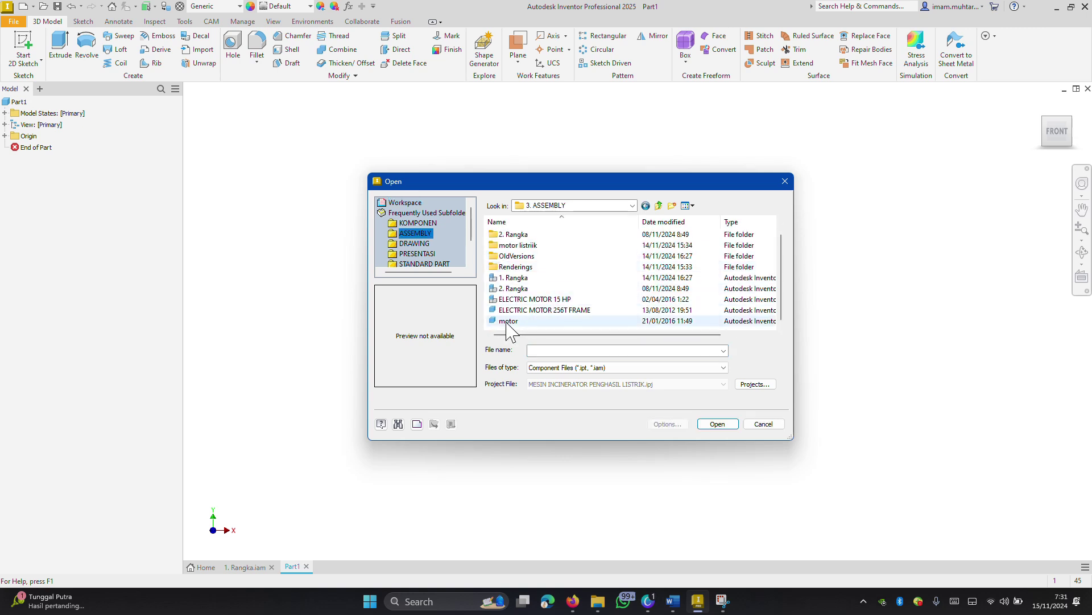
pyautogui.click(506, 322)
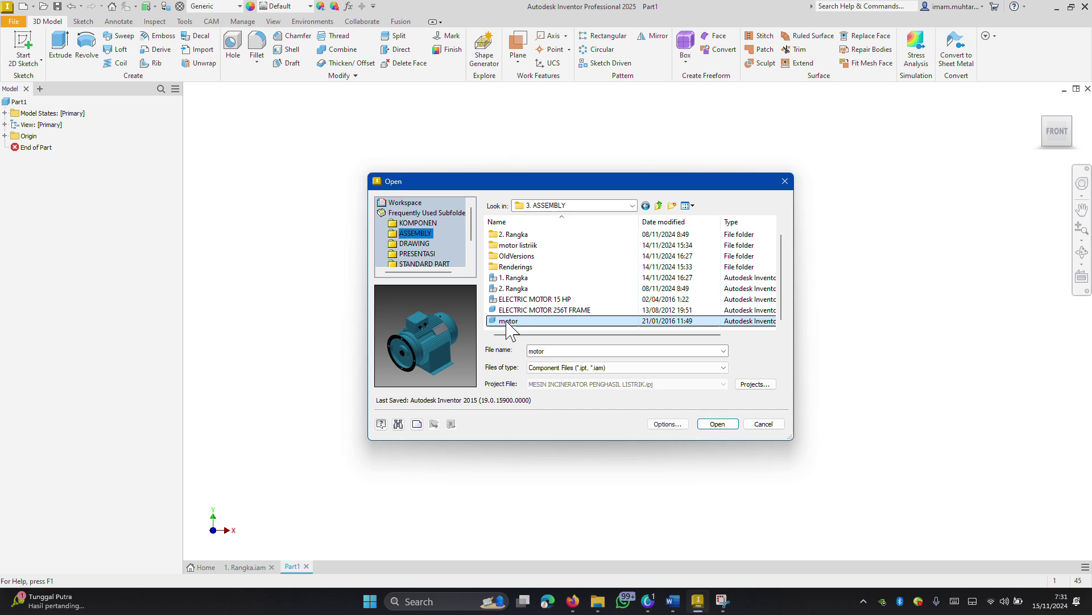
pyautogui.click(724, 424)
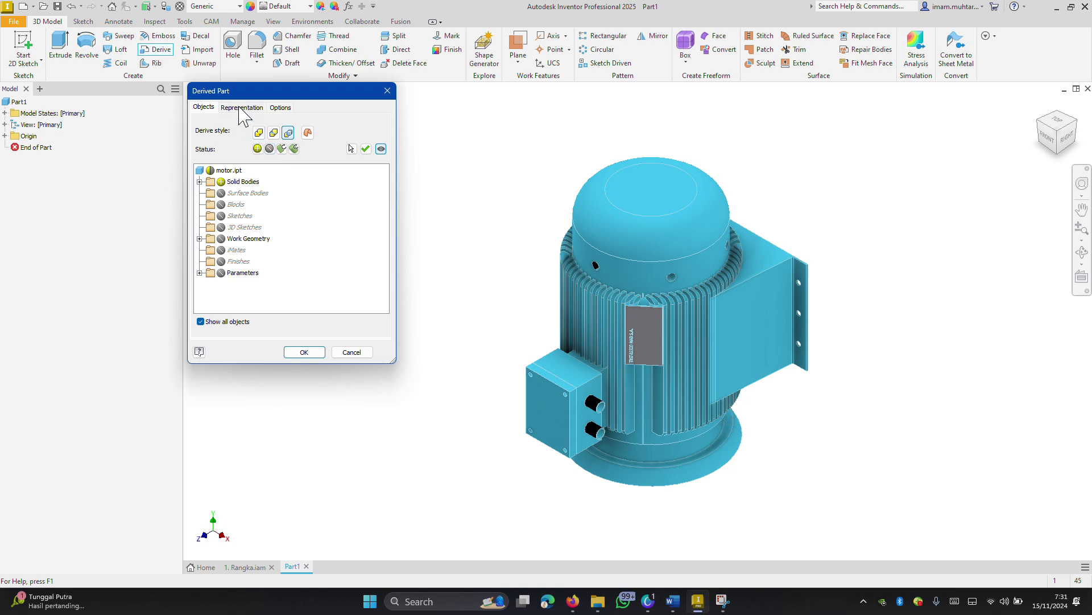
pyautogui.click(281, 107)
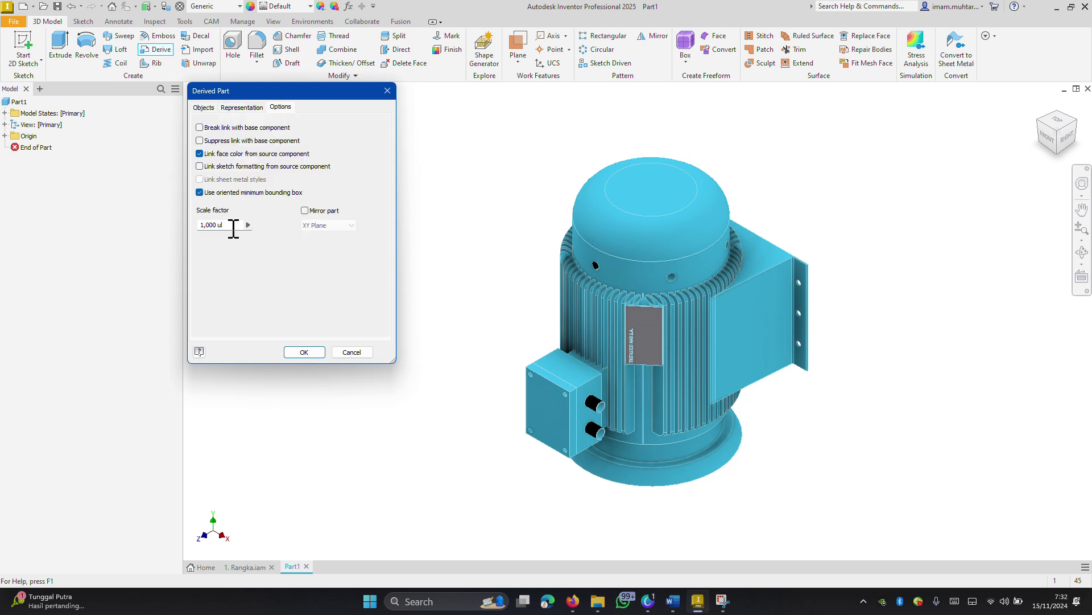
pyautogui.moveTo(233, 225); pyautogui.dragTo(188, 221)
pyautogui.write('0,2')
pyautogui.write('5')
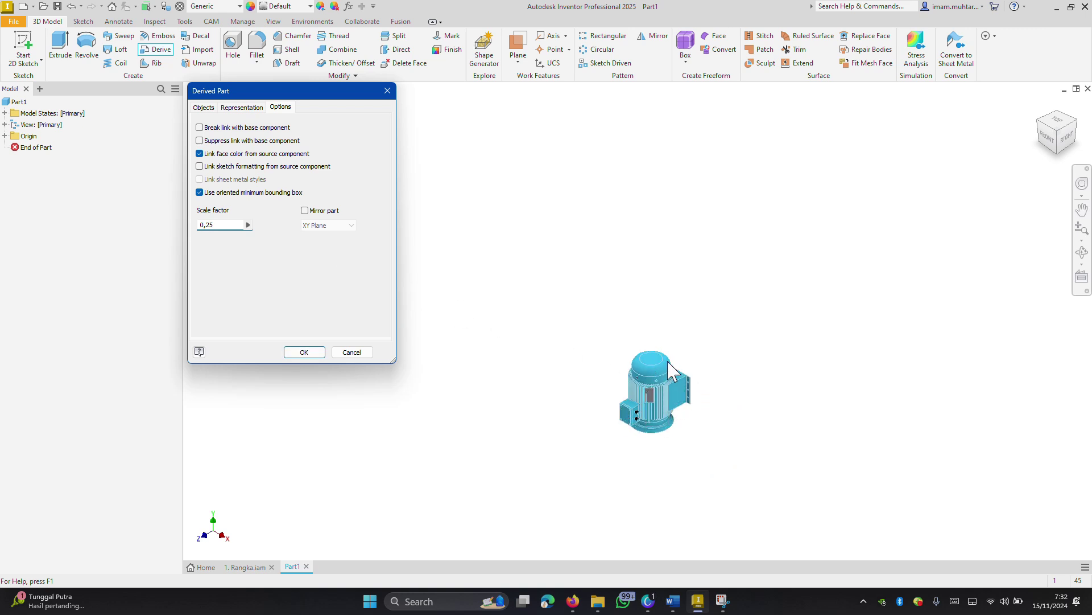
pyautogui.click(314, 351)
pyautogui.click(486, 312)
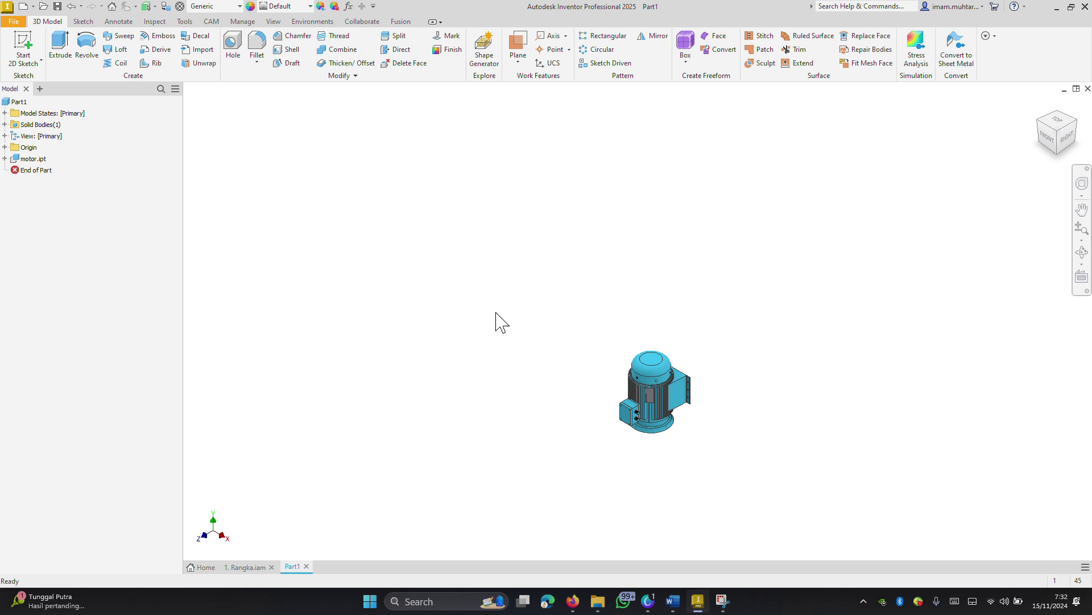
# - Save the new part as 4. Motor C.ipt in 2. KOMPONEN and return to 1. Rangka.iam
pyautogui.hotkey('ctrl', 's')
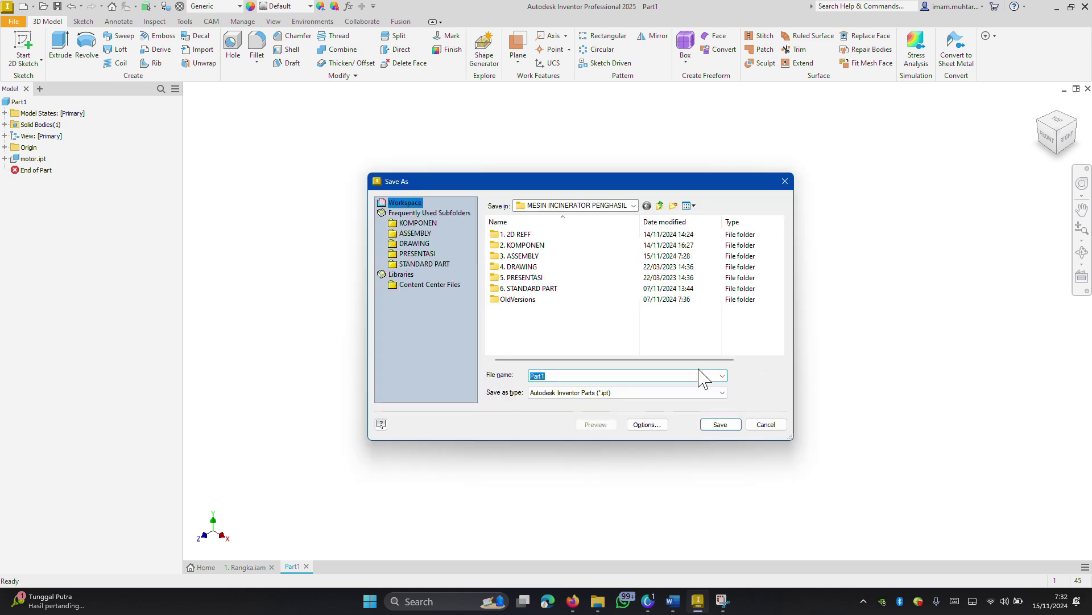
pyautogui.doubleClick(564, 245)
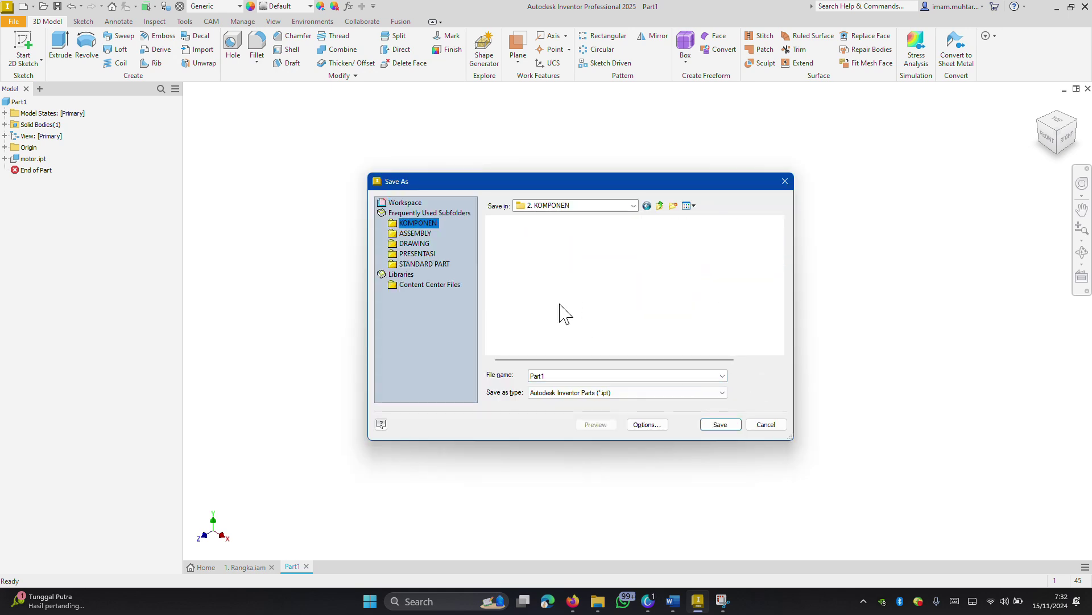
pyautogui.doubleClick(576, 374)
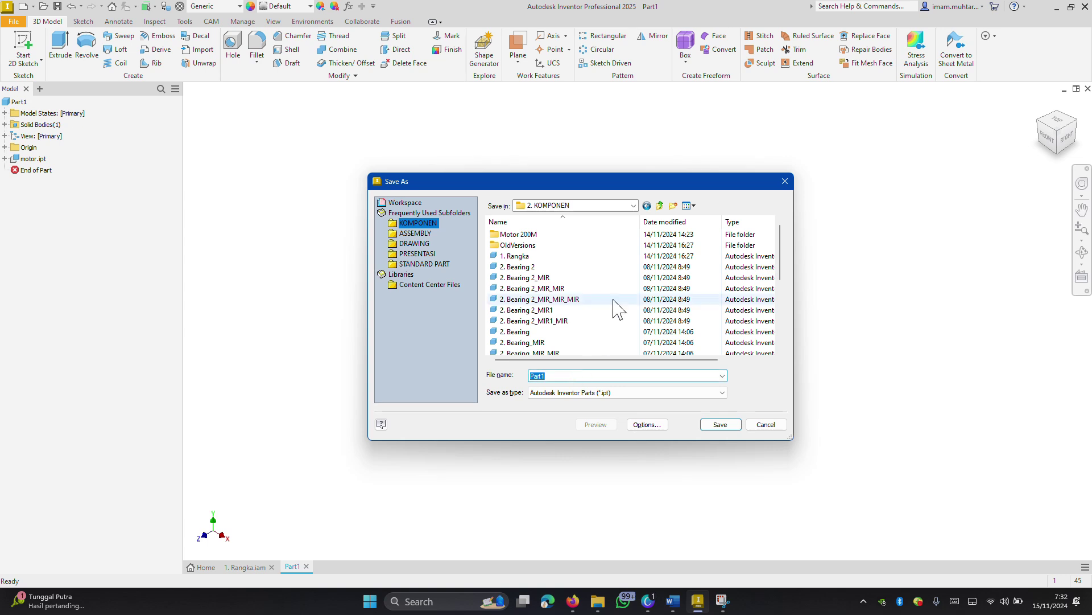
pyautogui.scroll(-5, 617, 301)
pyautogui.write('4. Motor')
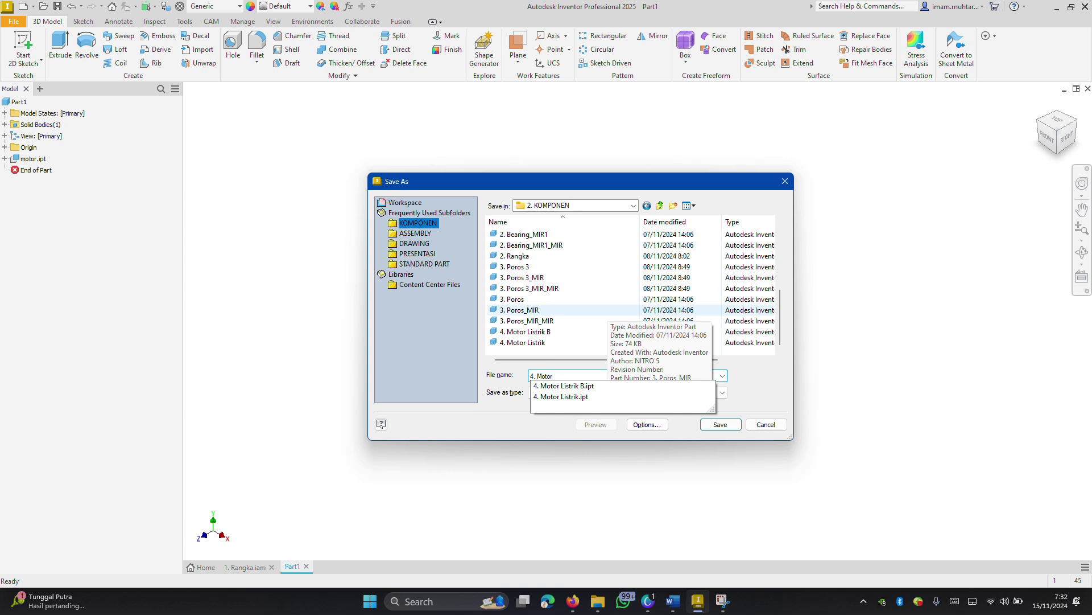
pyautogui.write(' C')
pyautogui.click(734, 424)
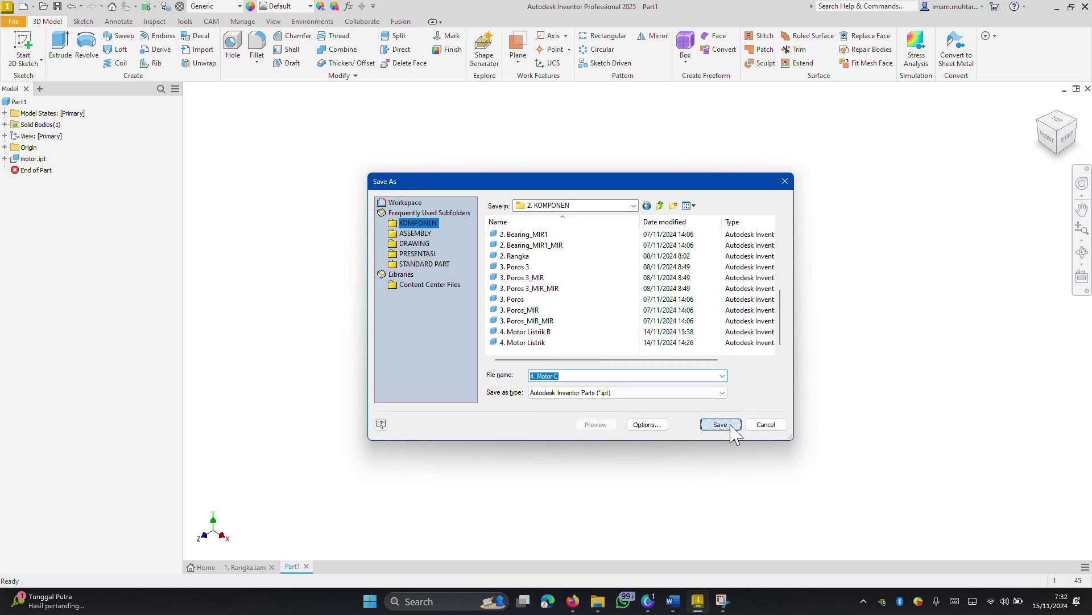
pyautogui.click(669, 210)
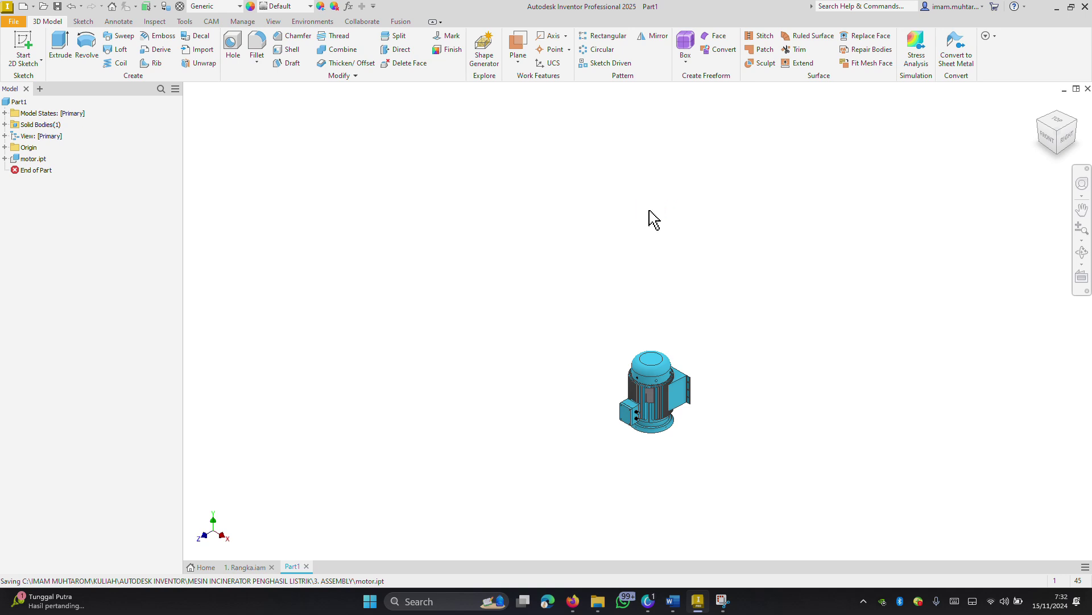
pyautogui.click(244, 567)
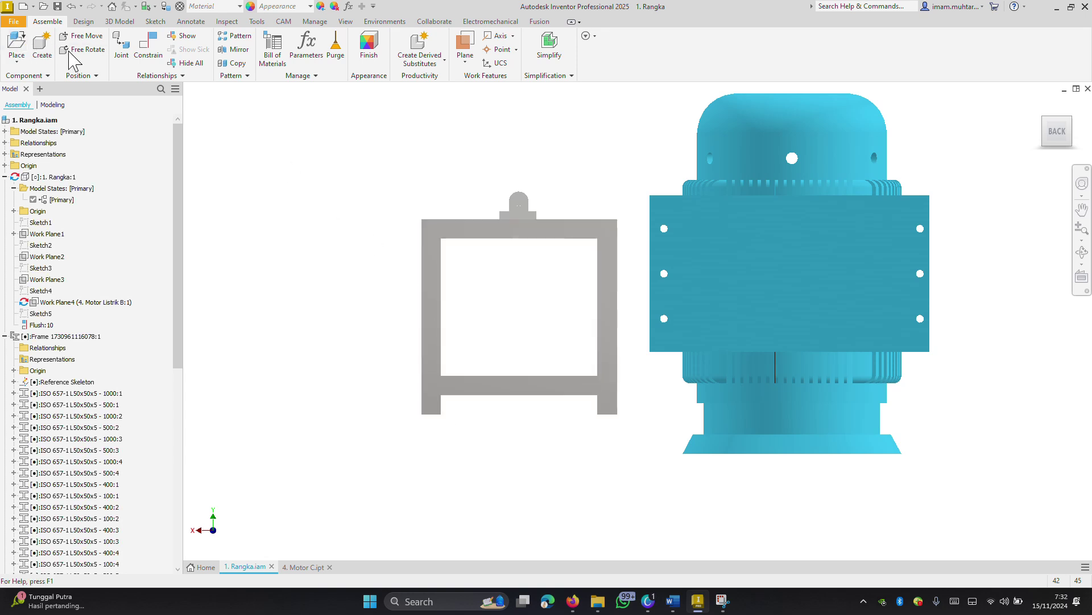
# - Place 4. Motor C from 2. KOMPONEN inside the frame and orbit to an isometric view
pyautogui.press('p')
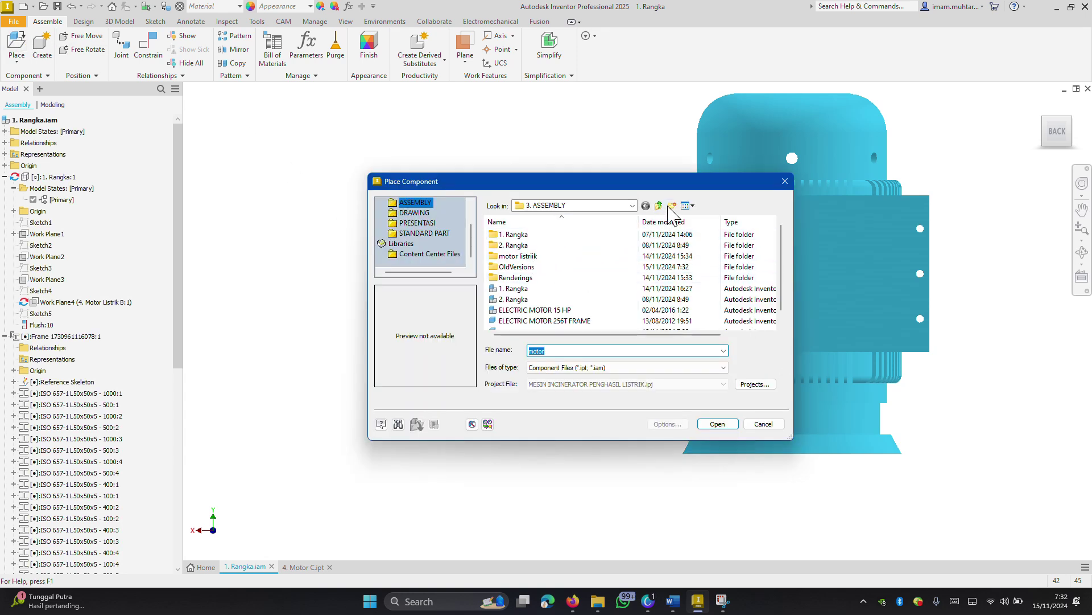
pyautogui.click(660, 206)
pyautogui.doubleClick(548, 262)
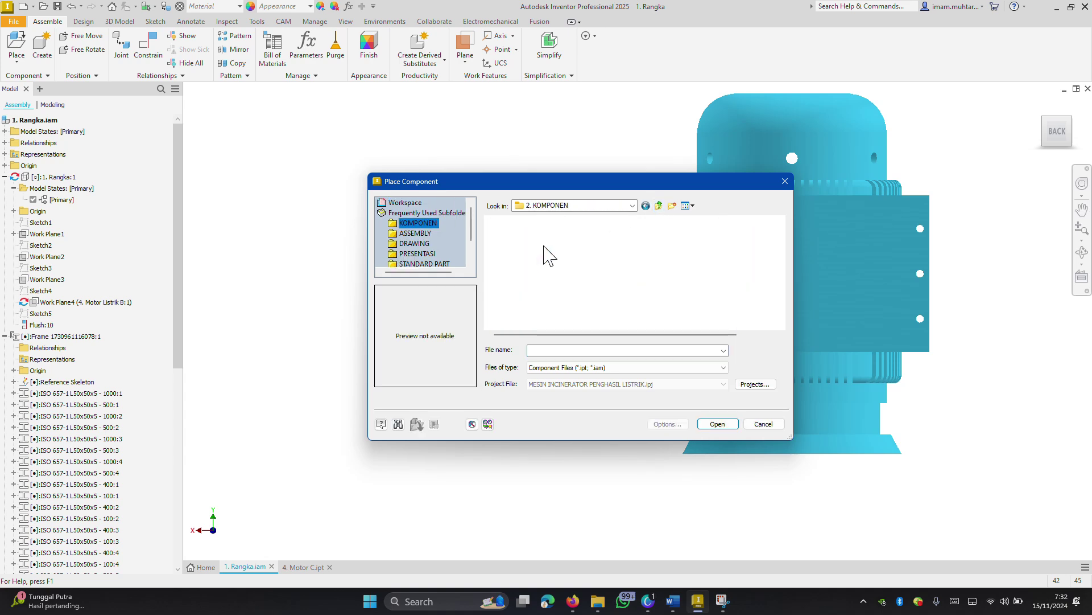
pyautogui.click(561, 321)
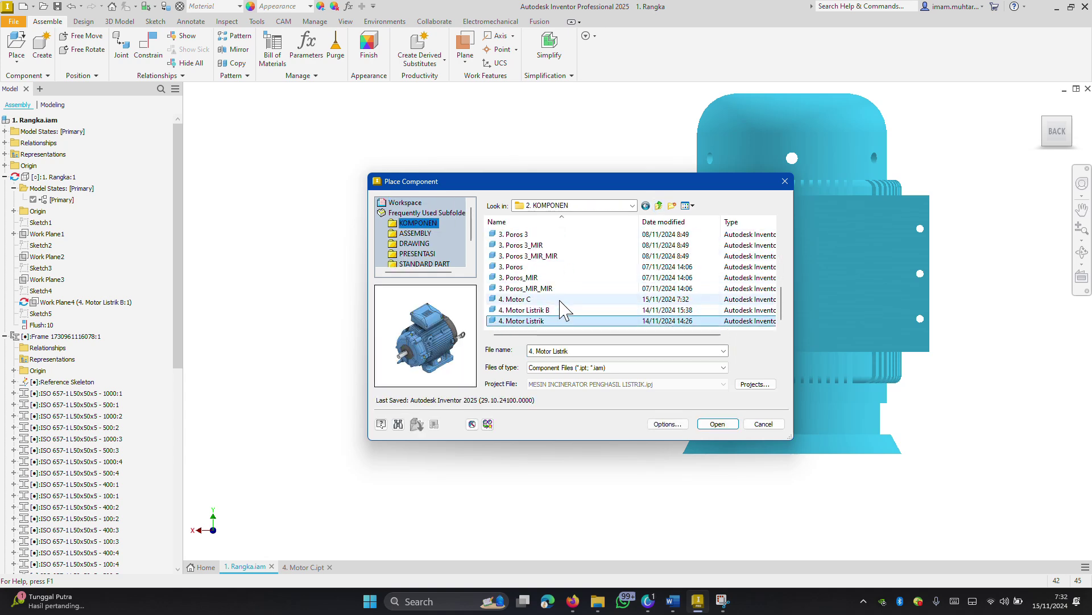
pyautogui.scroll(-1, 561, 310)
pyautogui.click(717, 424)
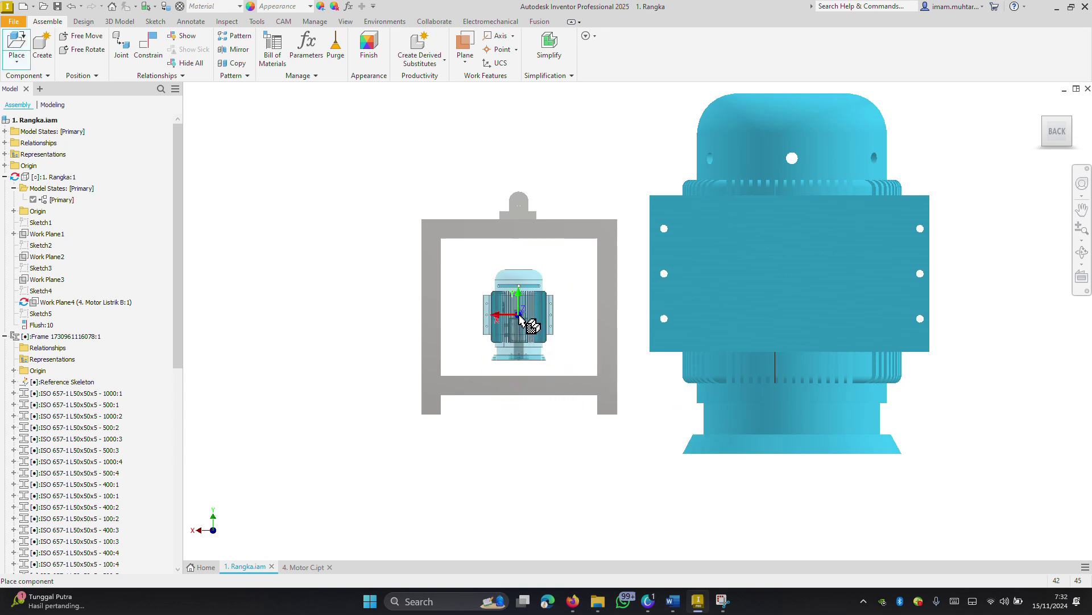
pyautogui.click(519, 319)
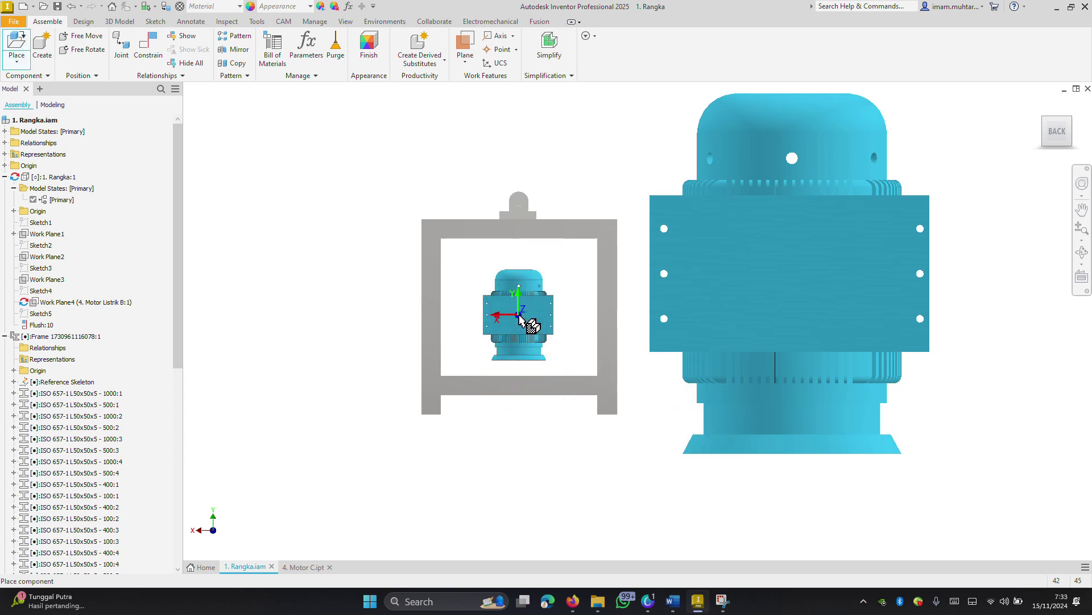
pyautogui.rightClick(564, 297)
pyautogui.click(604, 297)
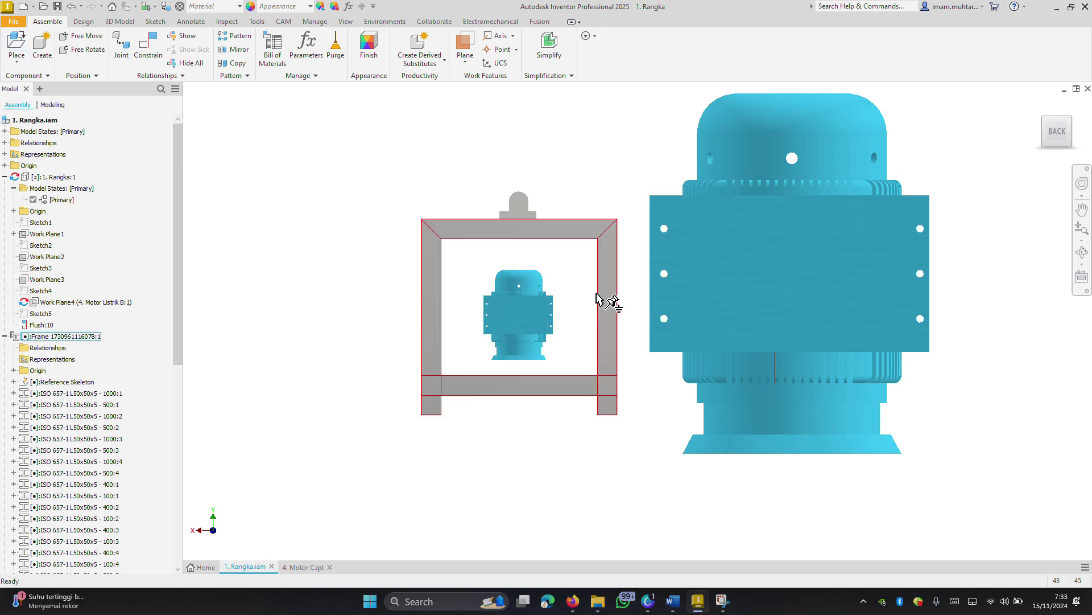
pyautogui.moveTo(556, 319)
pyautogui.keyDown('shift'); pyautogui.mouseDown(button='middle')
pyautogui.moveTo(643, 320)
pyautogui.moveTo(626, 324)
pyautogui.moveTo(653, 334)
pyautogui.mouseUp(button='middle'); pyautogui.keyUp('shift')
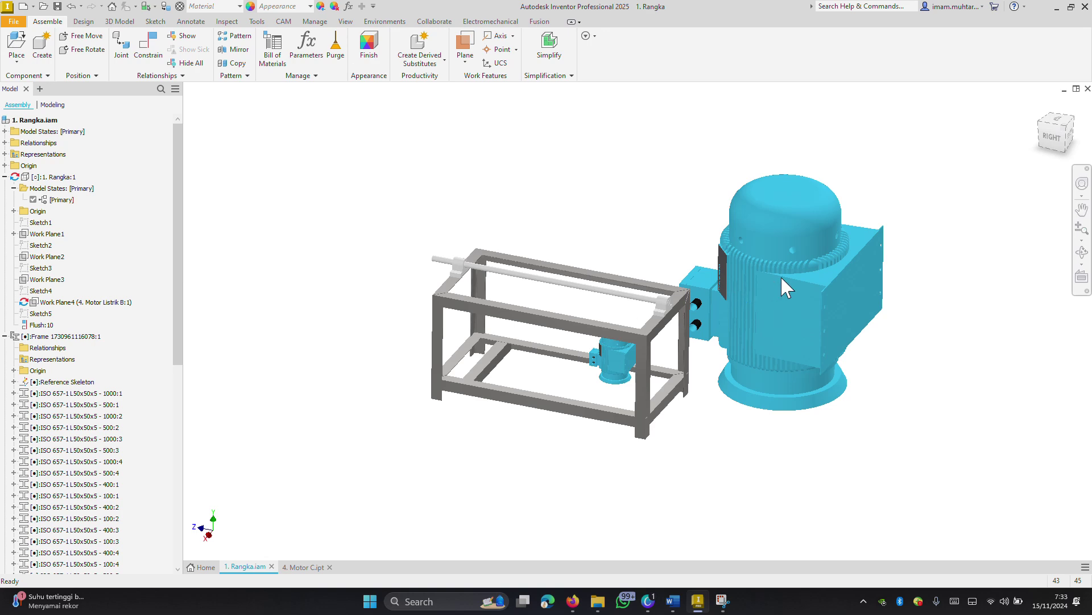
# - Delete the oversized motor from the assembly
pyautogui.click(812, 307)
pyautogui.rightClick(813, 307)
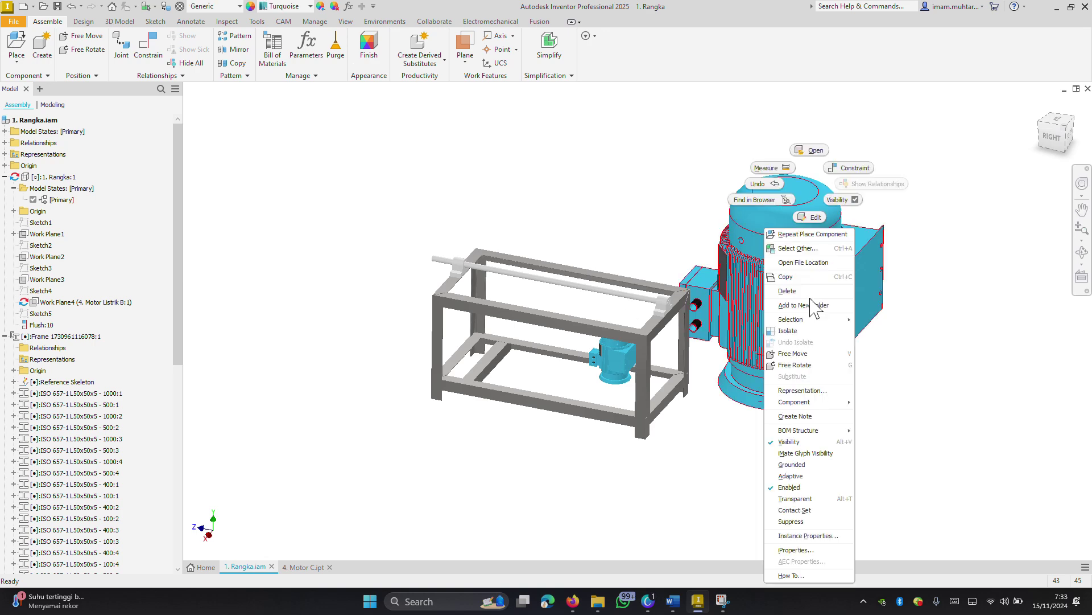
pyautogui.click(812, 293)
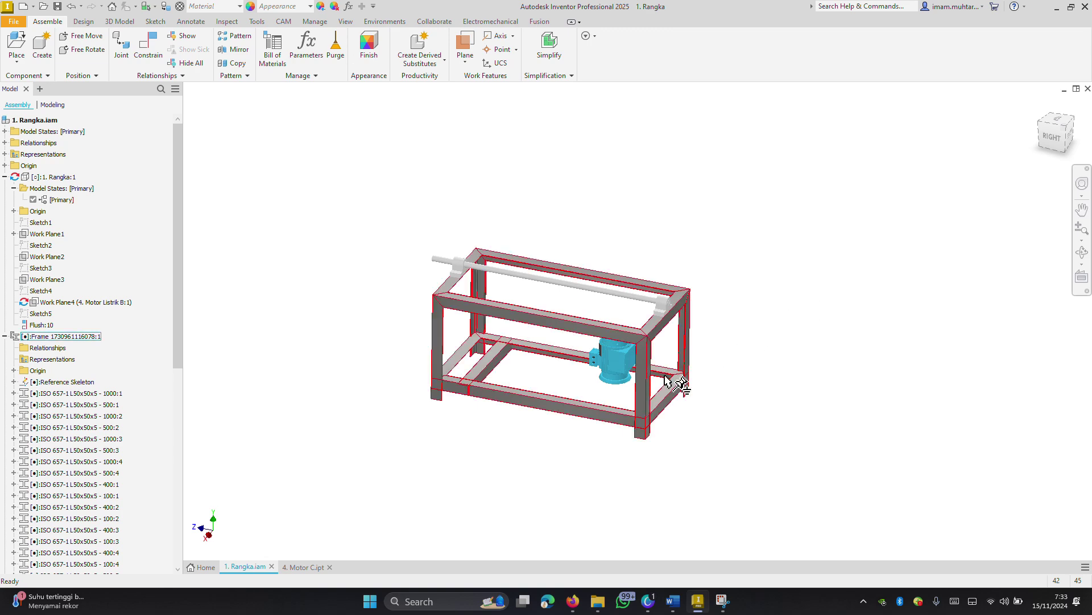
pyautogui.scroll(3, 734, 370)
pyautogui.scroll(-2, 740, 372)
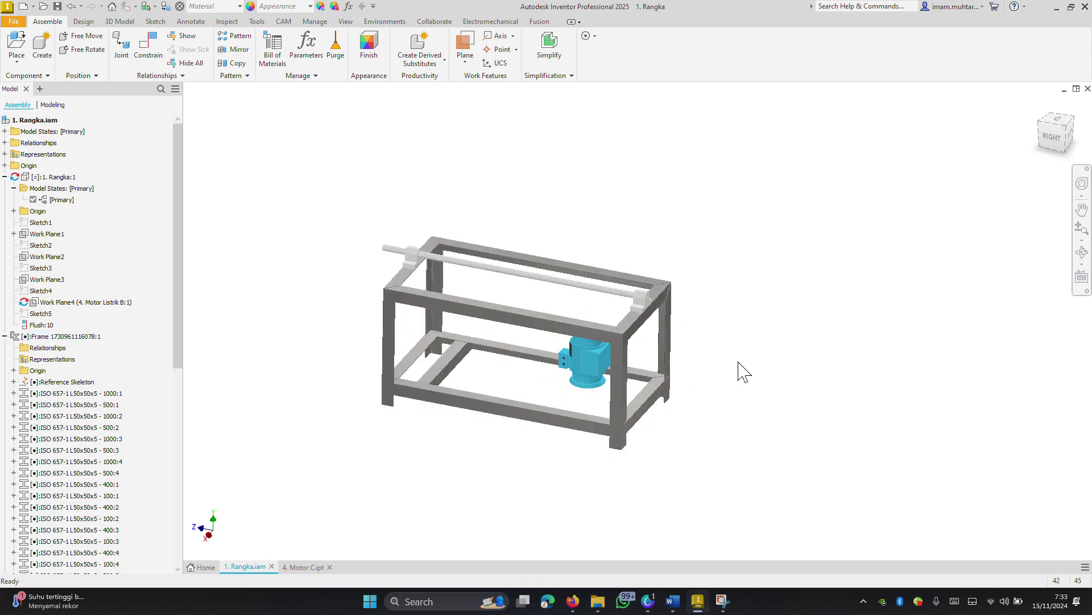
# - Switch to an isometric view and drag the small motor out to the frame's right
pyautogui.click(1060, 121)
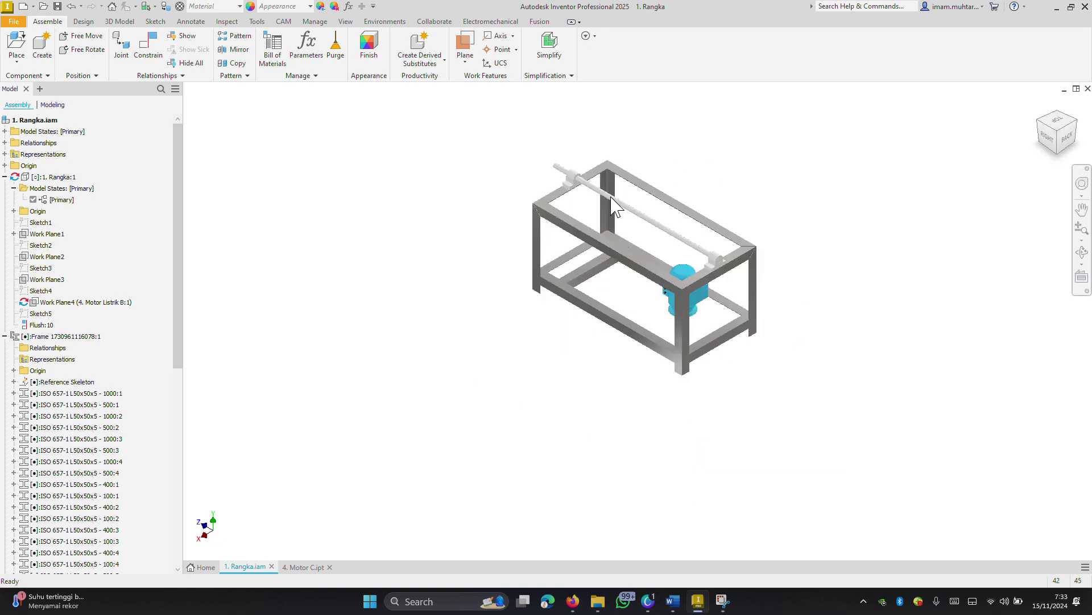
pyautogui.scroll(1, 700, 251)
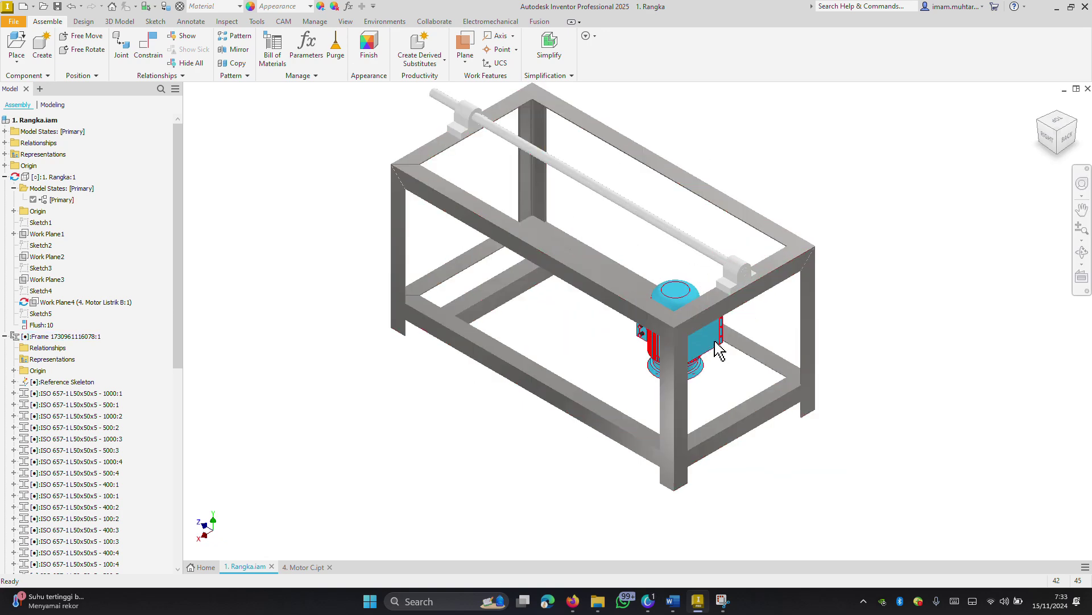
pyautogui.moveTo(718, 349); pyautogui.dragTo(908, 354)
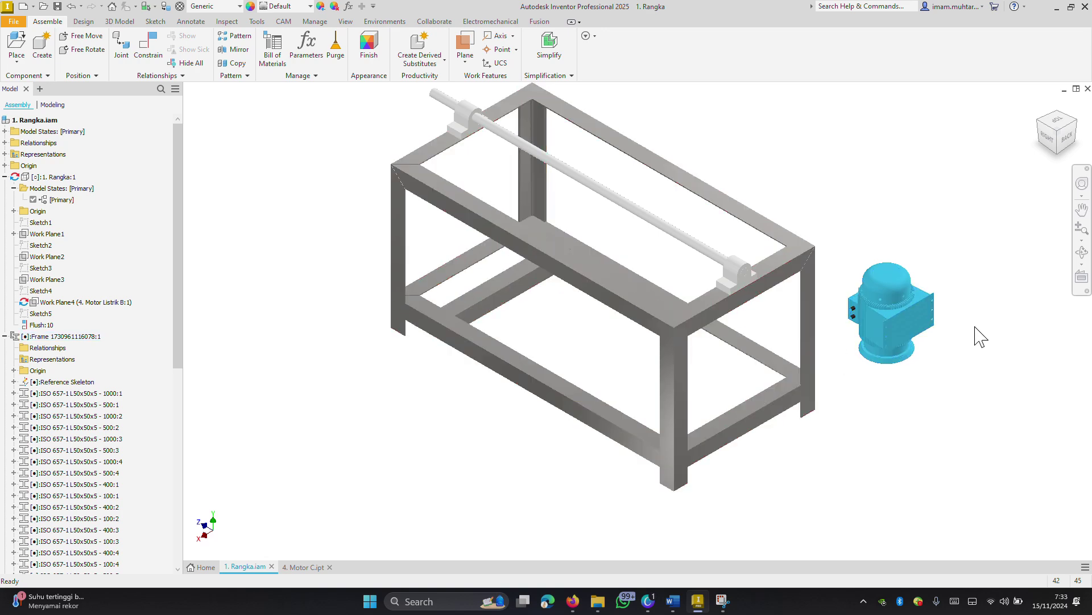
pyautogui.click(718, 420)
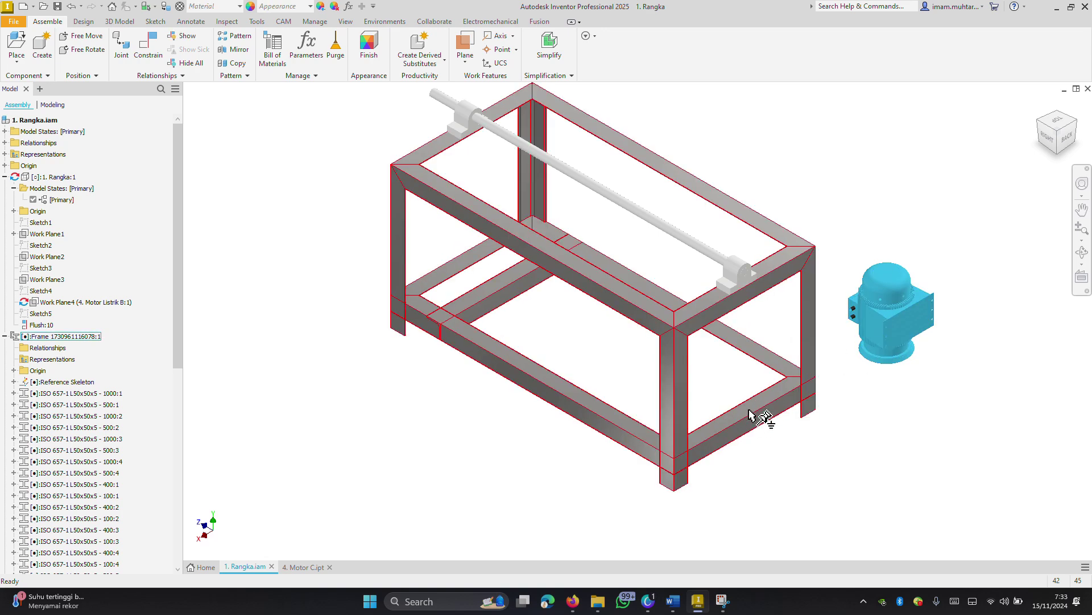
pyautogui.press('Escape')
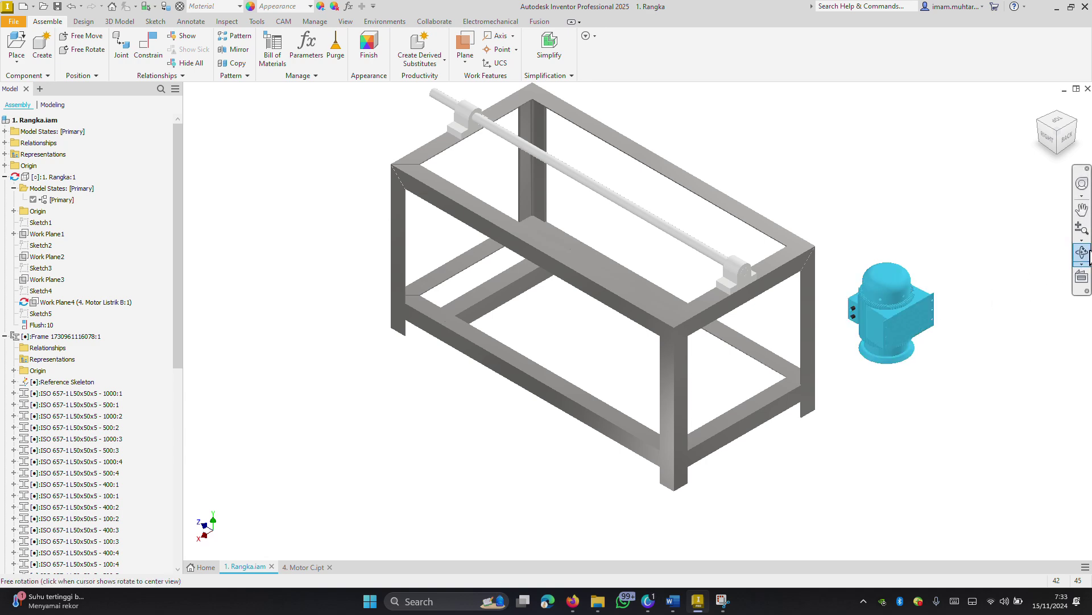
# - Orbit the assembly to a near-front view, then return to the isometric view
pyautogui.click(1088, 254)
pyautogui.moveTo(675, 281)
pyautogui.mouseDown()
pyautogui.moveTo(700, 237)
pyautogui.moveTo(663, 261)
pyautogui.moveTo(685, 280)
pyautogui.mouseUp()
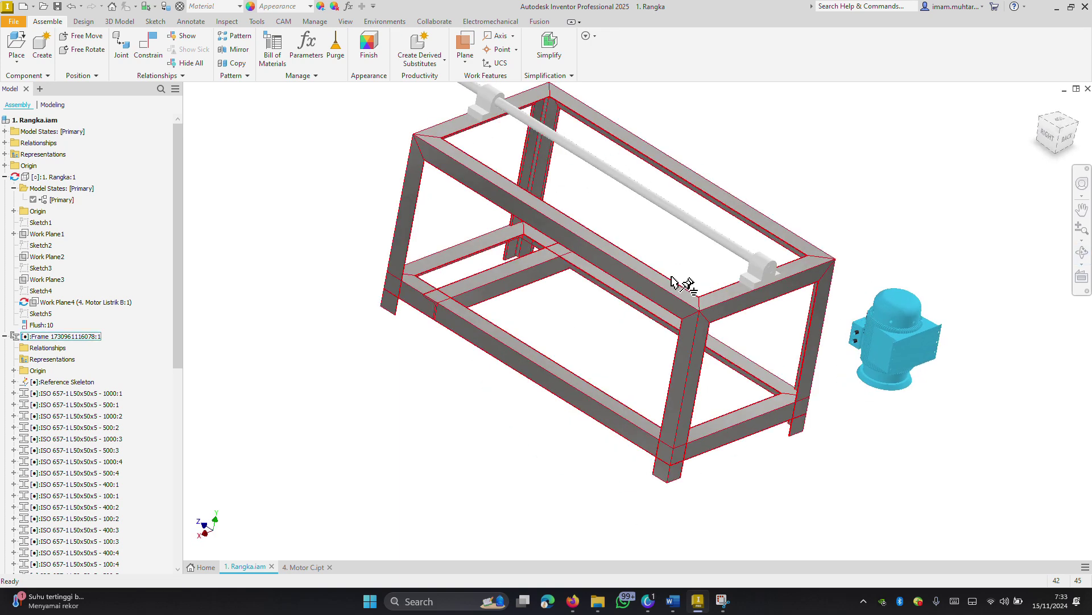
pyautogui.click(1057, 130)
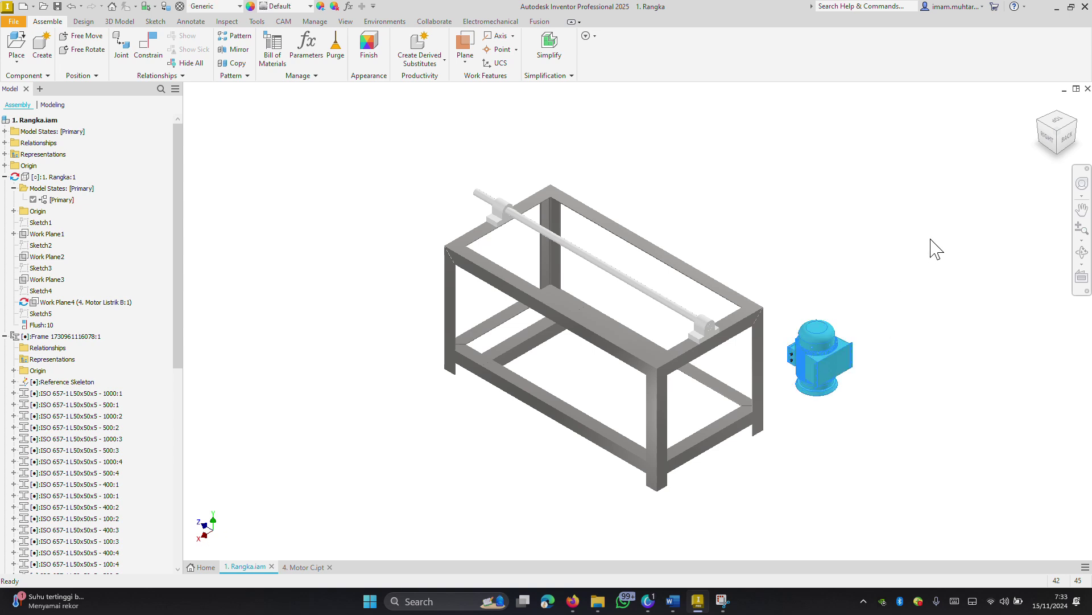
# - Free-rotate (G) the small motor so its front flange and shaft lie horizontal
pyautogui.press('g')
pyautogui.moveTo(832, 328)
pyautogui.mouseDown()
pyautogui.moveTo(856, 292)
pyautogui.moveTo(831, 273)
pyautogui.moveTo(800, 309)
pyautogui.moveTo(849, 317)
pyautogui.moveTo(865, 305)
pyautogui.moveTo(848, 341)
pyautogui.moveTo(861, 324)
pyautogui.mouseUp()
pyautogui.rightClick(884, 280)
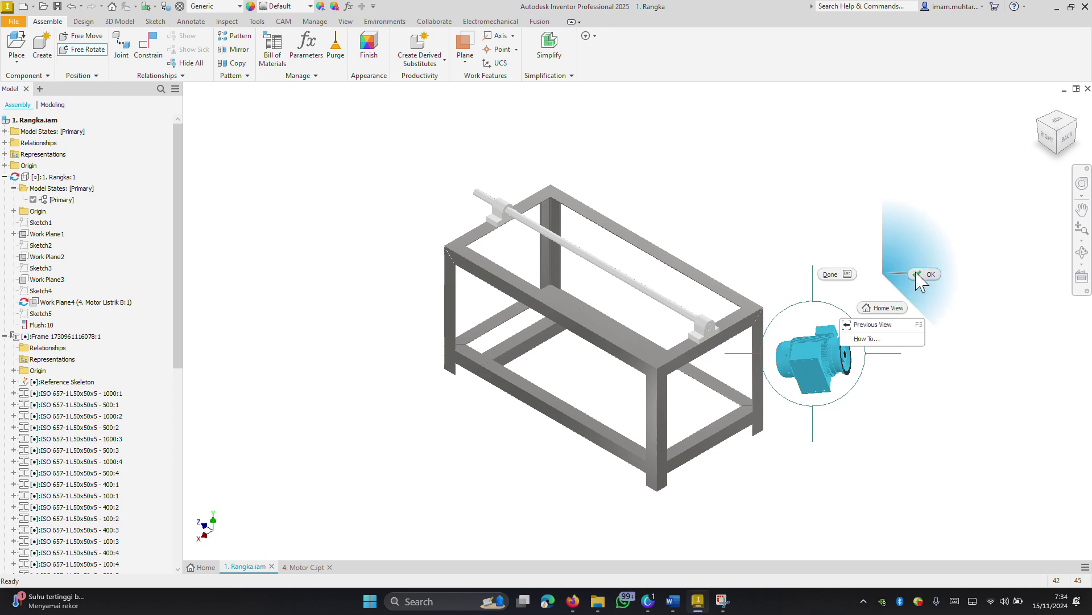
pyautogui.click(918, 274)
pyautogui.scroll(3, 826, 392)
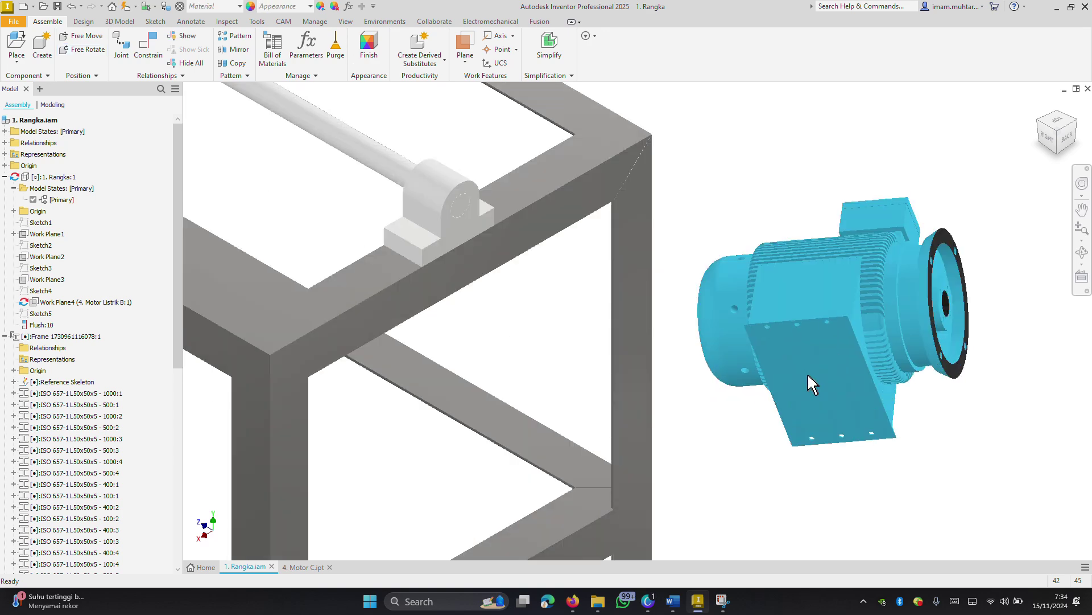
pyautogui.scroll(-2, 812, 376)
pyautogui.scroll(2, 812, 318)
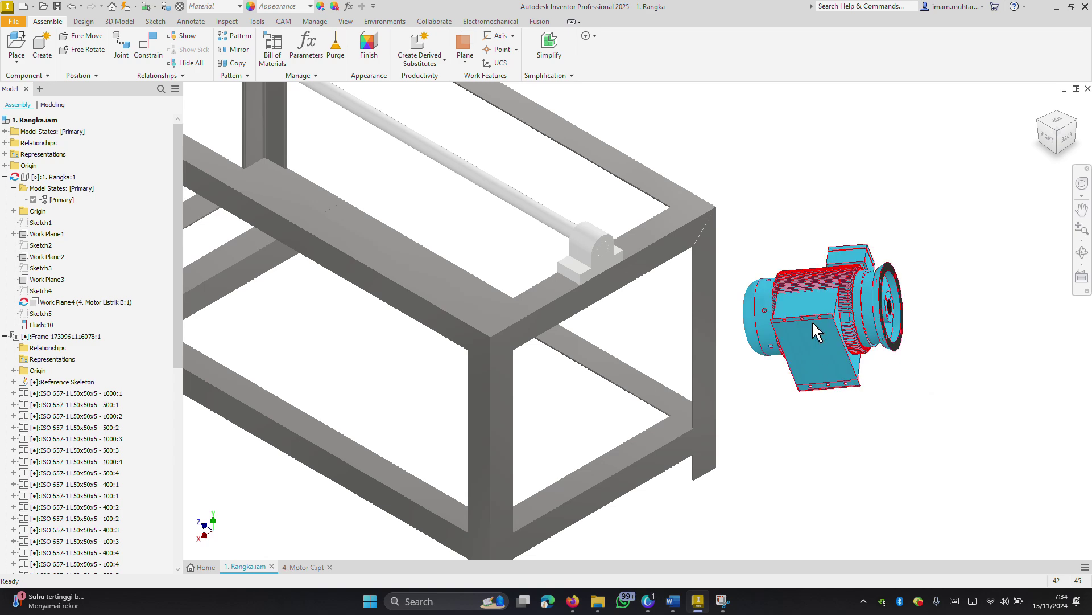
pyautogui.scroll(3, 844, 307)
pyautogui.scroll(2, 911, 317)
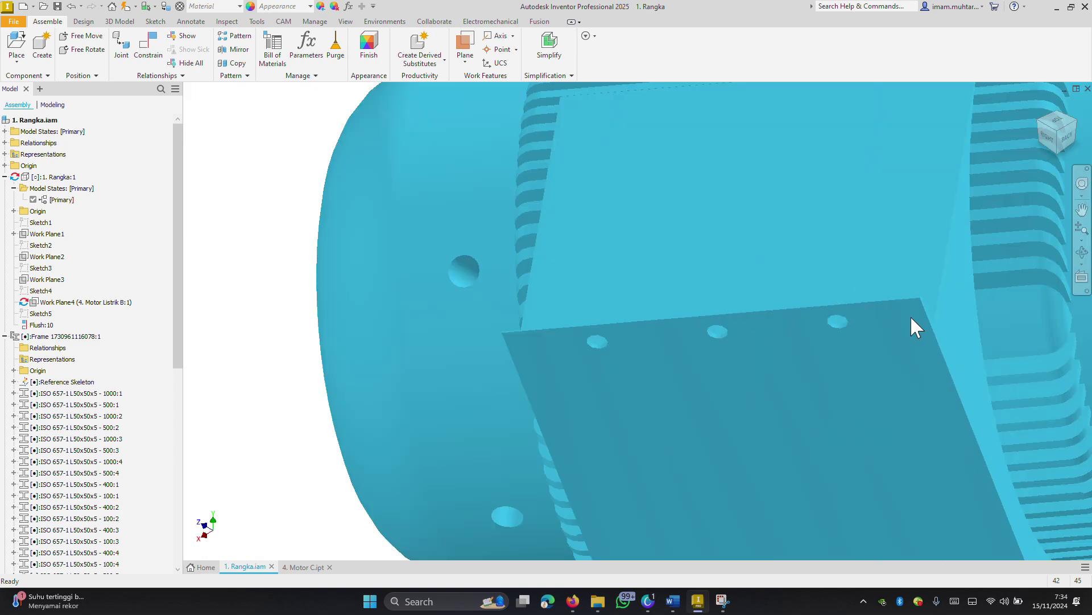
pyautogui.scroll(-5, 882, 310)
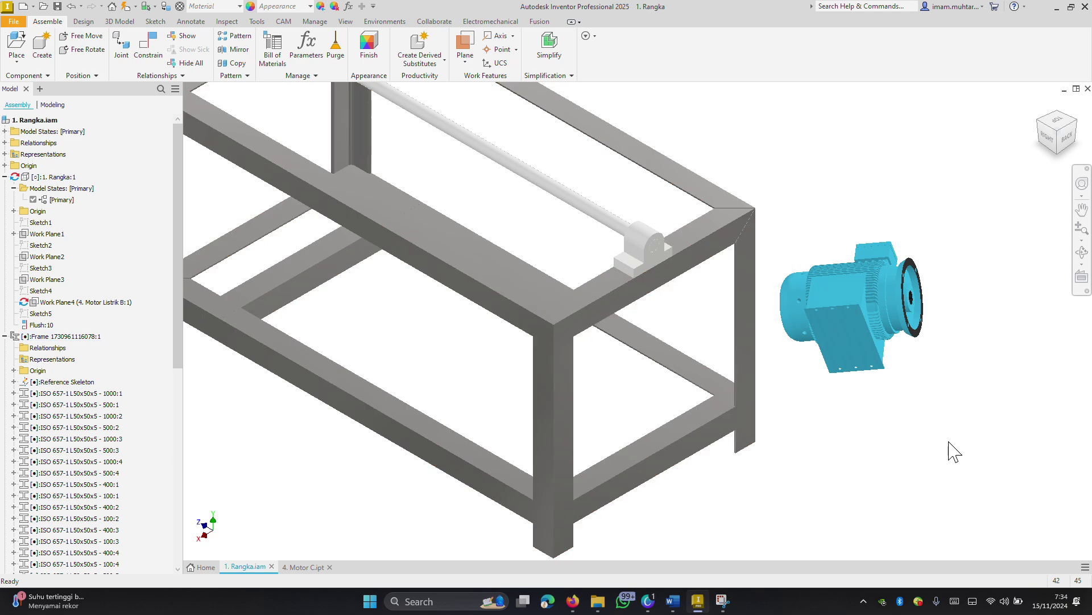
# - Apply a first mate between the motor's mounting face and the lower cross member
pyautogui.press('c')
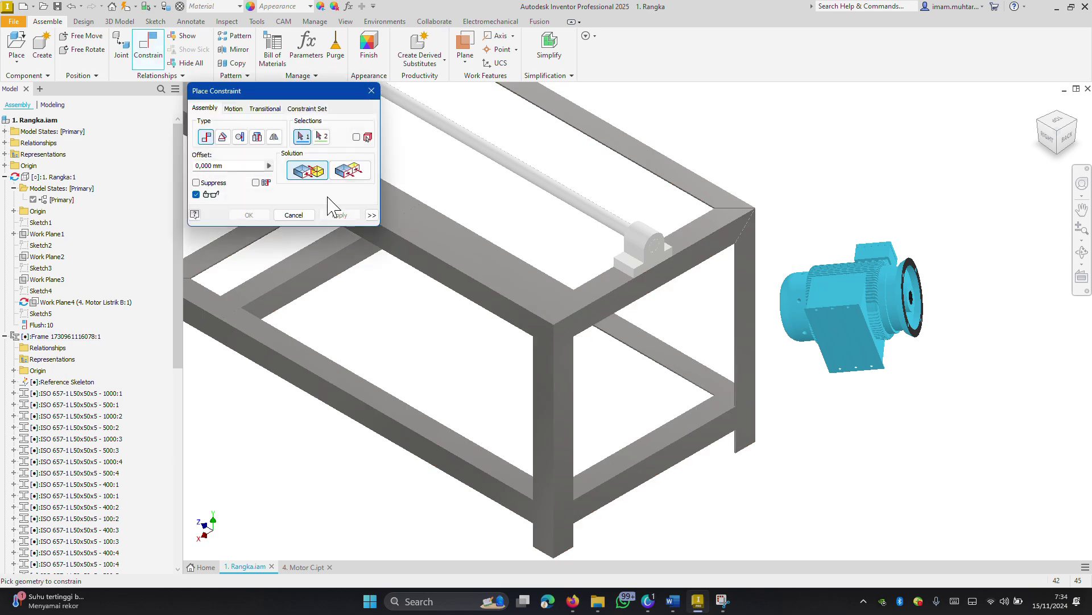
pyautogui.click(592, 236)
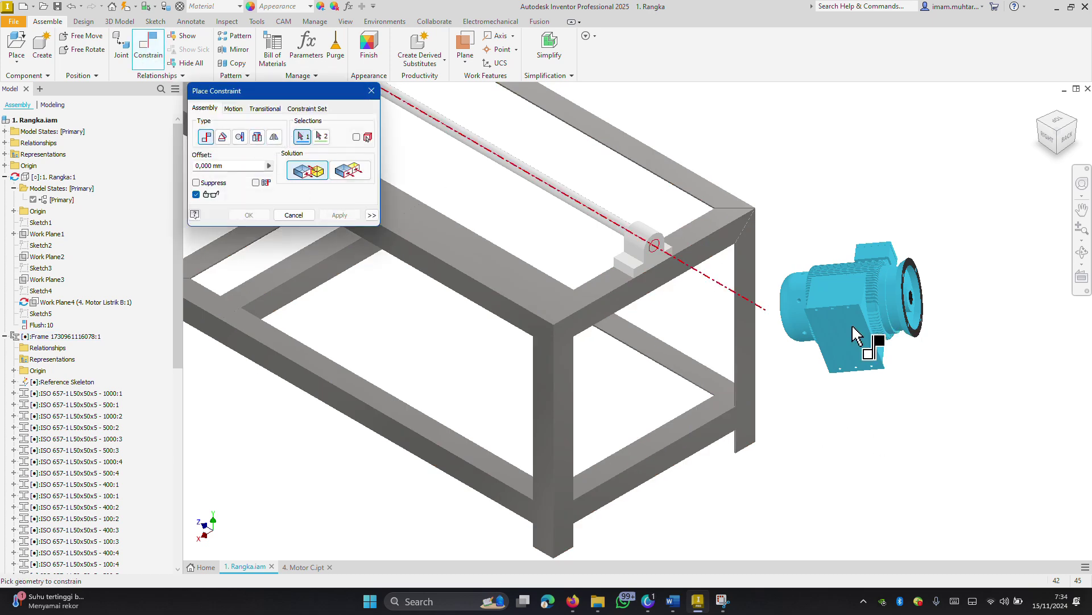
pyautogui.click(856, 336)
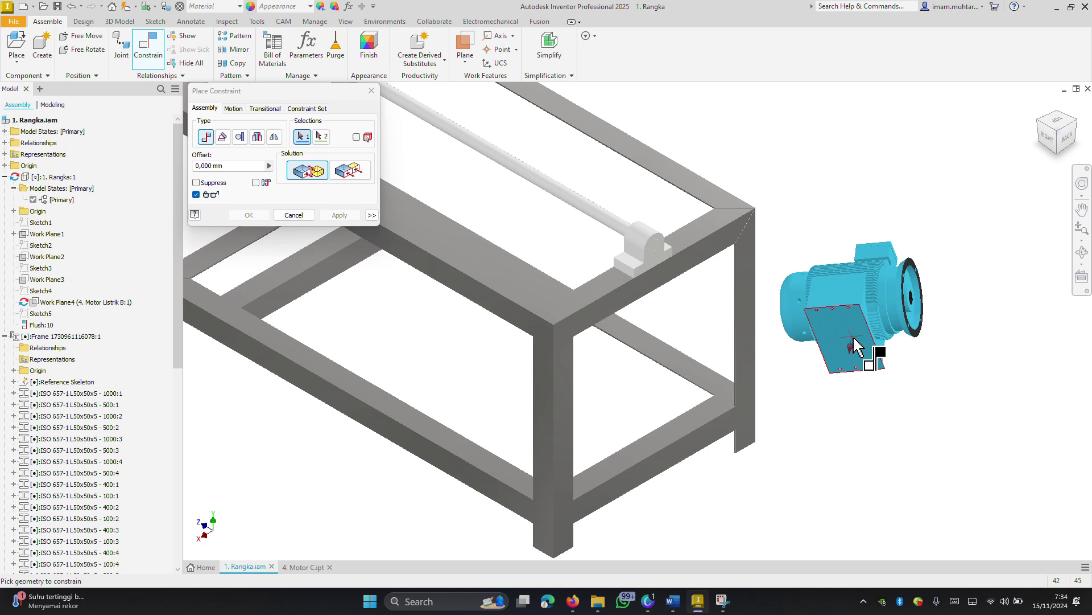
pyautogui.click(657, 442)
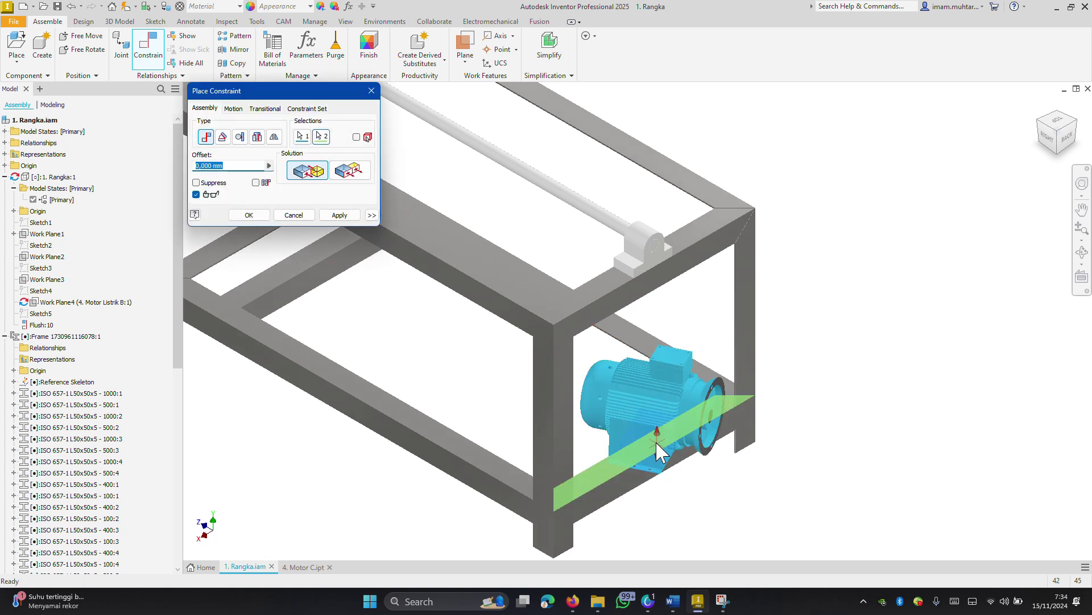
pyautogui.click(355, 215)
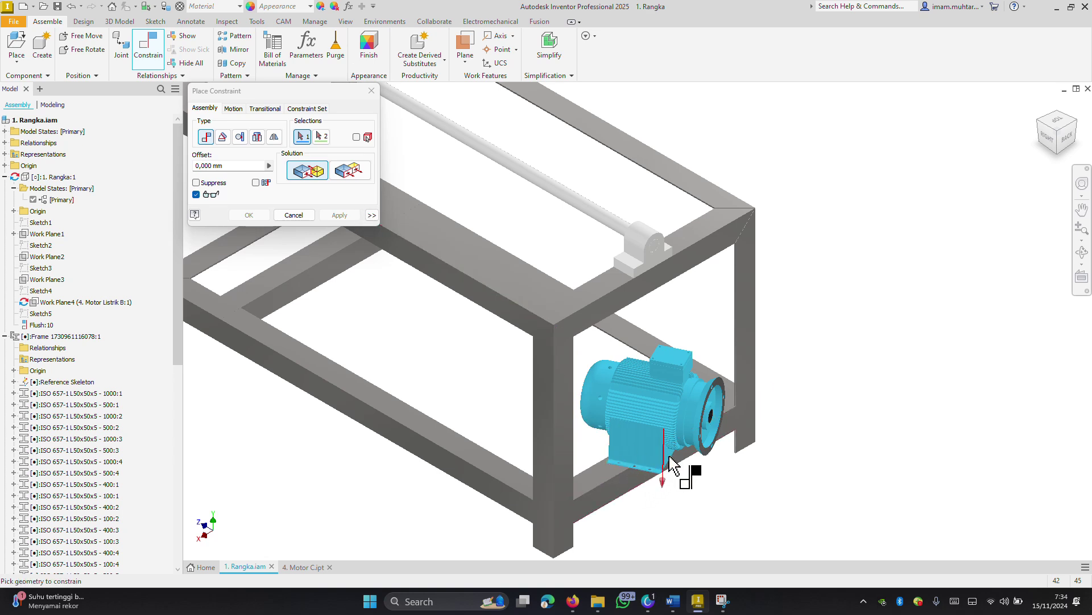
# - Mate the motor base underside to the cross member's top face, then slide the motor along it
pyautogui.click(349, 173)
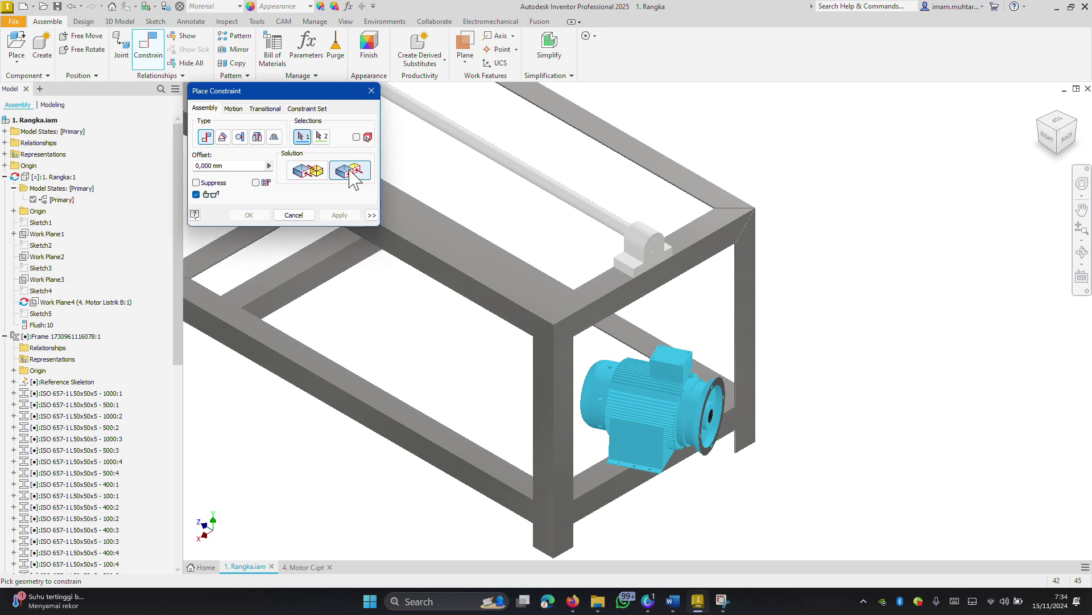
pyautogui.scroll(3, 637, 504)
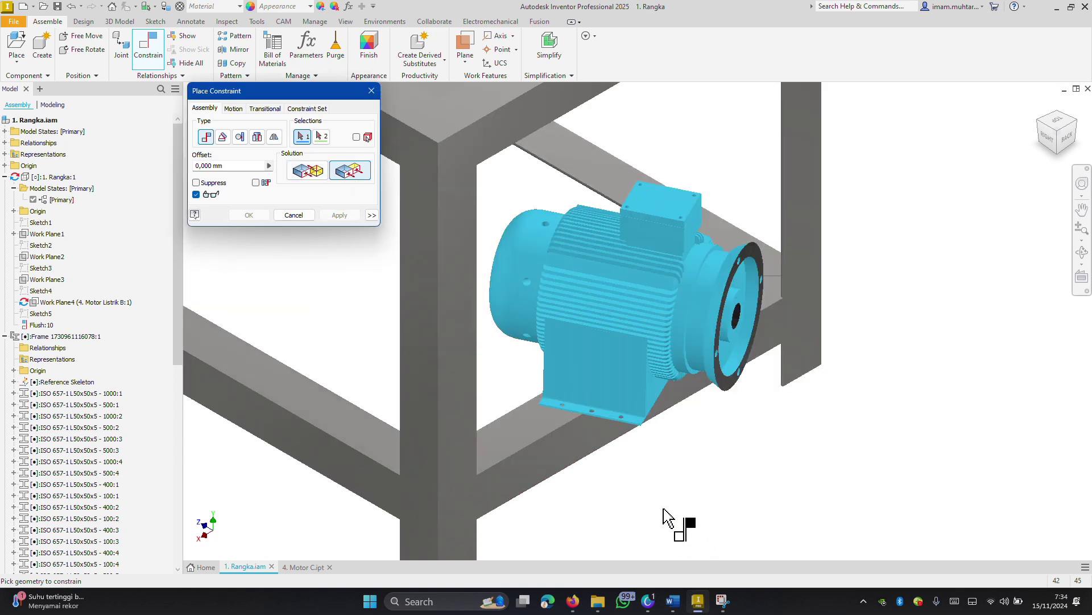
pyautogui.click(654, 388)
pyautogui.click(579, 436)
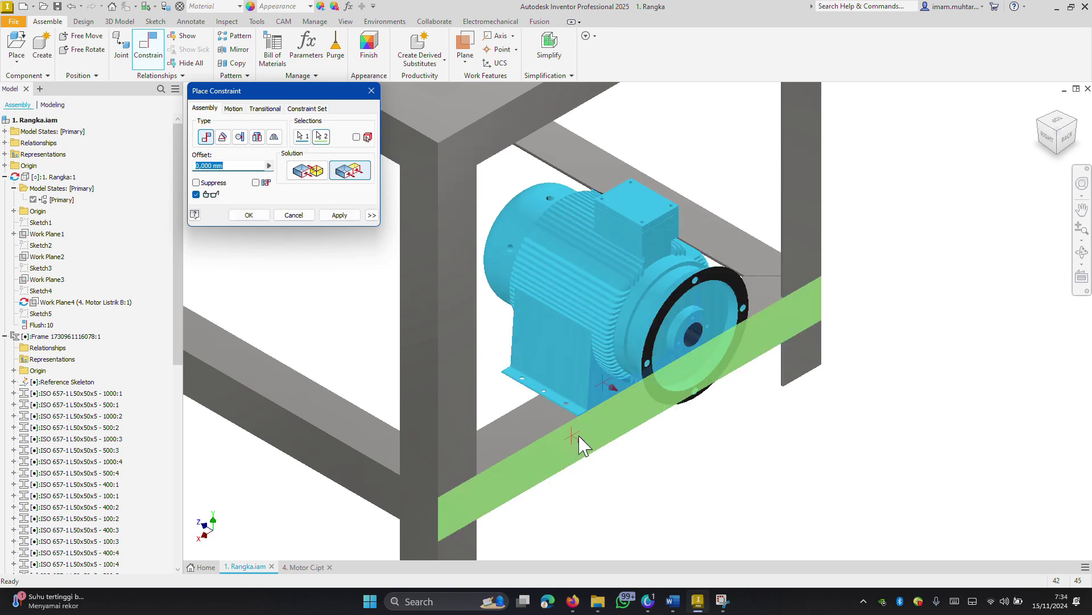
pyautogui.scroll(-2, 741, 238)
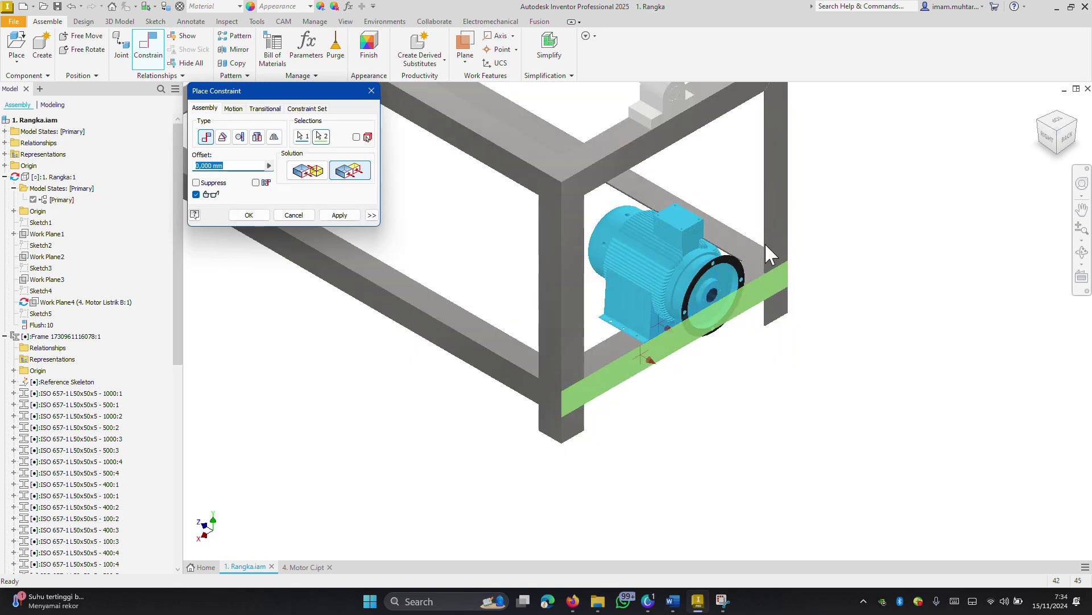
pyautogui.click(340, 216)
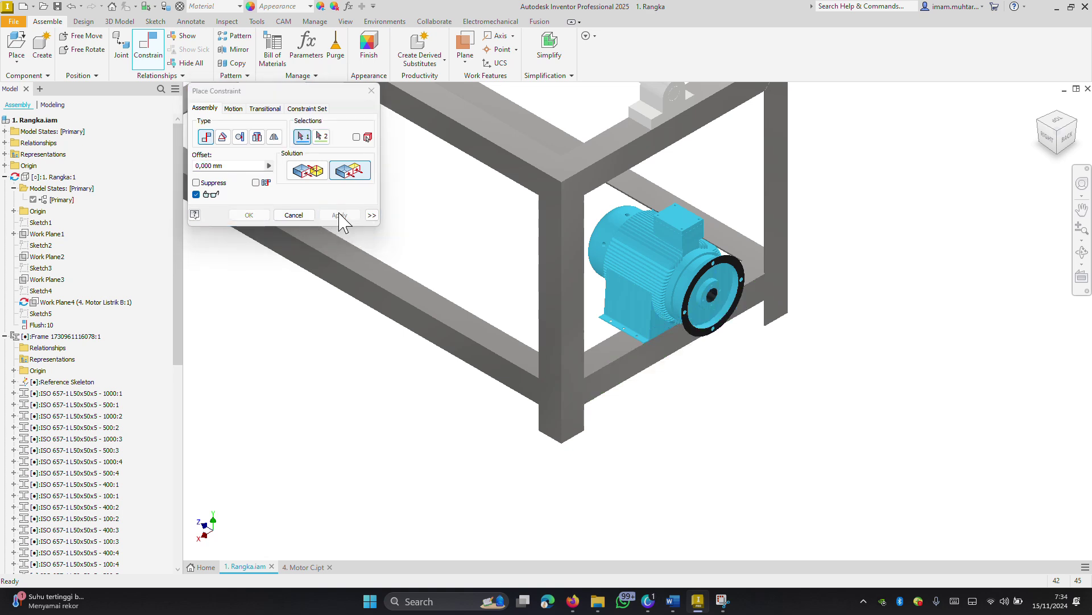
pyautogui.click(305, 215)
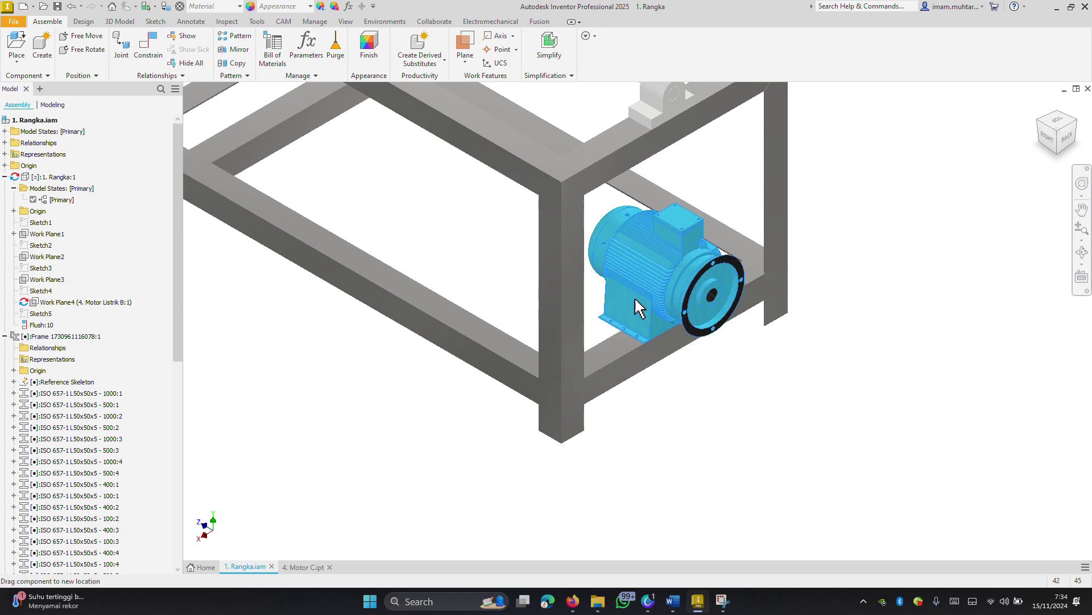
pyautogui.moveTo(637, 305)
pyautogui.mouseDown()
pyautogui.moveTo(690, 273)
pyautogui.moveTo(671, 275)
pyautogui.mouseUp()
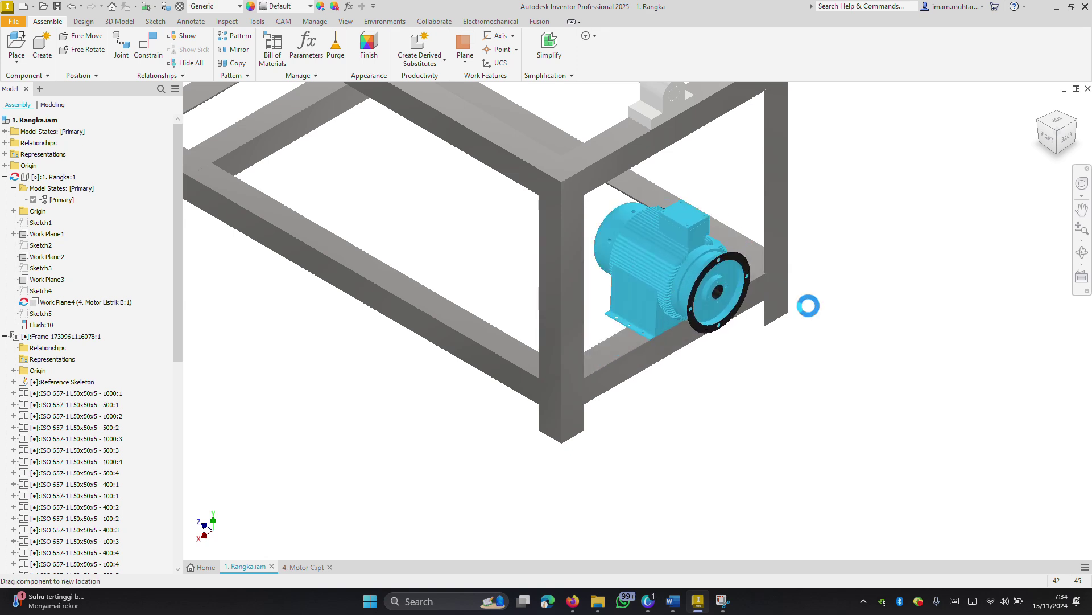
# - From the Back view, measure the frame's inner width along the cross member (500,000 mm)
pyautogui.click(1073, 147)
pyautogui.scroll(-3, 693, 387)
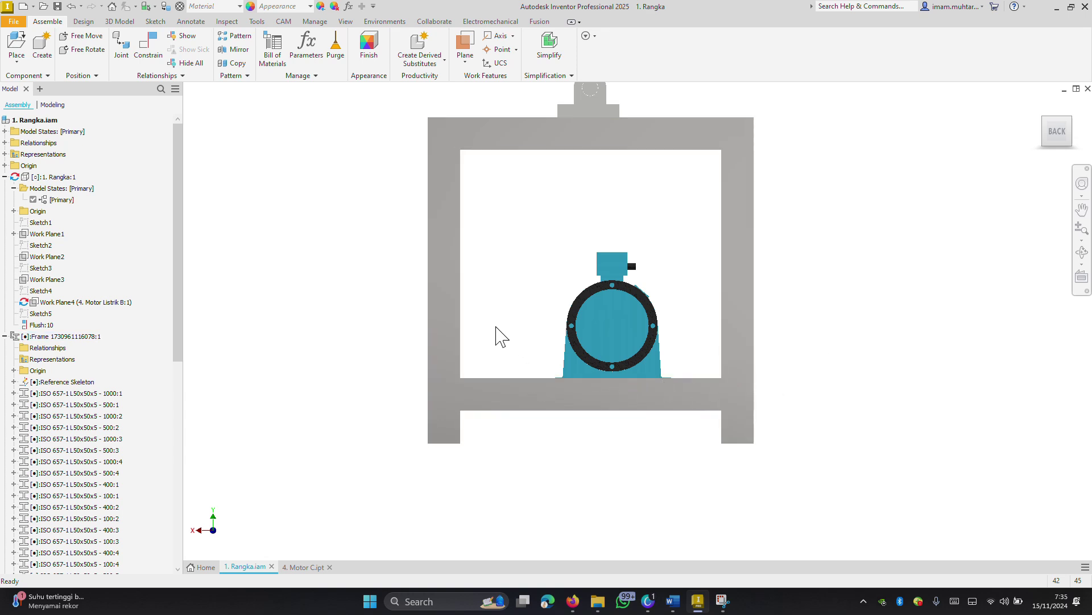
pyautogui.press('m')
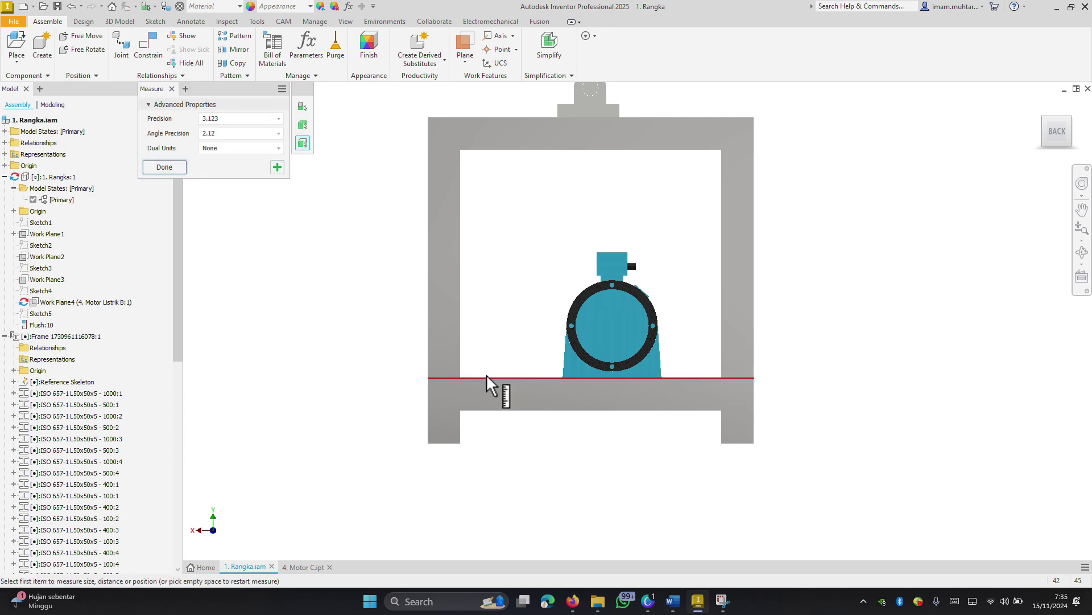
pyautogui.click(497, 378)
pyautogui.press('Escape')
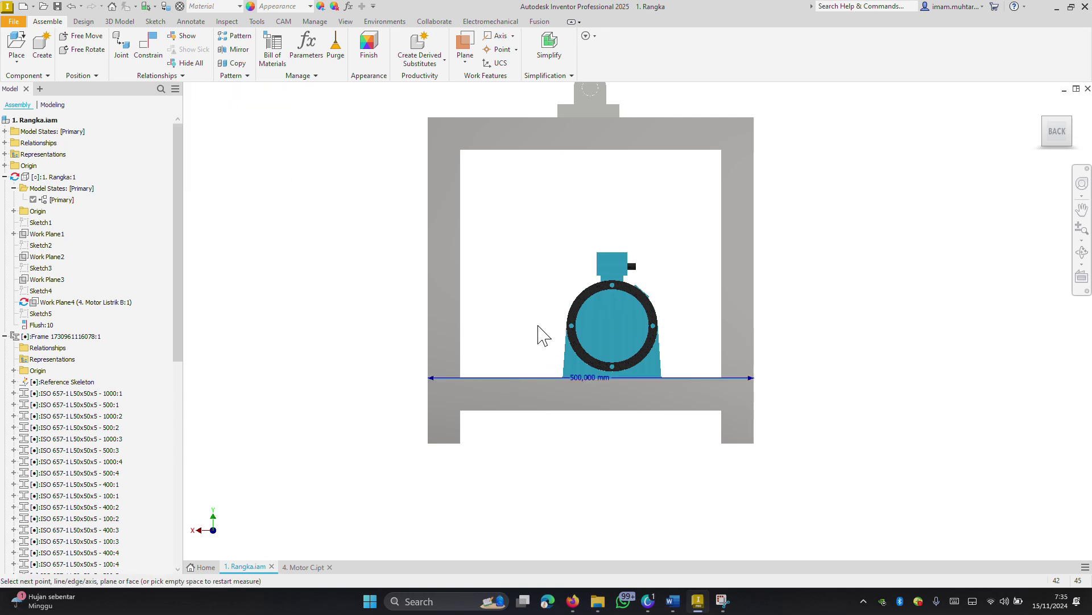
# - Measure the motor base's bottom edge length (178,750 mm), then orbit to an angled view
pyautogui.press('m')
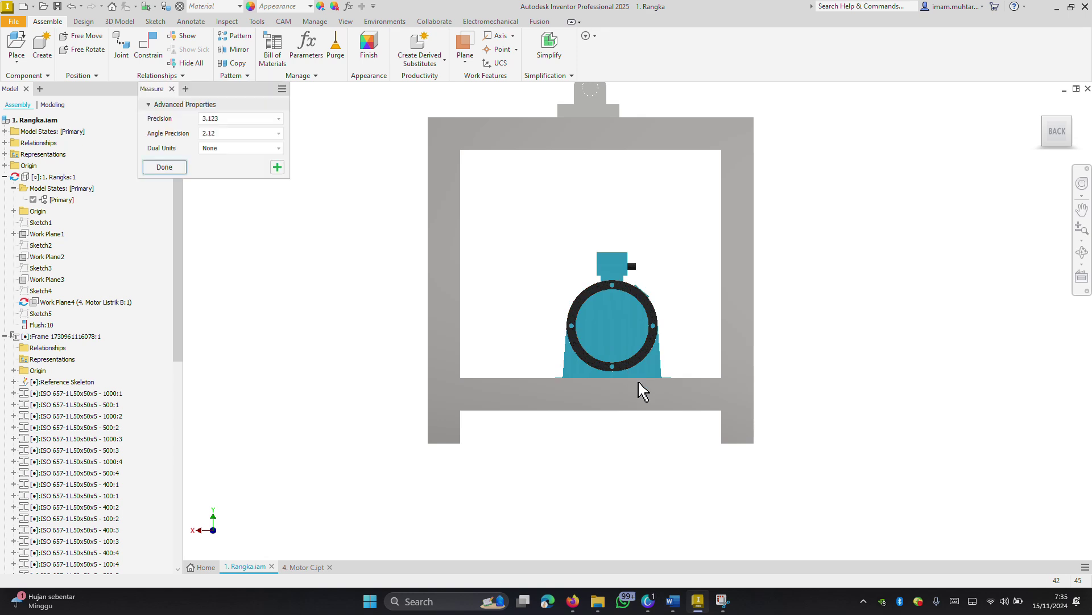
pyautogui.scroll(5, 638, 381)
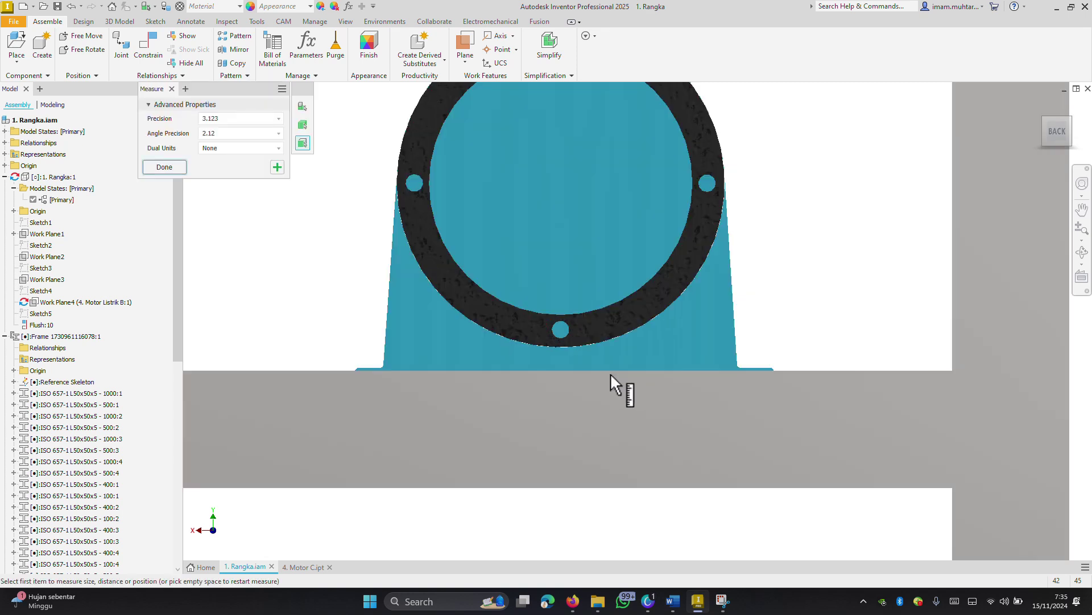
pyautogui.click(404, 368)
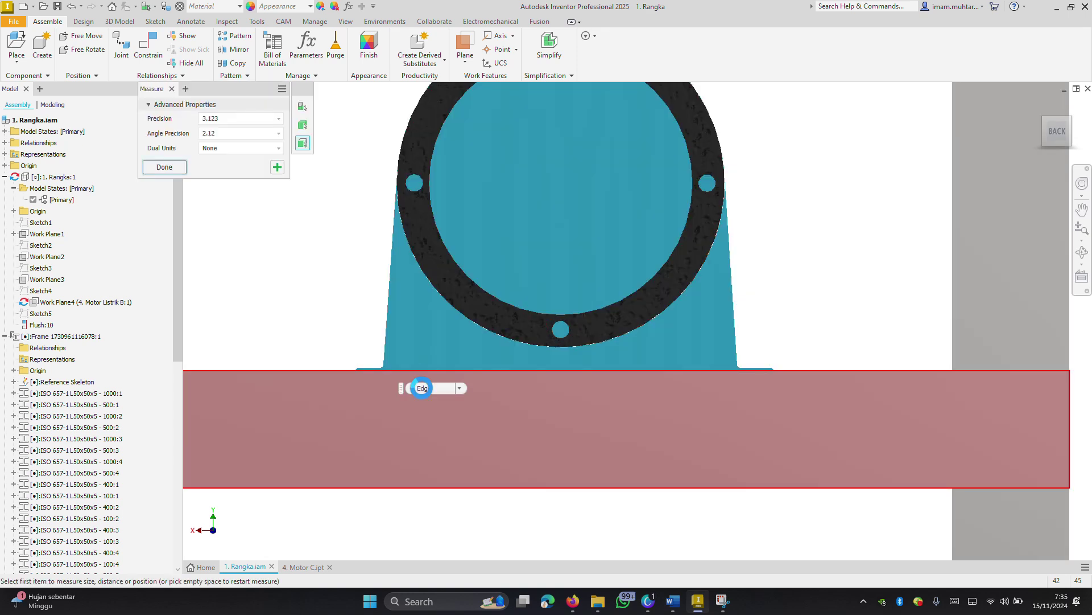
pyautogui.press('Escape')
pyautogui.press('m')
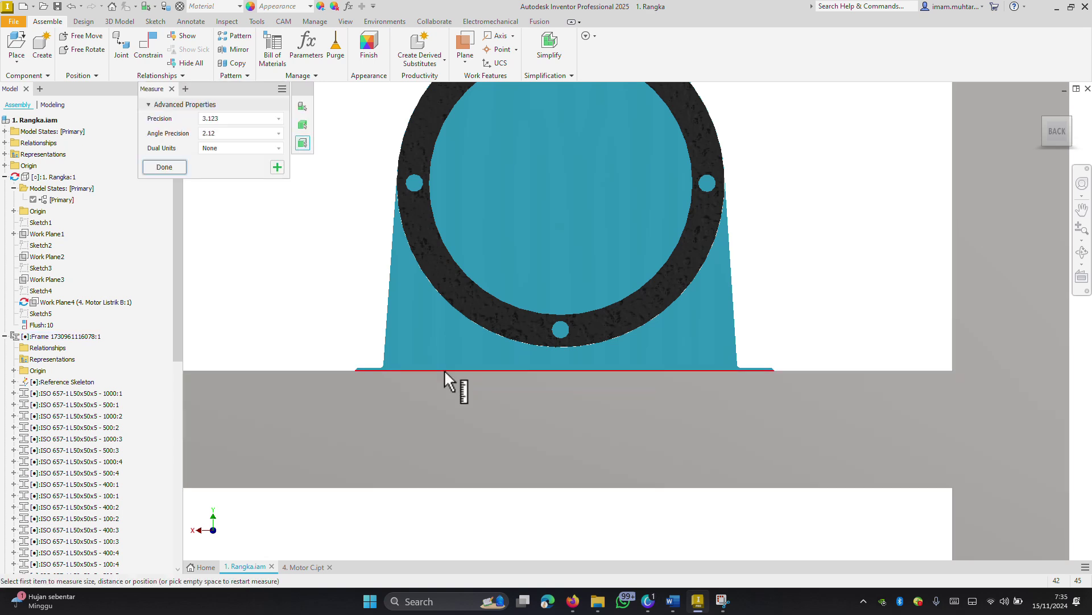
pyautogui.click(444, 368)
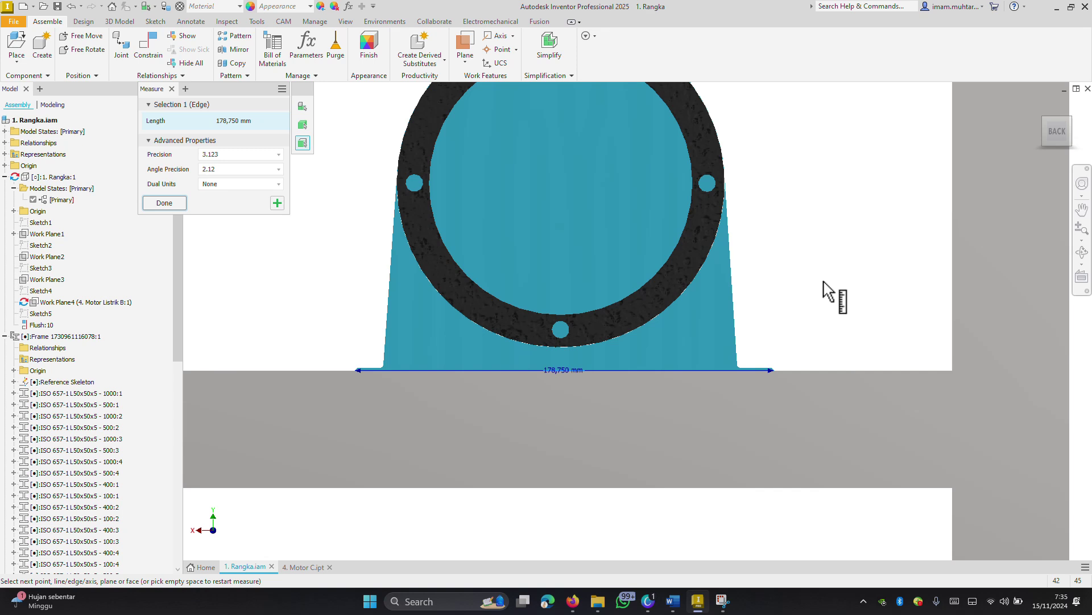
pyautogui.scroll(5, 828, 291)
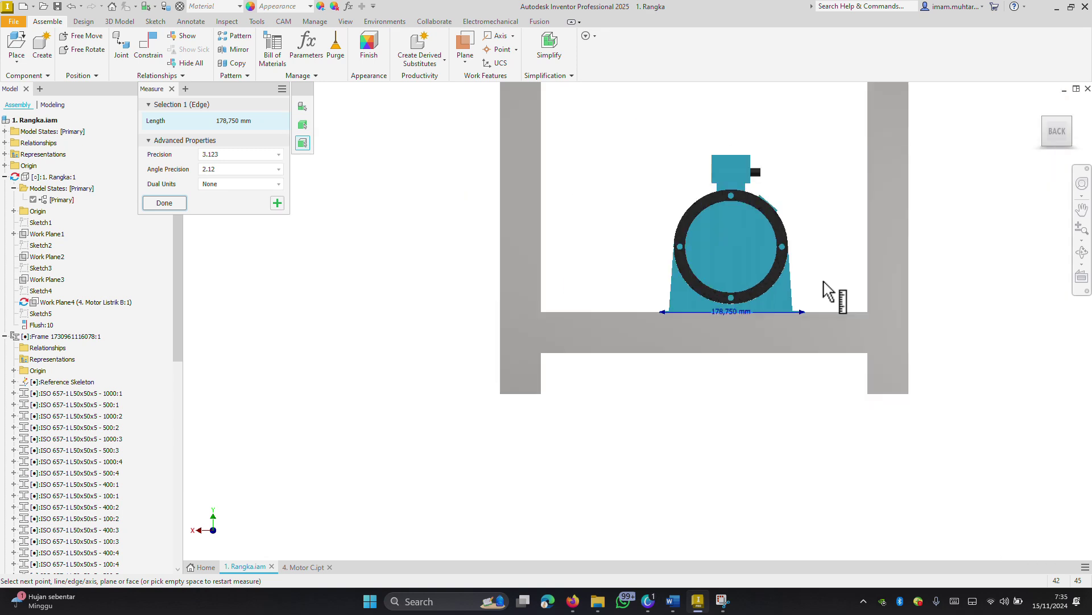
pyautogui.press('Escape')
pyautogui.keyDown('shift'); pyautogui.moveTo(649, 335); pyautogui.dragTo(673, 385, button='middle'); pyautogui.keyUp('shift')
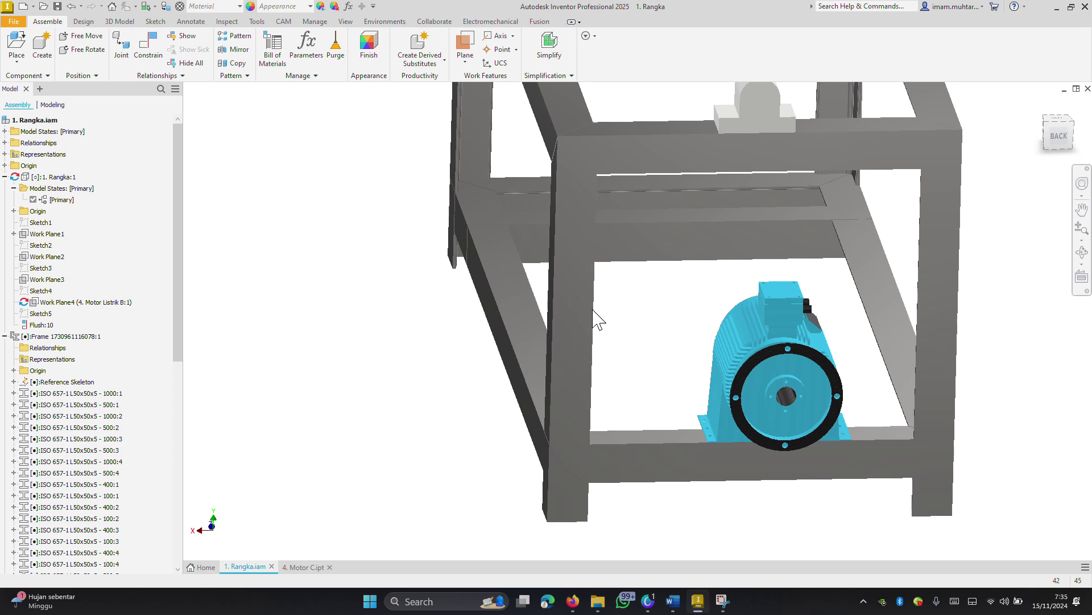
# - Set up a Flush constraint between the frame leg's side face and the motor foot's side face
pyautogui.press('c')
pyautogui.click(352, 171)
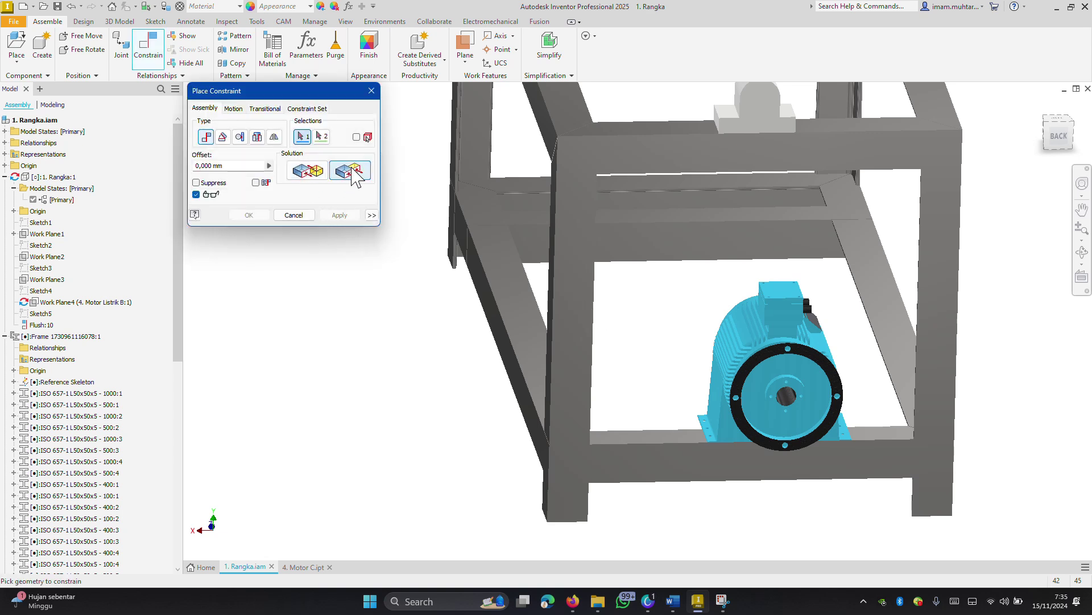
pyautogui.click(543, 441)
pyautogui.scroll(-4, 711, 444)
pyautogui.scroll(-2, 711, 443)
pyautogui.scroll(-2, 706, 440)
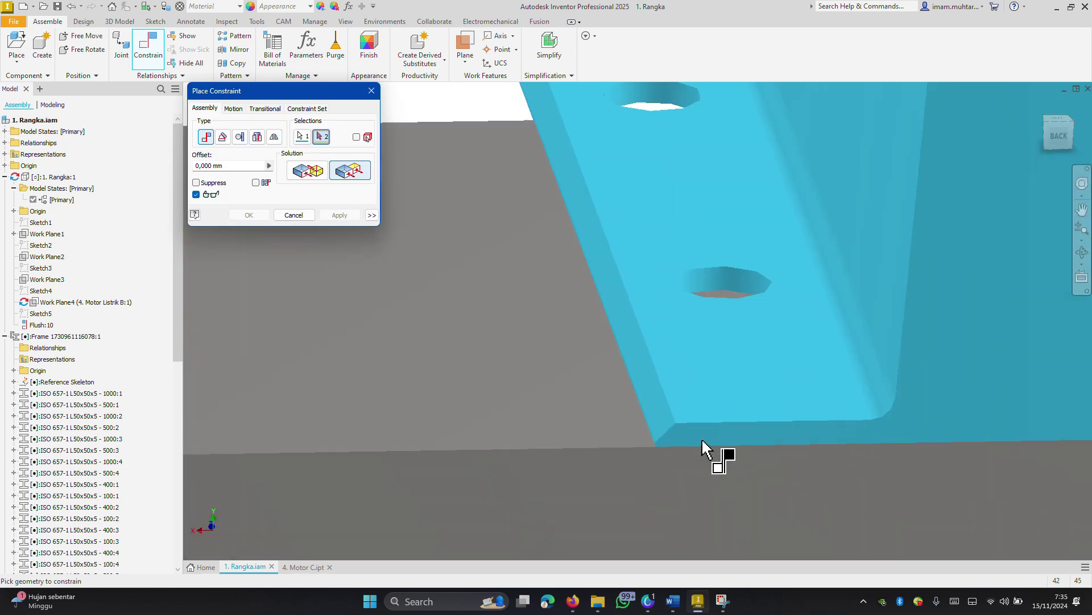
pyautogui.scroll(-1, 701, 441)
pyautogui.scroll(-1, 660, 452)
pyautogui.scroll(-1, 604, 467)
pyautogui.scroll(-1, 564, 456)
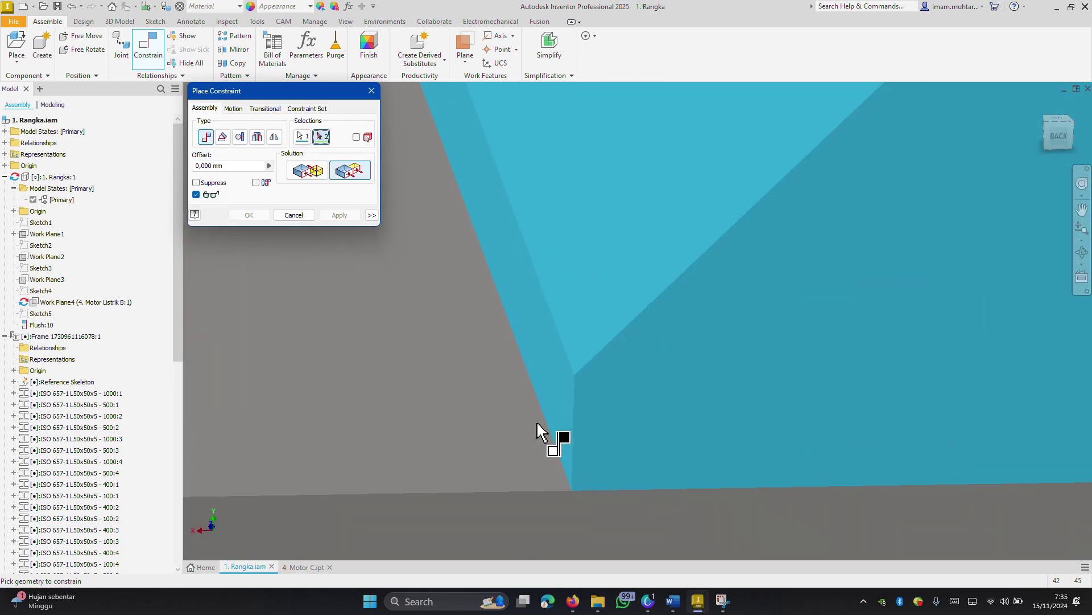
pyautogui.click(553, 384)
pyautogui.scroll(2, 555, 381)
pyautogui.scroll(2, 577, 377)
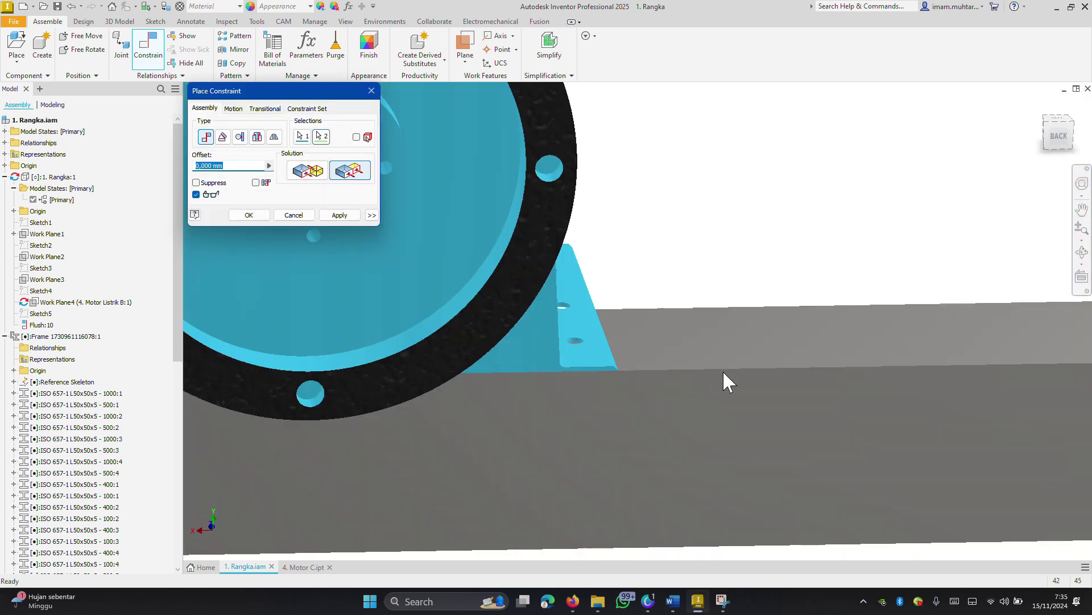
pyautogui.scroll(4, 723, 373)
pyautogui.scroll(-2, 721, 369)
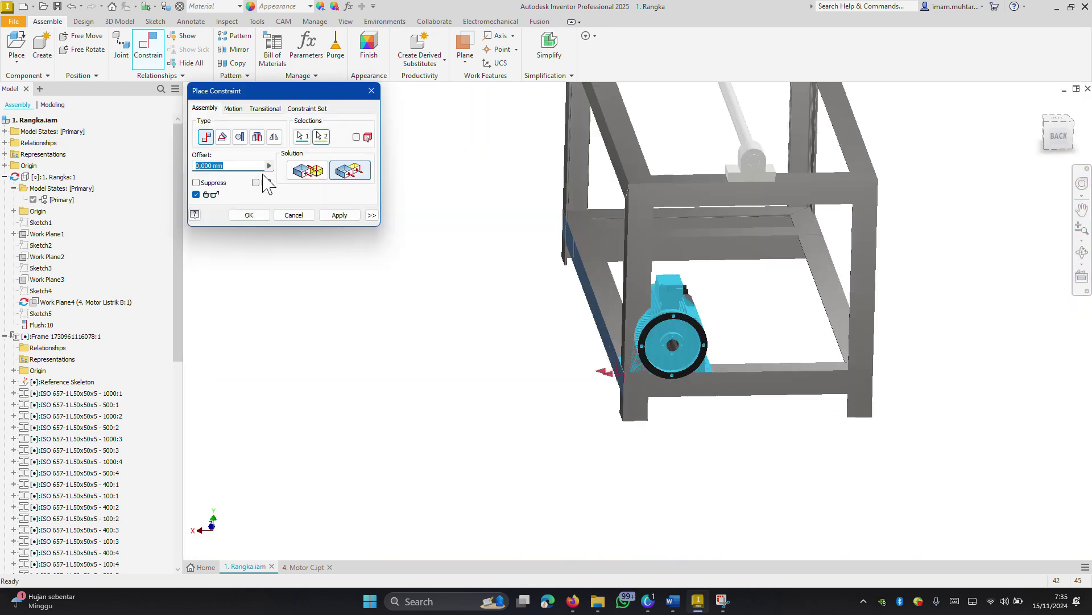
# - Give the flush an offset of (500-178,750)/-2 to centre the motor, and apply it
pyautogui.write('(500-178,750')
pyautogui.press('Tab')
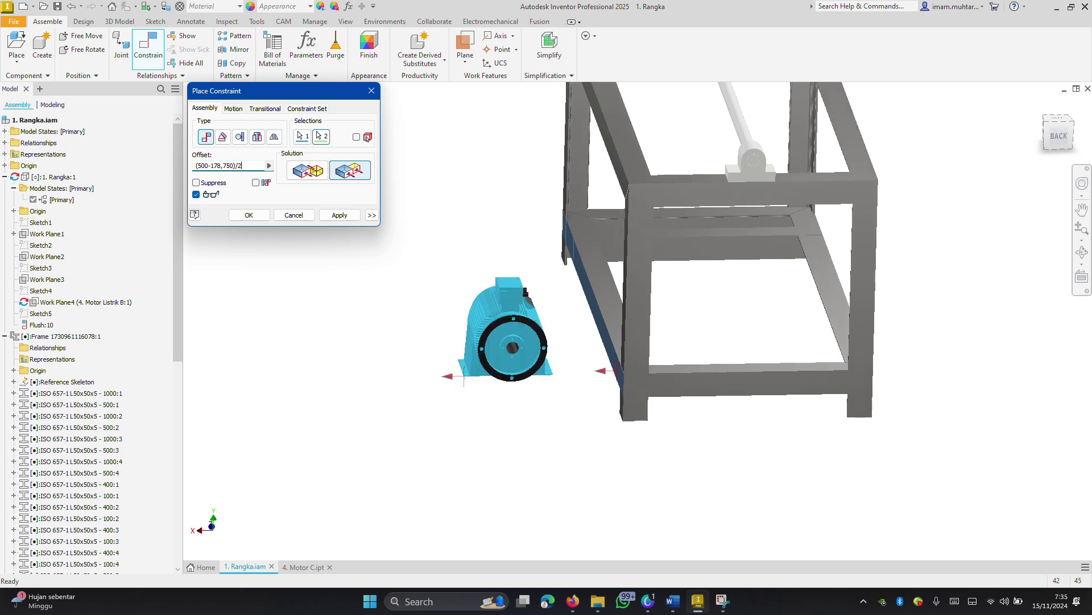
pyautogui.press('Tab')
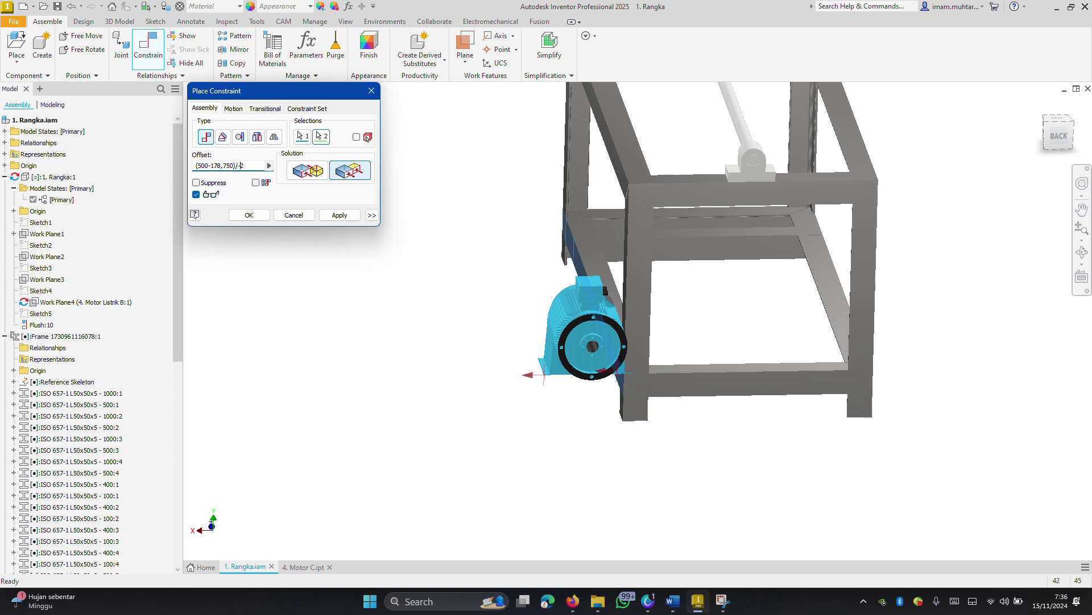
pyautogui.press('Tab')
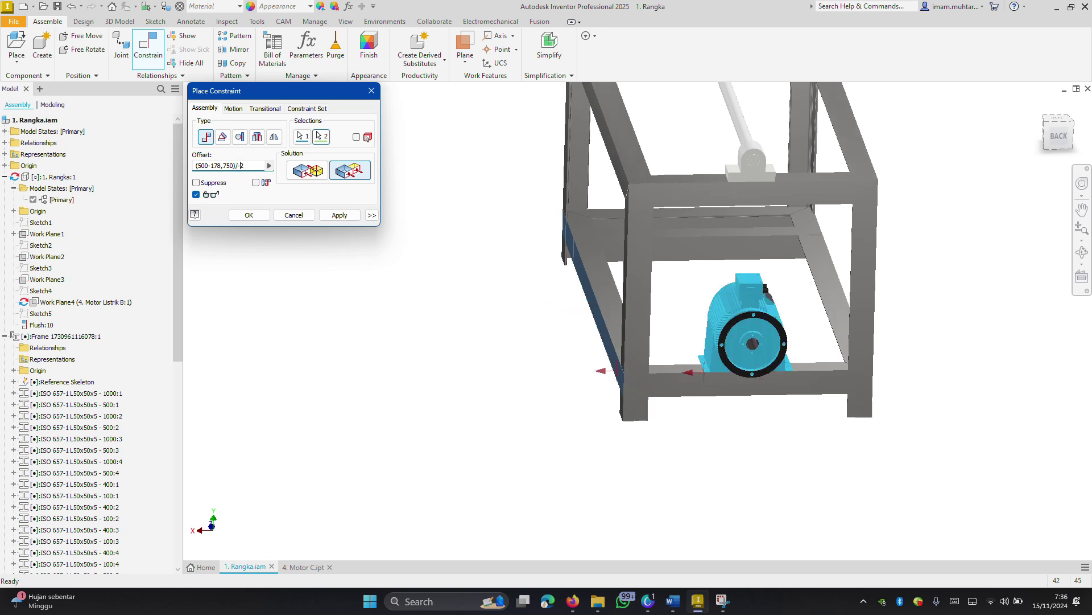
pyautogui.click(259, 216)
pyautogui.click(1061, 138)
pyautogui.scroll(-3, 651, 371)
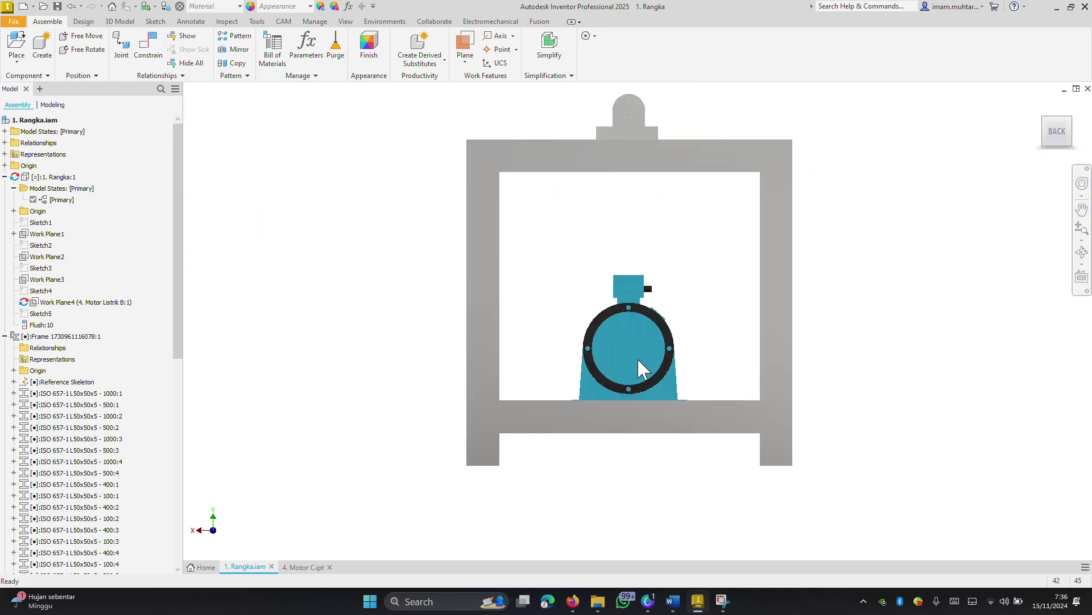
pyautogui.click(614, 348)
pyautogui.scroll(5, 694, 308)
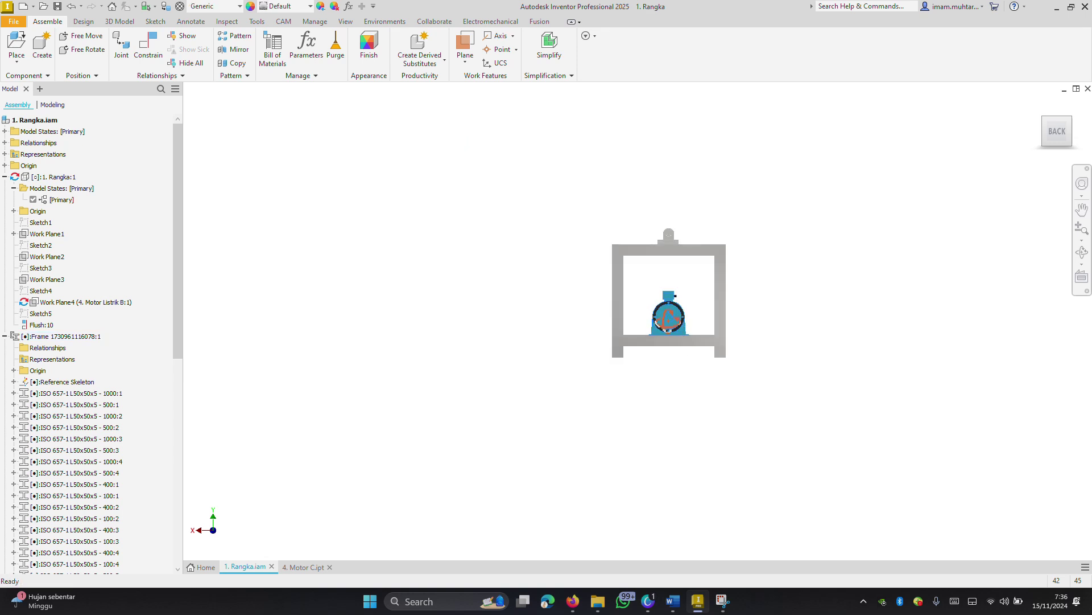
pyautogui.press('F6')
pyautogui.click(711, 317)
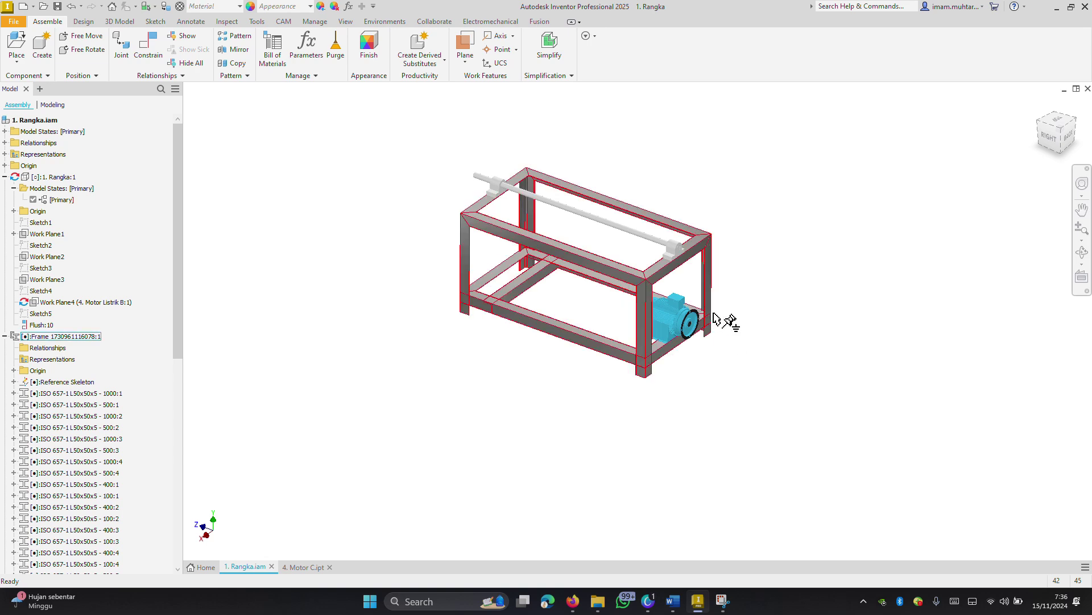
pyautogui.scroll(-3, 716, 317)
pyautogui.press('Escape')
pyautogui.scroll(-3, 841, 353)
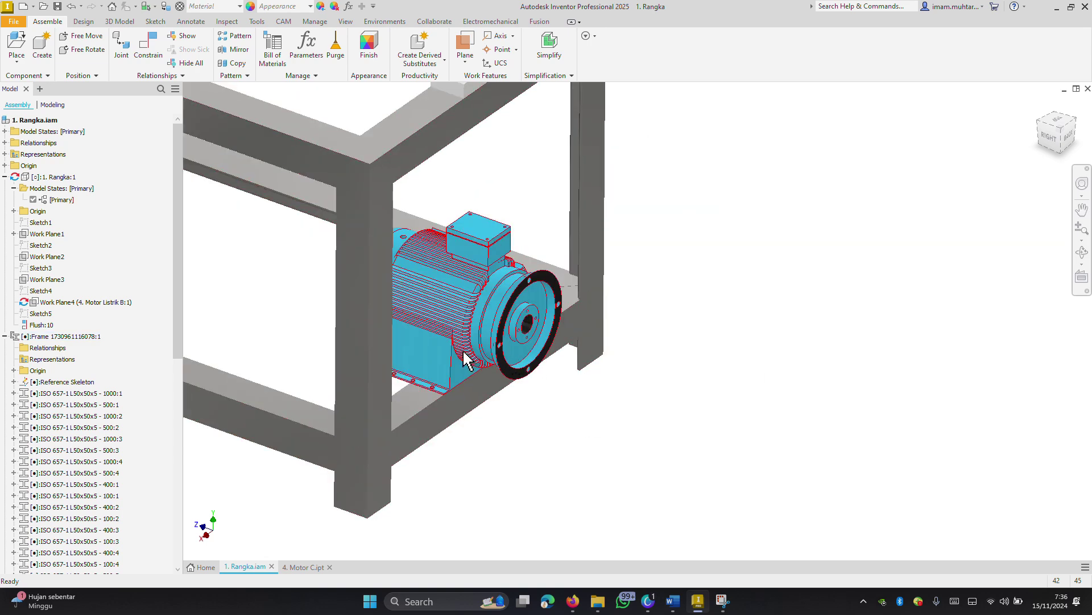
pyautogui.scroll(3, 532, 330)
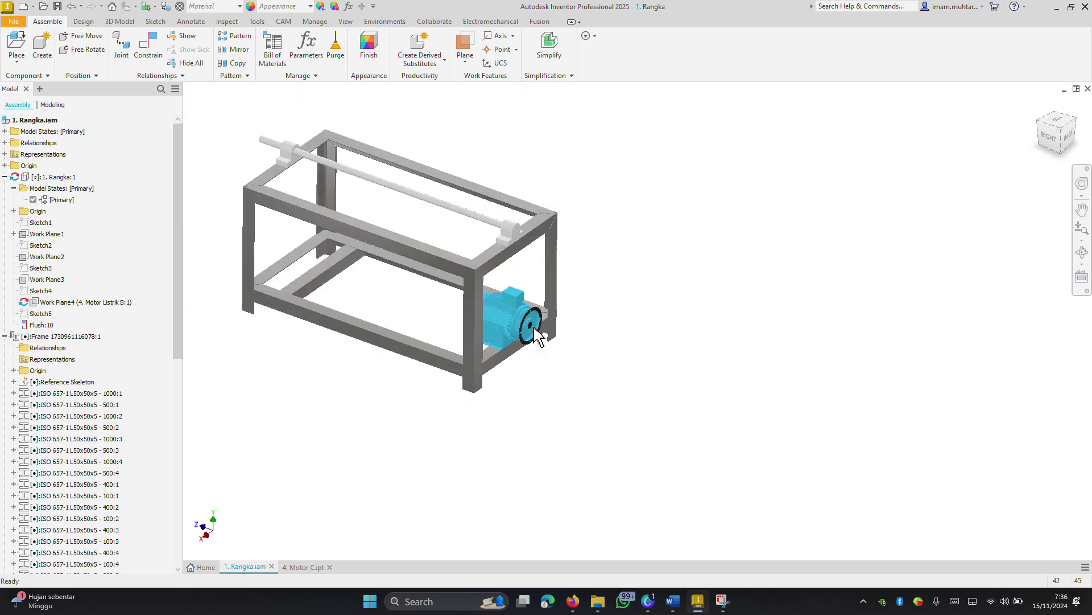
pyautogui.scroll(-3, 541, 329)
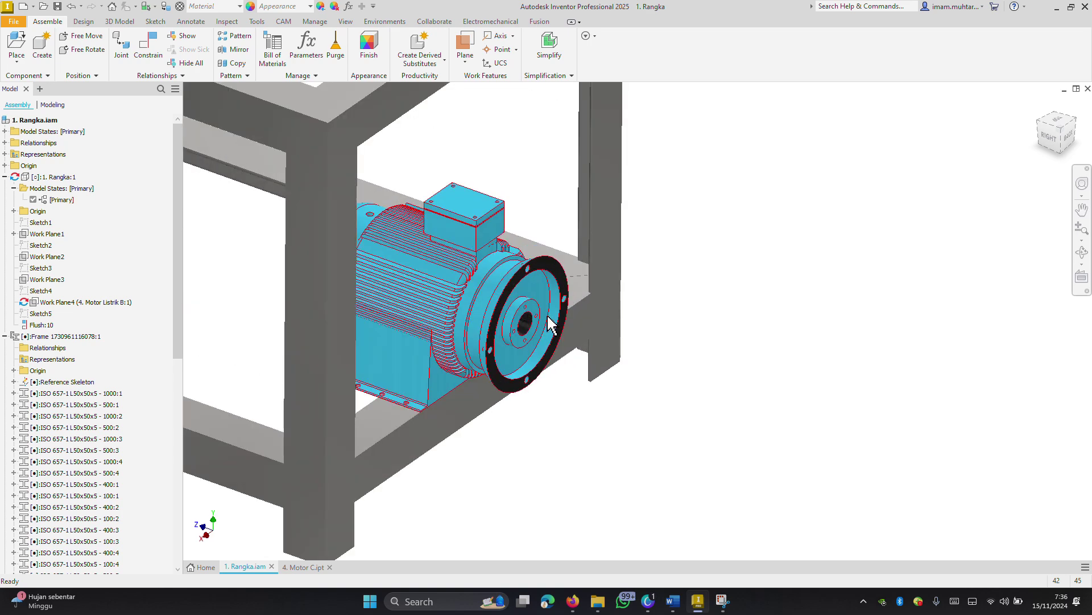
pyautogui.scroll(5, 551, 326)
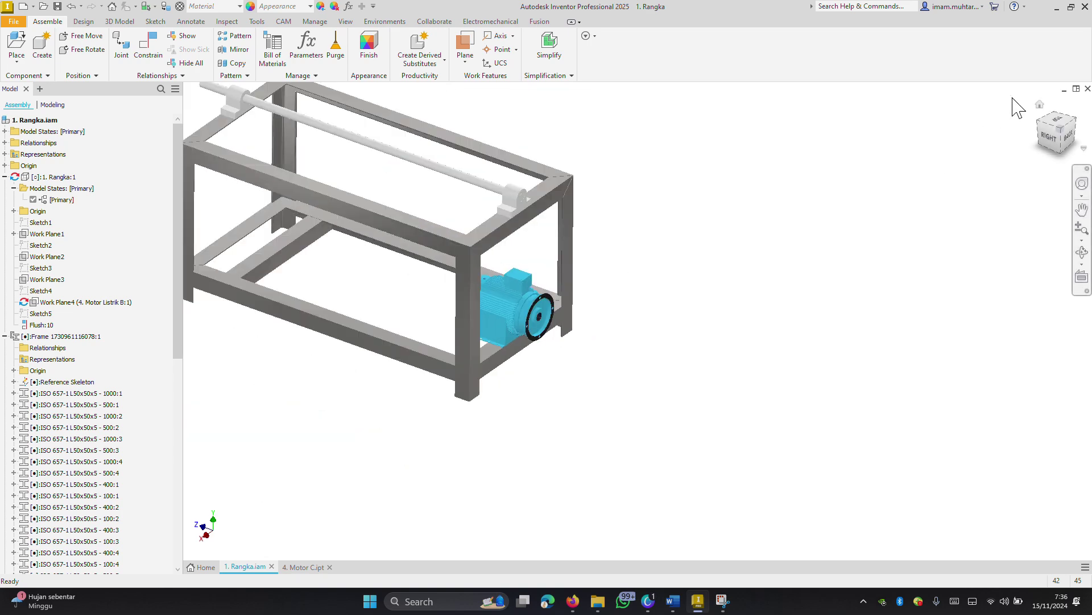
pyautogui.click(1051, 138)
pyautogui.scroll(-4, 869, 361)
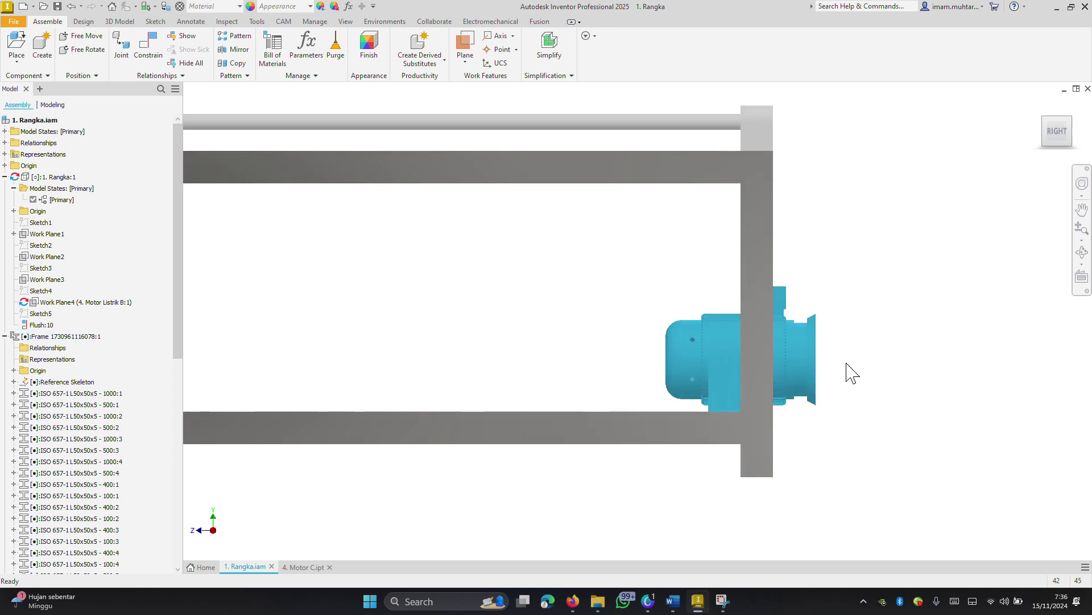
pyautogui.keyDown('shift'); pyautogui.moveTo(855, 324); pyautogui.dragTo(823, 341, button='middle'); pyautogui.keyUp('shift')
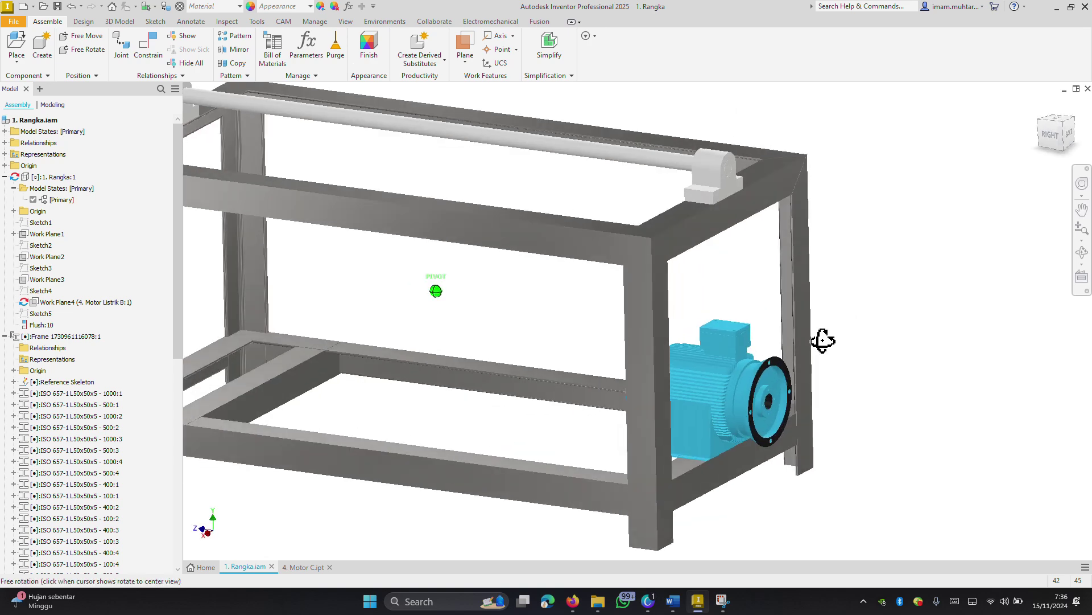
pyautogui.scroll(-5, 823, 340)
pyautogui.scroll(2, 854, 273)
pyautogui.scroll(4, 933, 197)
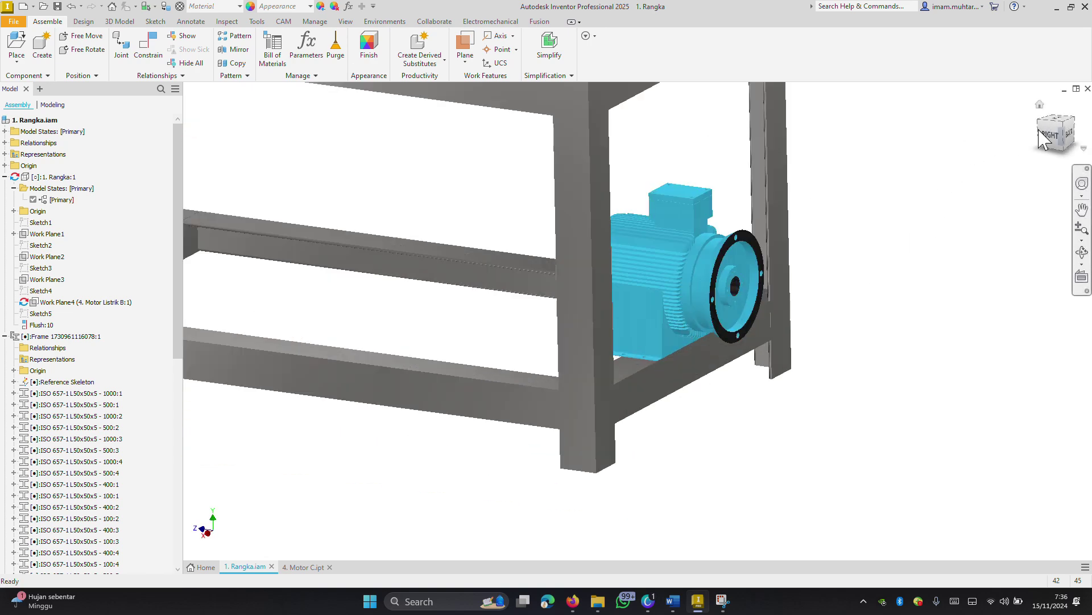
pyautogui.click(1058, 120)
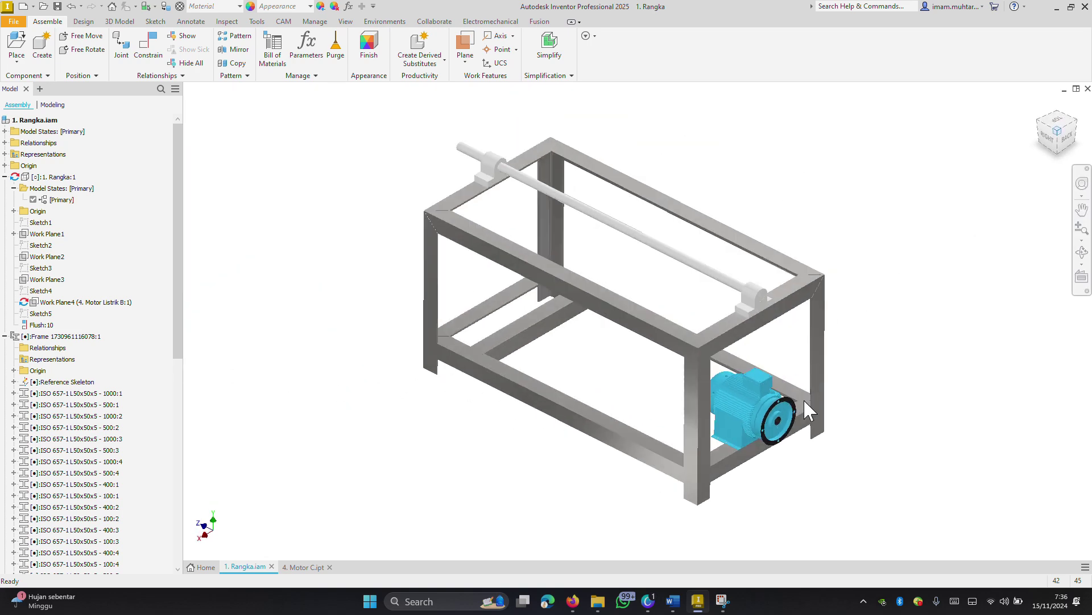
pyautogui.scroll(3, 808, 409)
pyautogui.scroll(3, 945, 370)
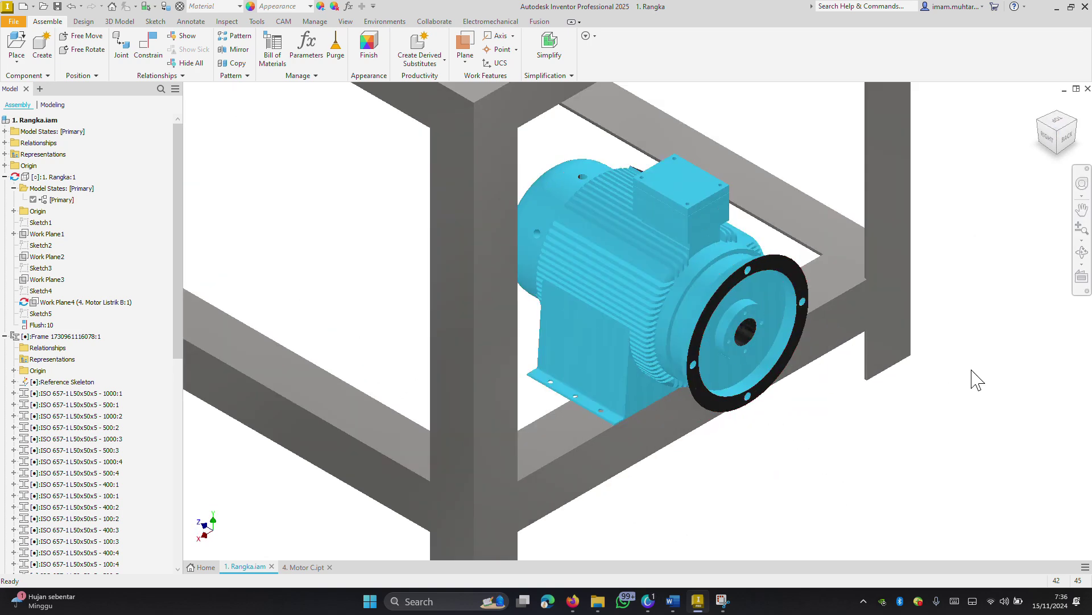
pyautogui.scroll(-8, 86, 262)
# - Change Motor C:1's Flush:11 offset to 15 mm and check it from the Right view
pyautogui.scroll(-4, 91, 285)
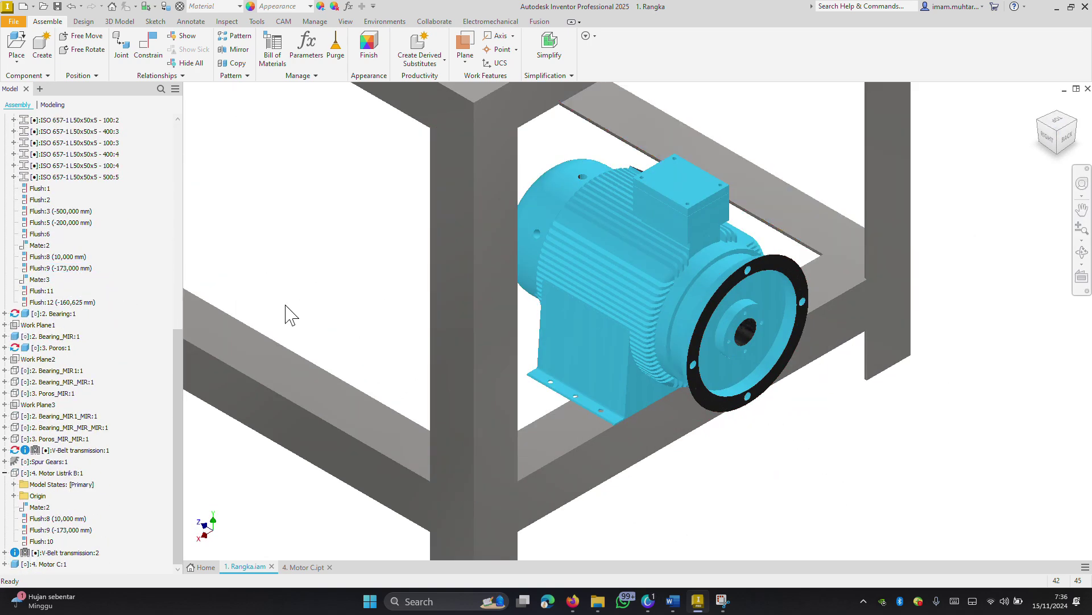
pyautogui.click(660, 297)
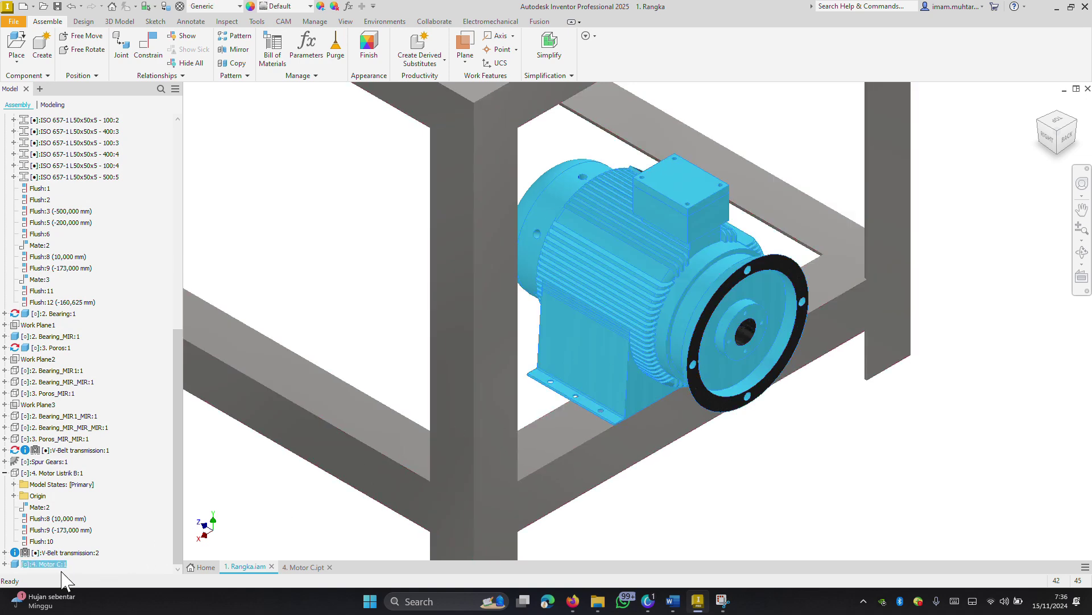
pyautogui.click(5, 564)
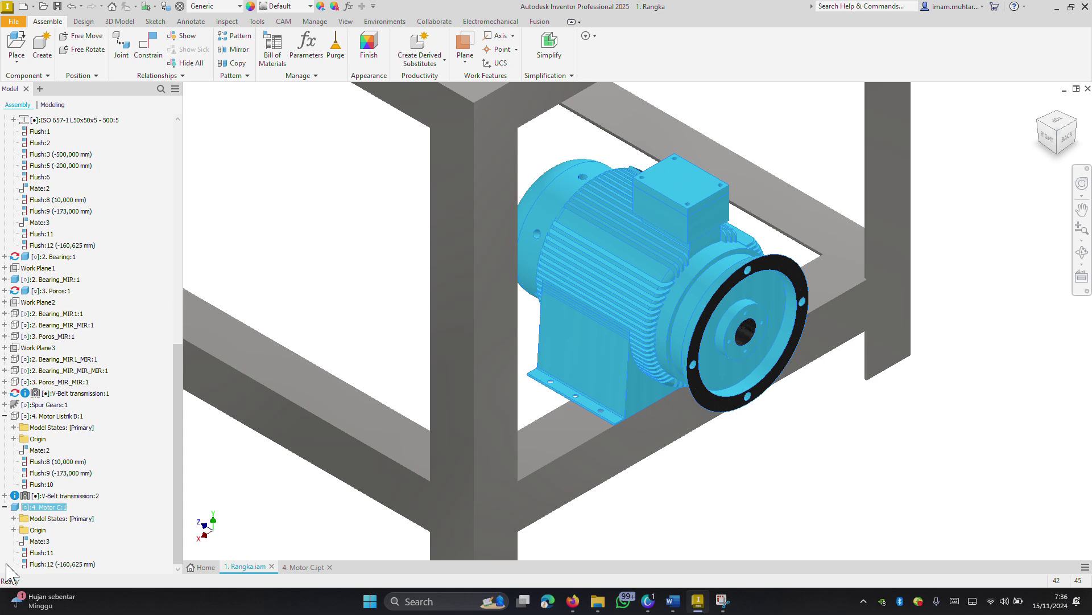
pyautogui.click(38, 553)
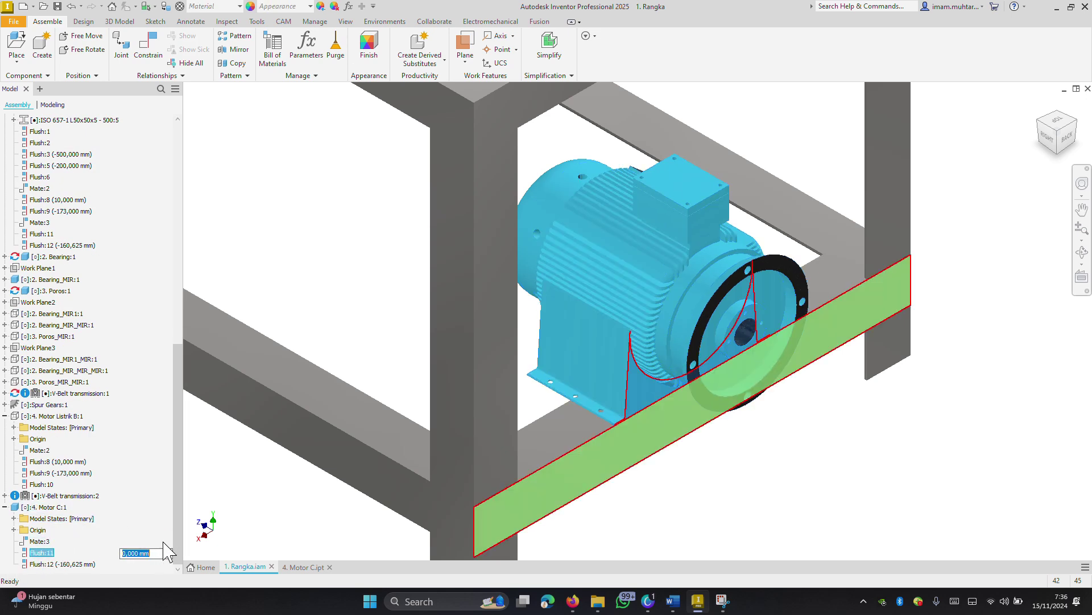
pyautogui.write('15')
pyautogui.press('Return')
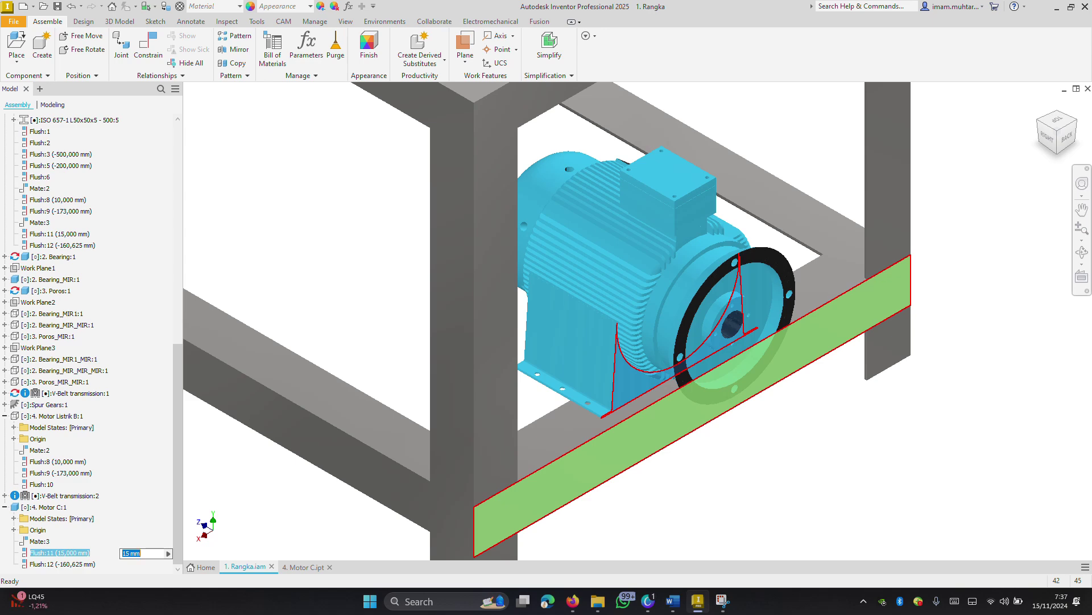
pyautogui.moveTo(1046, 141); pyautogui.dragTo(1049, 147)
pyautogui.click(1047, 140)
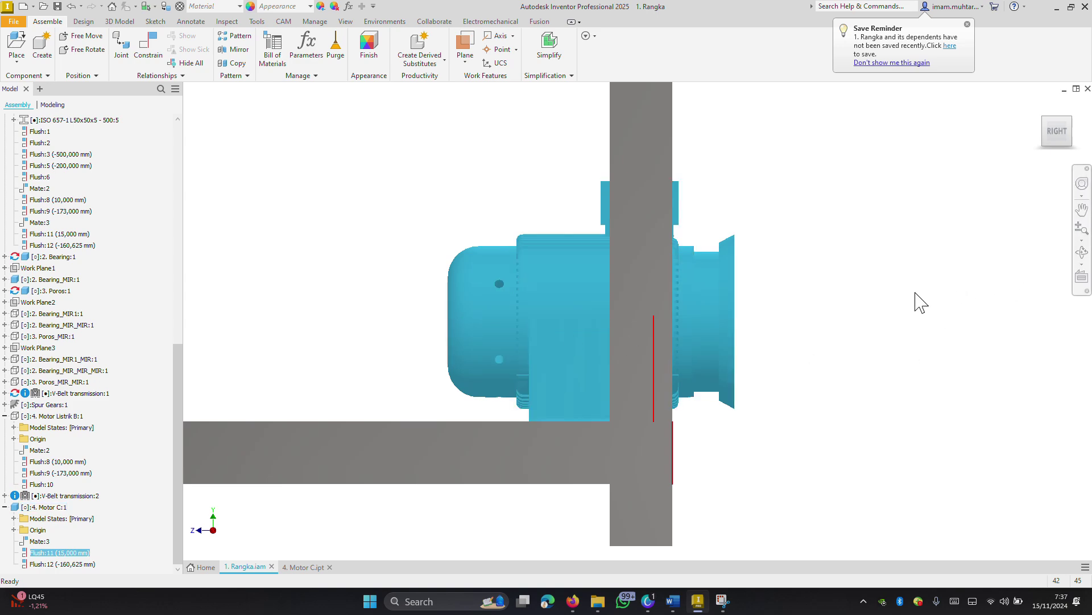
# - Edit the Flush:11 offset to 30, then 50 mm, and verify the motor from the Right view
pyautogui.press('F6')
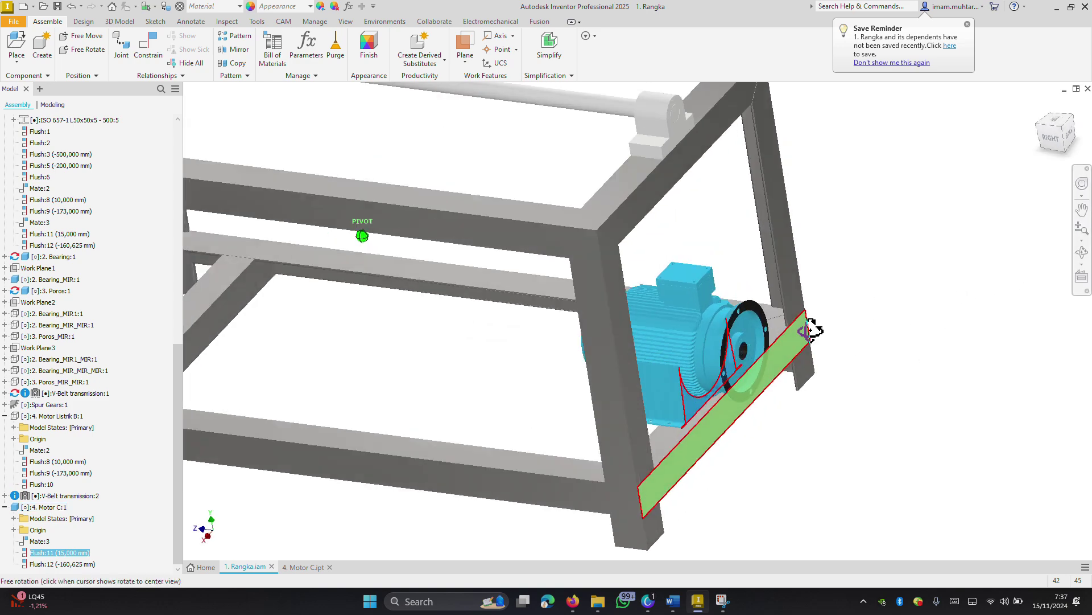
pyautogui.click(63, 553)
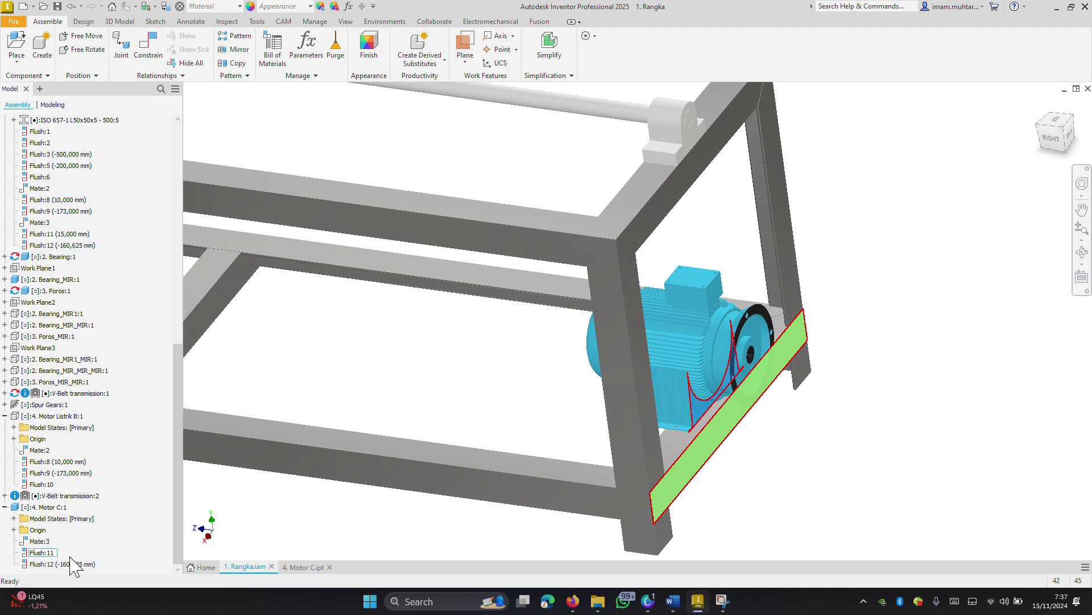
pyautogui.click(65, 553)
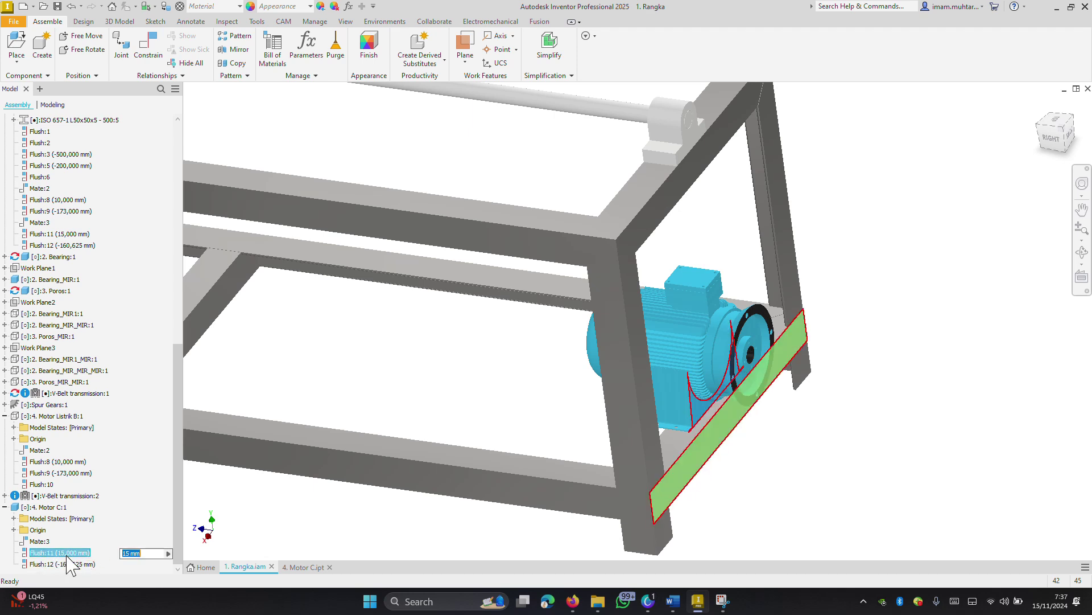
pyautogui.write('30')
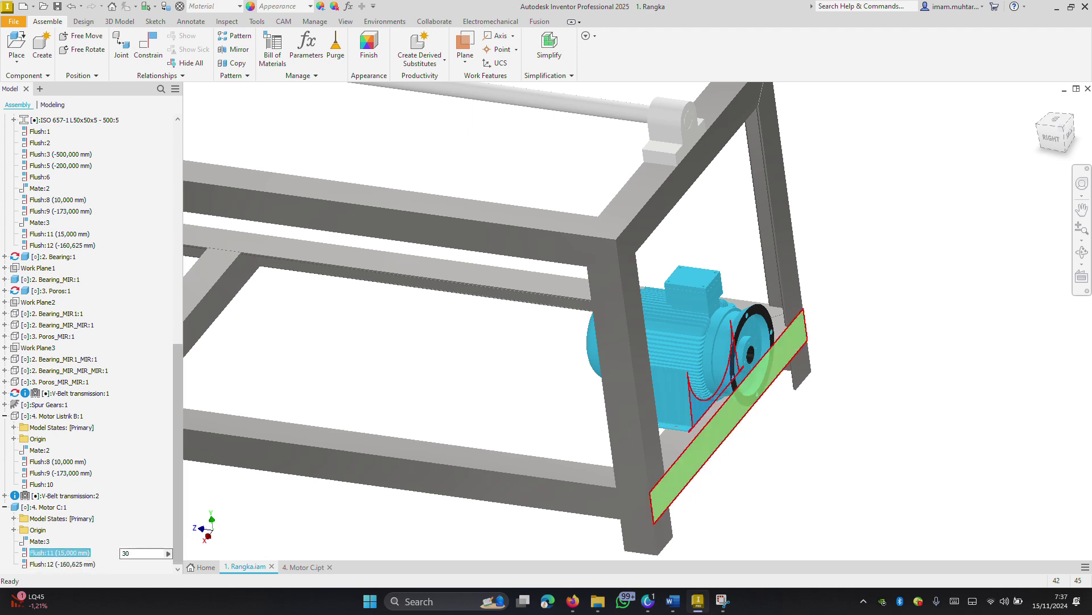
pyautogui.press('Return')
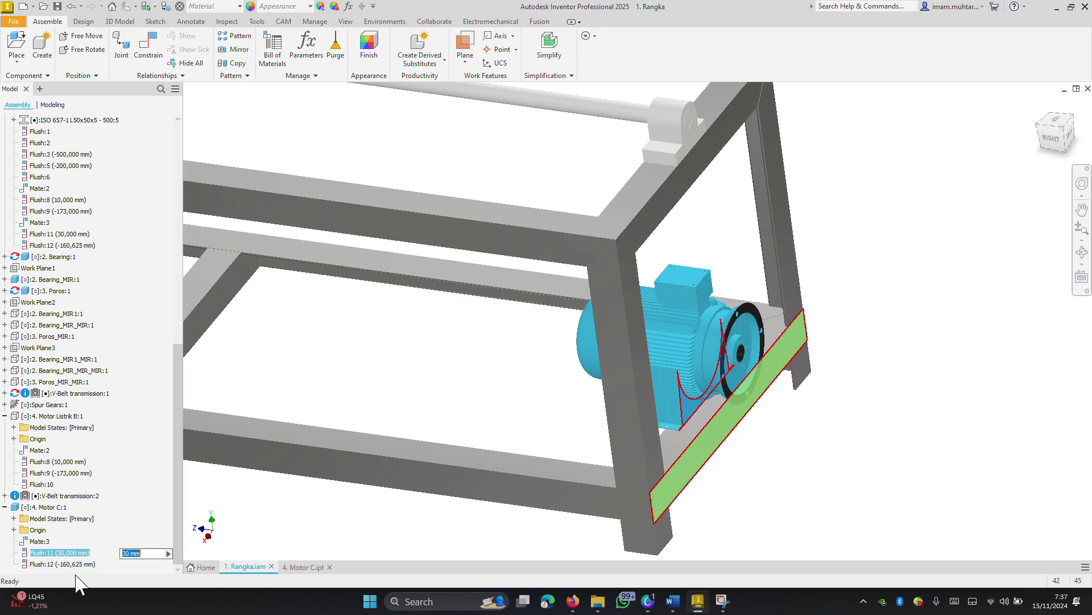
pyautogui.write('50')
pyautogui.press('Return')
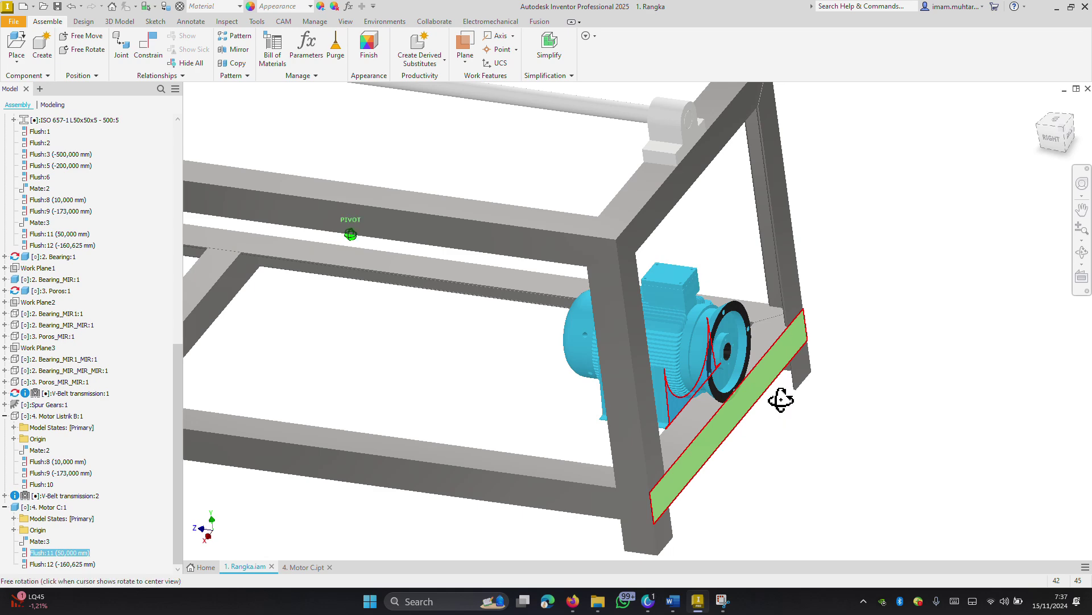
pyautogui.moveTo(775, 395)
pyautogui.keyDown('shift'); pyautogui.mouseDown(button='middle')
pyautogui.moveTo(830, 405)
pyautogui.moveTo(807, 393)
pyautogui.moveTo(748, 398)
pyautogui.moveTo(785, 385)
pyautogui.moveTo(734, 364)
pyautogui.mouseUp(button='middle'); pyautogui.keyUp('shift')
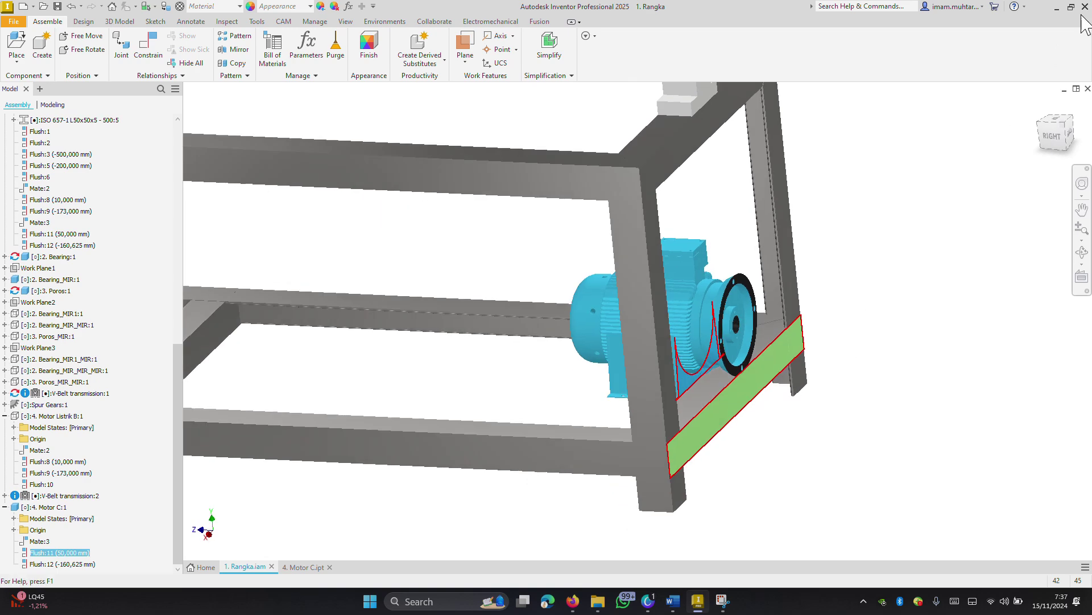
pyautogui.click(1057, 132)
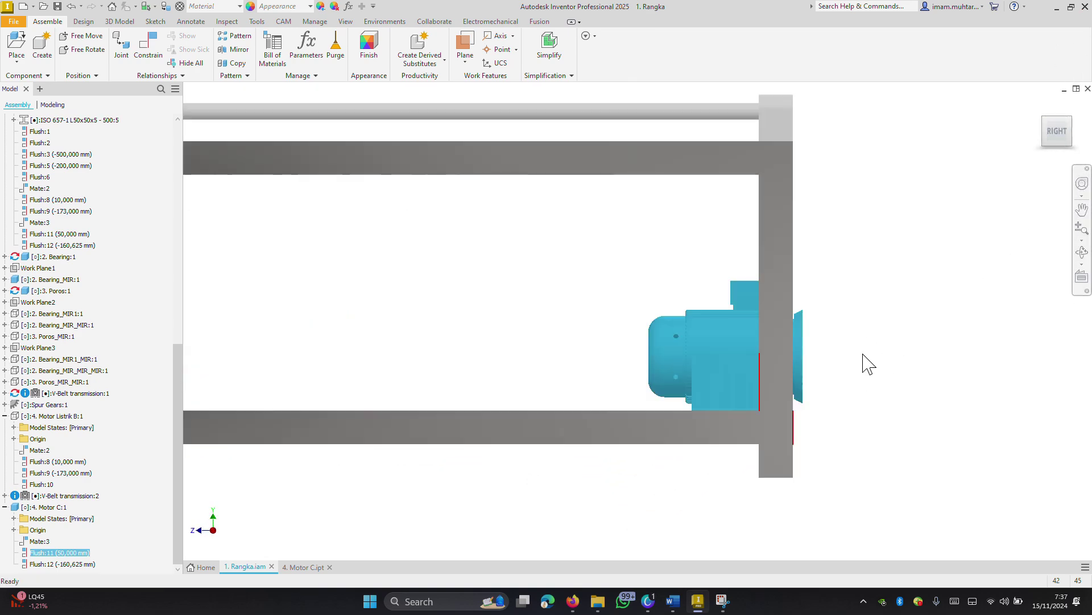
pyautogui.moveTo(860, 362)
pyautogui.keyDown('shift'); pyautogui.mouseDown(button='middle')
pyautogui.moveTo(803, 364)
pyautogui.moveTo(818, 376)
pyautogui.moveTo(757, 356)
pyautogui.moveTo(822, 361)
pyautogui.moveTo(936, 329)
pyautogui.mouseUp(button='middle'); pyautogui.keyUp('shift')
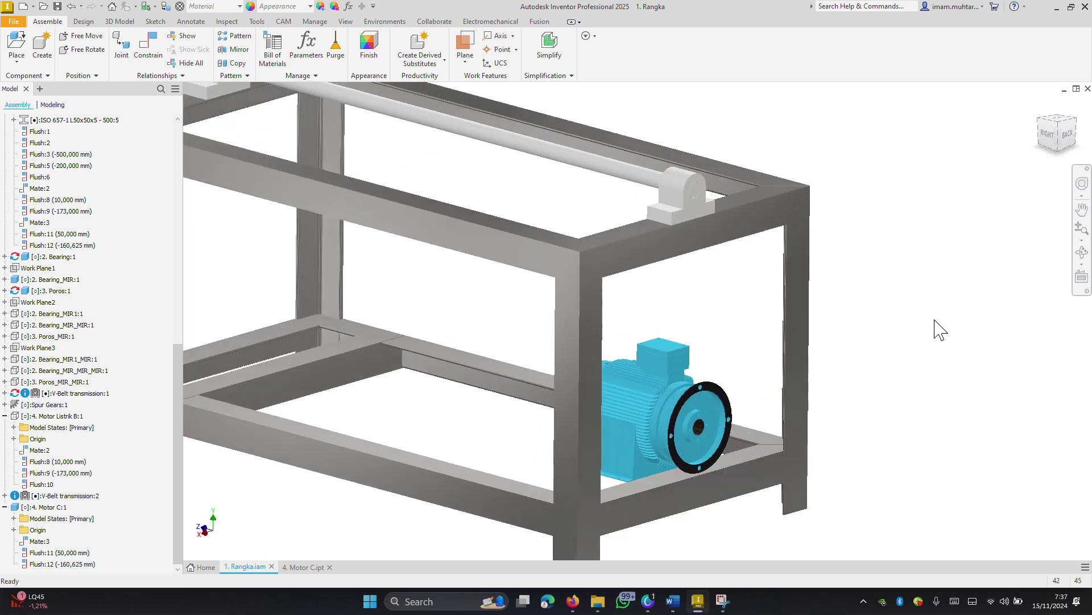
pyautogui.scroll(-5, 819, 405)
pyautogui.scroll(5, 797, 421)
pyautogui.moveTo(805, 407)
pyautogui.keyDown('shift'); pyautogui.mouseDown(button='middle')
pyautogui.moveTo(825, 383)
pyautogui.moveTo(824, 398)
pyautogui.mouseUp(button='middle'); pyautogui.keyUp('shift')
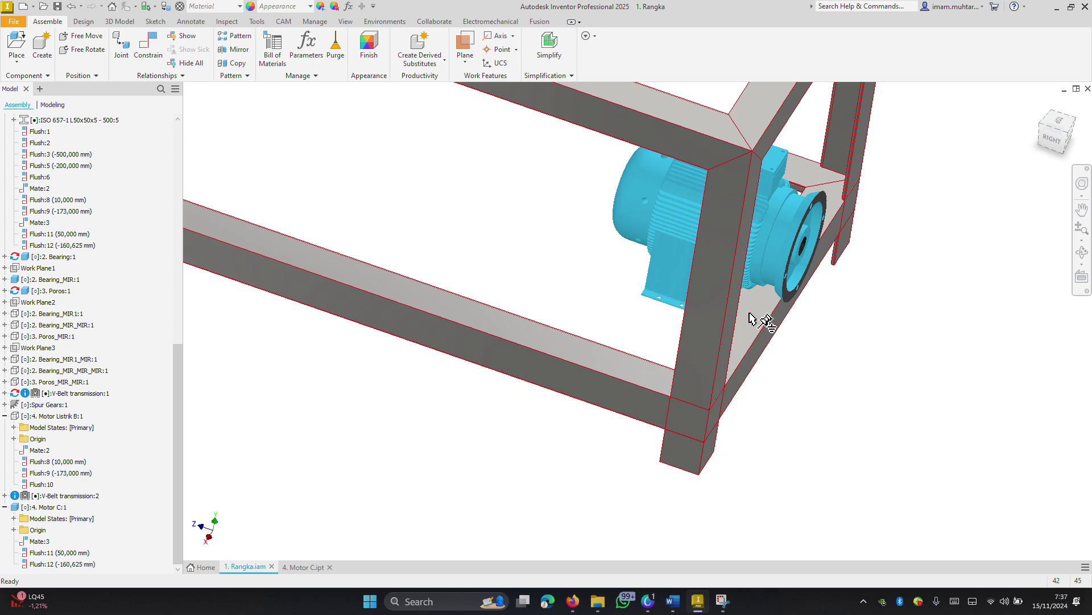
pyautogui.scroll(-2, 760, 321)
pyautogui.scroll(-2, 746, 325)
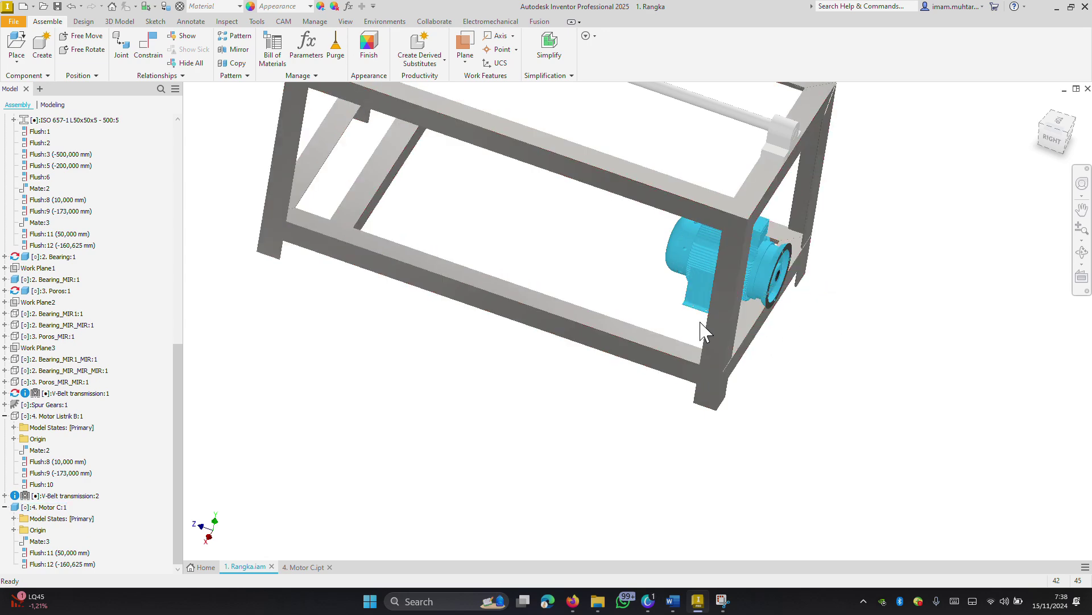
pyautogui.scroll(-2, 702, 317)
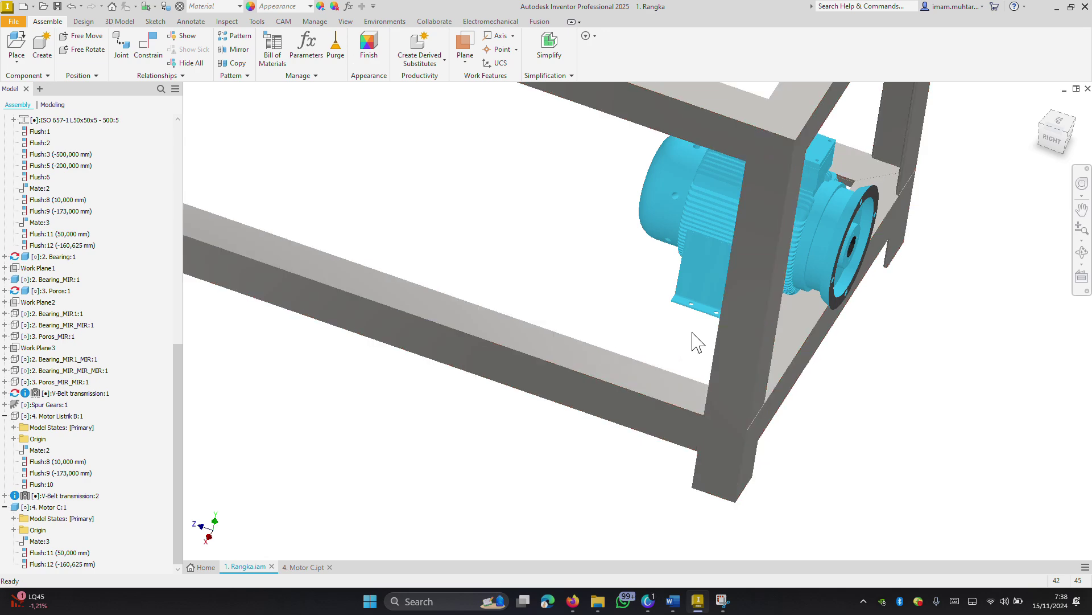
# - Orbit and zoom around the frame and motor to inspect them from several angles
pyautogui.scroll(3, 736, 340)
pyautogui.scroll(-2, 736, 341)
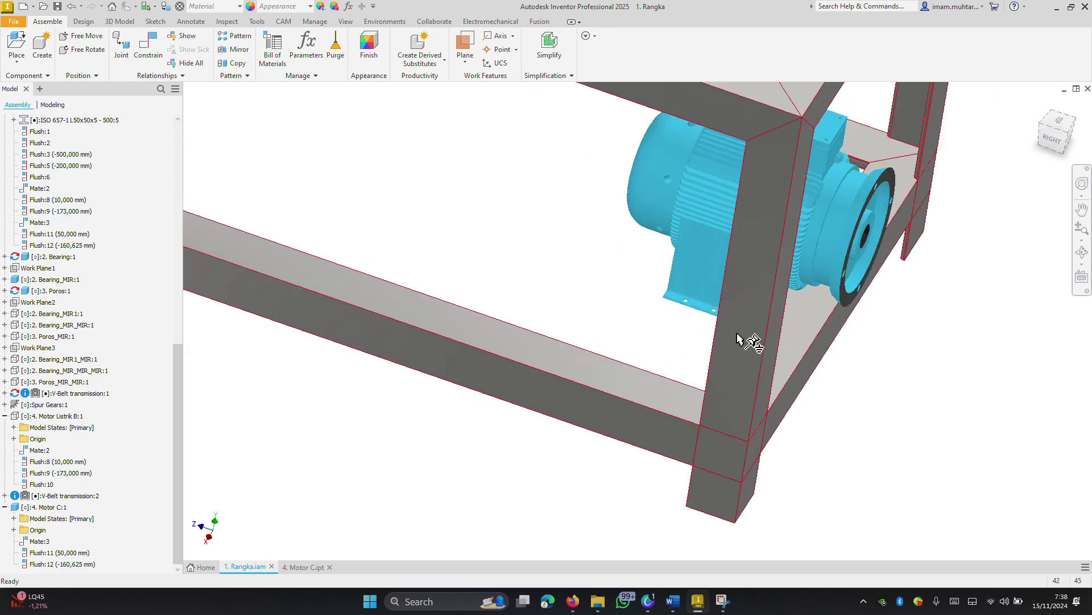
pyautogui.moveTo(737, 334)
pyautogui.keyDown('shift'); pyautogui.mouseDown(button='middle')
pyautogui.moveTo(781, 329)
pyautogui.moveTo(806, 341)
pyautogui.mouseUp(button='middle'); pyautogui.keyUp('shift')
pyautogui.scroll(-5, 949, 369)
pyautogui.keyDown('shift'); pyautogui.moveTo(946, 368); pyautogui.dragTo(932, 360, button='middle'); pyautogui.keyUp('shift')
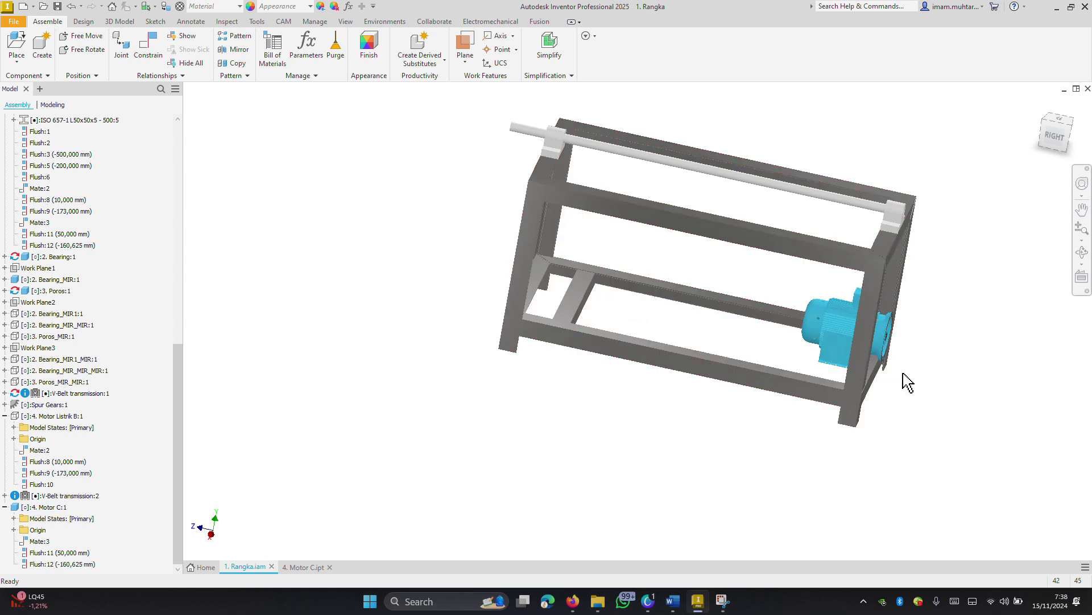
pyautogui.keyDown('shift'); pyautogui.moveTo(905, 378); pyautogui.dragTo(842, 400, button='middle'); pyautogui.keyUp('shift')
pyautogui.scroll(-5, 841, 394)
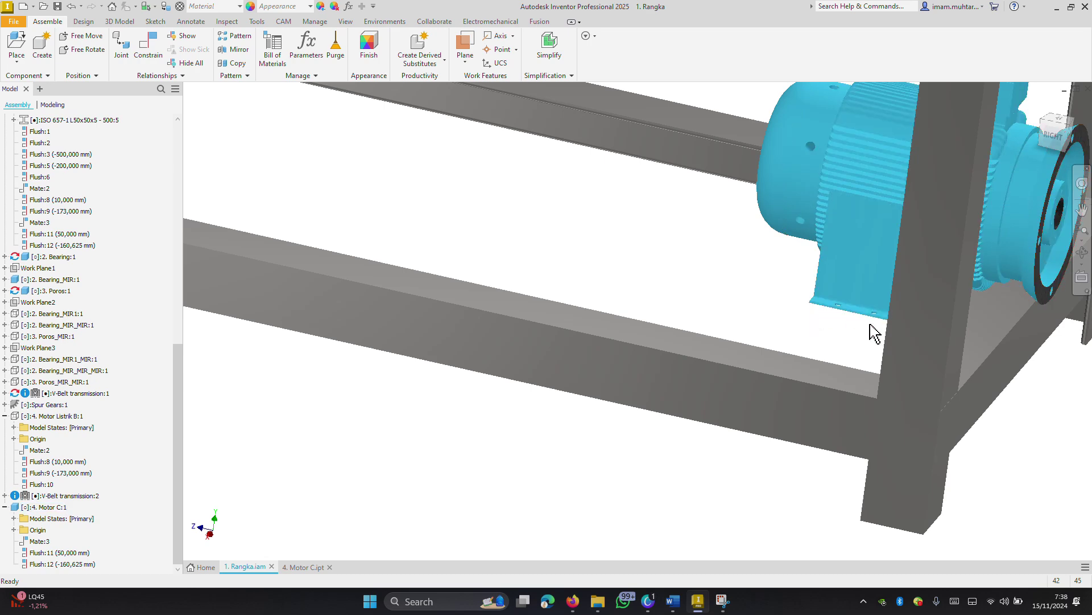
pyautogui.scroll(5, 952, 366)
pyautogui.keyDown('shift'); pyautogui.moveTo(984, 358); pyautogui.dragTo(990, 371, button='middle'); pyautogui.keyUp('shift')
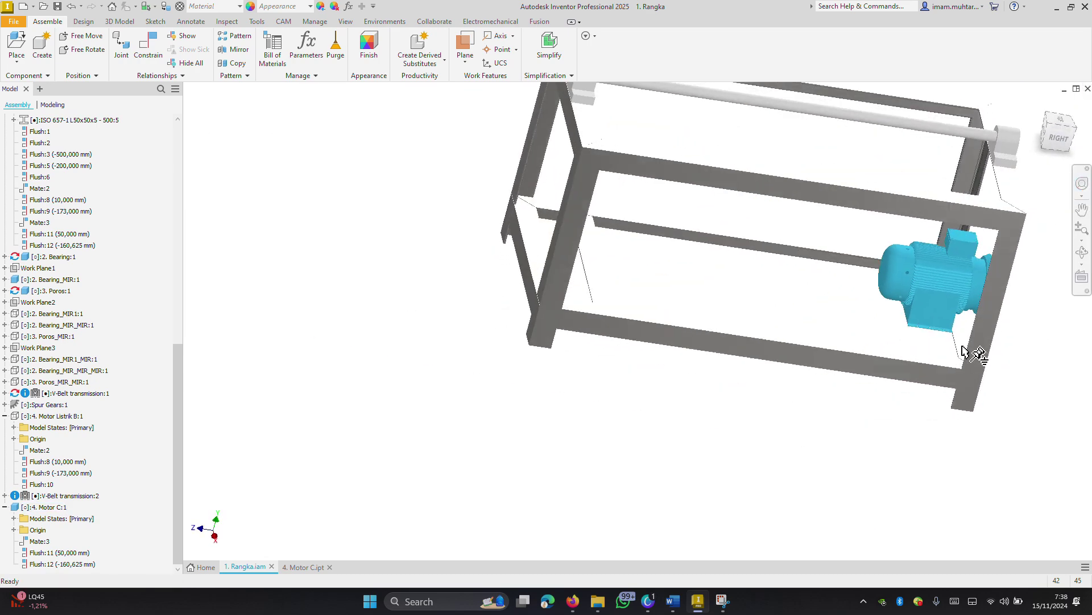
pyautogui.scroll(-5, 962, 353)
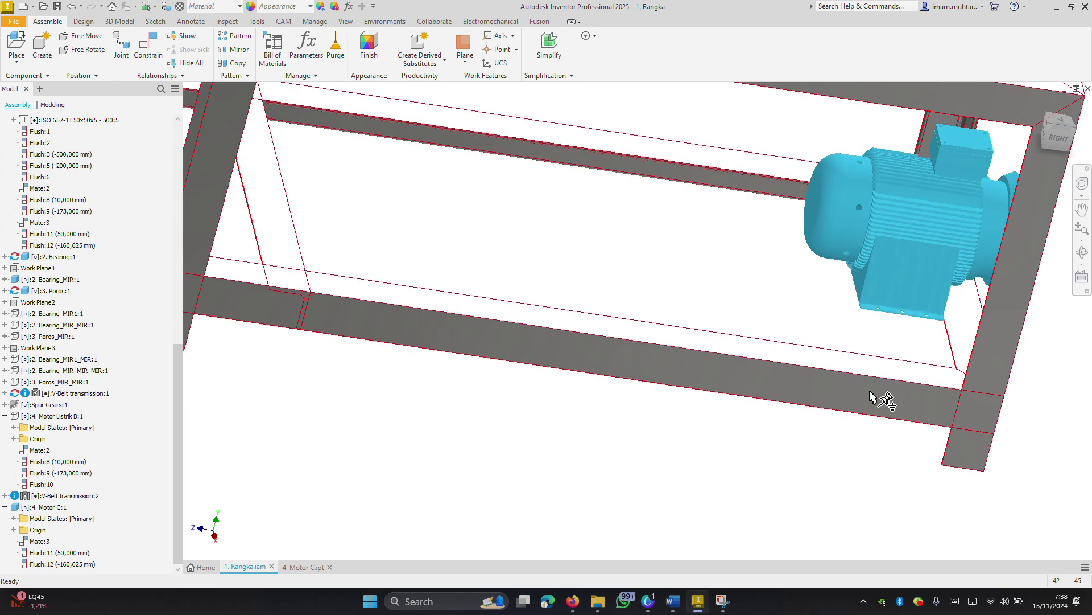
pyautogui.scroll(3, 954, 356)
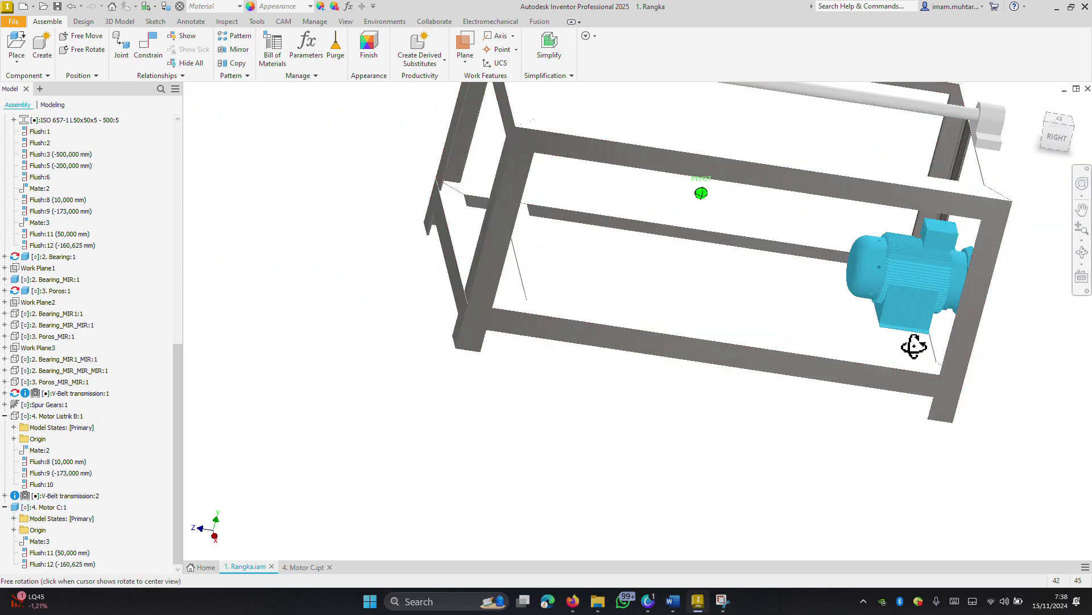
pyautogui.moveTo(910, 344)
pyautogui.keyDown('shift'); pyautogui.mouseDown(button='middle')
pyautogui.moveTo(907, 357)
pyautogui.moveTo(989, 389)
pyautogui.mouseUp(button='middle'); pyautogui.keyUp('shift')
pyautogui.scroll(3, 739, 387)
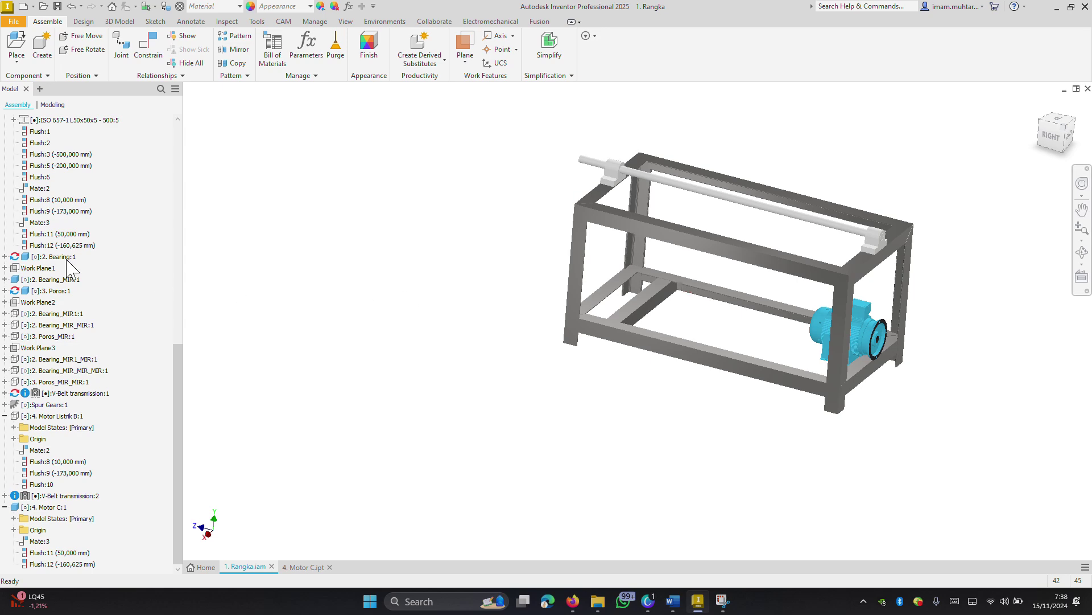
pyautogui.scroll(5, 68, 268)
pyautogui.scroll(5, 57, 256)
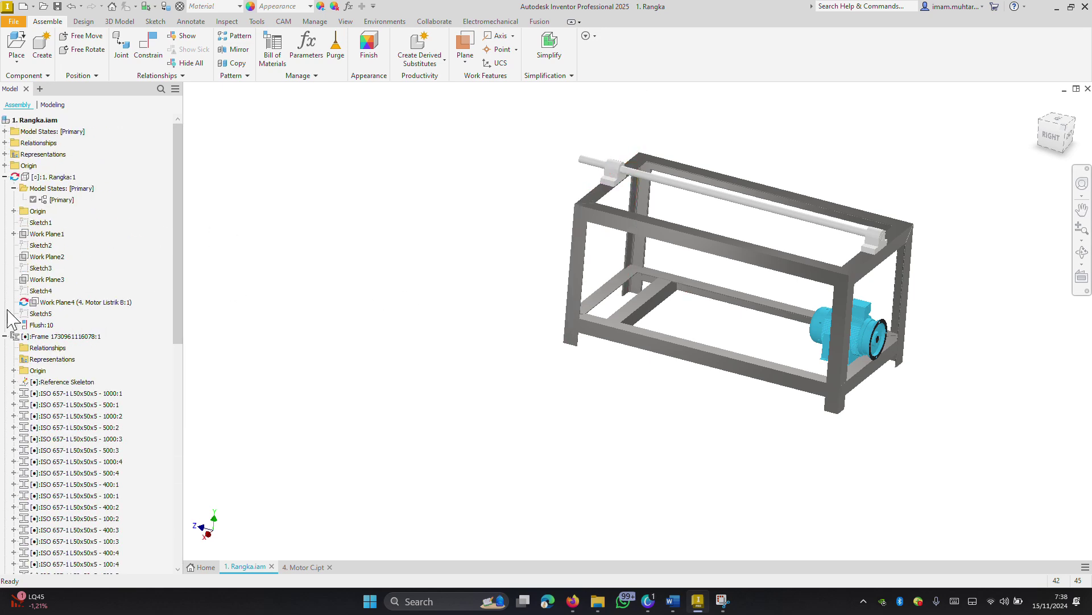
# - Collapse Frame, Motor Listrik B:1, Motor C:1, Model States and Rangka:1 in the browser
pyautogui.click(4, 336)
pyautogui.scroll(-3, 4, 398)
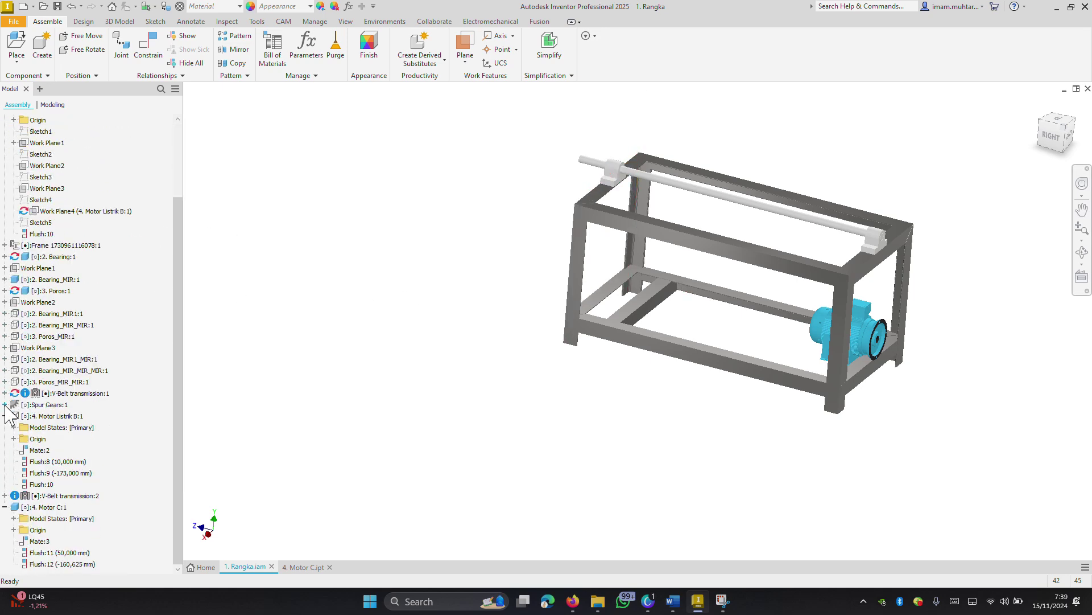
pyautogui.click(5, 416)
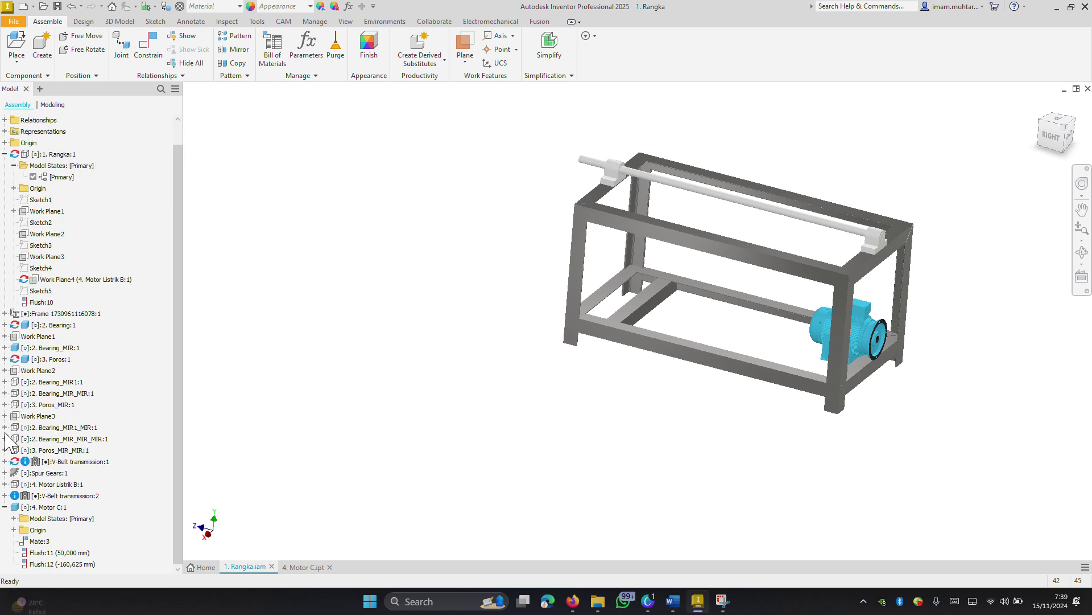
pyautogui.click(5, 507)
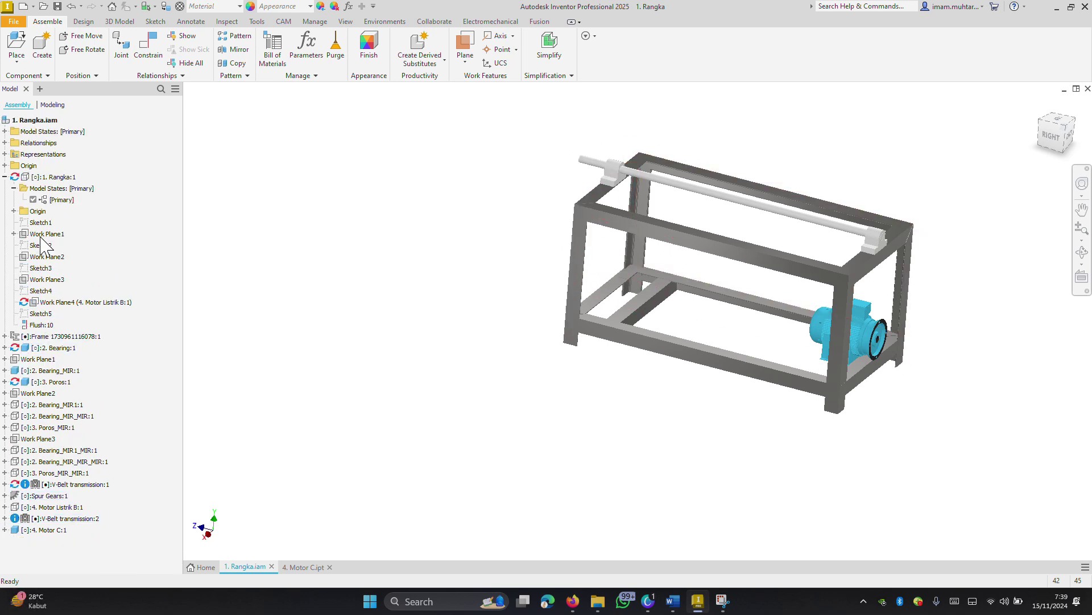
pyautogui.click(13, 188)
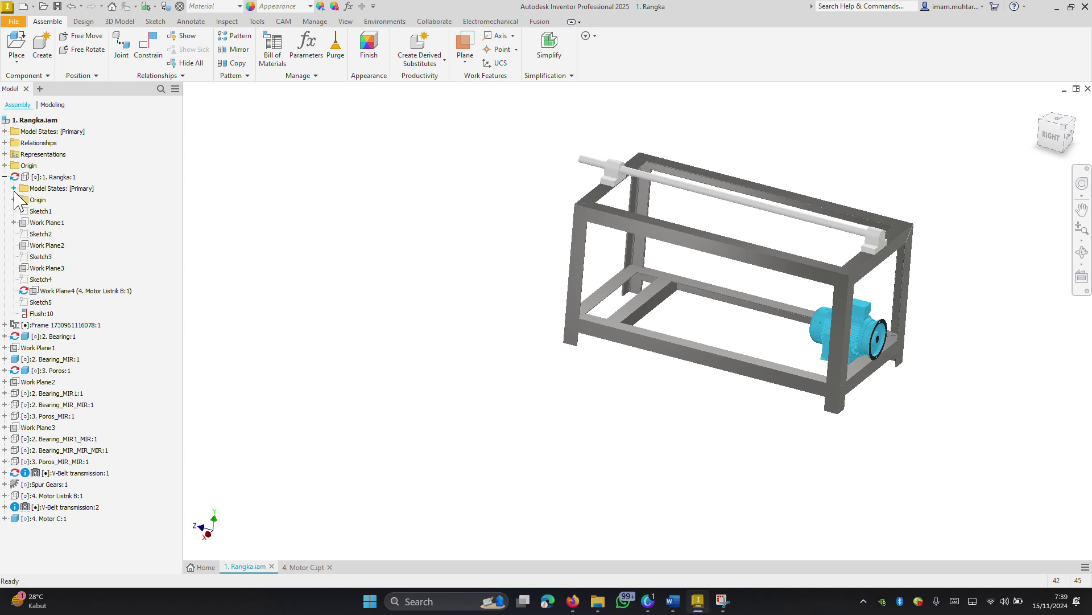
pyautogui.click(5, 177)
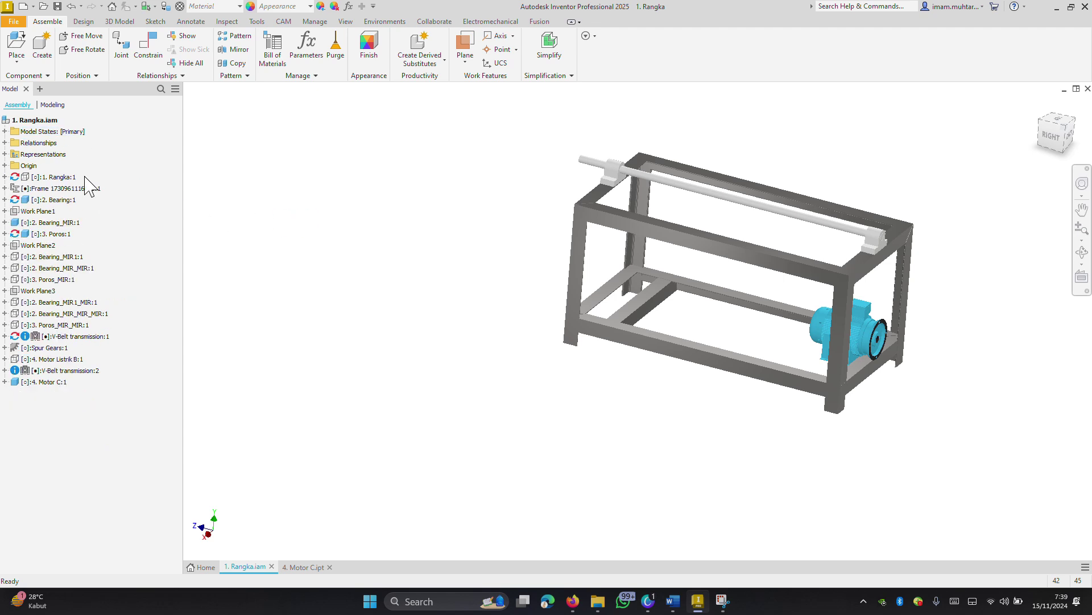
# - Open the 1. Rangka:1 frame part for in-place editing
pyautogui.click(46, 177)
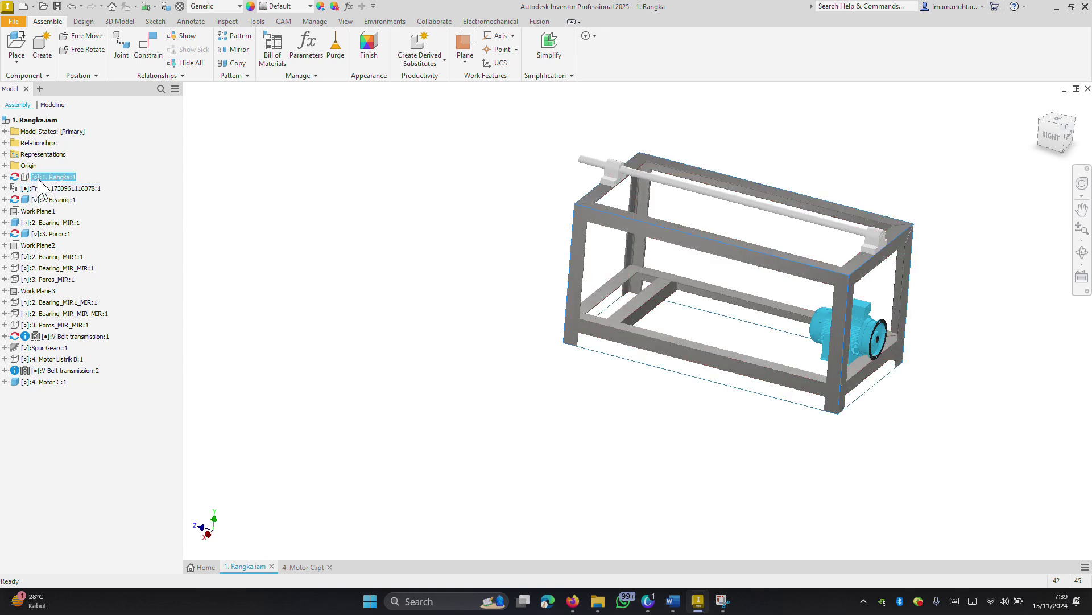
pyautogui.click(307, 219)
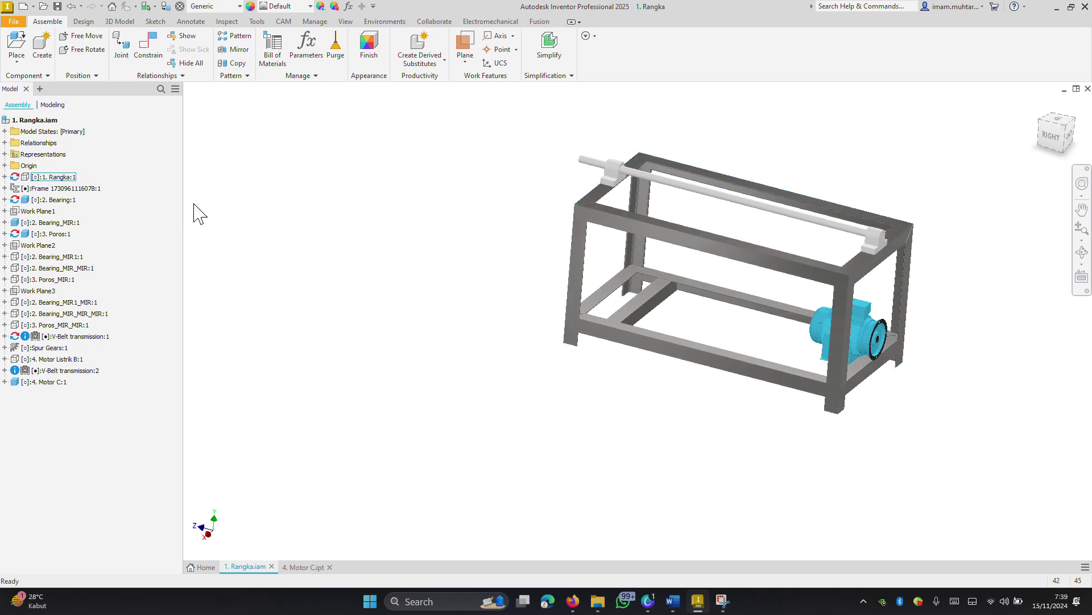
pyautogui.doubleClick(26, 178)
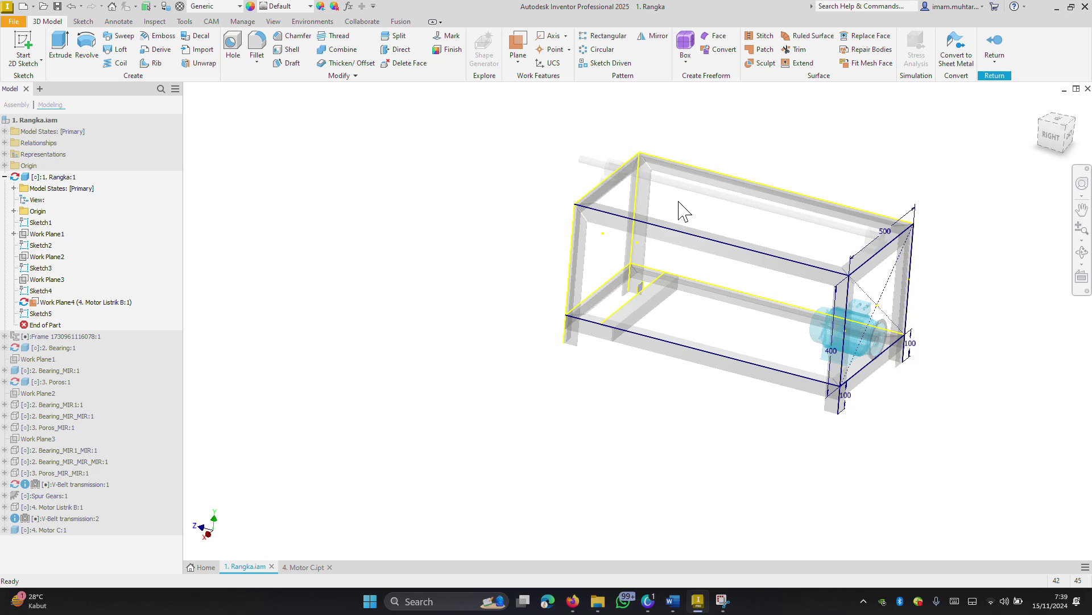
# - Return to the assembly, then reopen 1. Rangka:1 for in-place editing
pyautogui.click(1003, 43)
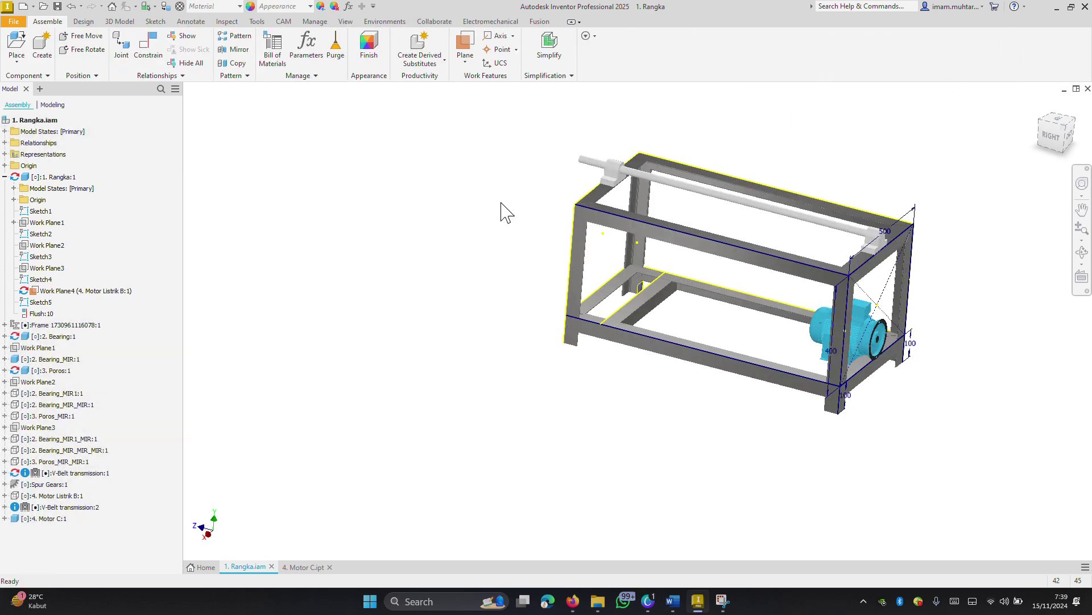
pyautogui.doubleClick(55, 177)
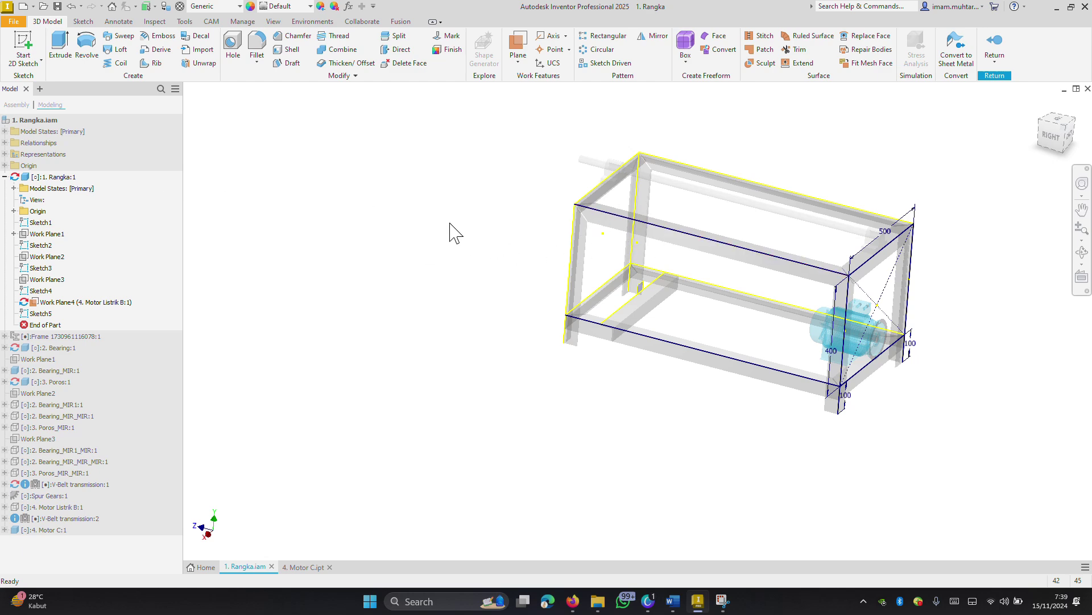
pyautogui.scroll(-5, 909, 387)
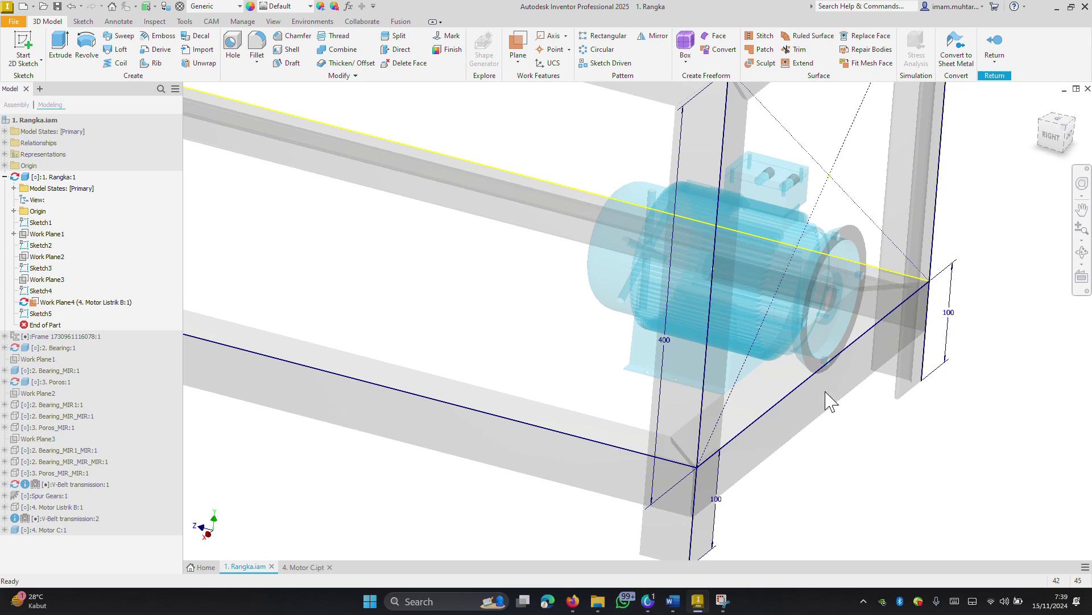
pyautogui.scroll(5, 657, 407)
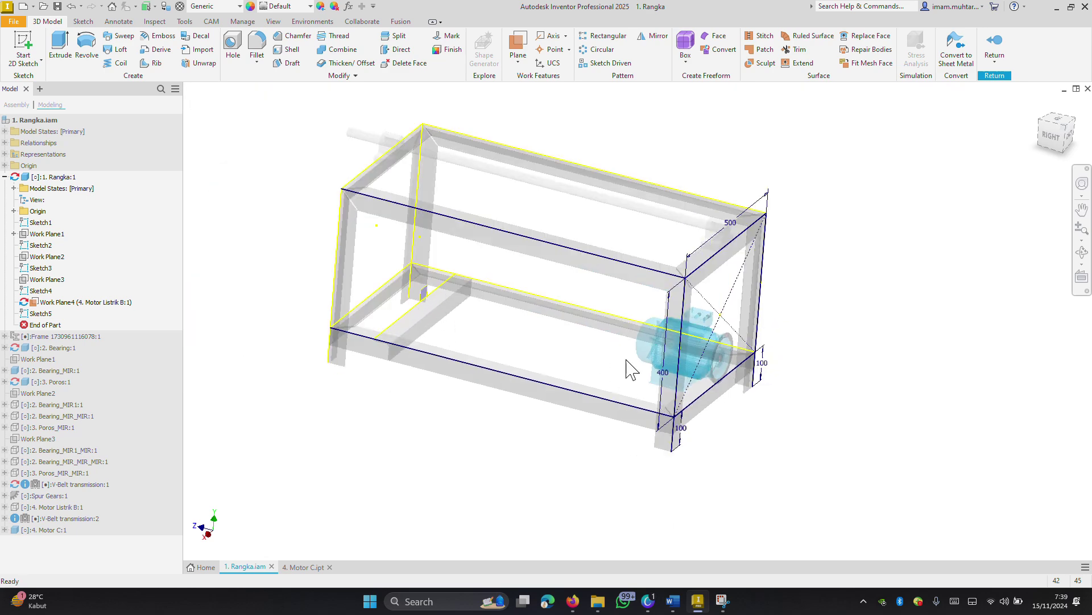
pyautogui.scroll(-3, 668, 398)
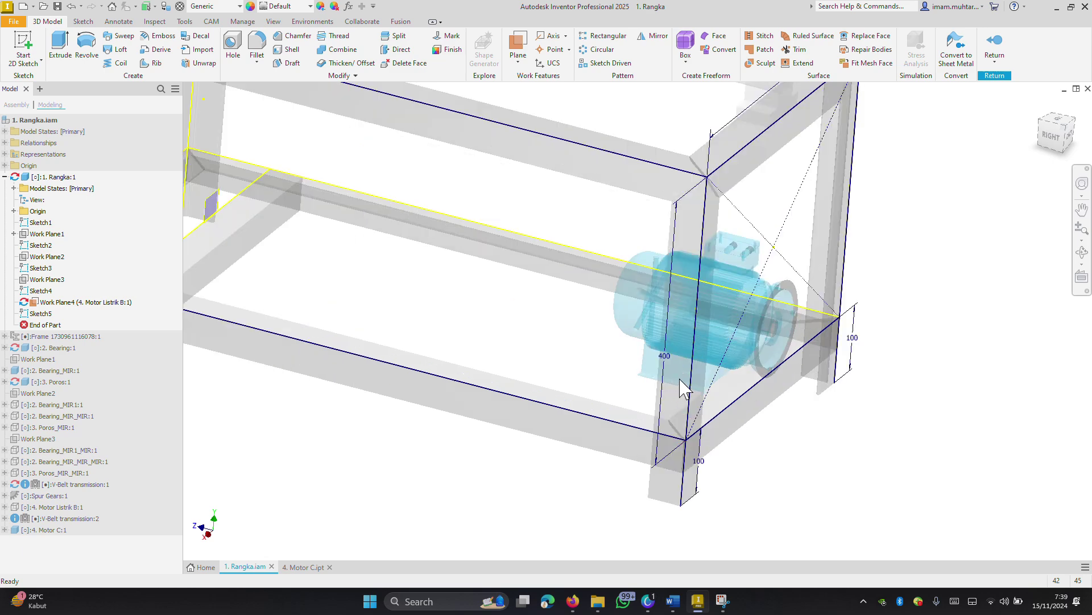
pyautogui.scroll(2, 768, 323)
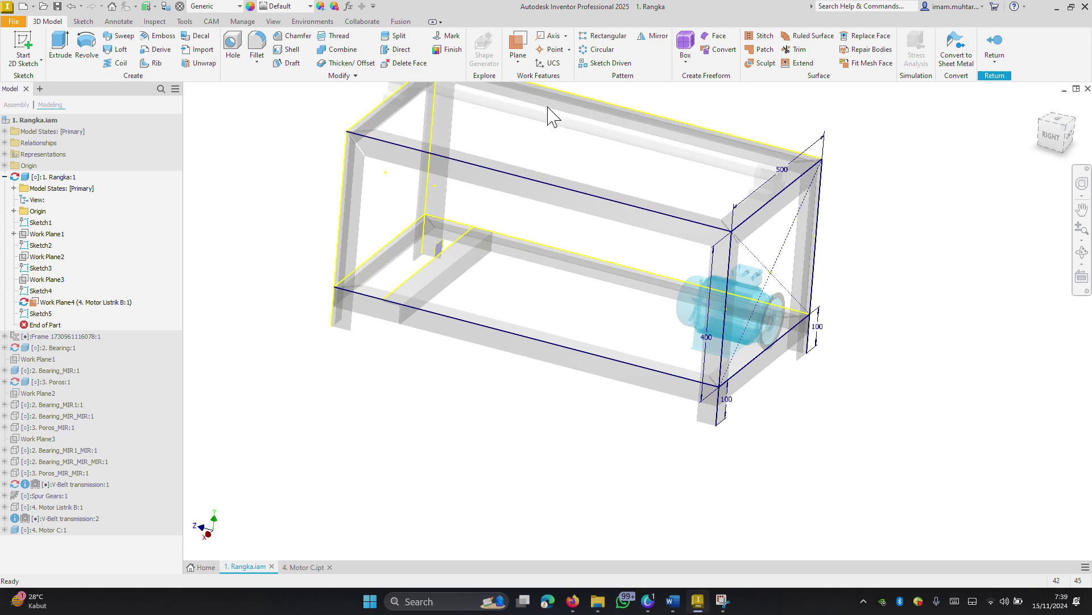
# - Create a work plane on the Motor C housing face at 0 offset
pyautogui.click(518, 45)
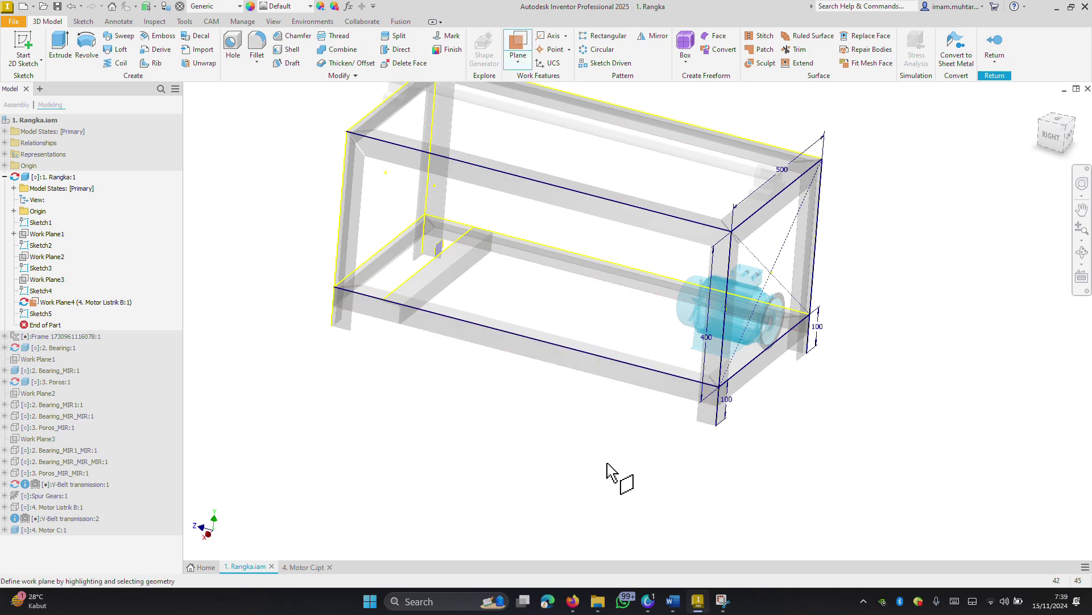
pyautogui.moveTo(607, 470)
pyautogui.keyDown('shift'); pyautogui.mouseDown(button='middle')
pyautogui.moveTo(644, 461)
pyautogui.moveTo(695, 477)
pyautogui.moveTo(691, 445)
pyautogui.moveTo(707, 444)
pyautogui.mouseUp(button='middle'); pyautogui.keyUp('shift')
pyautogui.scroll(-5, 687, 340)
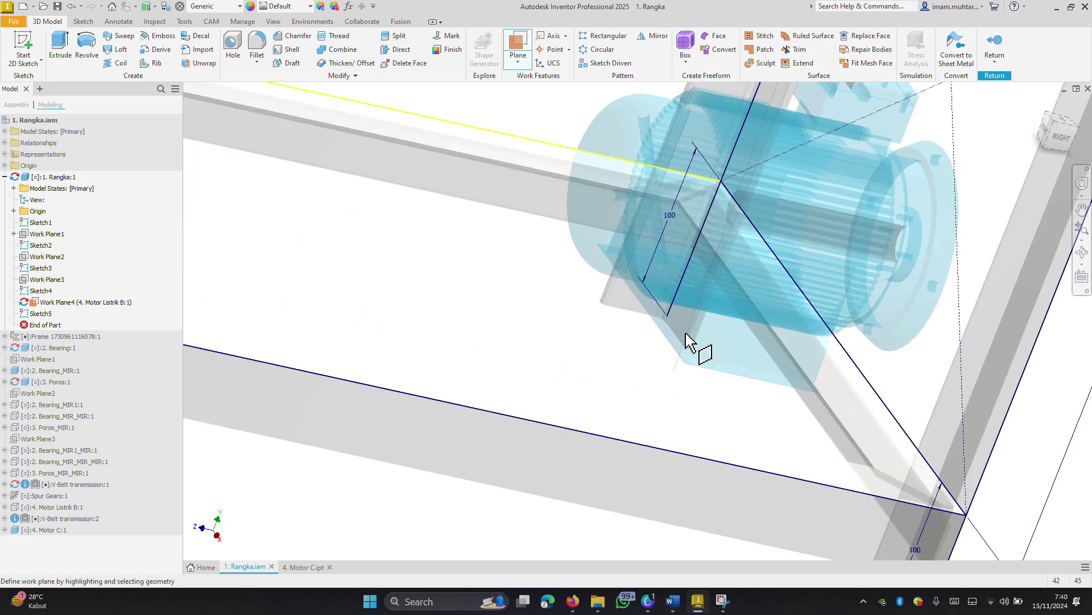
pyautogui.scroll(-2, 687, 339)
pyautogui.scroll(-2, 674, 441)
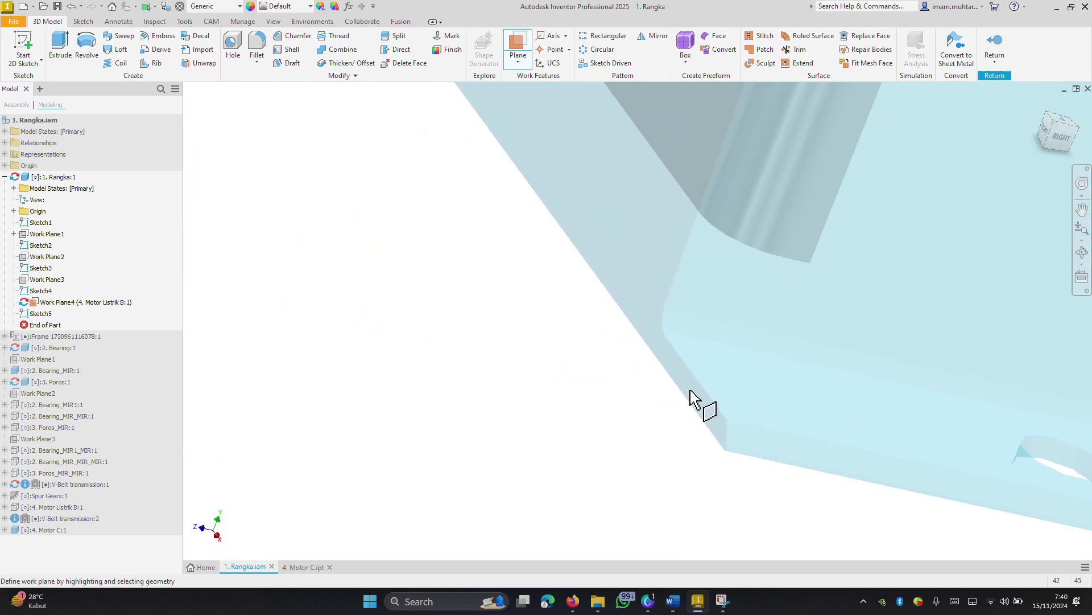
pyautogui.click(697, 390)
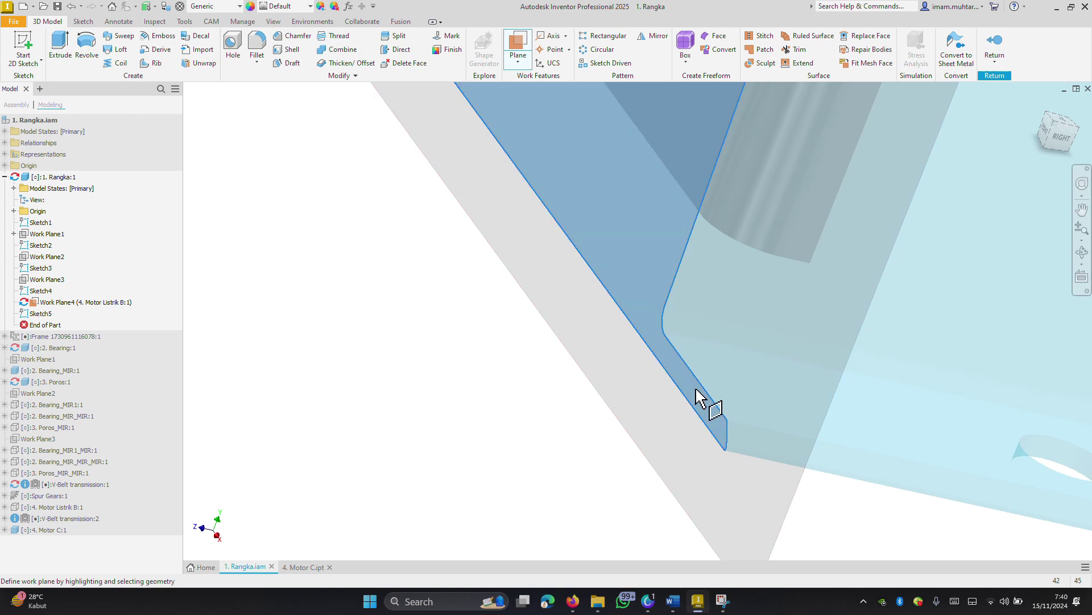
pyautogui.click(604, 414)
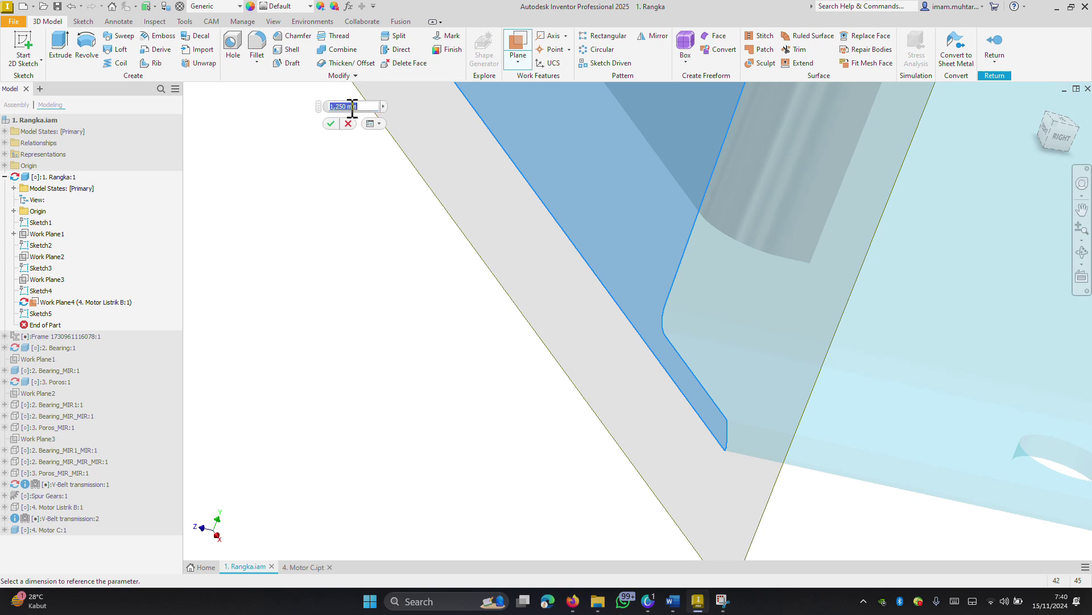
pyautogui.write('0')
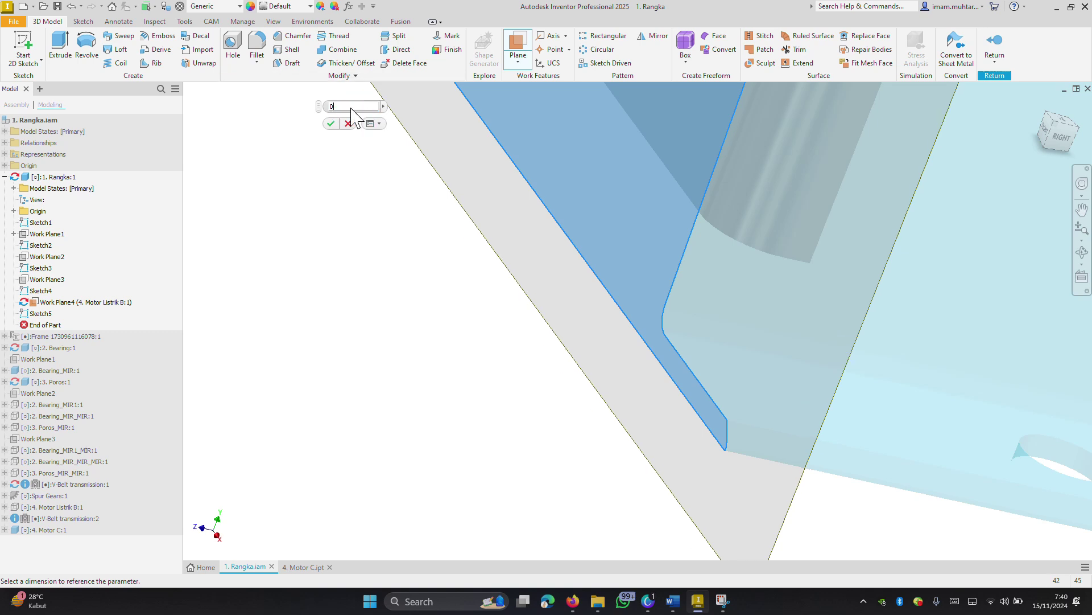
pyautogui.press('Return')
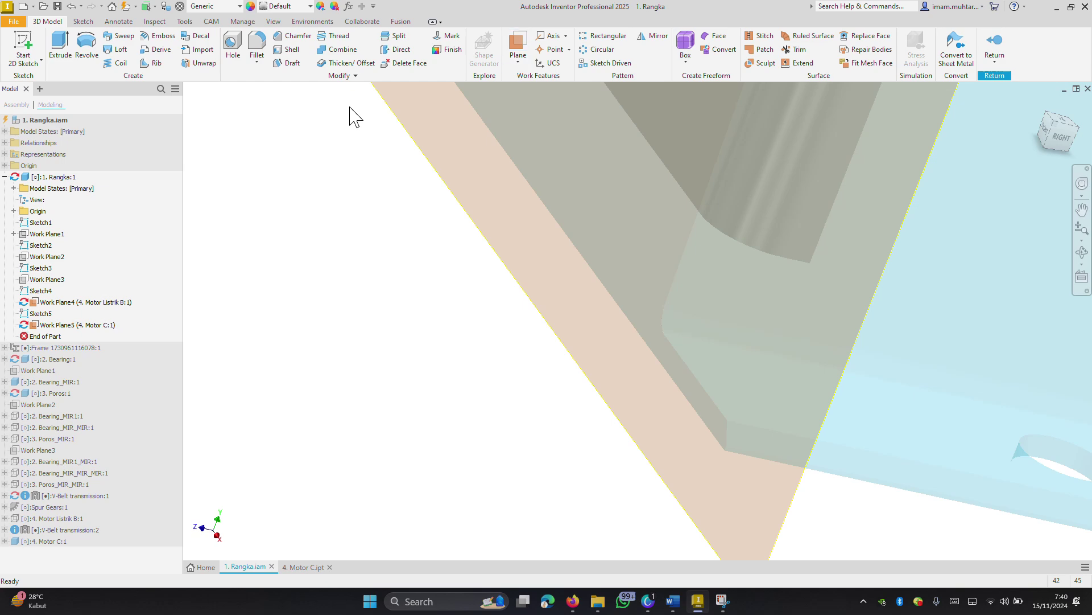
# - Select Work Plane5 and view it straight on with Look At
pyautogui.scroll(-3, 483, 244)
pyautogui.scroll(-3, 564, 287)
pyautogui.scroll(-3, 620, 290)
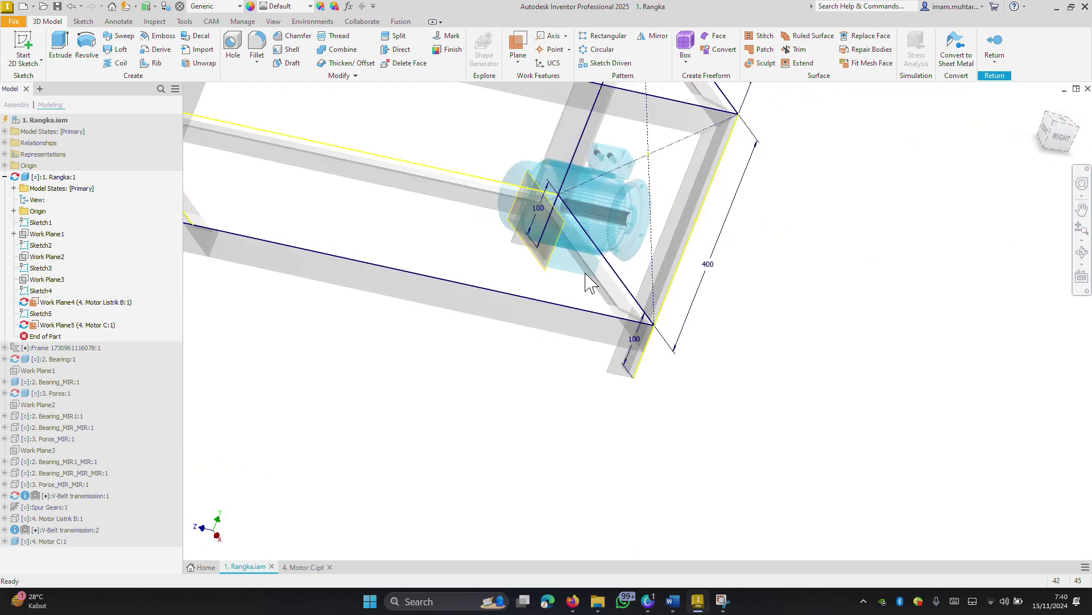
pyautogui.click(546, 269)
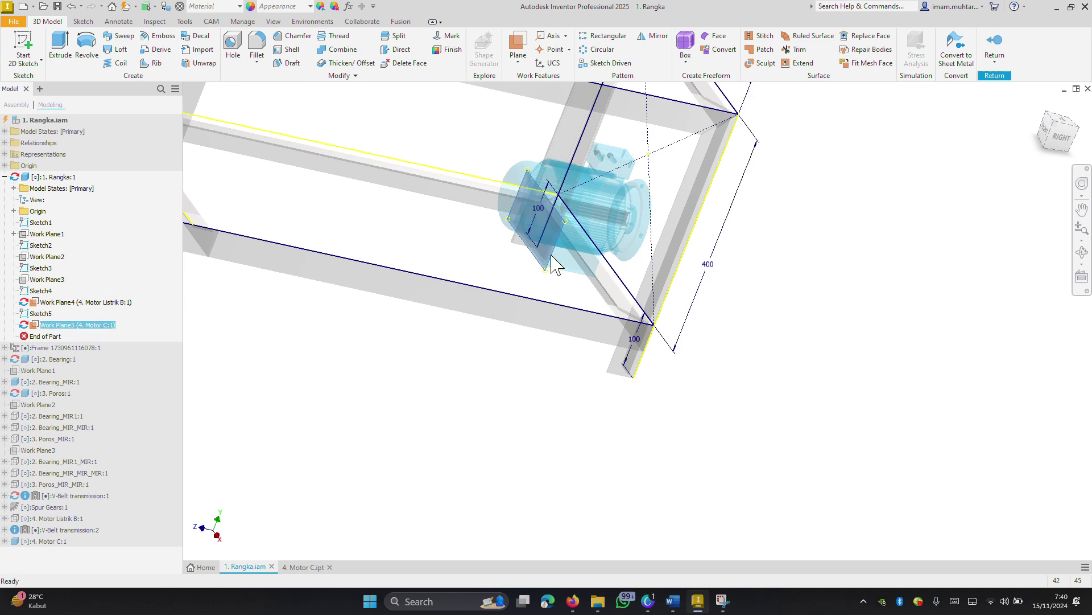
pyautogui.press('pageup')
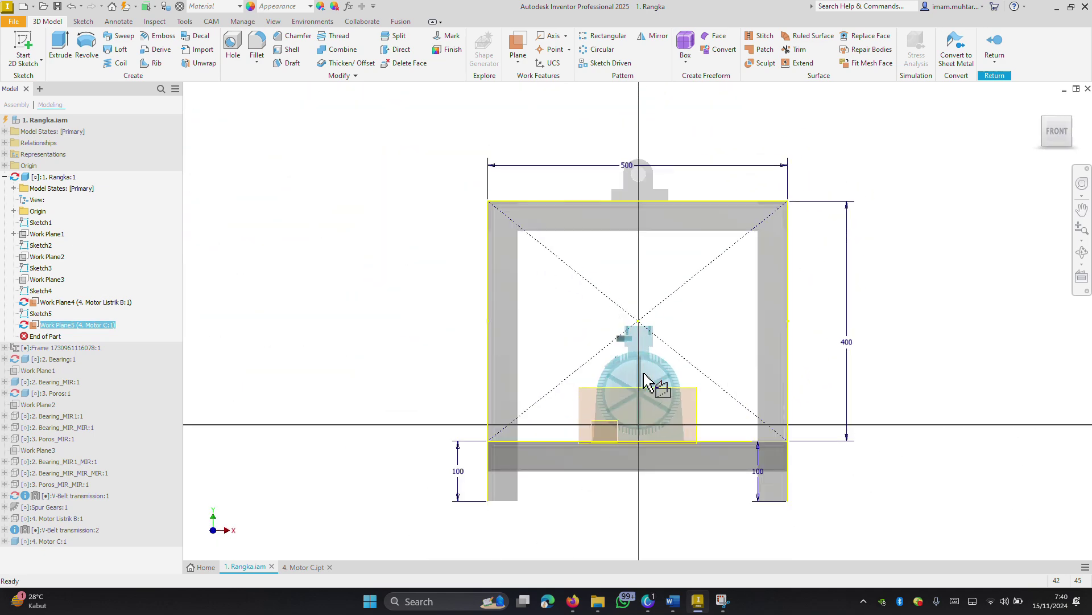
# - Sketch on Work Plane5 projecting the bottom edge under the motor, then return to the assembly
pyautogui.click(648, 381)
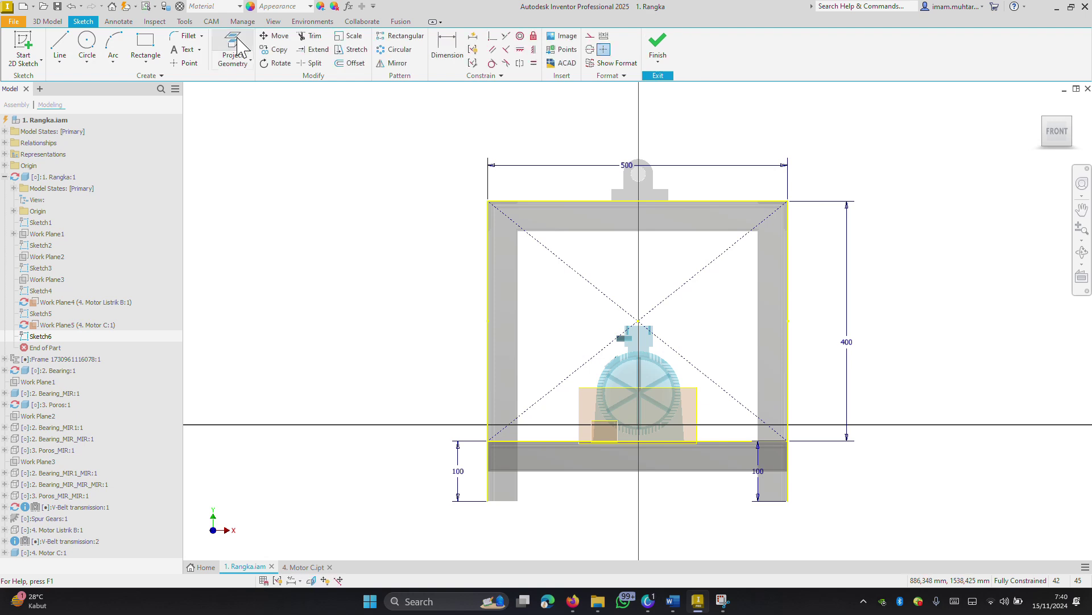
pyautogui.click(234, 45)
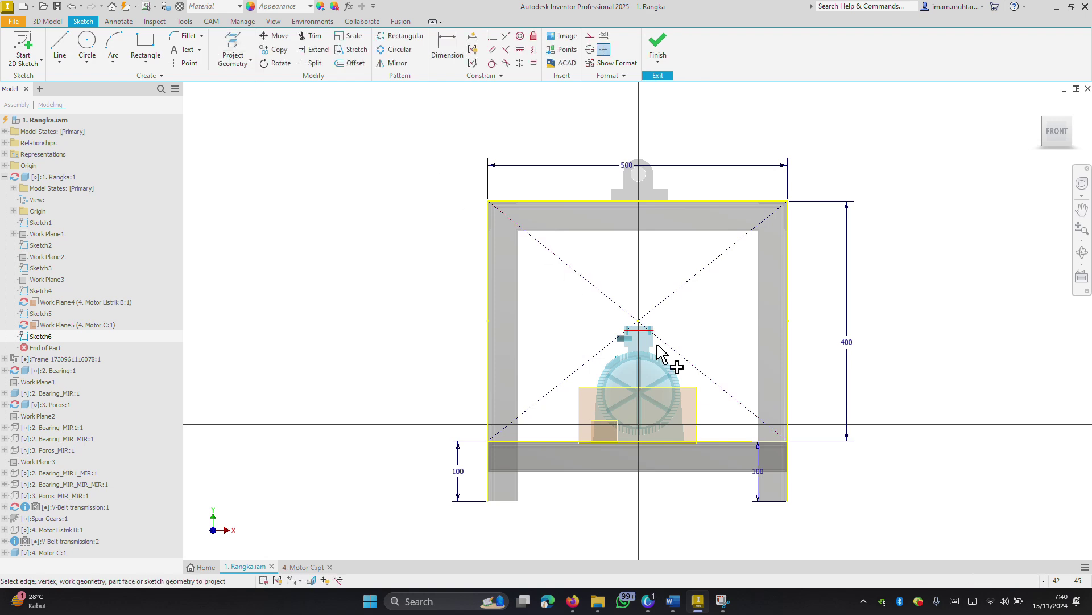
pyautogui.click(730, 443)
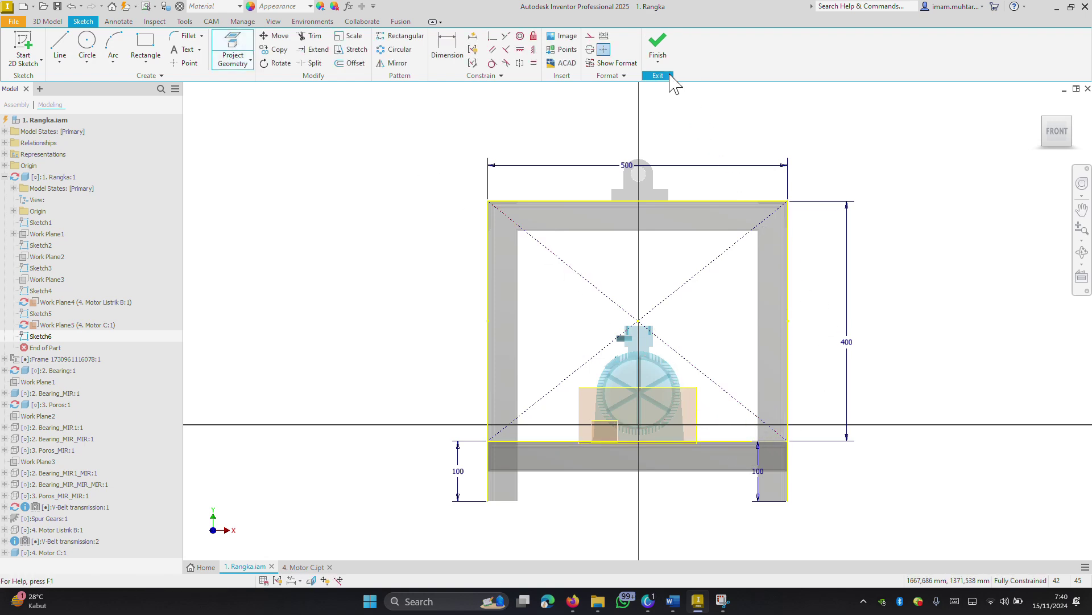
pyautogui.click(659, 52)
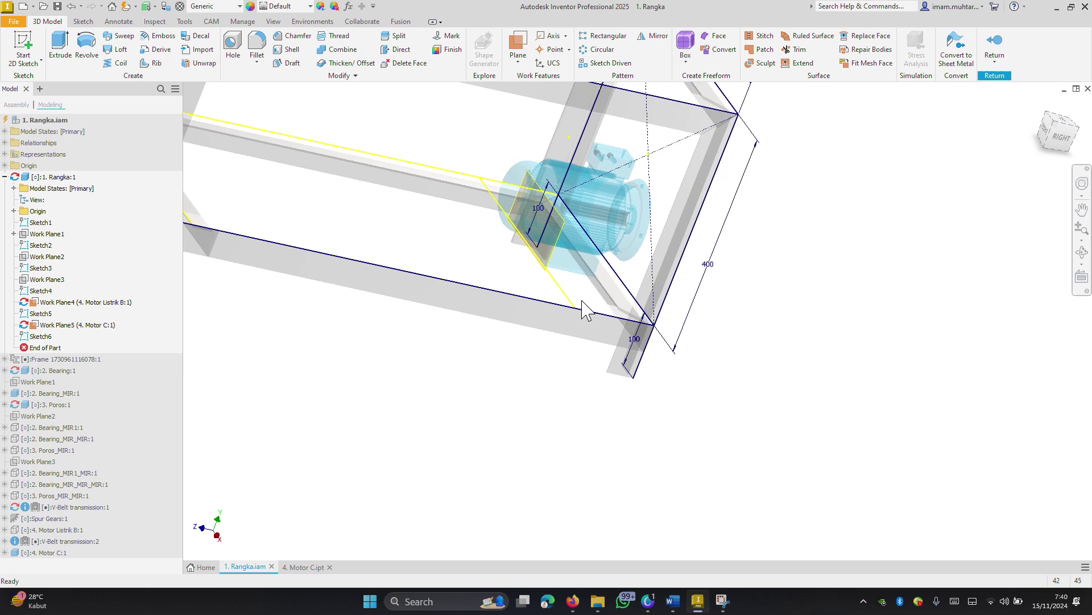
pyautogui.click(997, 50)
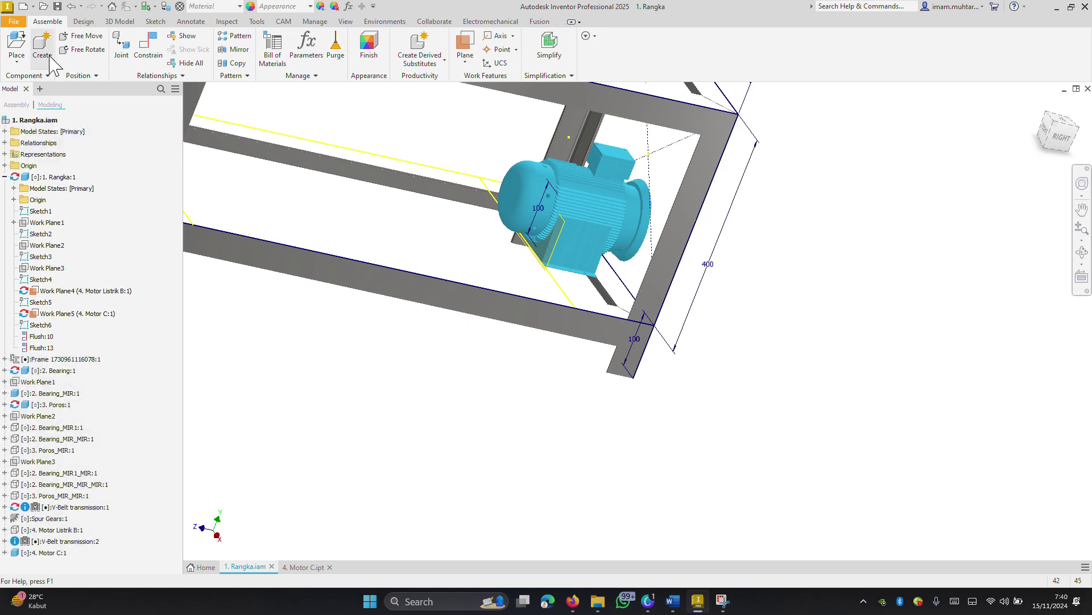
# - Insert a frame member along the projected sketch line, rotated 90° about its placement point
pyautogui.click(84, 21)
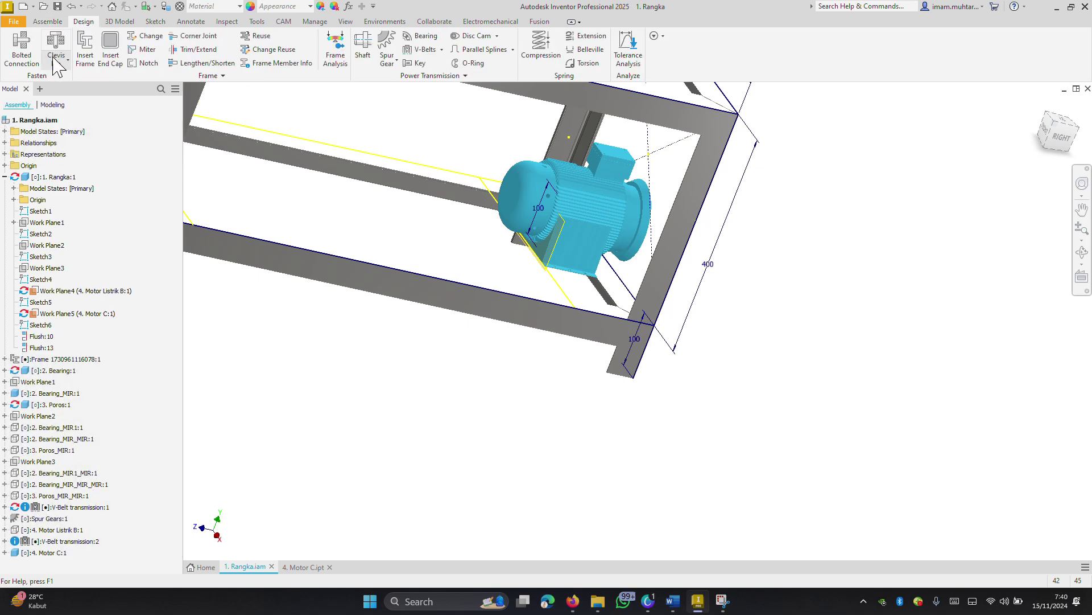
pyautogui.click(85, 49)
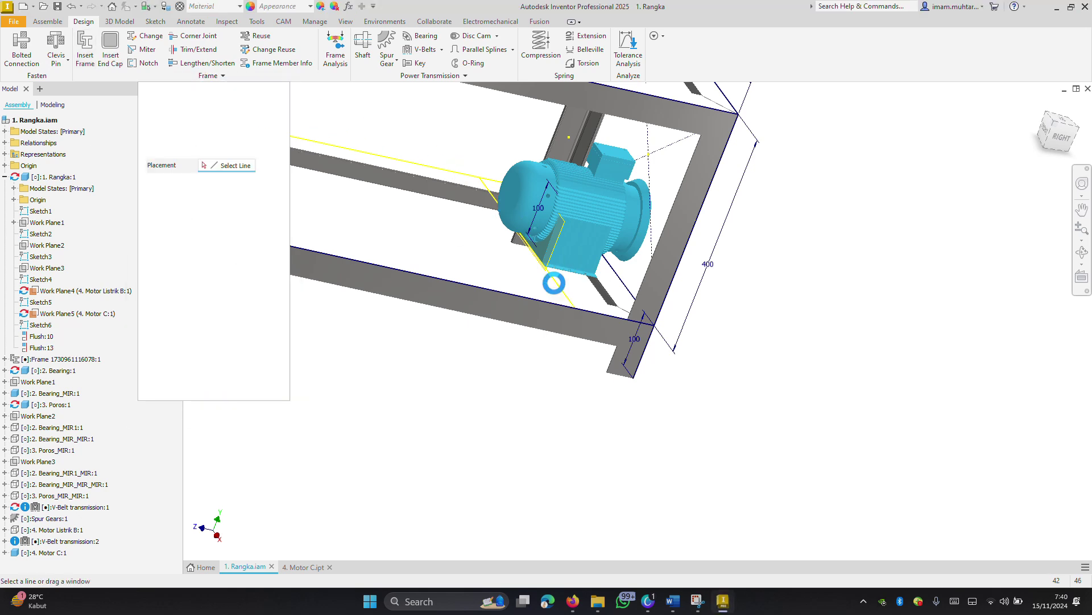
pyautogui.click(560, 293)
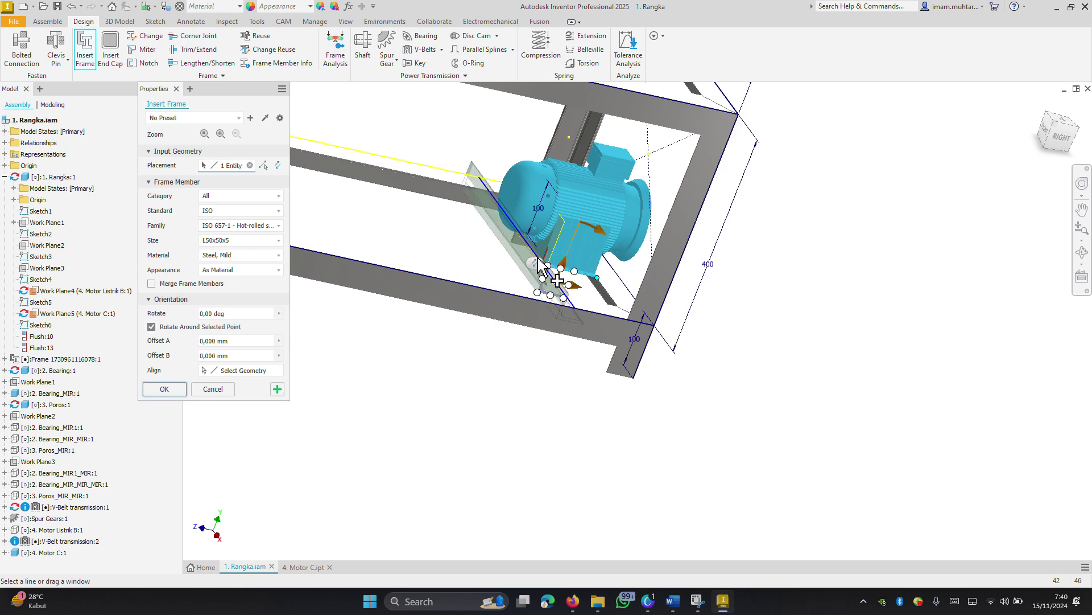
pyautogui.scroll(2, 560, 293)
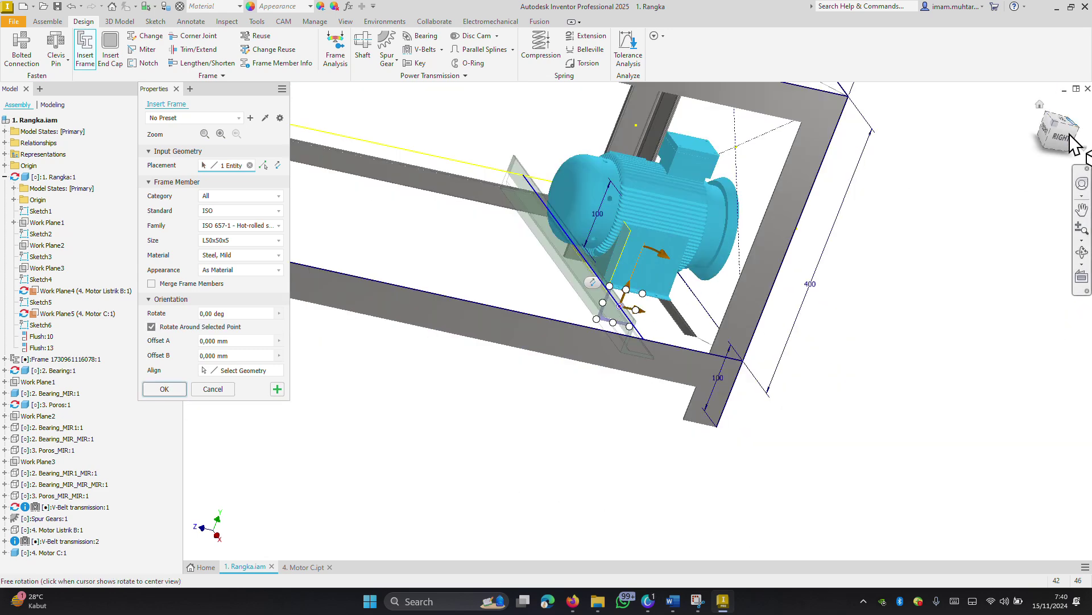
pyautogui.moveTo(1065, 136); pyautogui.dragTo(1034, 153)
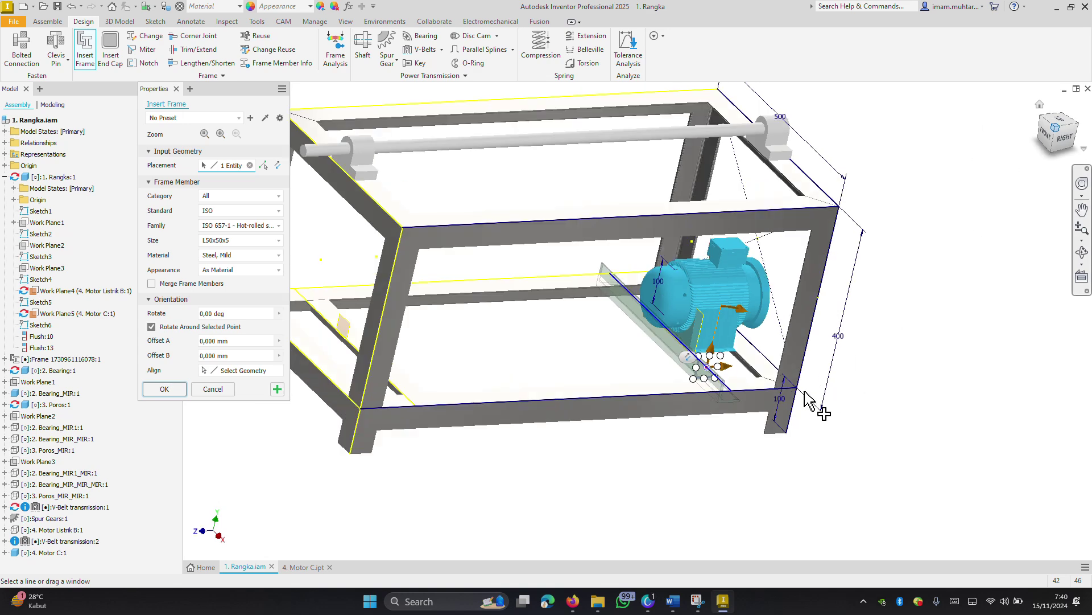
pyautogui.scroll(3, 793, 341)
pyautogui.scroll(3, 666, 469)
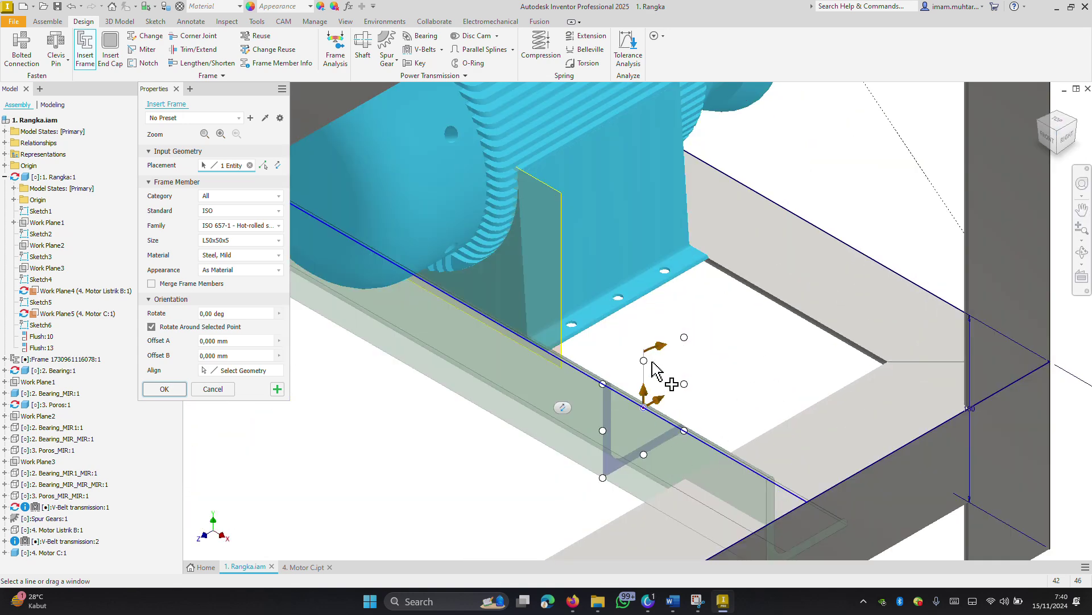
pyautogui.moveTo(662, 348); pyautogui.dragTo(740, 398)
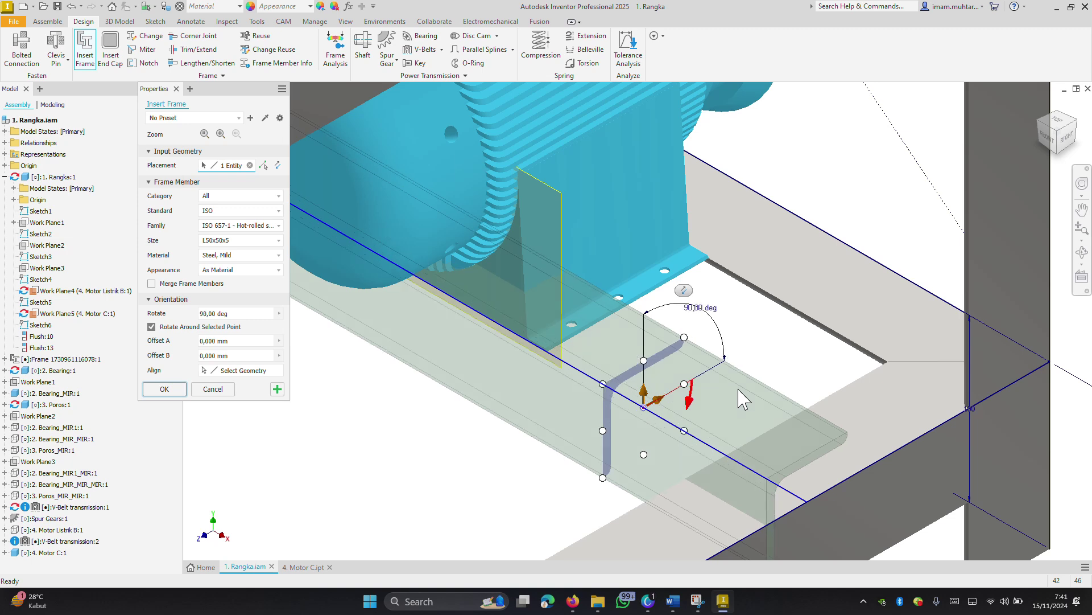
pyautogui.click(604, 386)
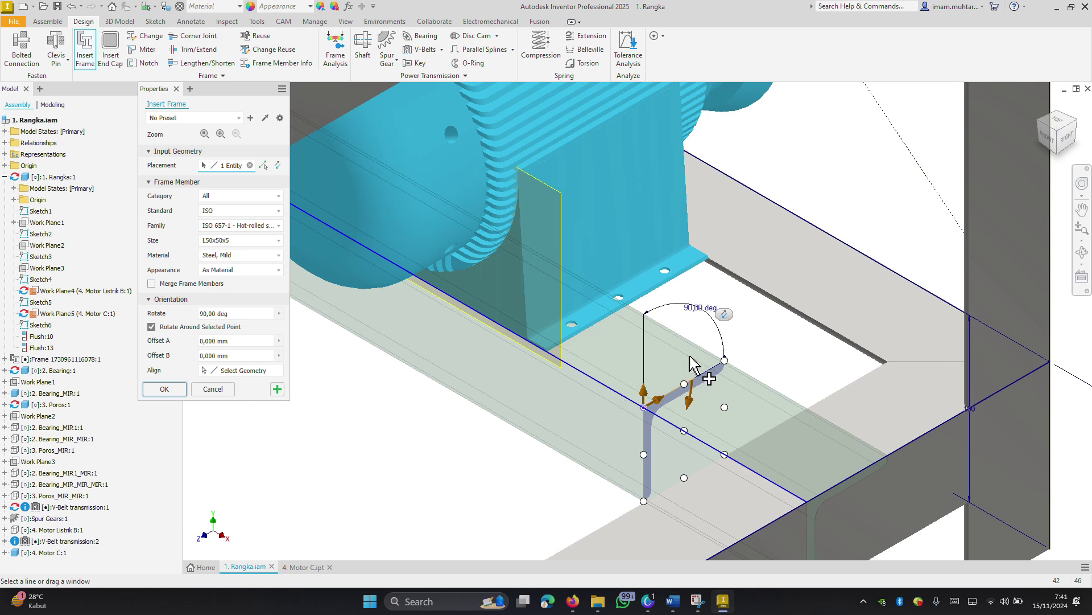
pyautogui.scroll(2, 700, 372)
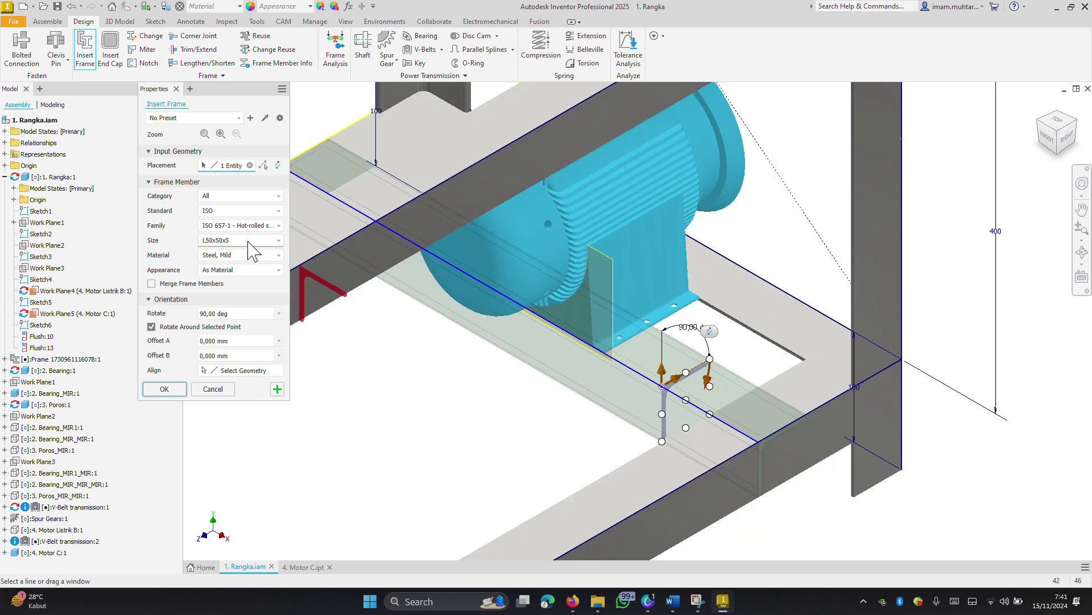
# - Set the member to ISO 657-2 unequal-leg angle, size 60x40x5, and accept it
pyautogui.click(273, 227)
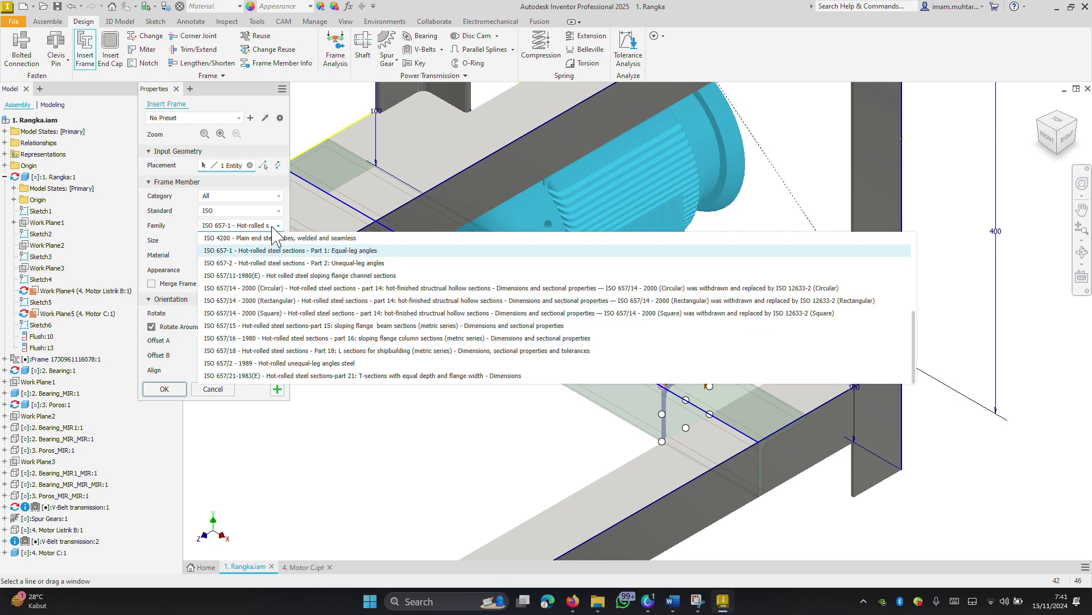
pyautogui.click(387, 262)
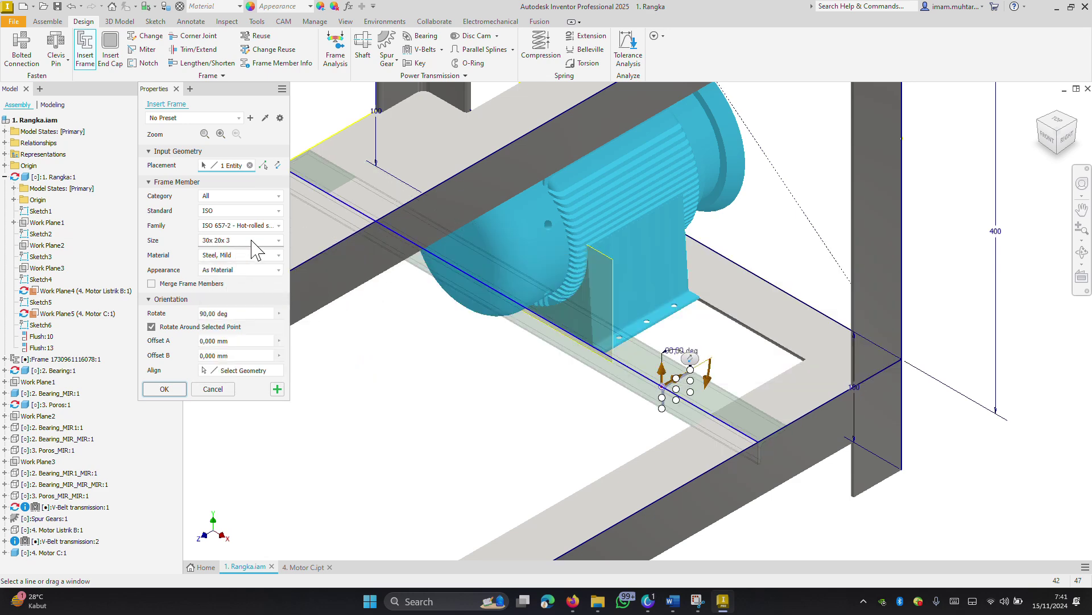
pyautogui.click(251, 239)
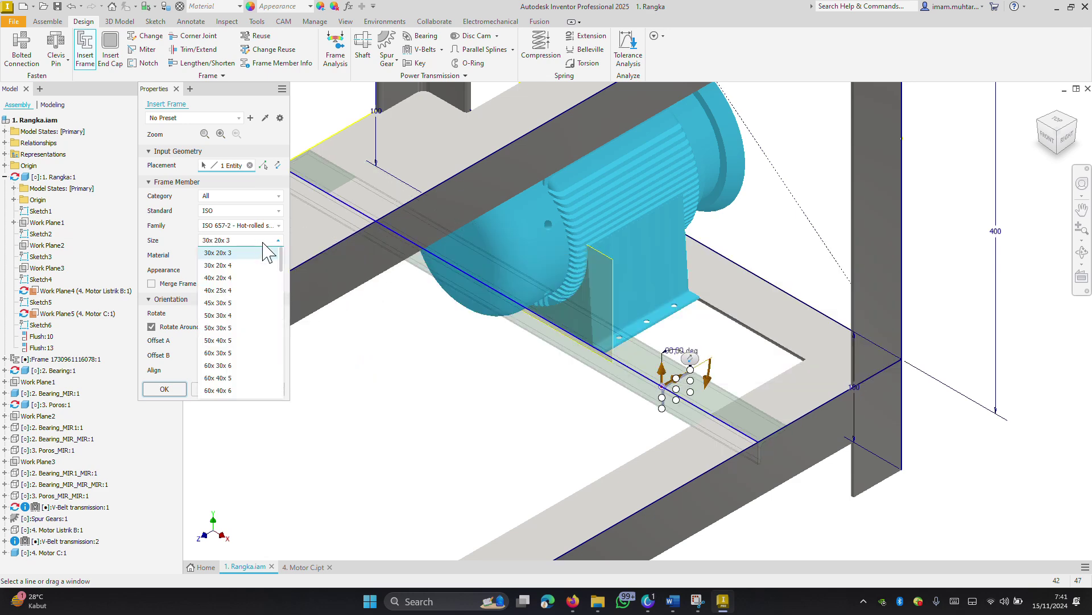
pyautogui.click(235, 378)
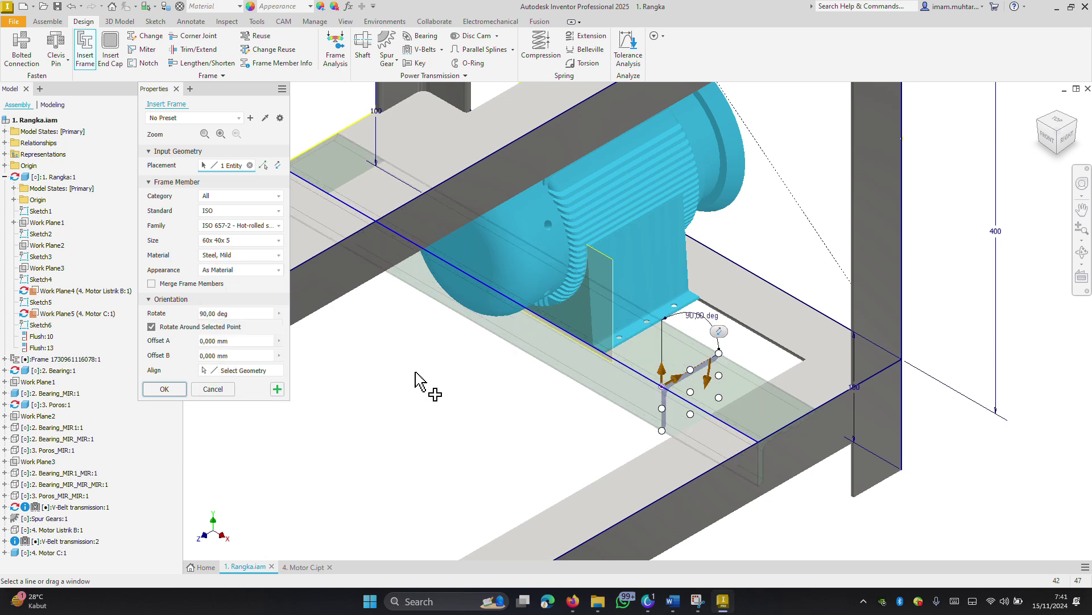
pyautogui.click(163, 389)
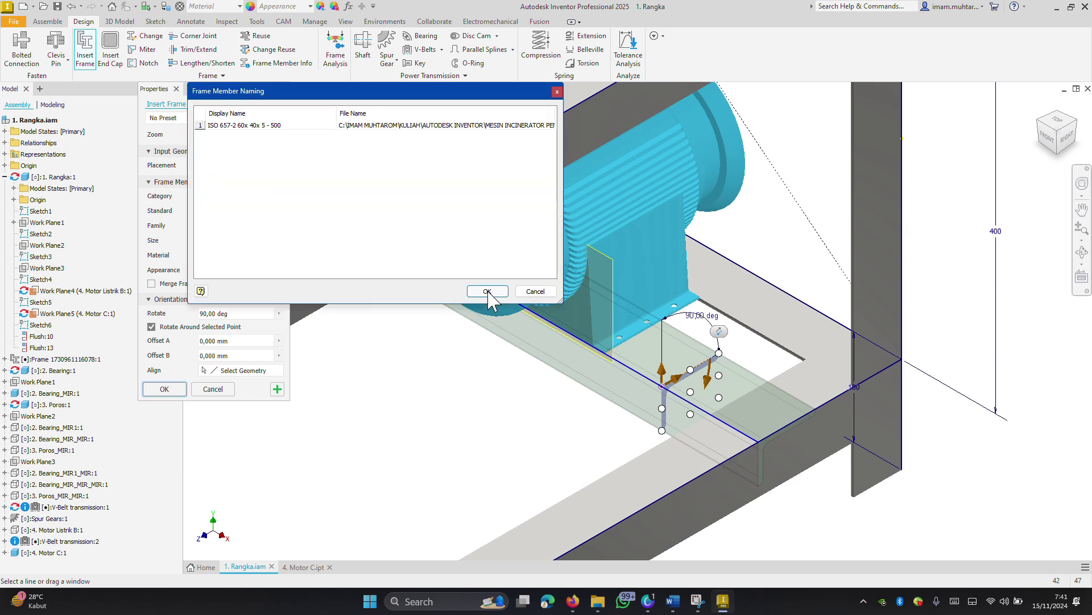
# - Accept the default member name and file for the new angle member
pyautogui.press('Return')
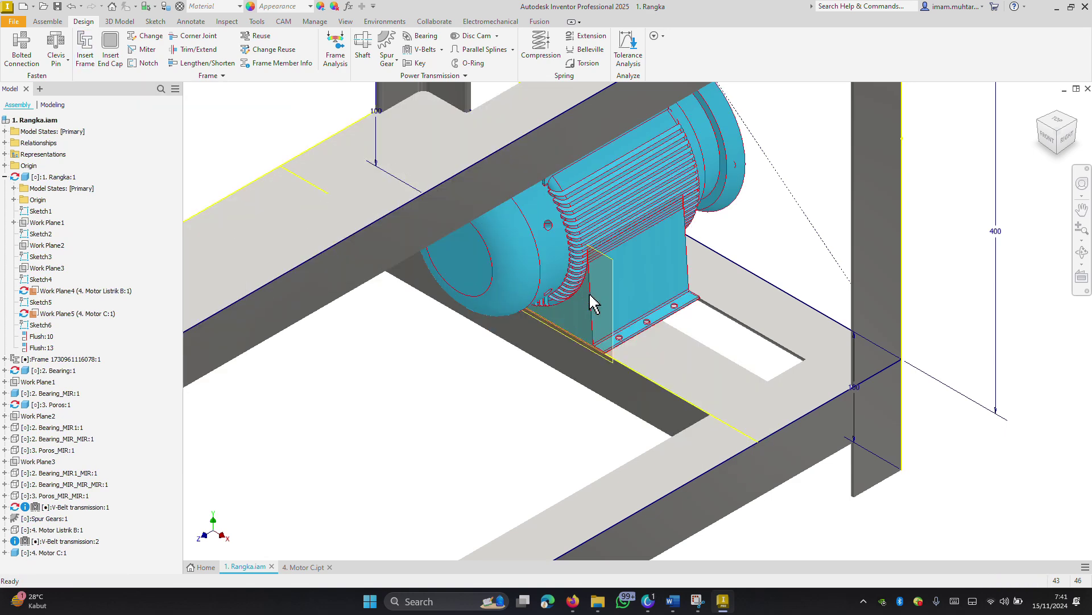
pyautogui.scroll(-3, 725, 315)
pyautogui.scroll(-2, 726, 358)
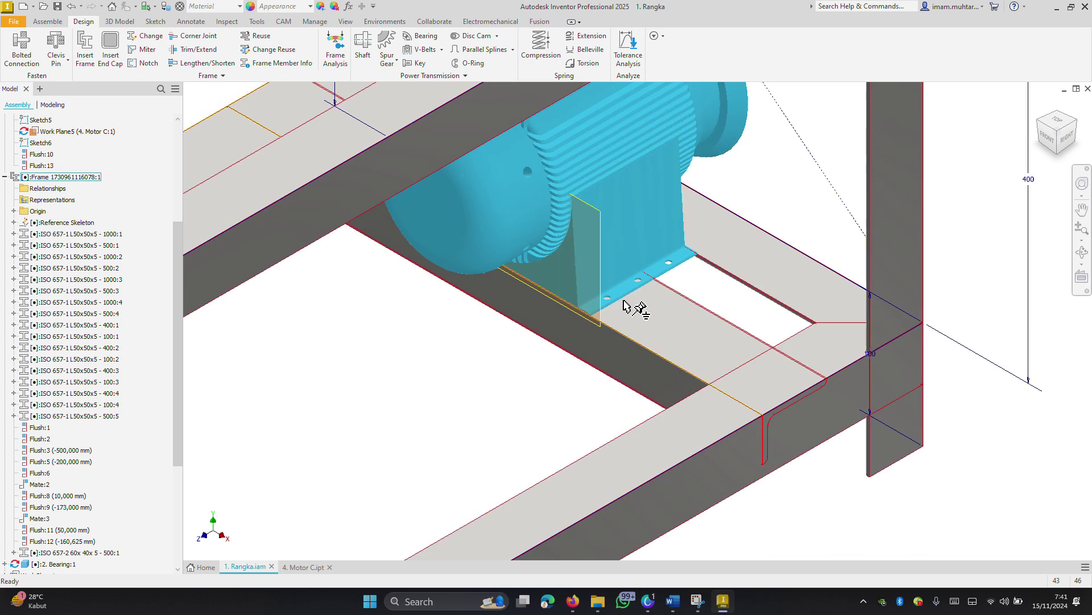
pyautogui.scroll(-2, 762, 288)
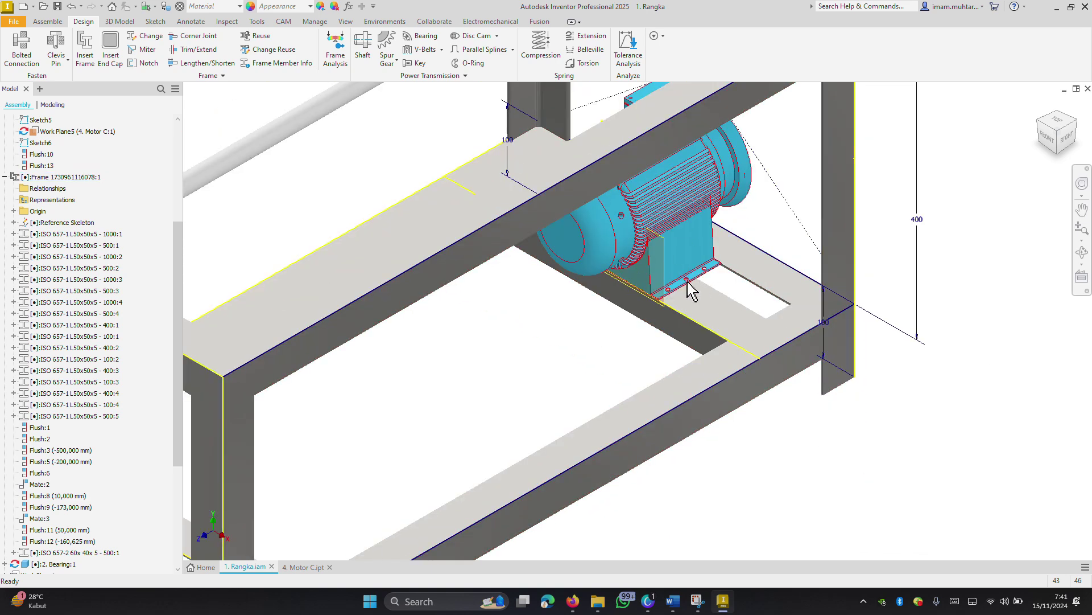
pyautogui.click(708, 292)
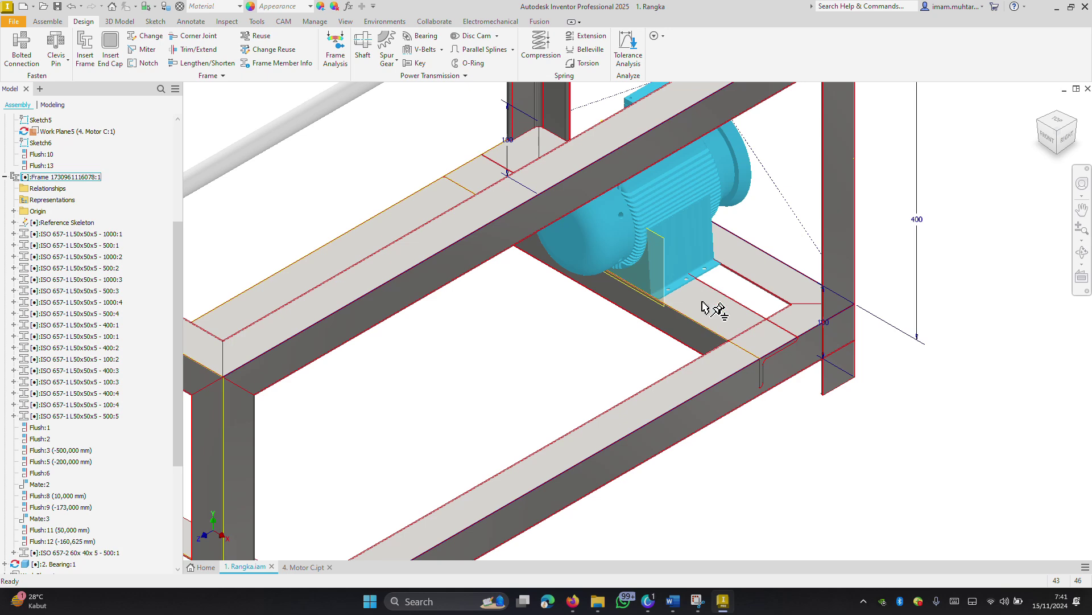
pyautogui.press('Escape')
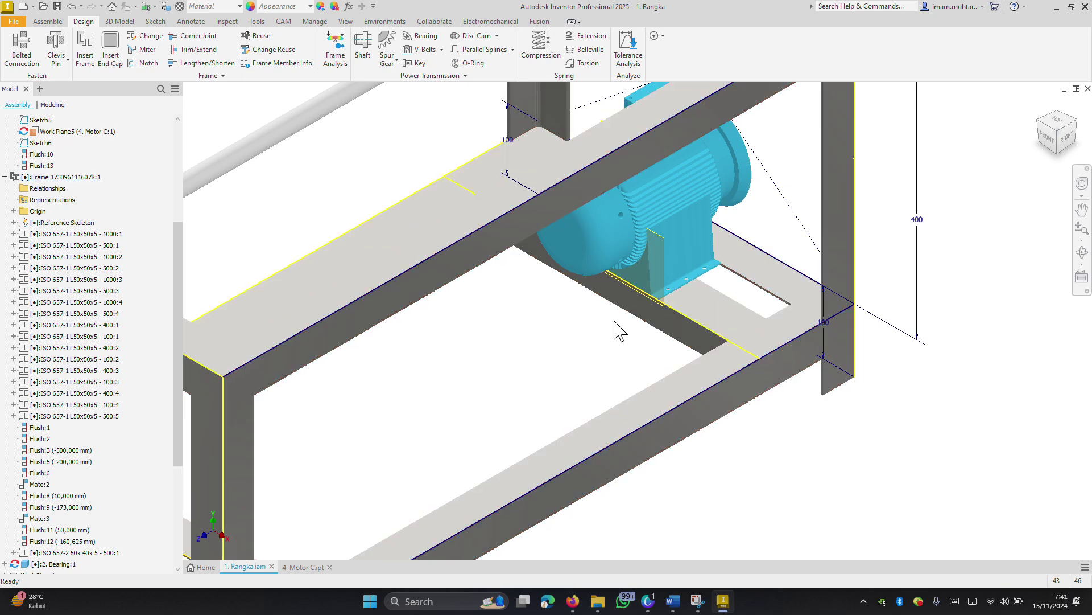
# - Turn off Rangka:1 visibility and orbit to view the angle under the motor
pyautogui.scroll(2, 619, 330)
pyautogui.scroll(3, 55, 181)
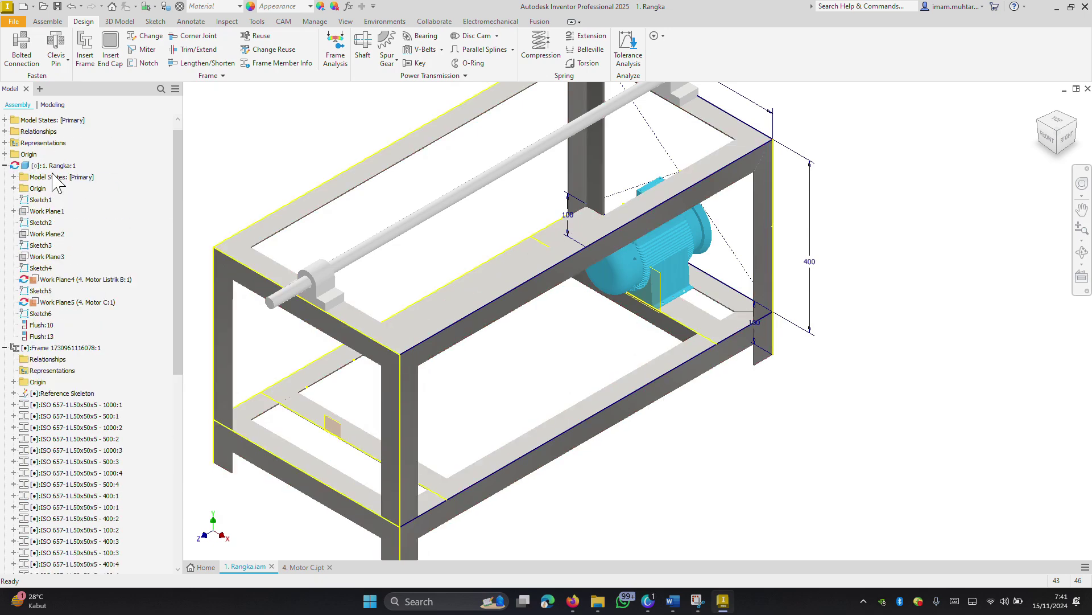
pyautogui.scroll(2, 56, 180)
pyautogui.click(55, 175)
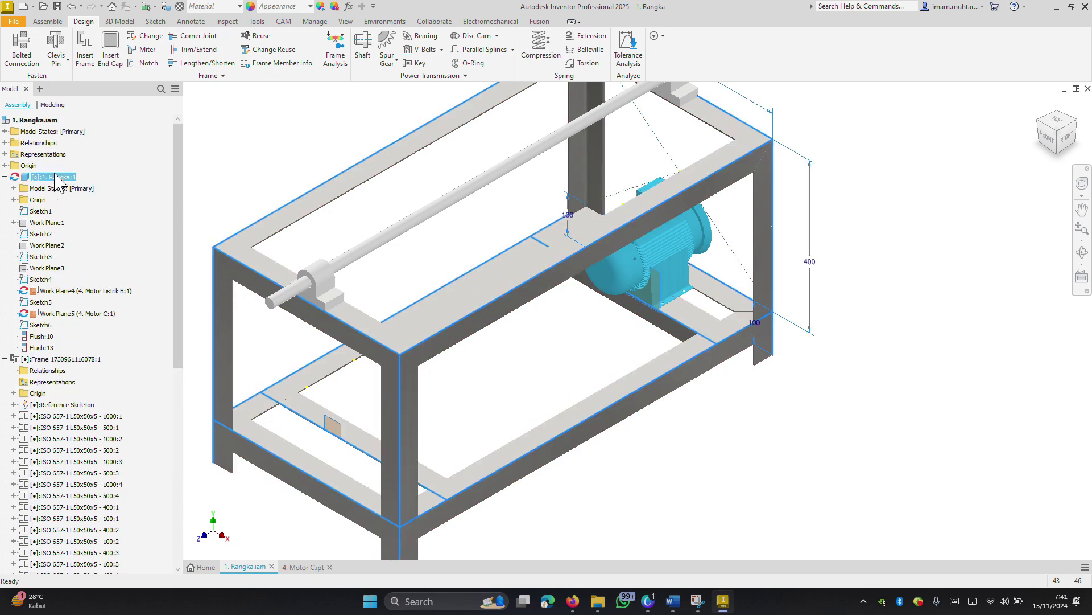
pyautogui.rightClick(55, 177)
pyautogui.moveTo(88, 392)
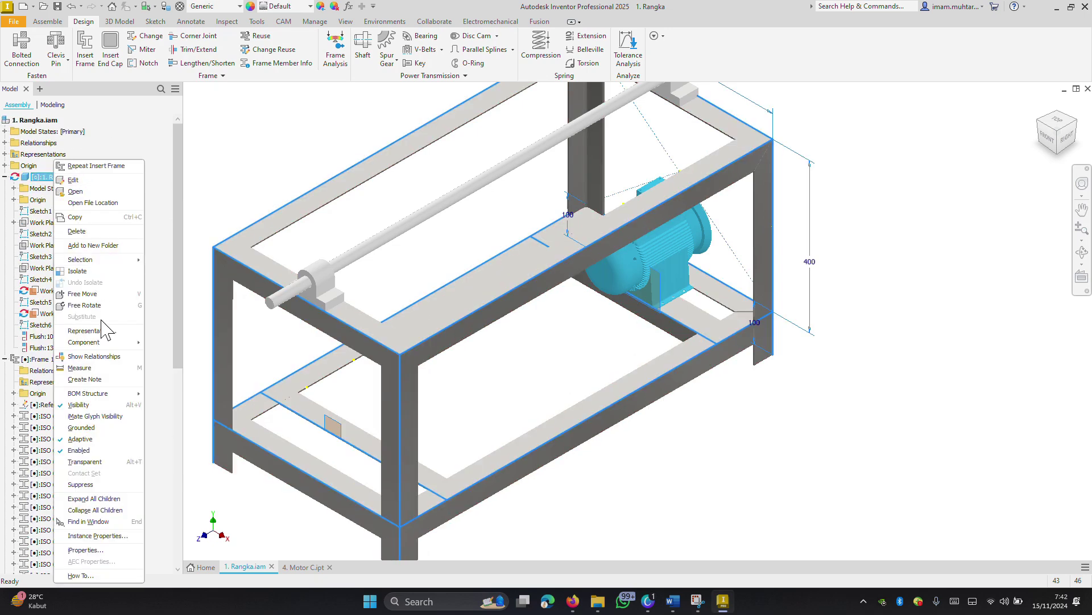
pyautogui.click(120, 405)
pyautogui.moveTo(561, 361)
pyautogui.keyDown('shift'); pyautogui.mouseDown(button='middle')
pyautogui.moveTo(513, 346)
pyautogui.moveTo(548, 341)
pyautogui.moveTo(695, 402)
pyautogui.mouseUp(button='middle'); pyautogui.keyUp('shift')
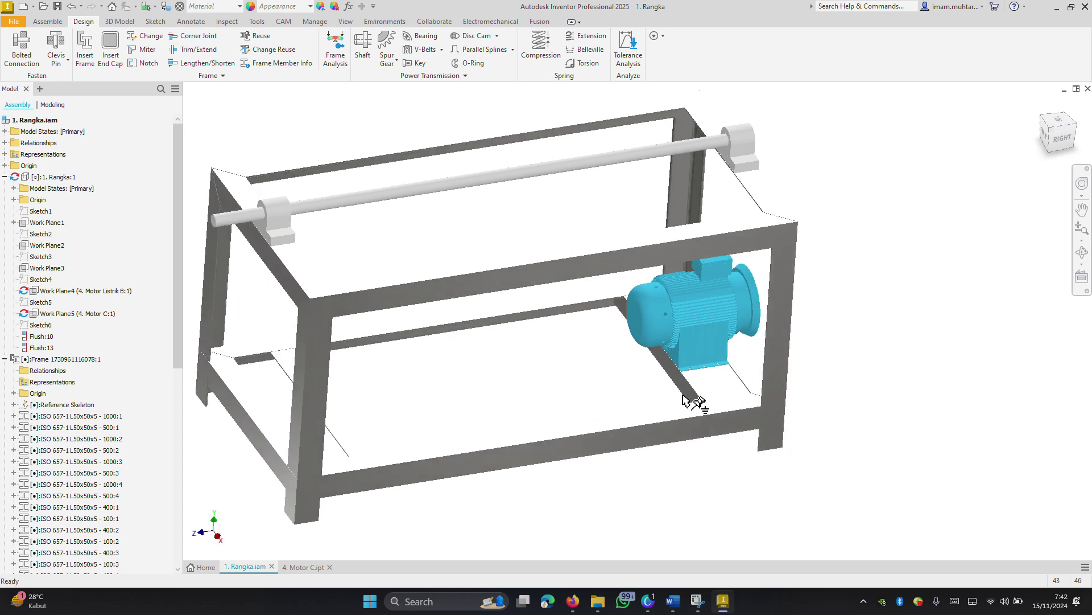
pyautogui.scroll(-3, 723, 439)
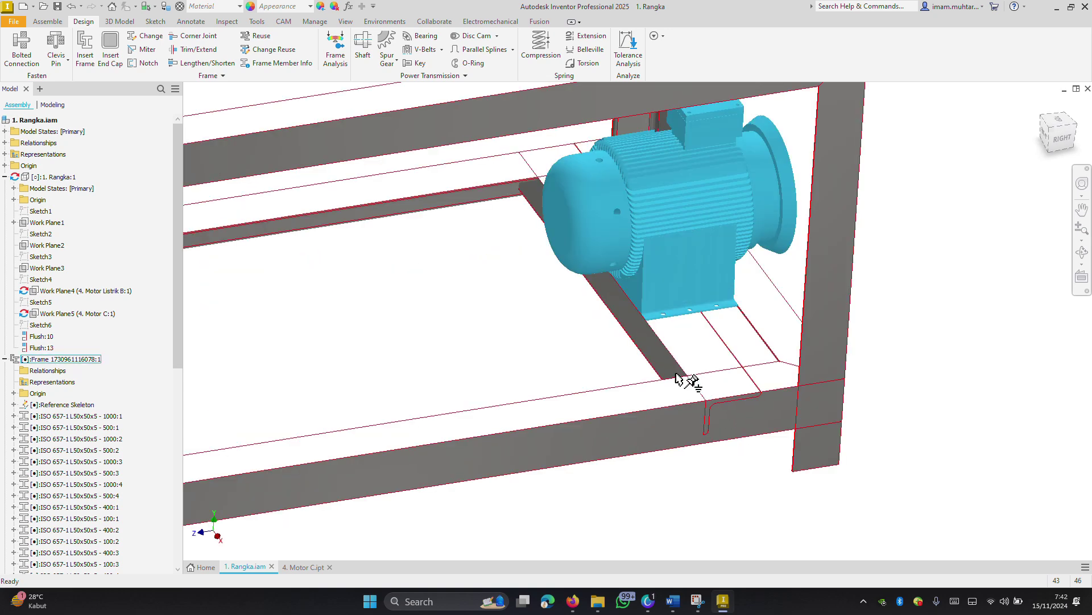
# - Notch the new angle against the two 1000 mm L50x50x5 beams using Basic Profile
pyautogui.click(146, 67)
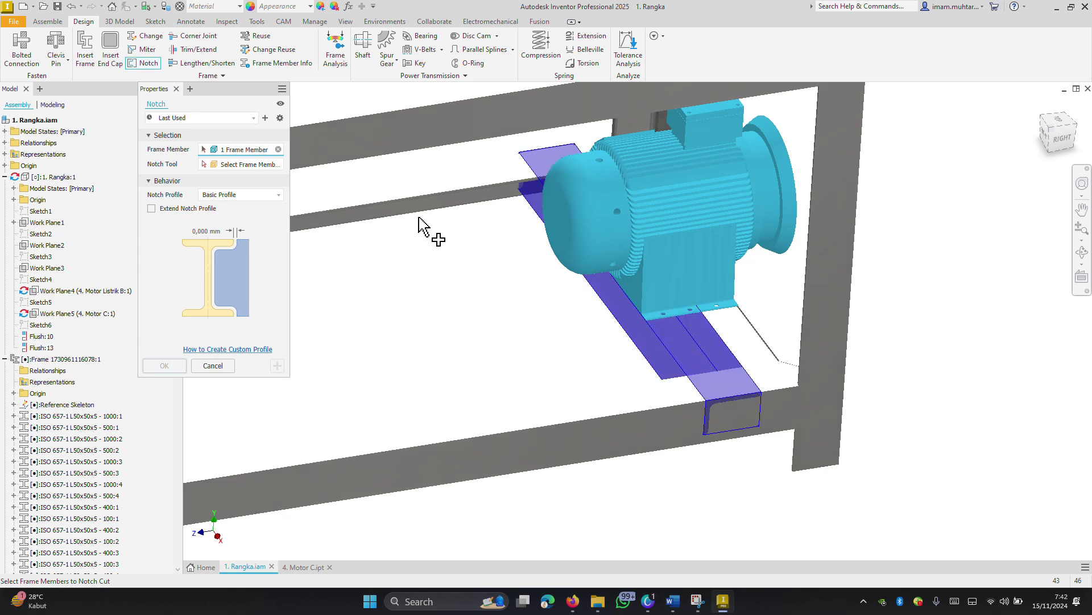
pyautogui.click(233, 174)
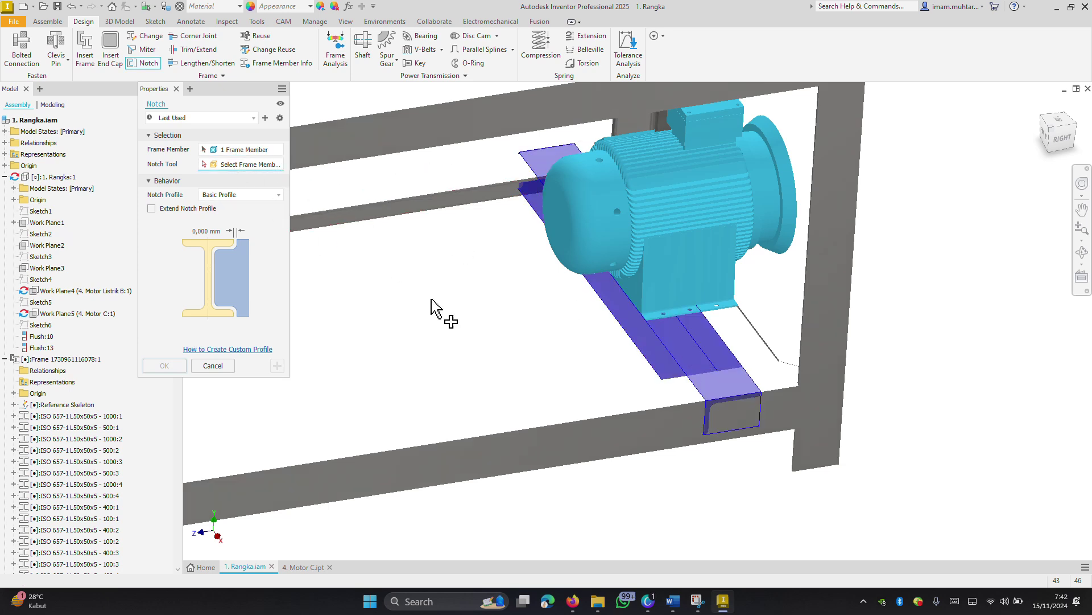
pyautogui.click(625, 405)
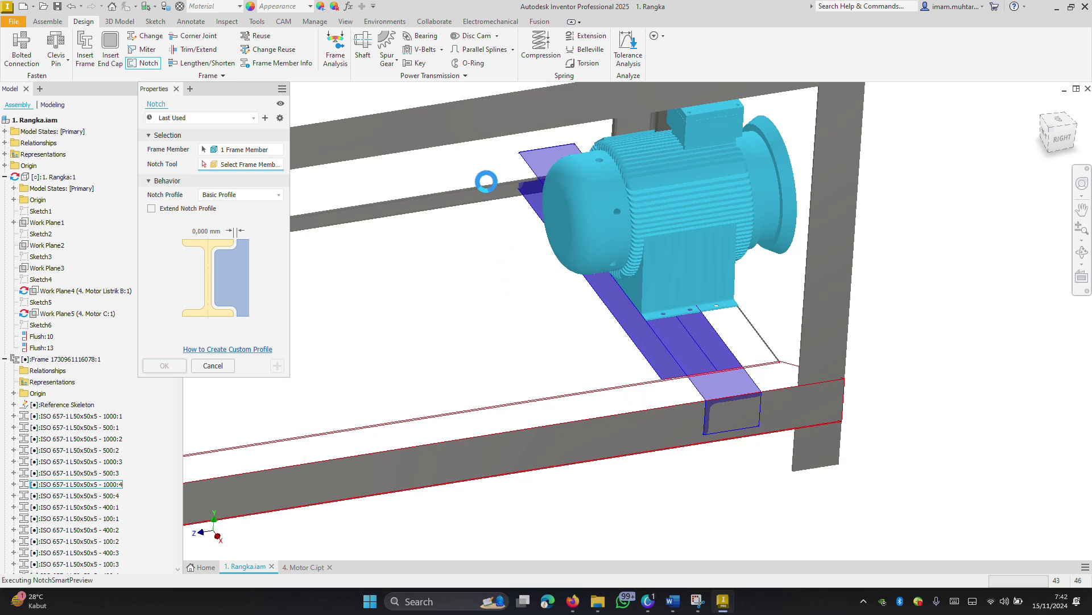
pyautogui.click(452, 227)
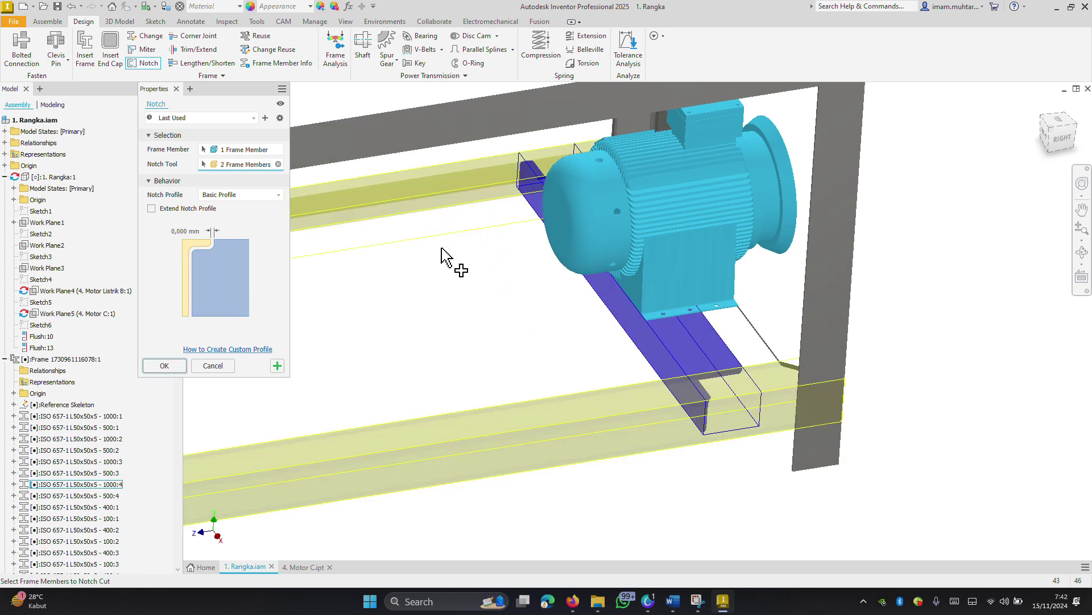
pyautogui.click(170, 366)
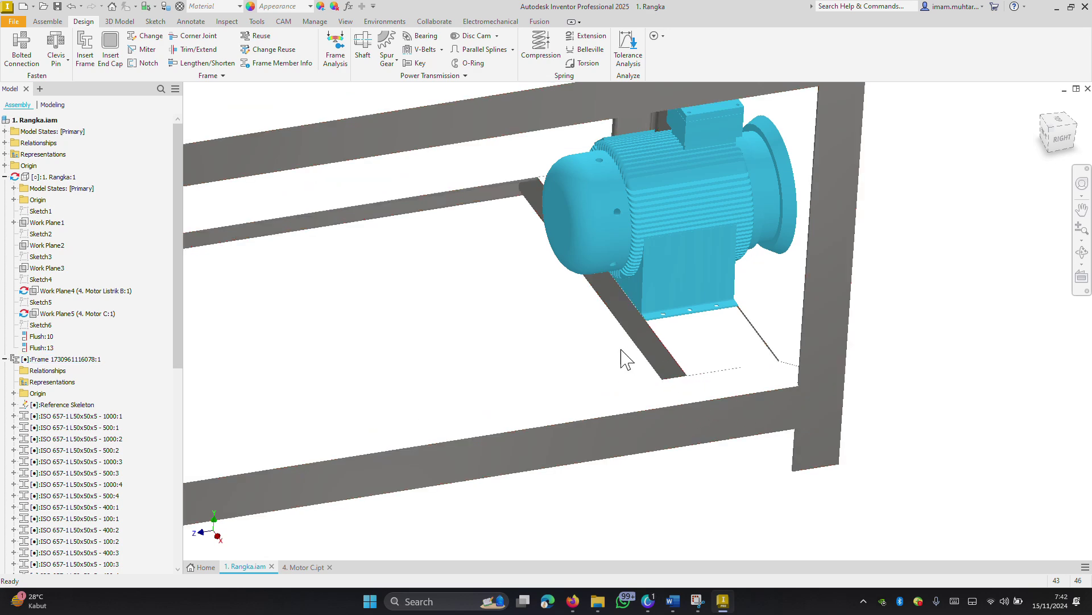
# - Orbit and zoom over the frame and motor, then bring up the 3. ASSEMBLY Explorer window
pyautogui.scroll(5, 608, 328)
pyautogui.keyDown('shift'); pyautogui.moveTo(727, 348); pyautogui.dragTo(696, 335, button='middle'); pyautogui.keyUp('shift')
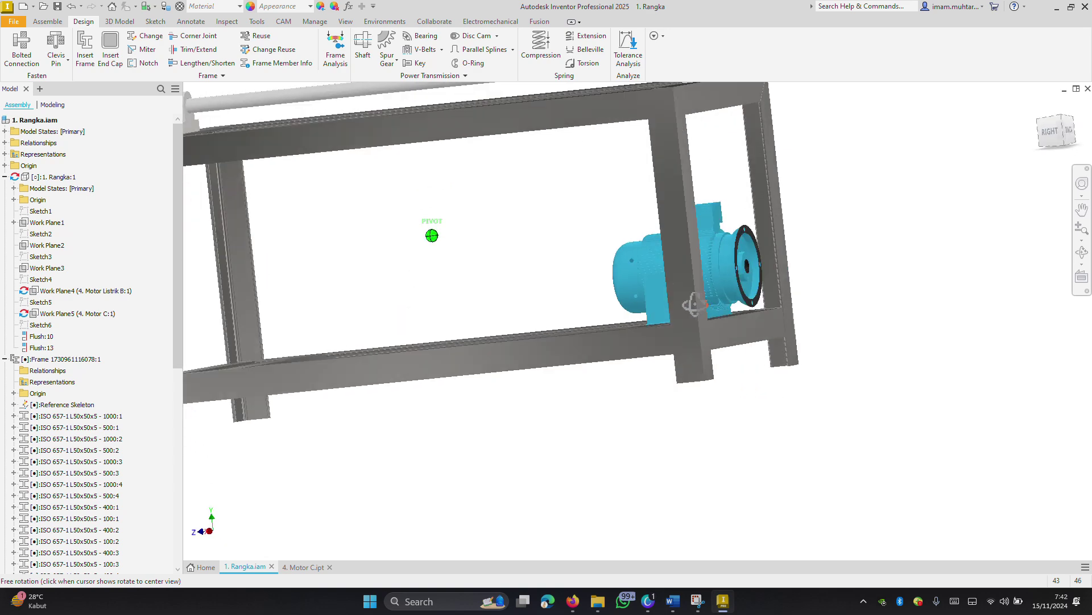
pyautogui.scroll(5, 696, 334)
pyautogui.scroll(-3, 712, 341)
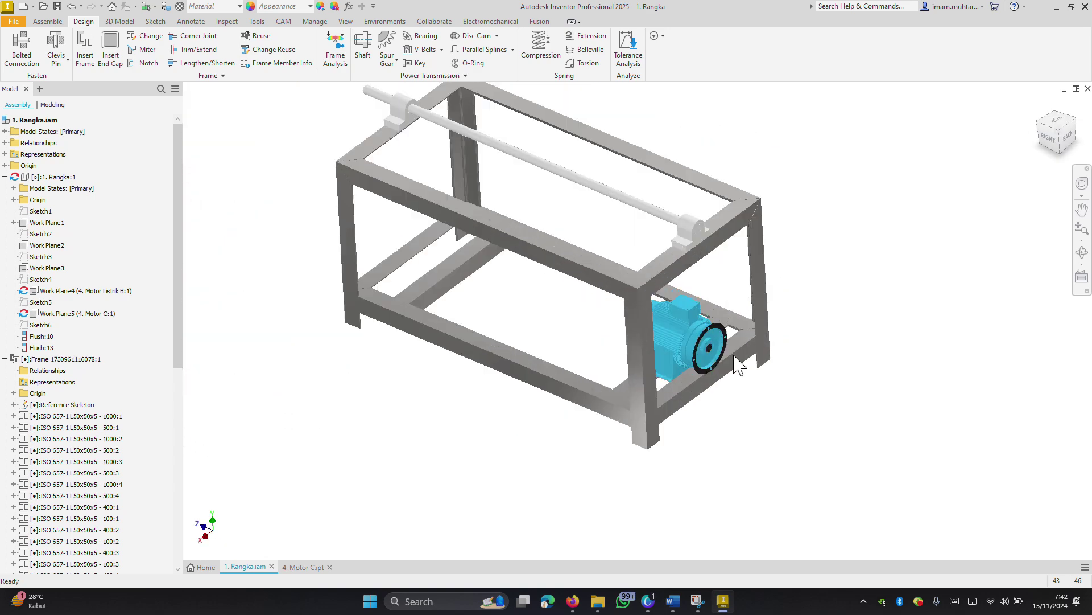
pyautogui.scroll(-3, 720, 348)
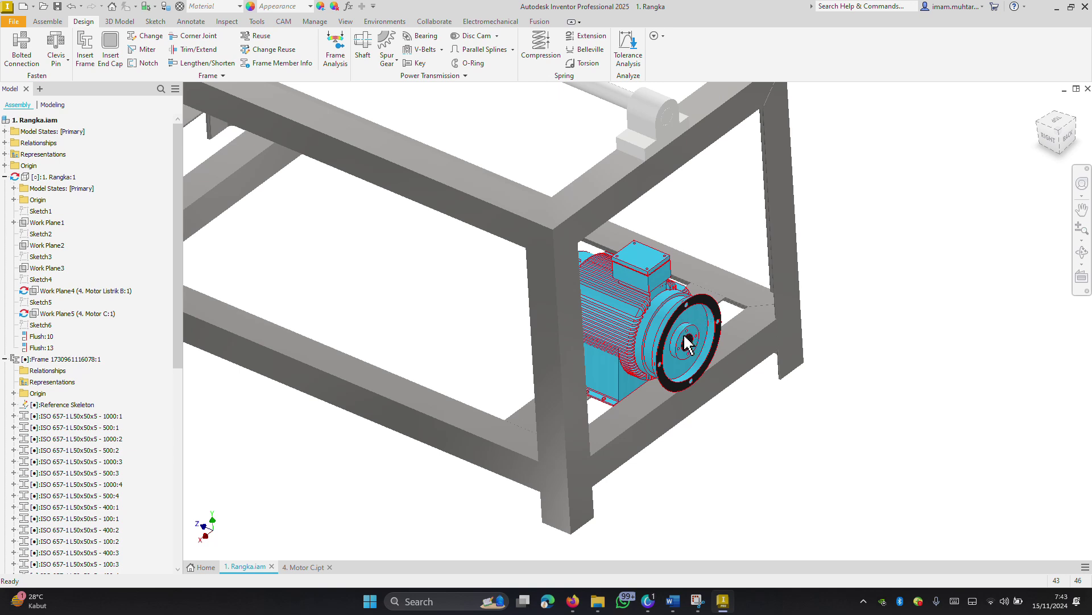
pyautogui.click(597, 601)
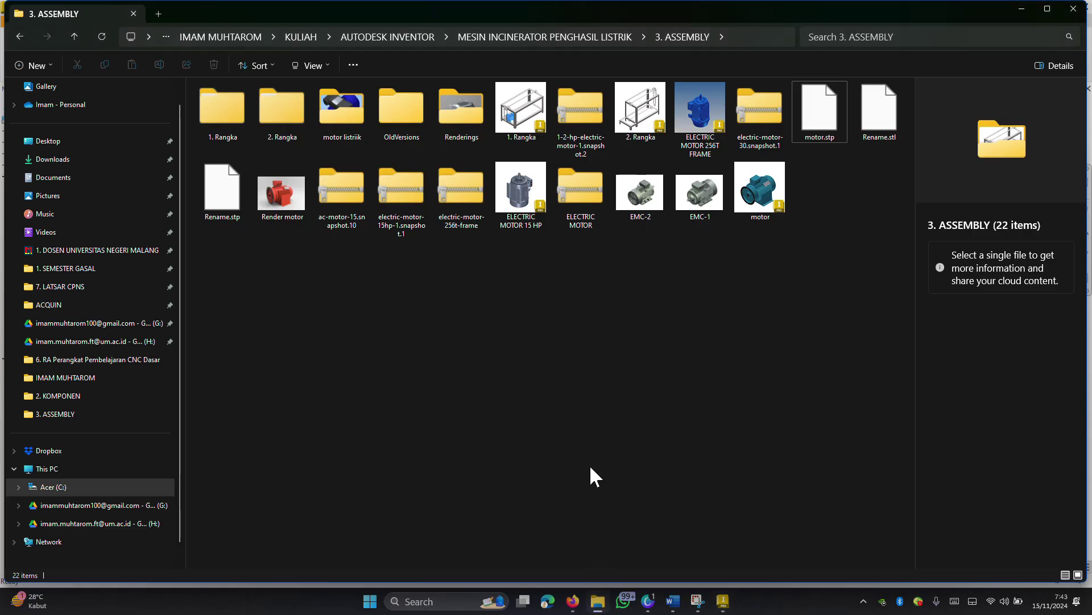
# - Preview image 1 in the motor listriik folder, then go back to 3. ASSEMBLY
pyautogui.doubleClick(341, 108)
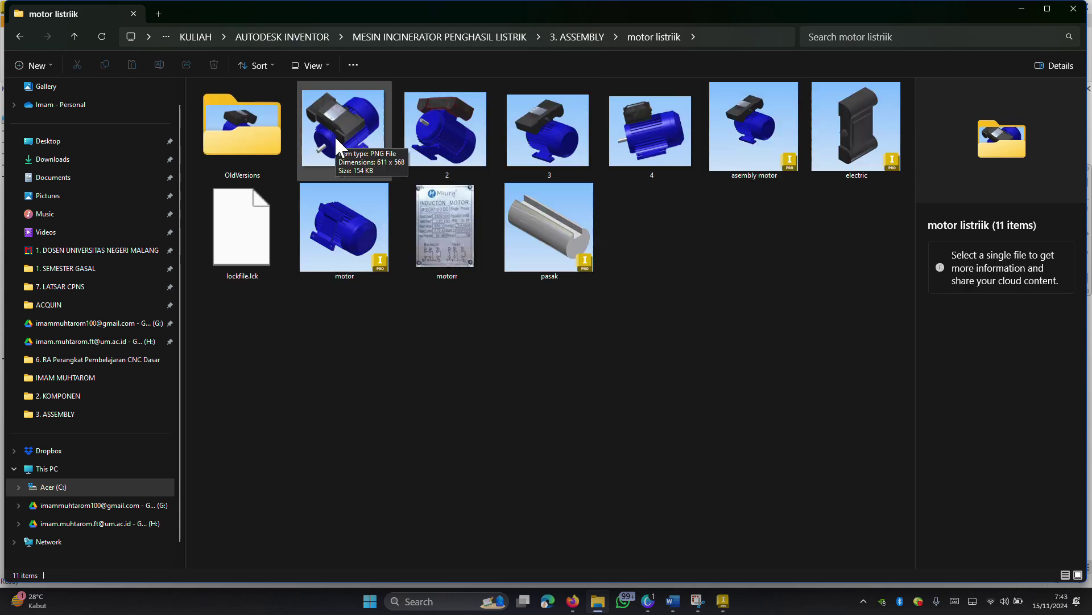
pyautogui.moveTo(346, 128)
pyautogui.click(346, 149)
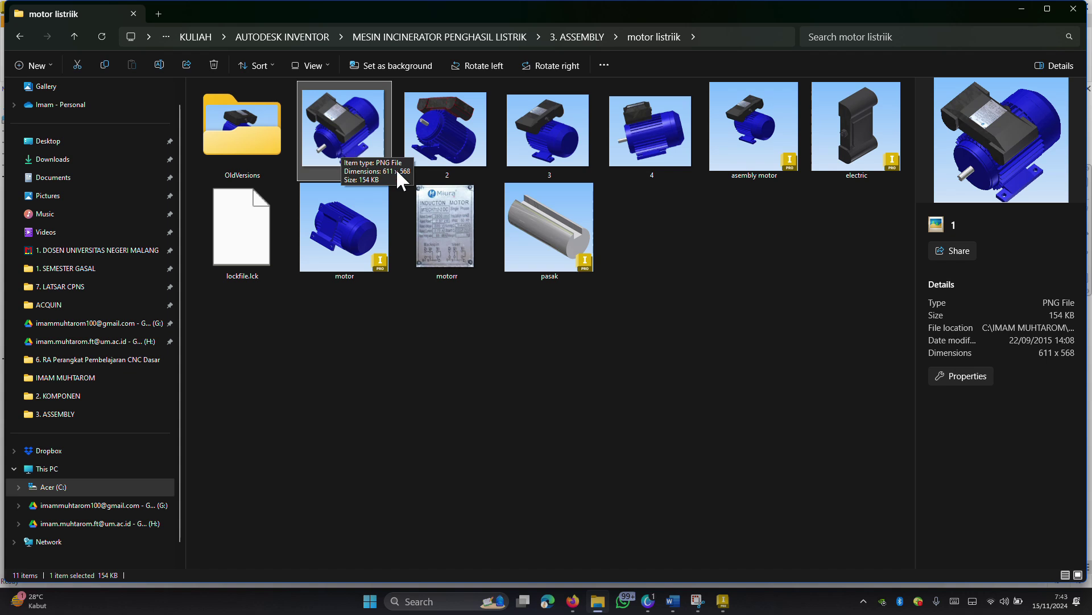
pyautogui.click(732, 278)
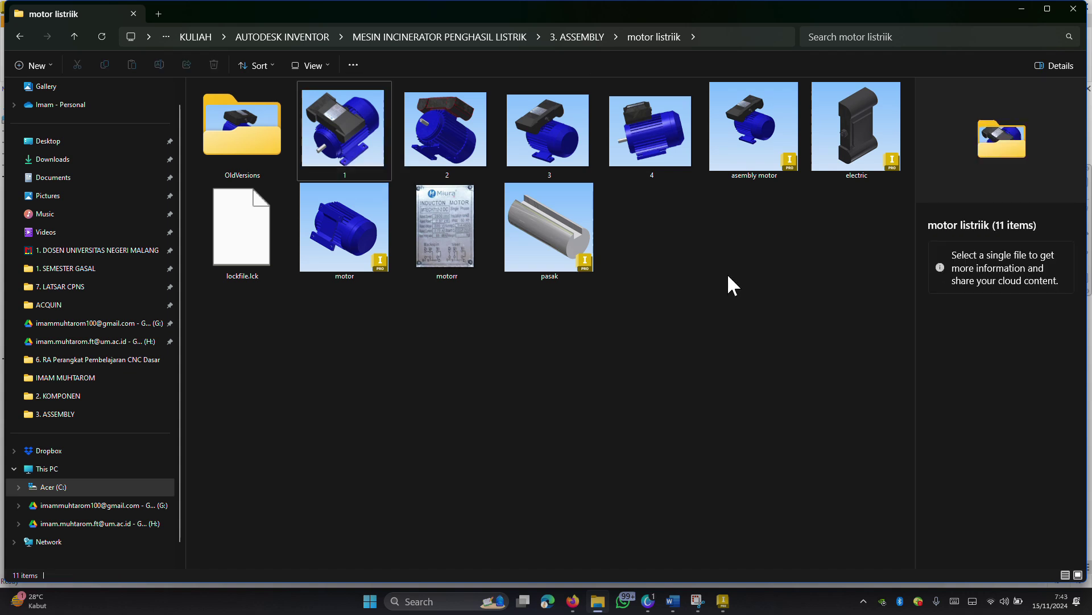
pyautogui.press('BackSpace')
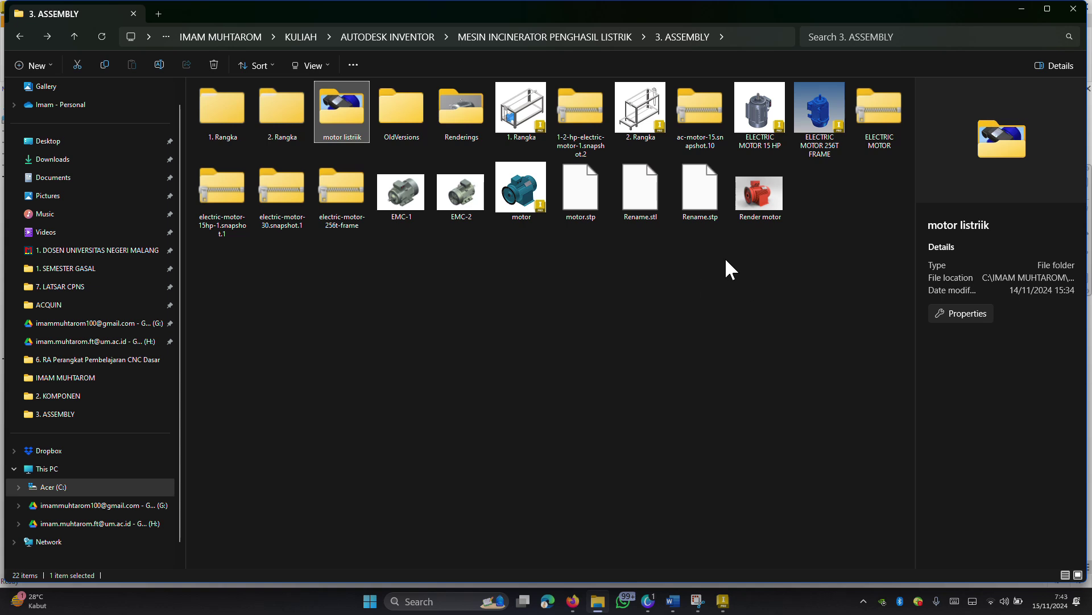
pyautogui.click(720, 292)
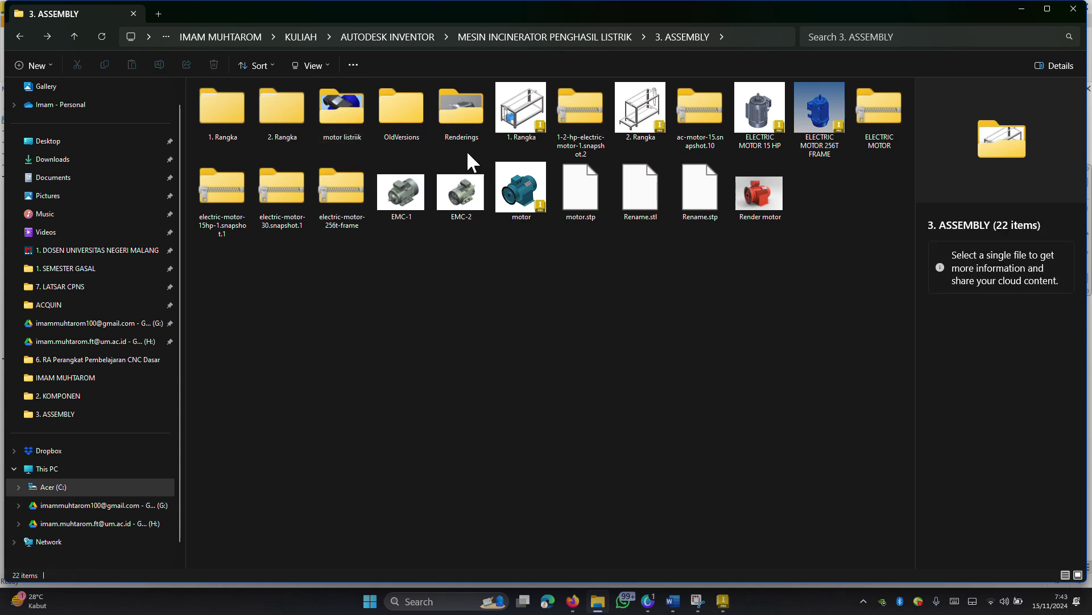
# - Back in Inventor, start a sketch on the Motor C flange face around the centre hole
pyautogui.click(1021, 13)
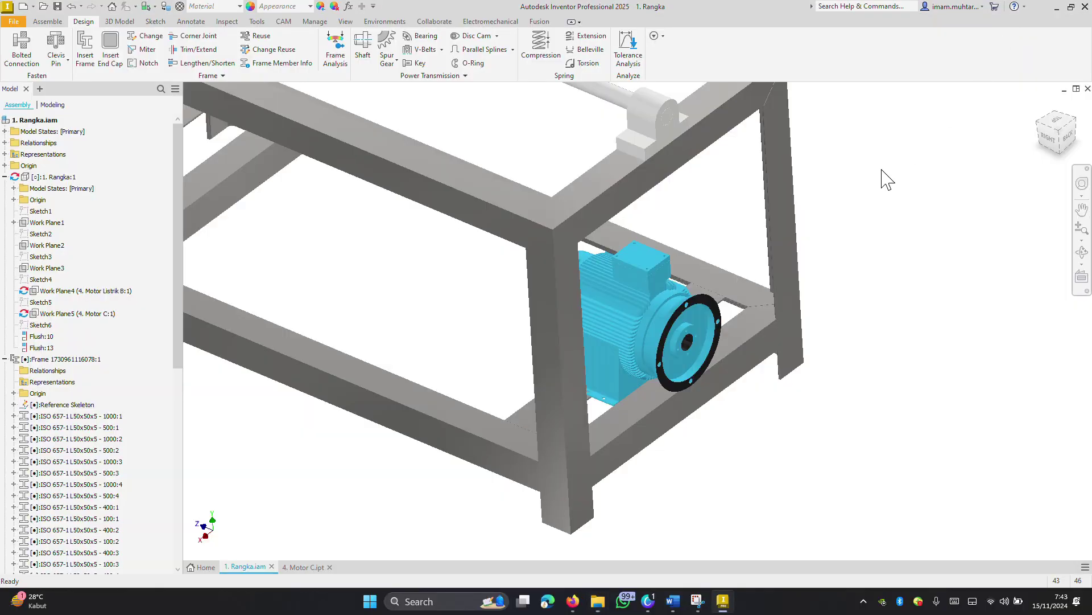
pyautogui.scroll(-3, 796, 364)
pyautogui.scroll(4, 762, 367)
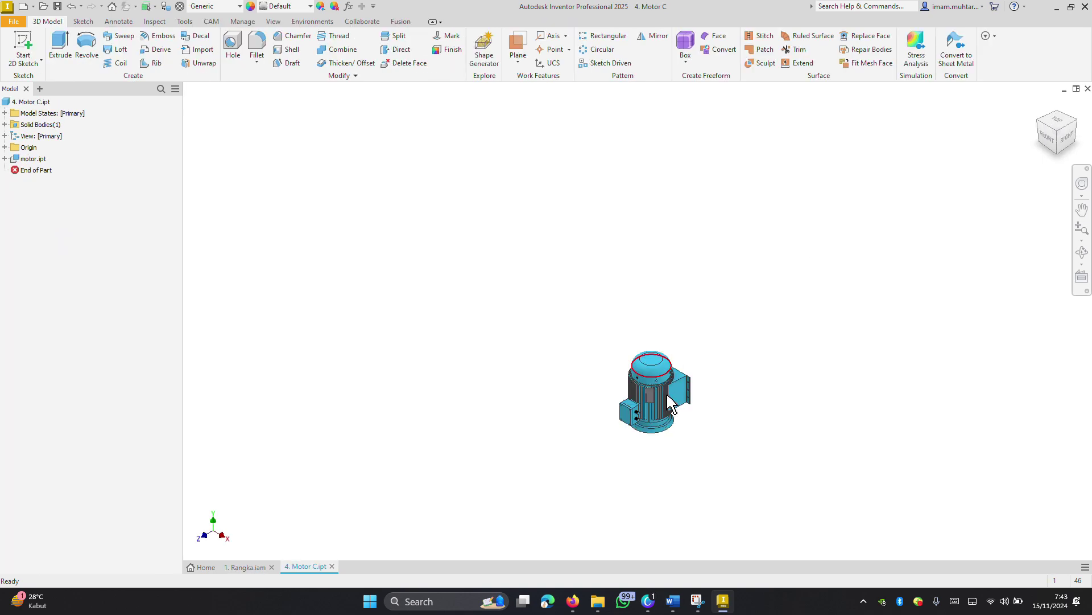
pyautogui.moveTo(669, 451)
pyautogui.keyDown('shift'); pyautogui.mouseDown(button='middle')
pyautogui.moveTo(715, 364)
pyautogui.moveTo(673, 463)
pyautogui.mouseUp(button='middle'); pyautogui.keyUp('shift')
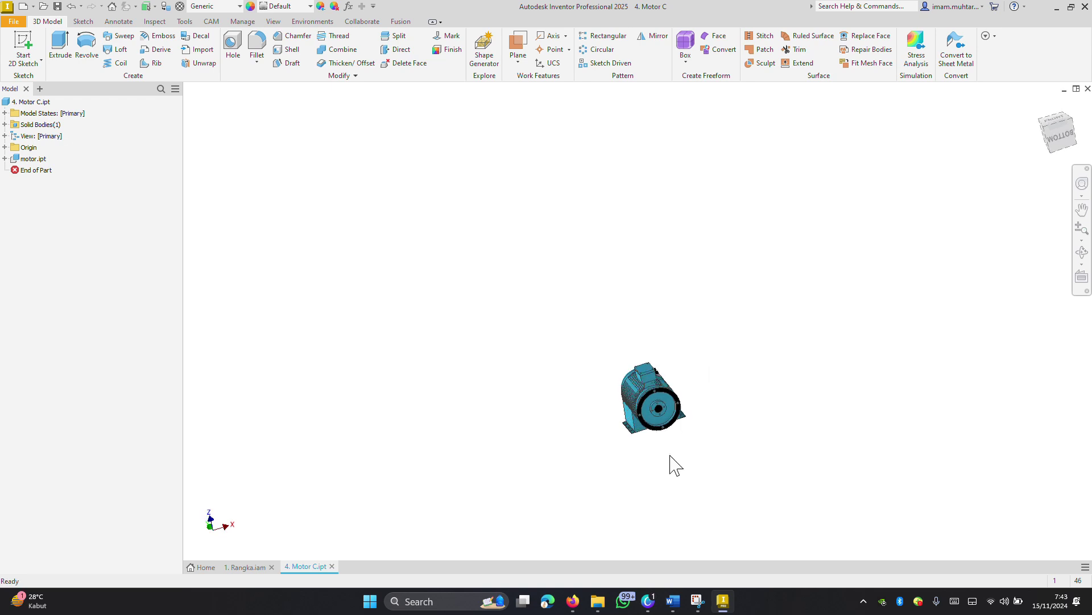
pyautogui.scroll(3, 677, 444)
pyautogui.scroll(5, 680, 430)
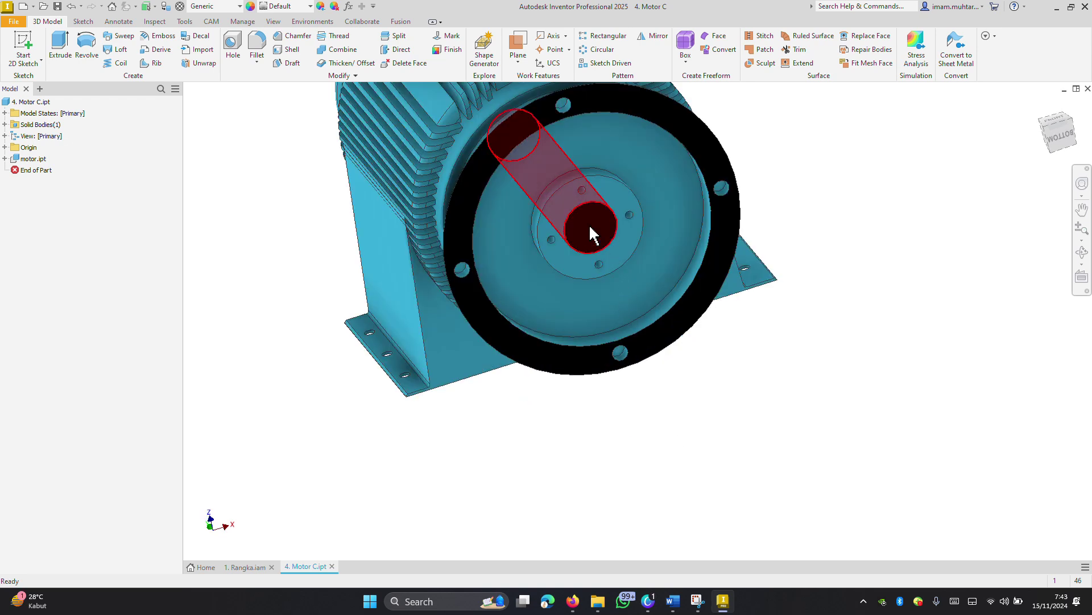
pyautogui.click(630, 245)
pyautogui.doubleClick(612, 246)
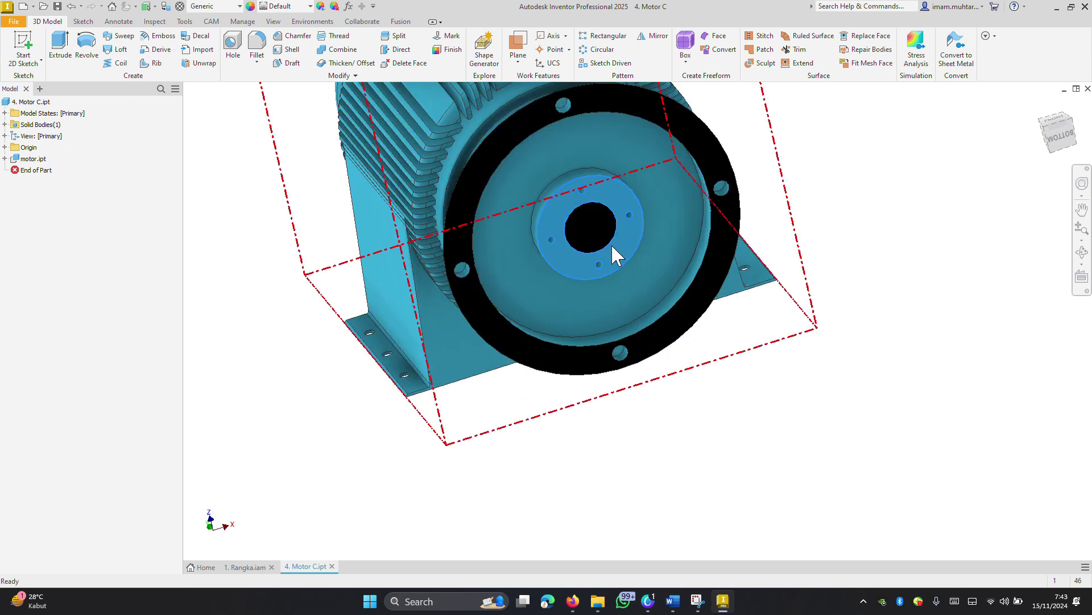
pyautogui.press('Escape')
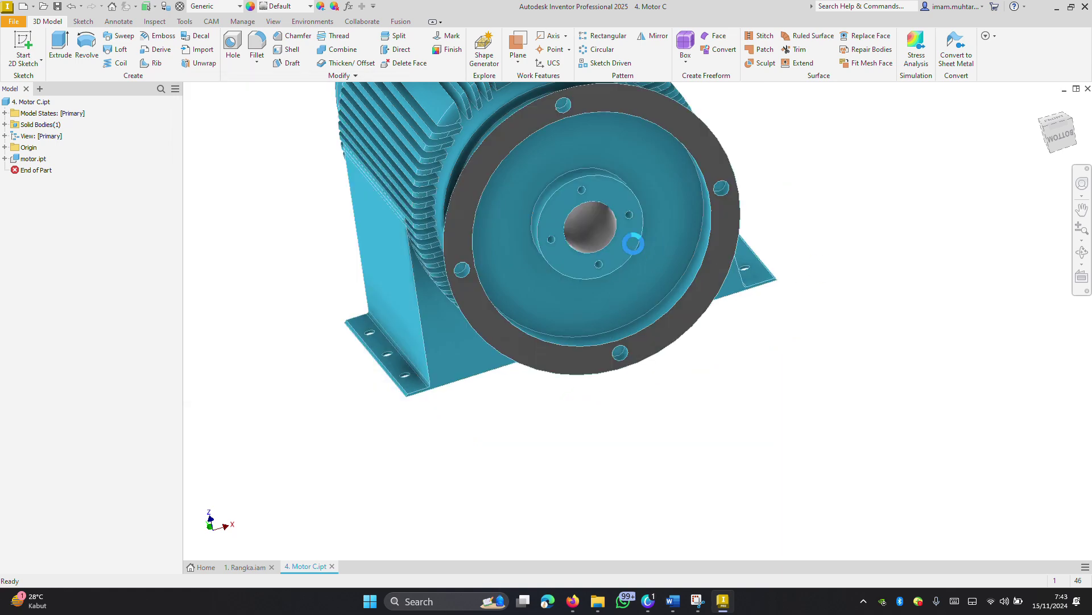
pyautogui.click(630, 244)
pyautogui.click(655, 231)
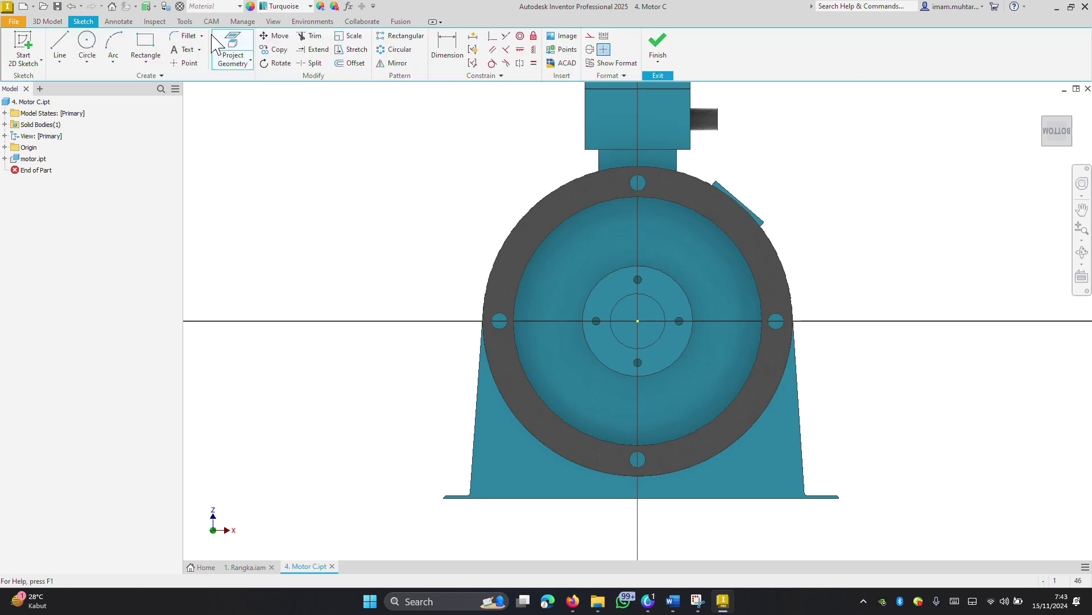
# - Project the flange's centre hole circle into the sketch
pyautogui.click(232, 50)
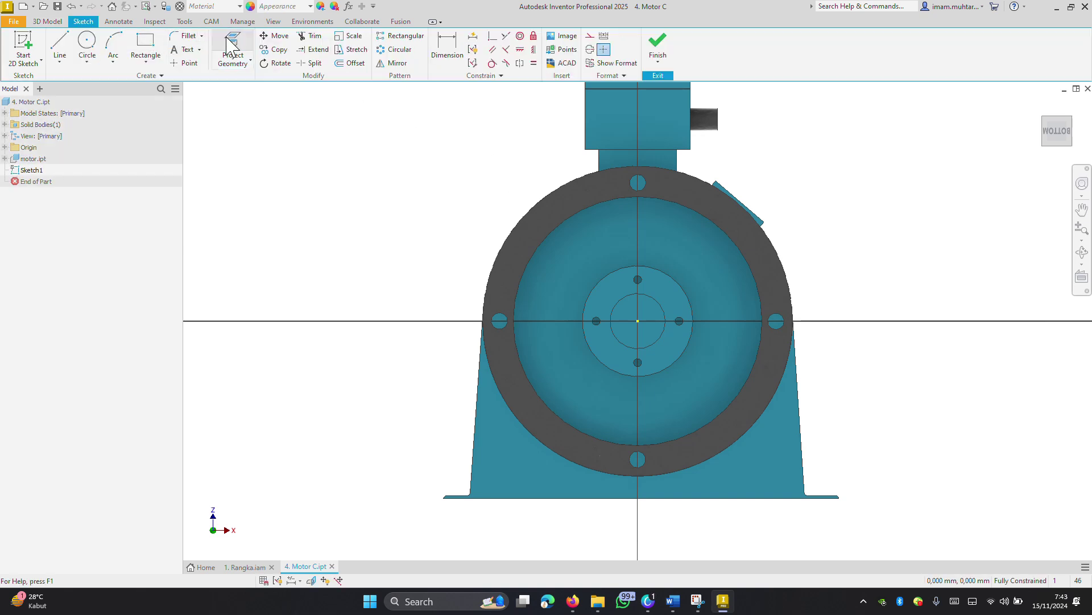
pyautogui.click(633, 298)
pyautogui.press('Escape')
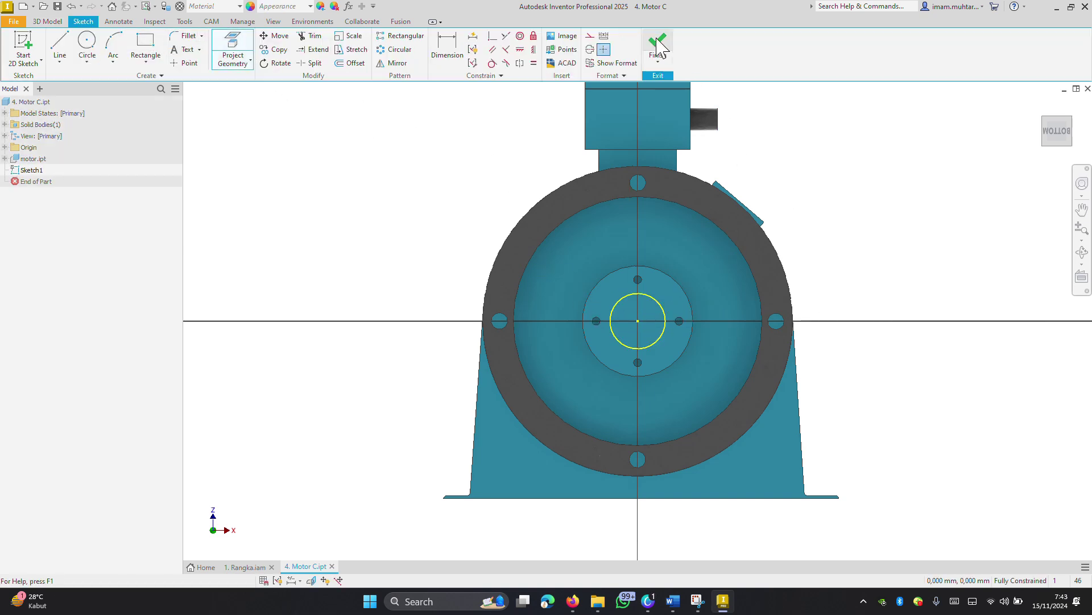
pyautogui.press('F5')
# - Extrude the circle asymmetrically, 50 mm each direction, as the motor shaft
pyautogui.press('e')
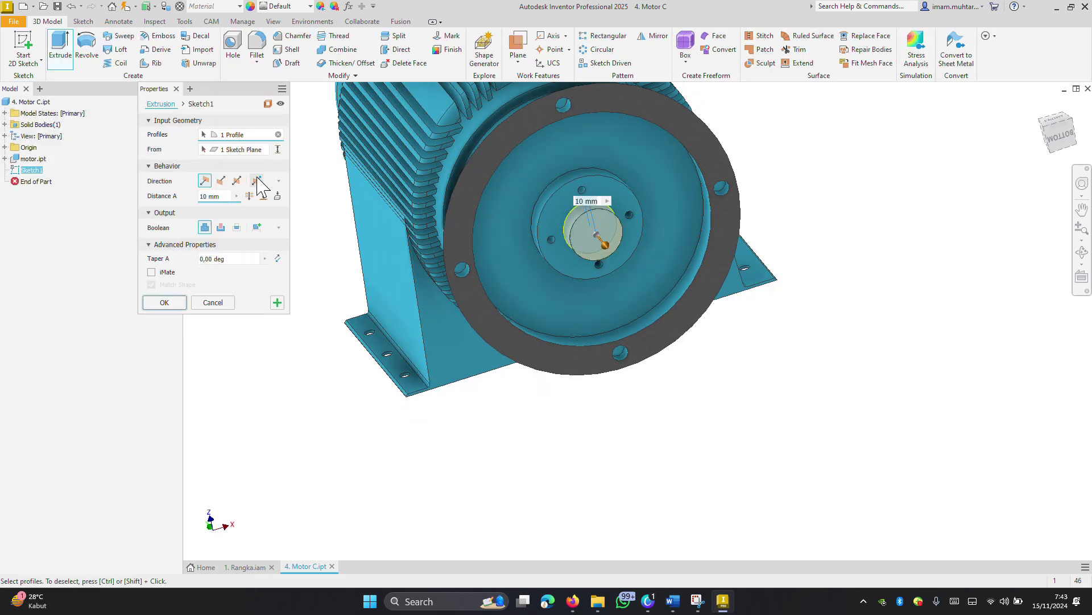
pyautogui.click(256, 180)
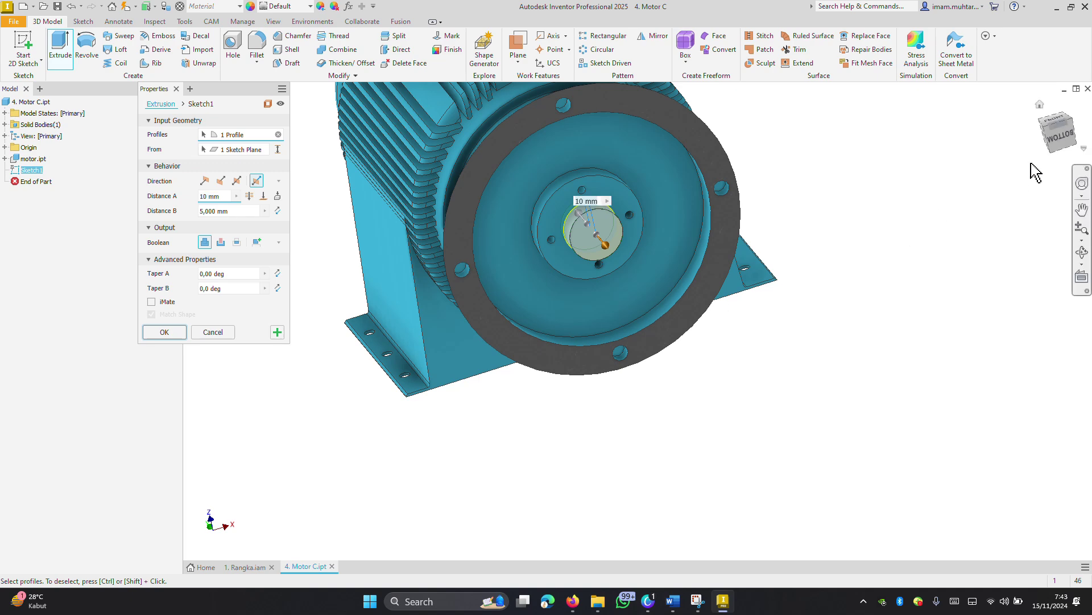
pyautogui.click(1049, 147)
pyautogui.write('50')
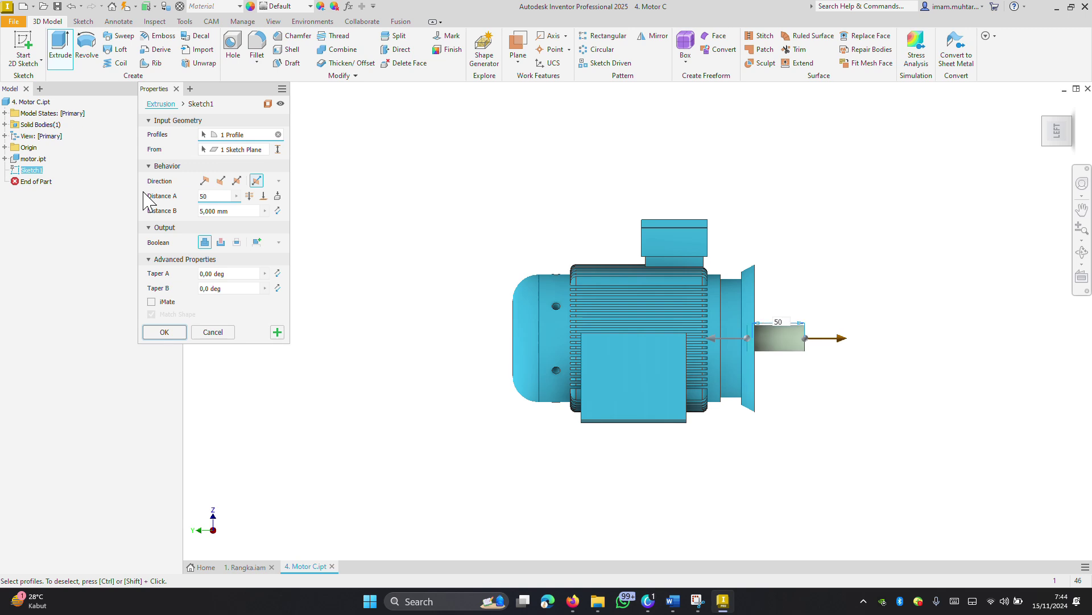
pyautogui.press('Tab')
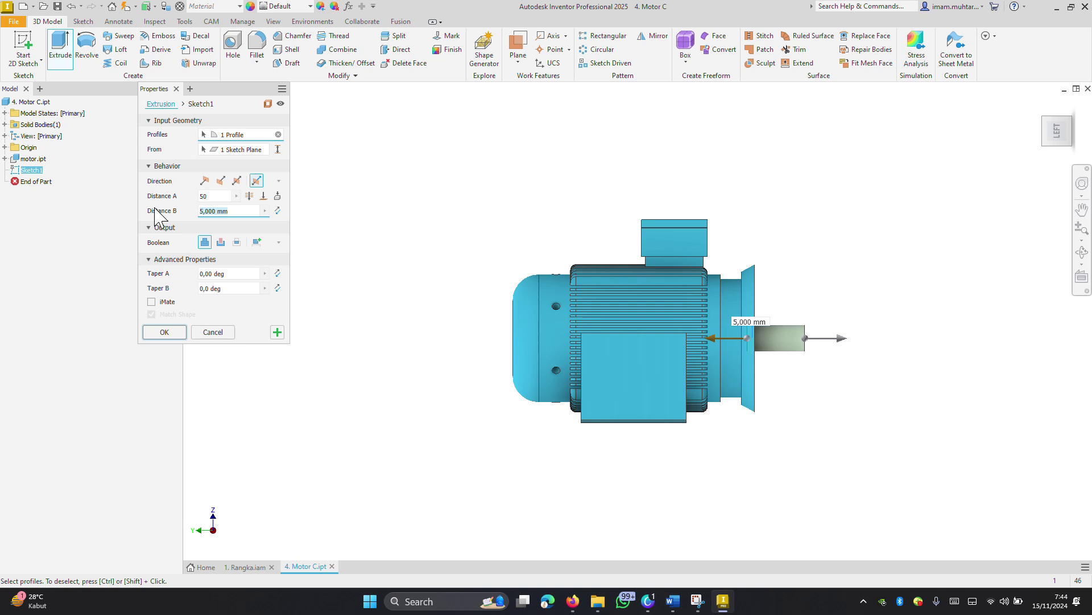
pyautogui.write('50')
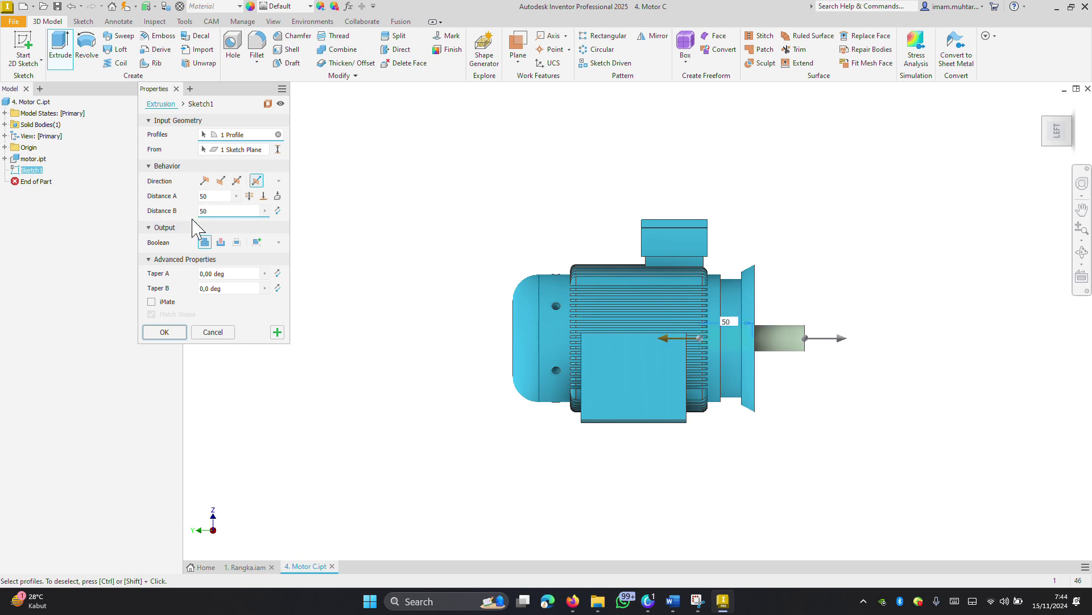
pyautogui.click(174, 330)
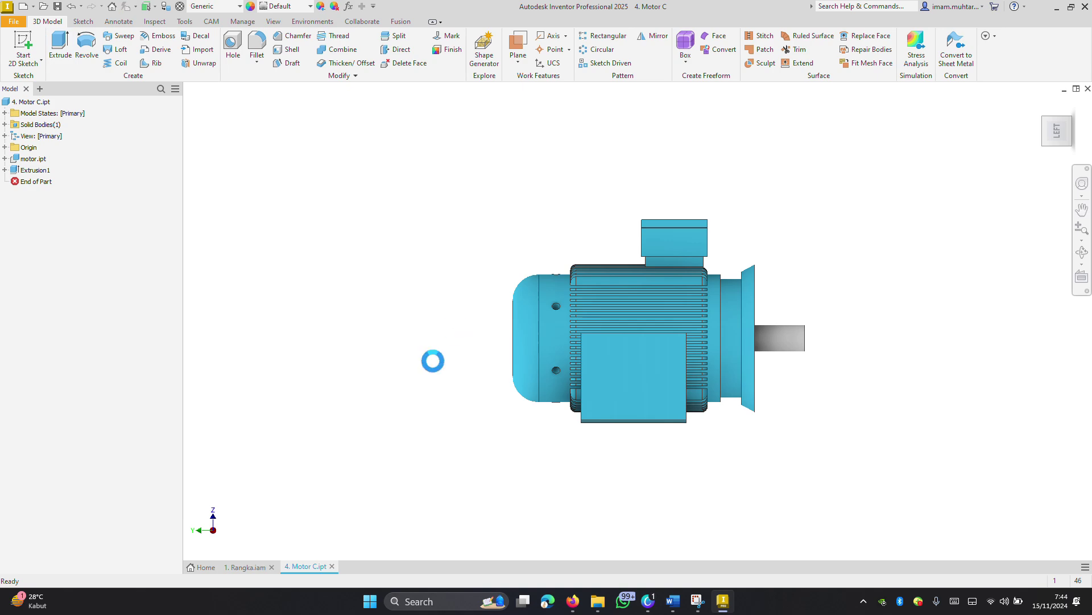
pyautogui.click(248, 567)
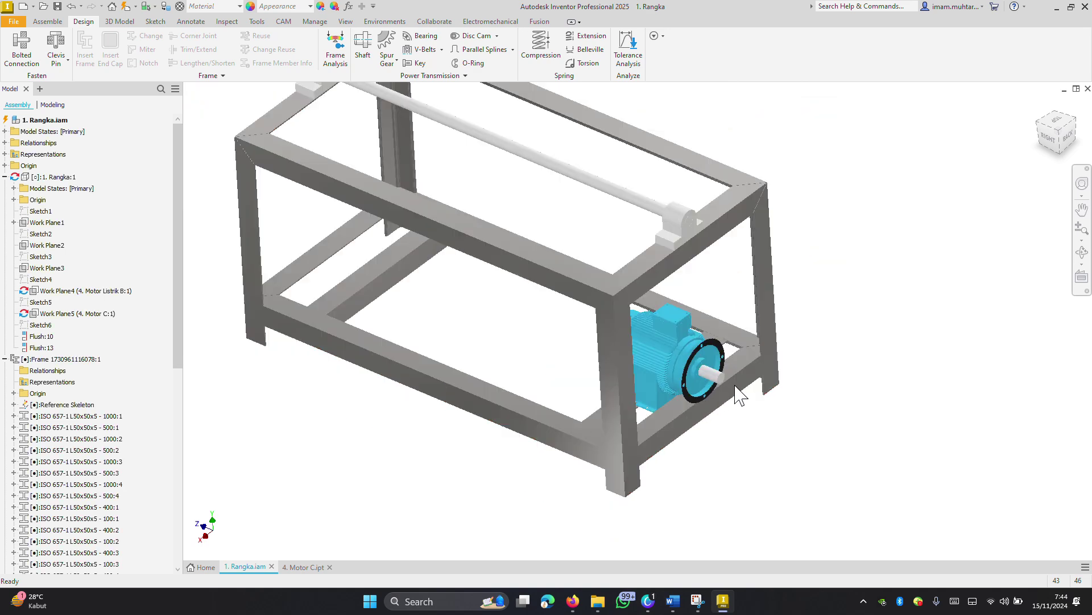
# - Edit the 3. Poros shaft in place within the Rangka assembly and zoom in on its end
pyautogui.scroll(3, 719, 370)
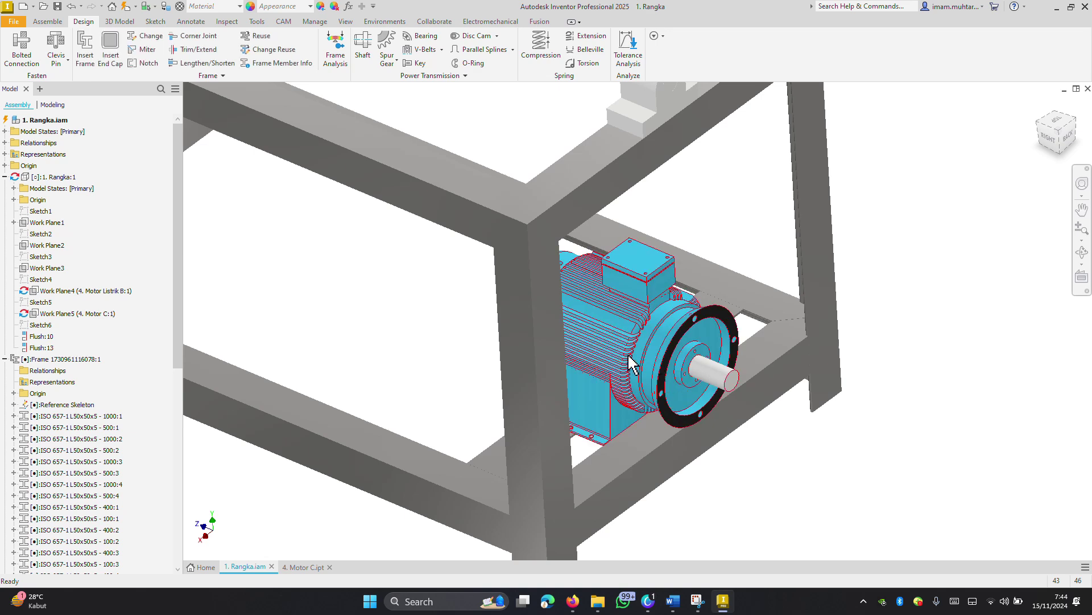
pyautogui.scroll(-3, 602, 381)
pyautogui.scroll(-2, 621, 357)
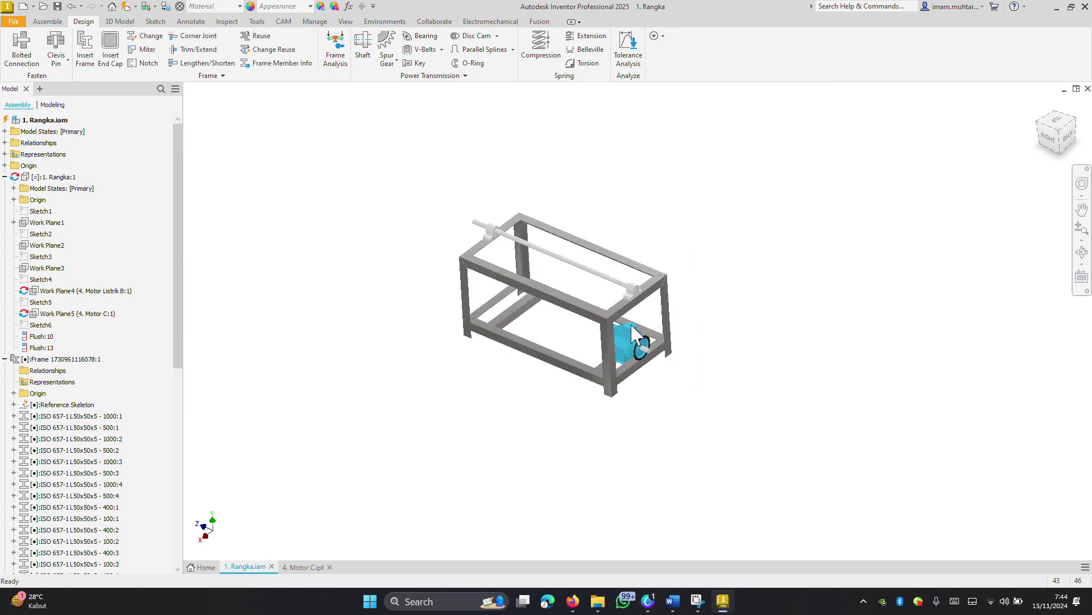
pyautogui.scroll(1, 612, 318)
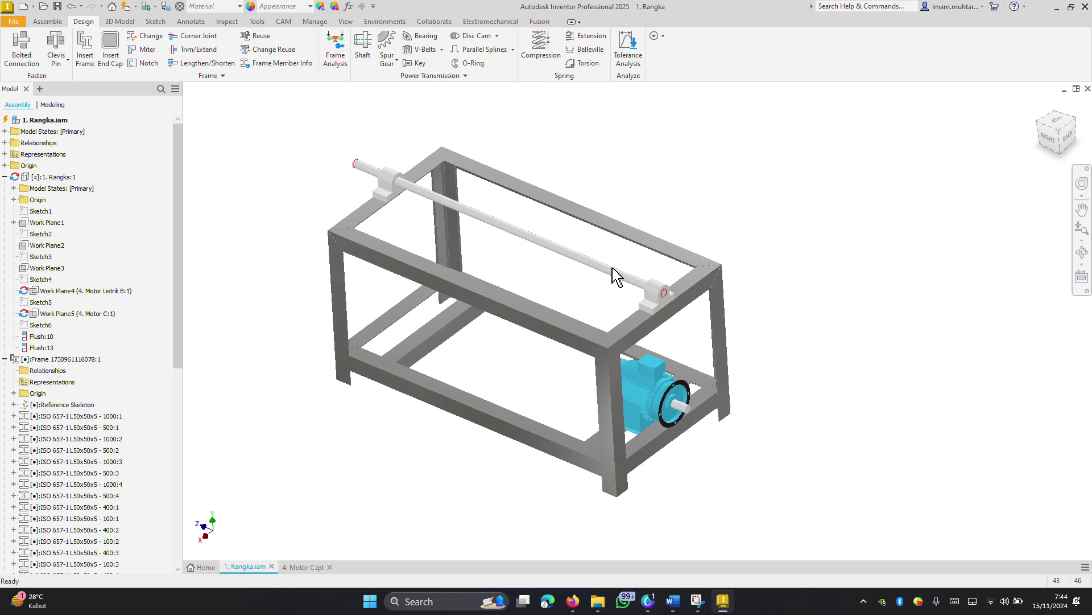
pyautogui.doubleClick(616, 277)
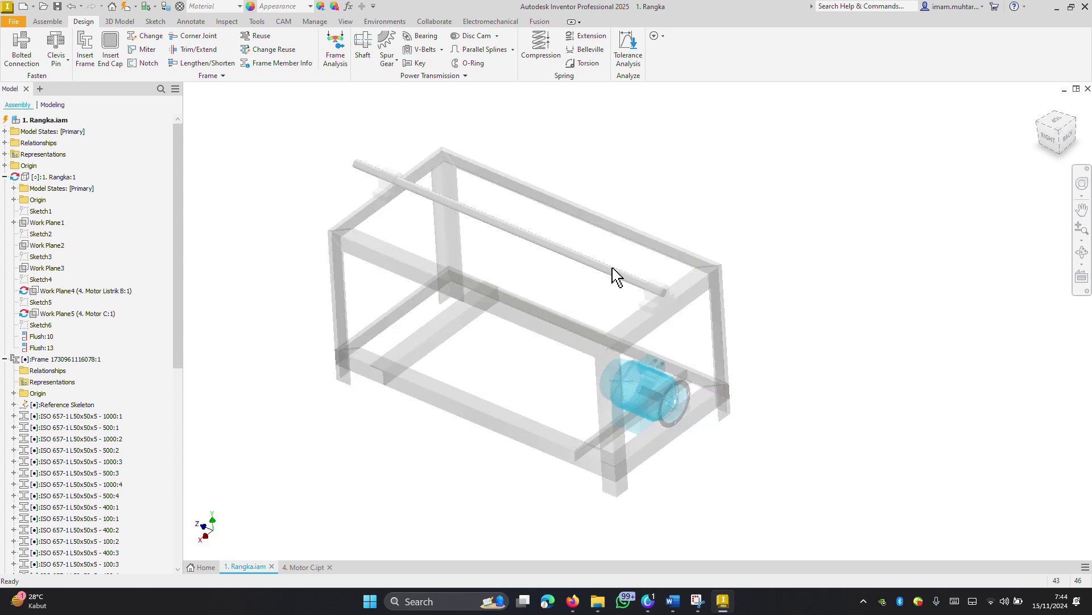
pyautogui.scroll(3, 649, 291)
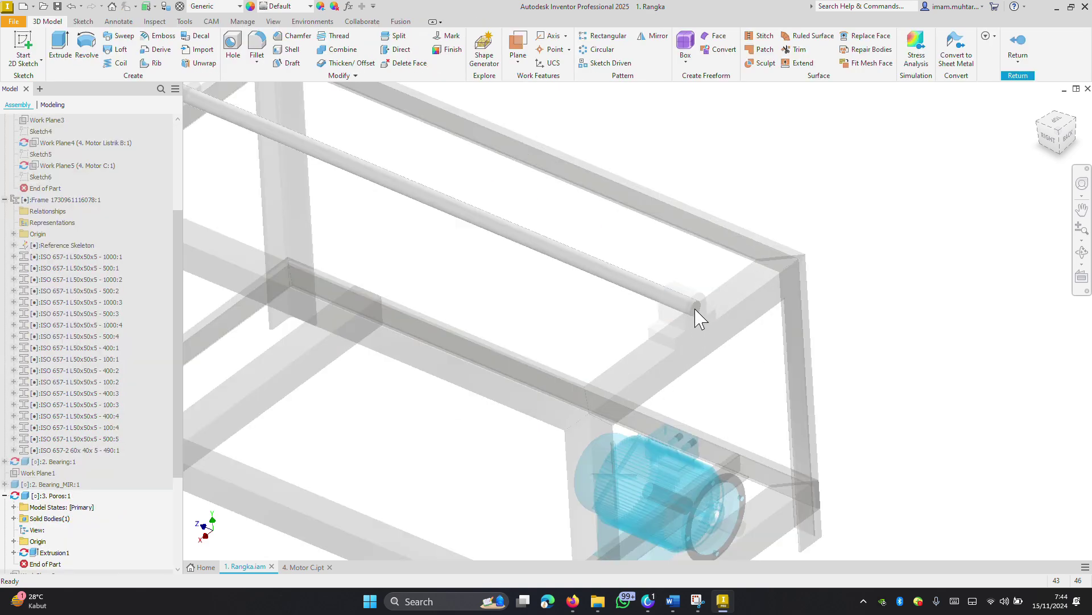
pyautogui.scroll(4, 702, 310)
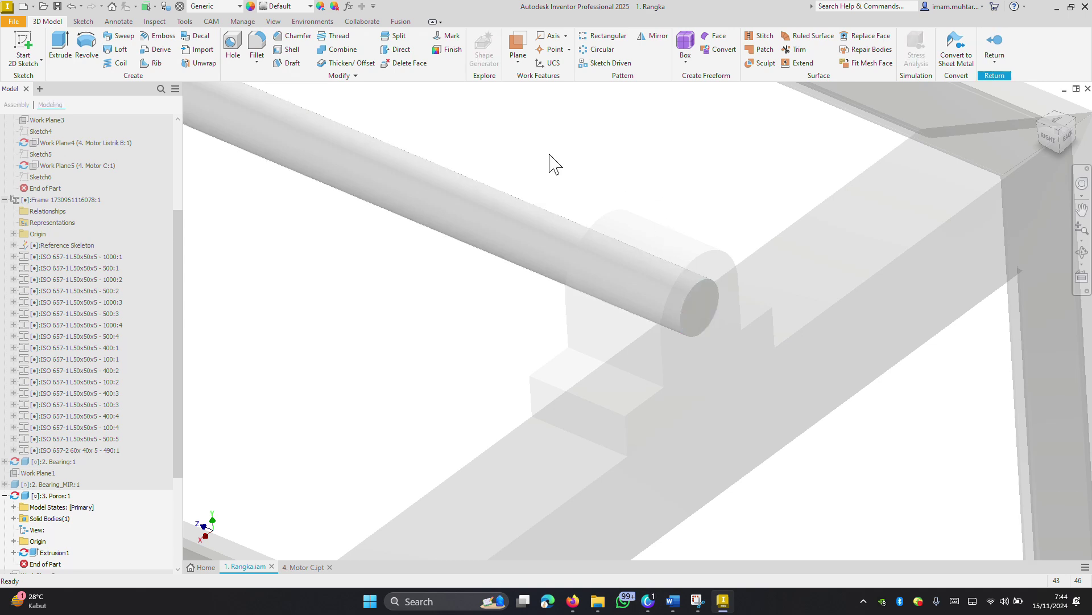
# - Direct-edit the shaft end face outward by 50 mm, then return to the assembly
pyautogui.click(398, 50)
pyautogui.click(708, 310)
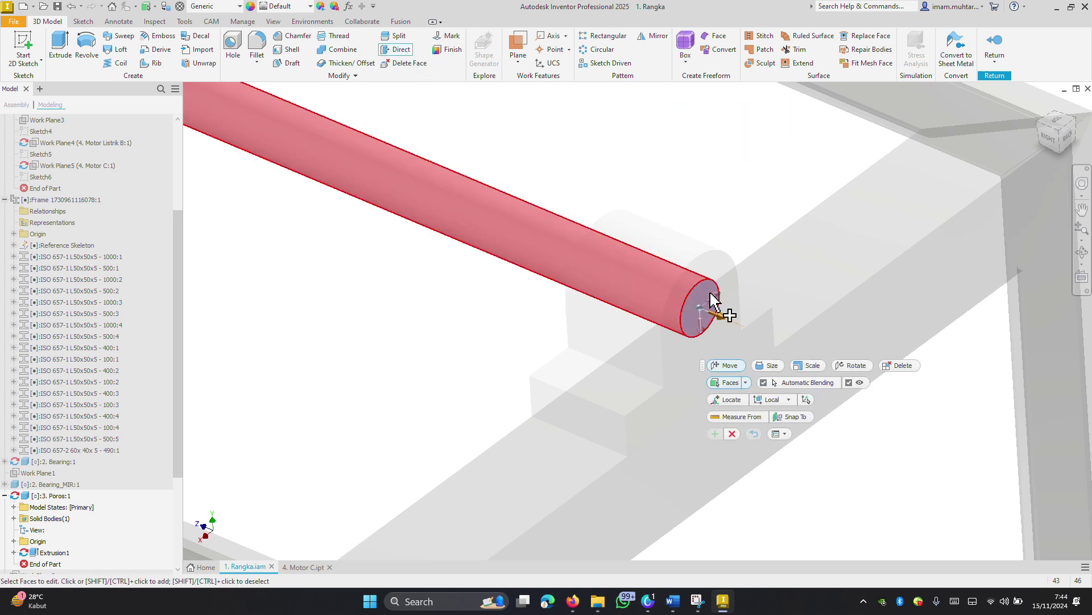
pyautogui.moveTo(724, 322); pyautogui.dragTo(787, 345)
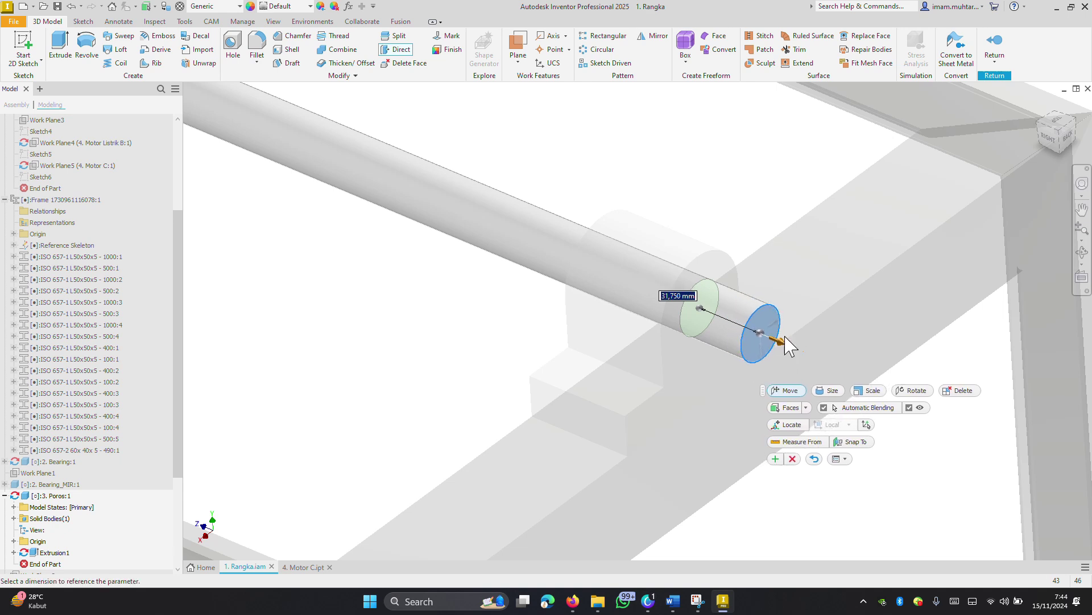
pyautogui.write('30')
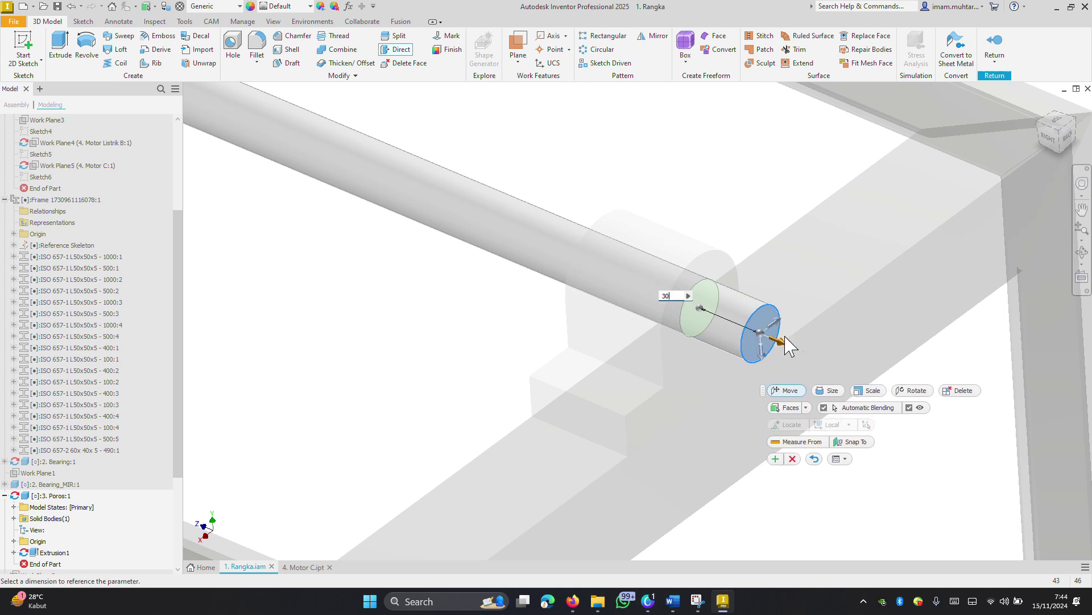
pyautogui.click(1052, 139)
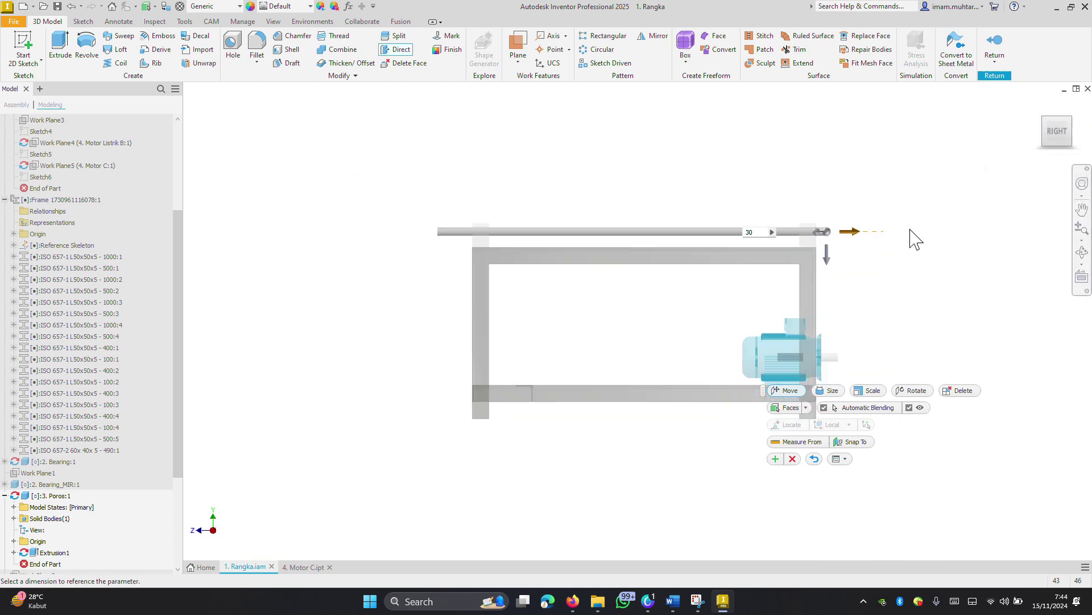
pyautogui.scroll(-3, 876, 361)
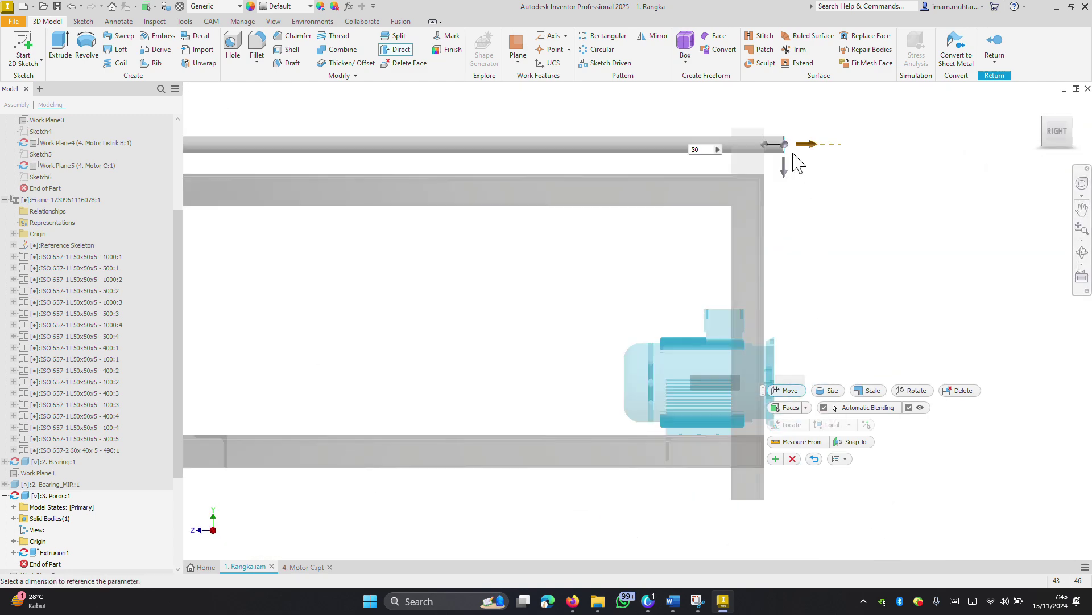
pyautogui.moveTo(817, 152); pyautogui.dragTo(848, 157)
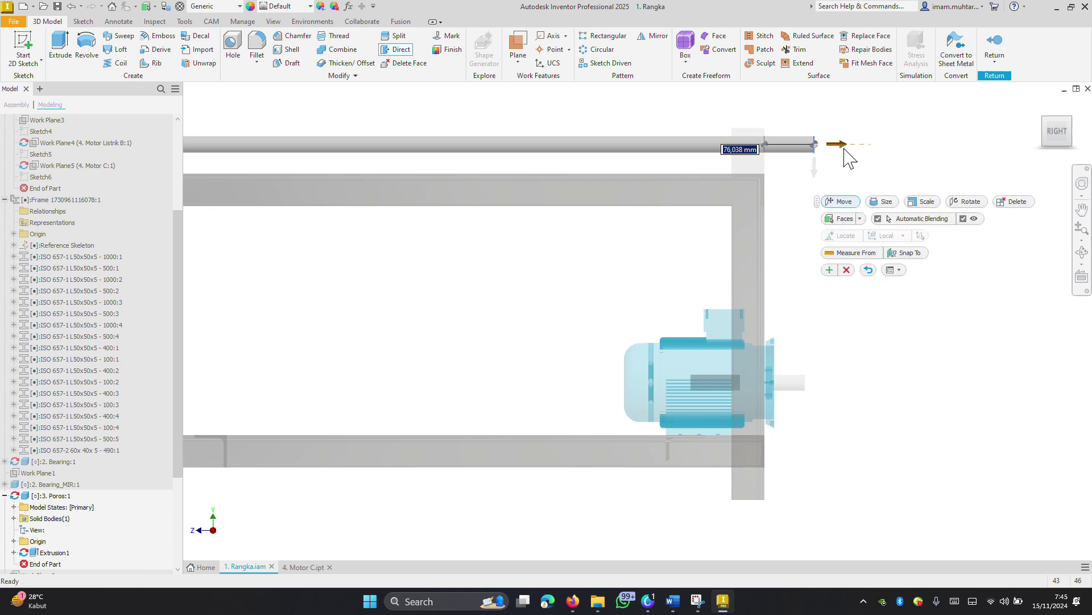
pyautogui.write('50')
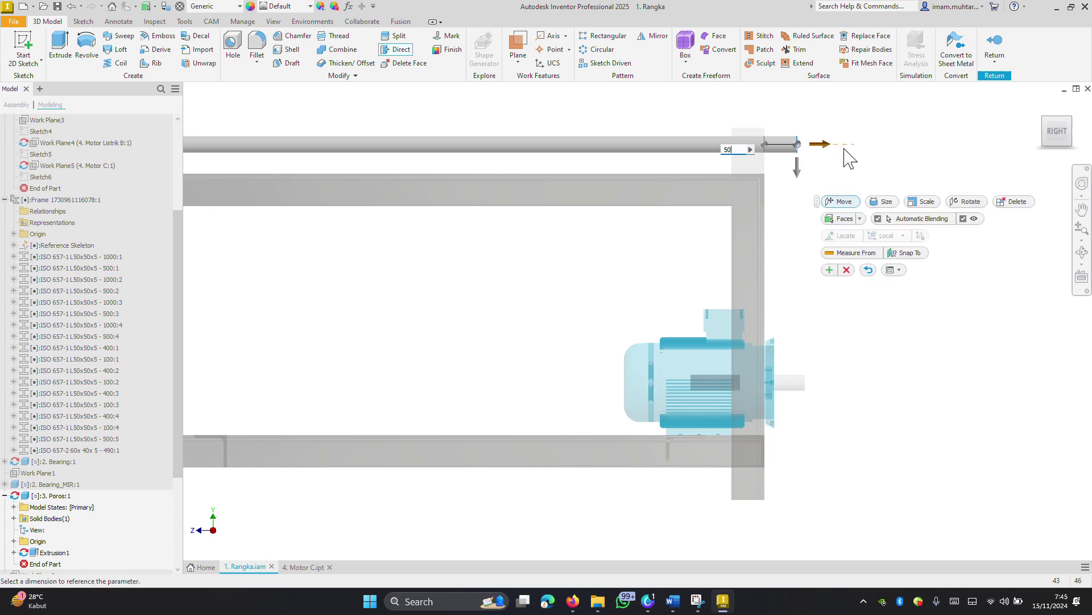
pyautogui.press('Return')
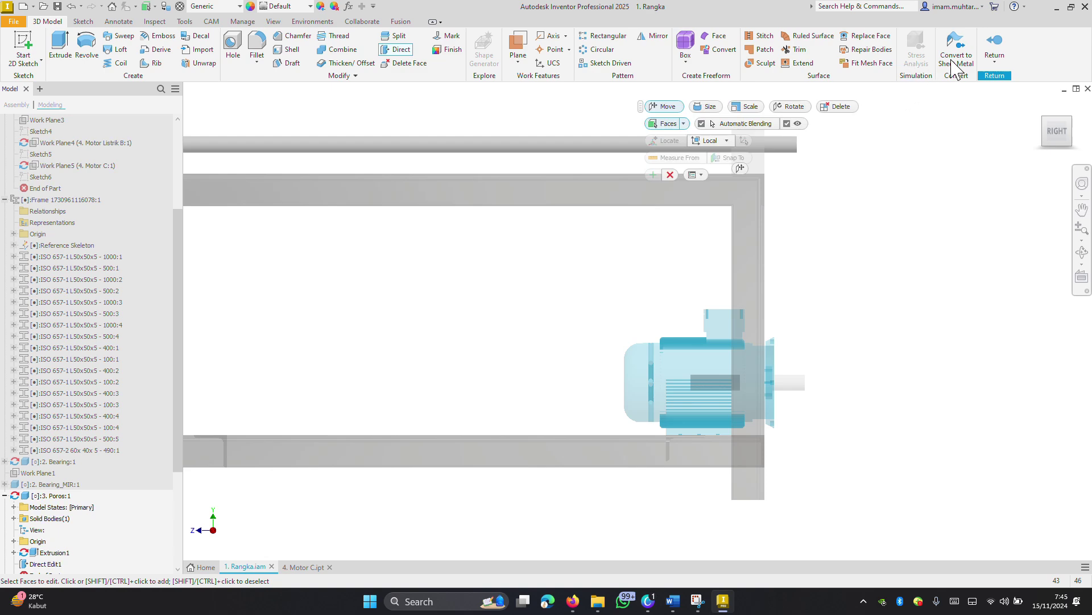
pyautogui.click(995, 51)
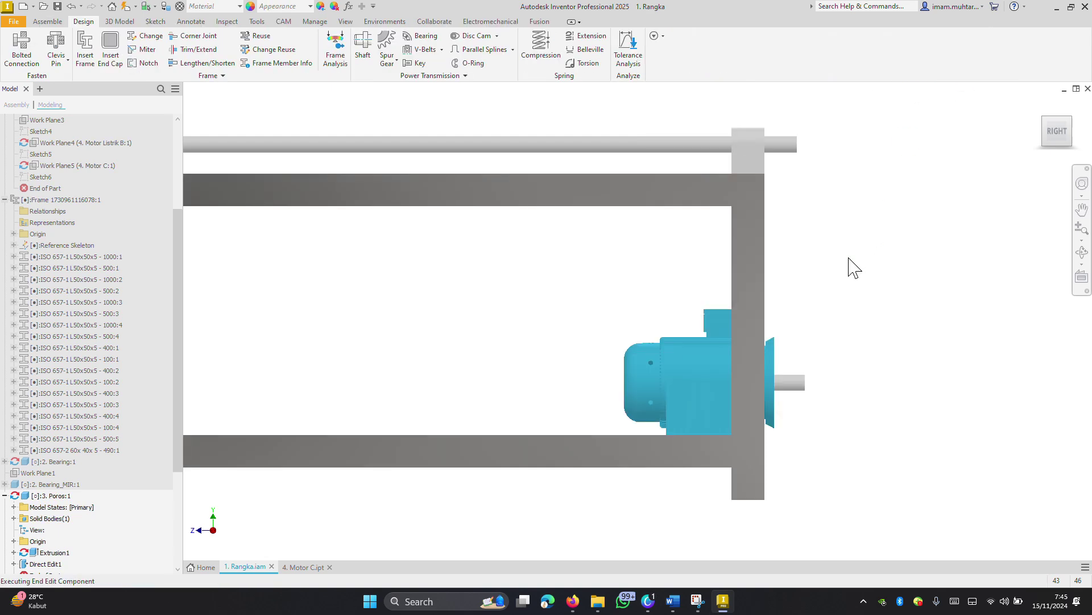
# - Create a V-belt drive on the motor face plane with pulleys on the motor and top shafts
pyautogui.scroll(4, 848, 265)
pyautogui.keyDown('shift'); pyautogui.moveTo(849, 266); pyautogui.dragTo(797, 273, button='middle'); pyautogui.keyUp('shift')
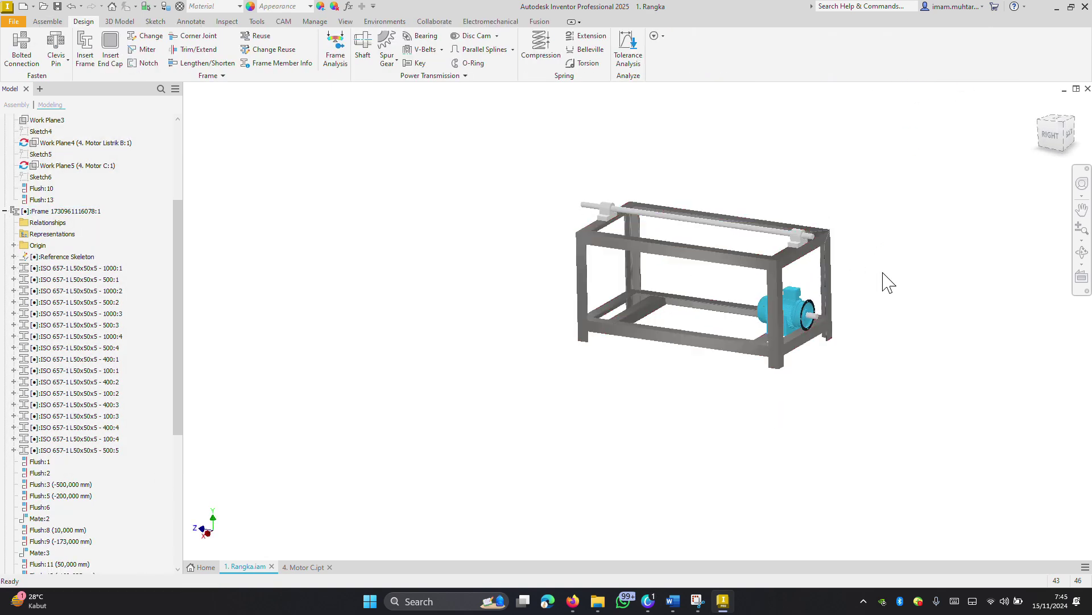
pyautogui.scroll(-3, 886, 281)
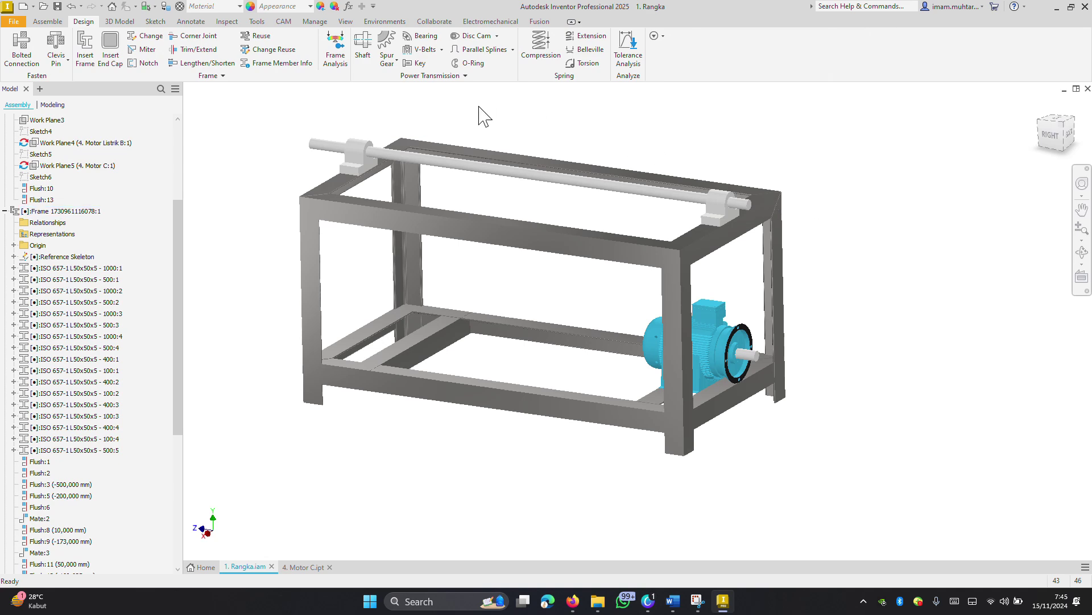
pyautogui.click(424, 49)
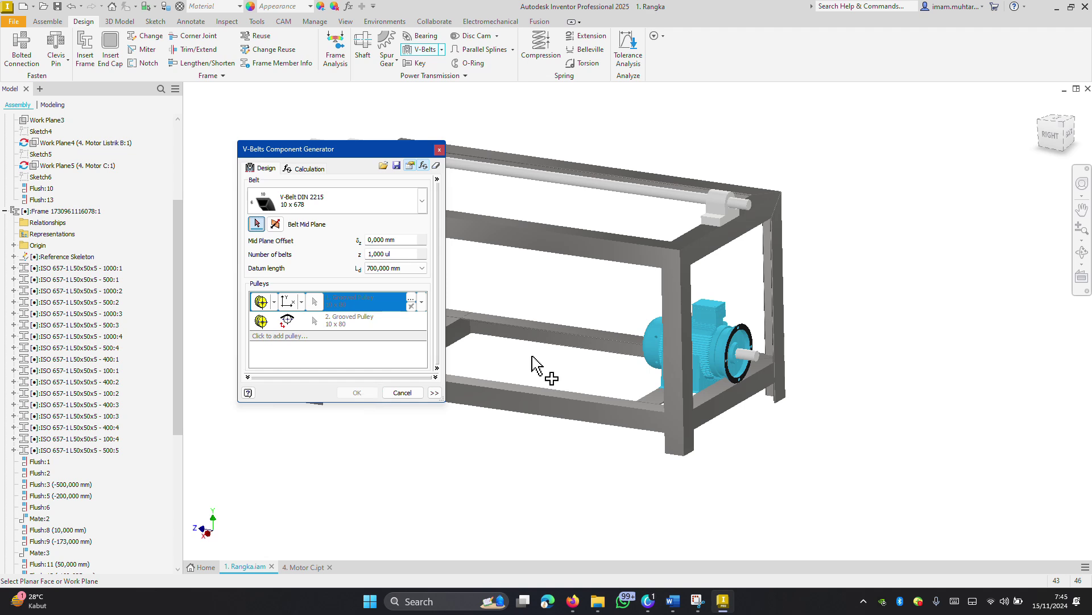
pyautogui.click(757, 359)
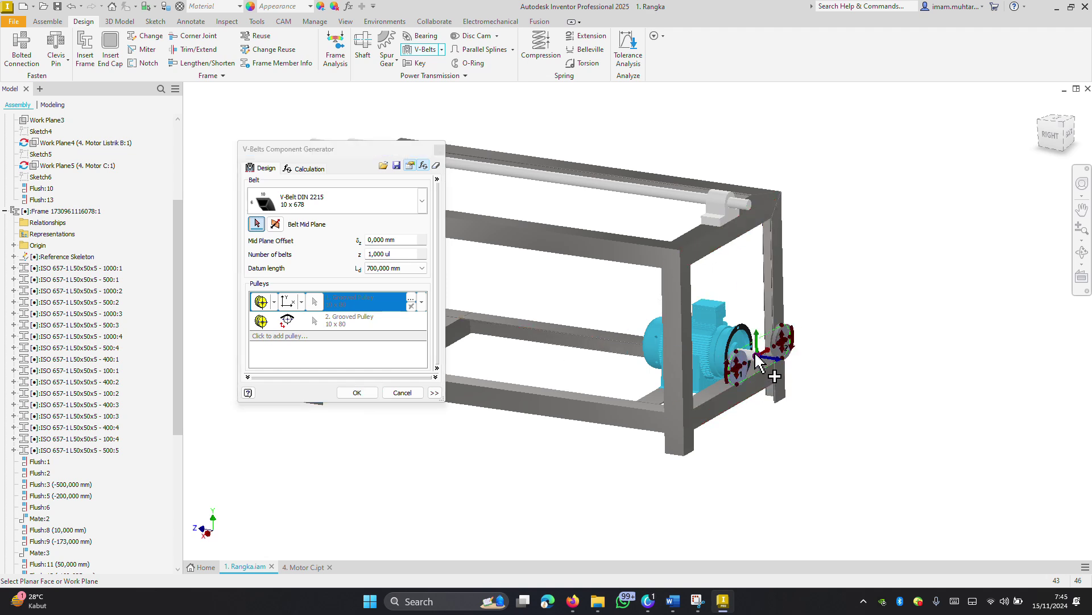
pyautogui.click(297, 303)
pyautogui.click(319, 322)
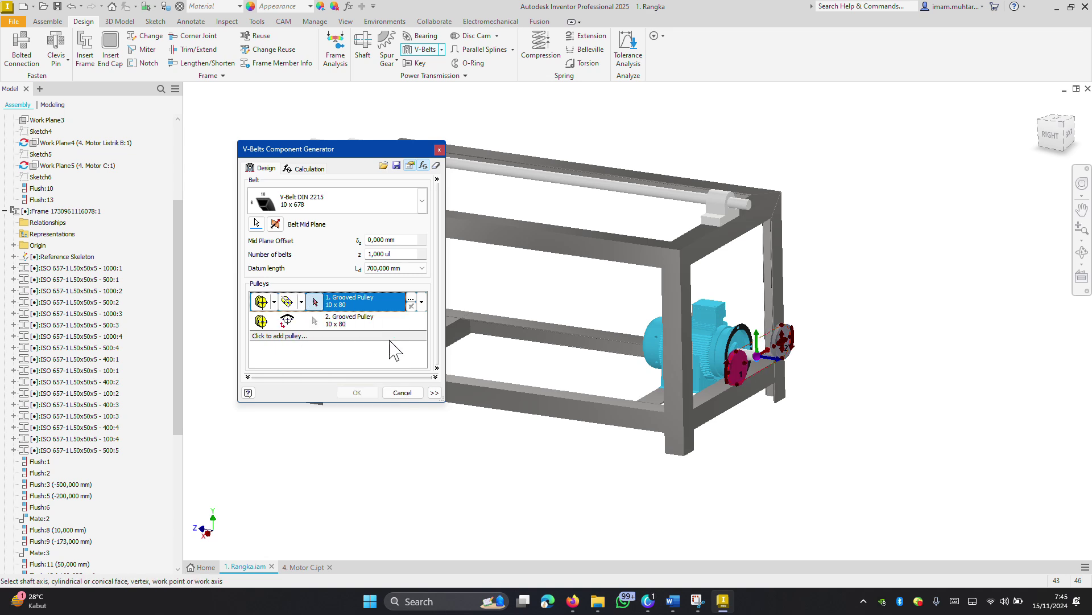
pyautogui.click(751, 356)
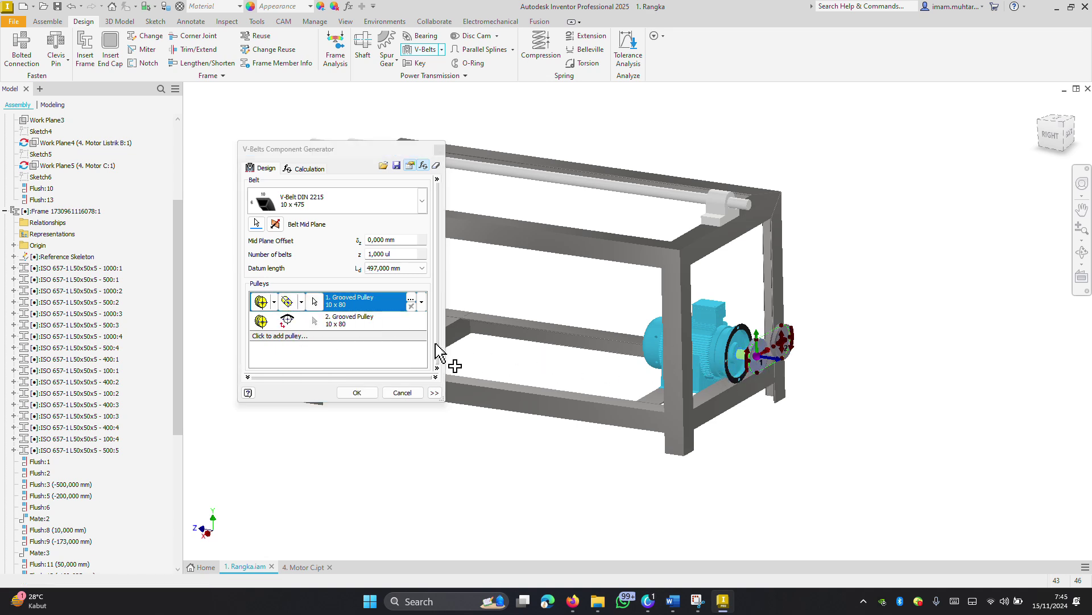
pyautogui.click(288, 320)
pyautogui.click(319, 360)
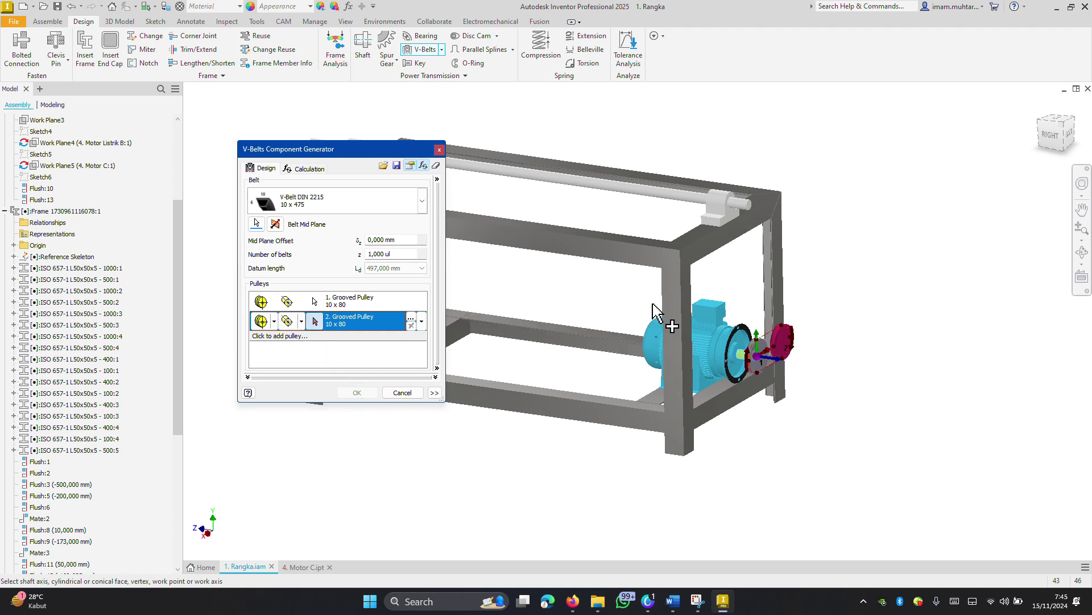
pyautogui.click(754, 212)
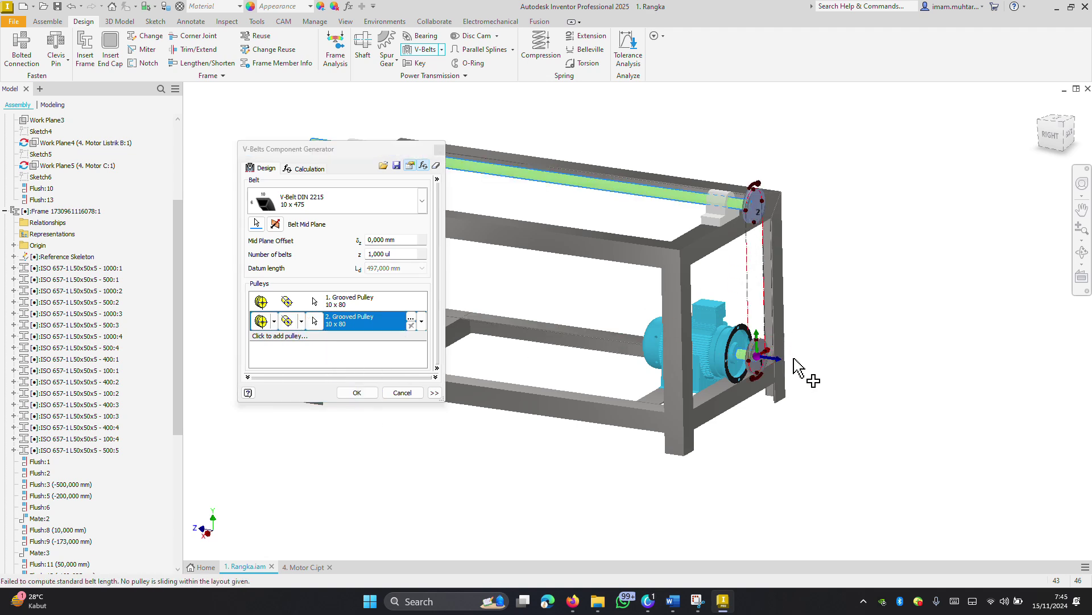
# - Shrink the motor-shaft pulley to 10 x 50
pyautogui.click(355, 305)
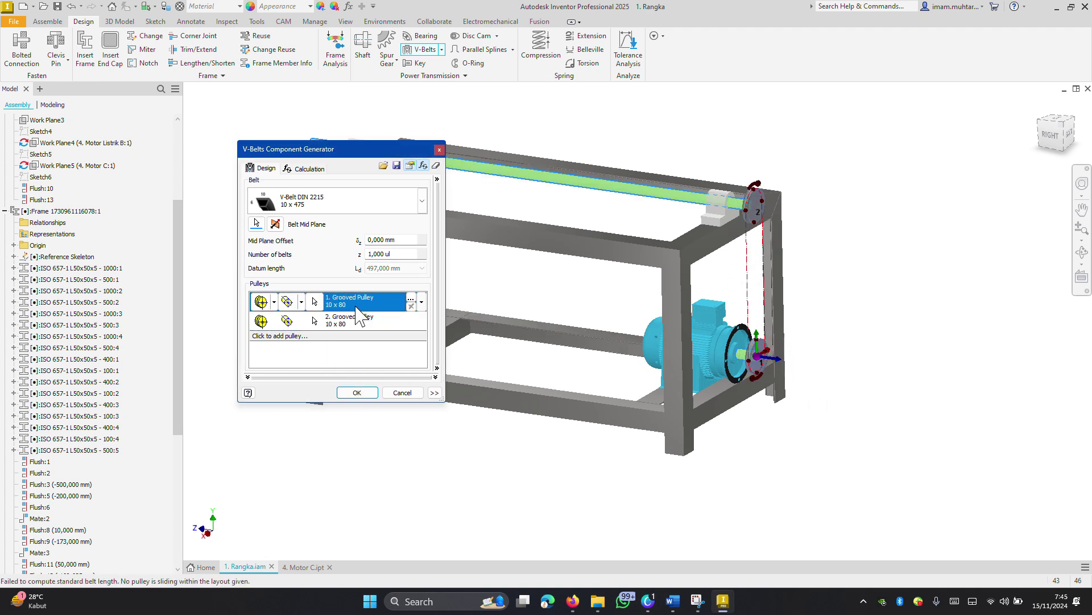
pyautogui.scroll(-5, 762, 359)
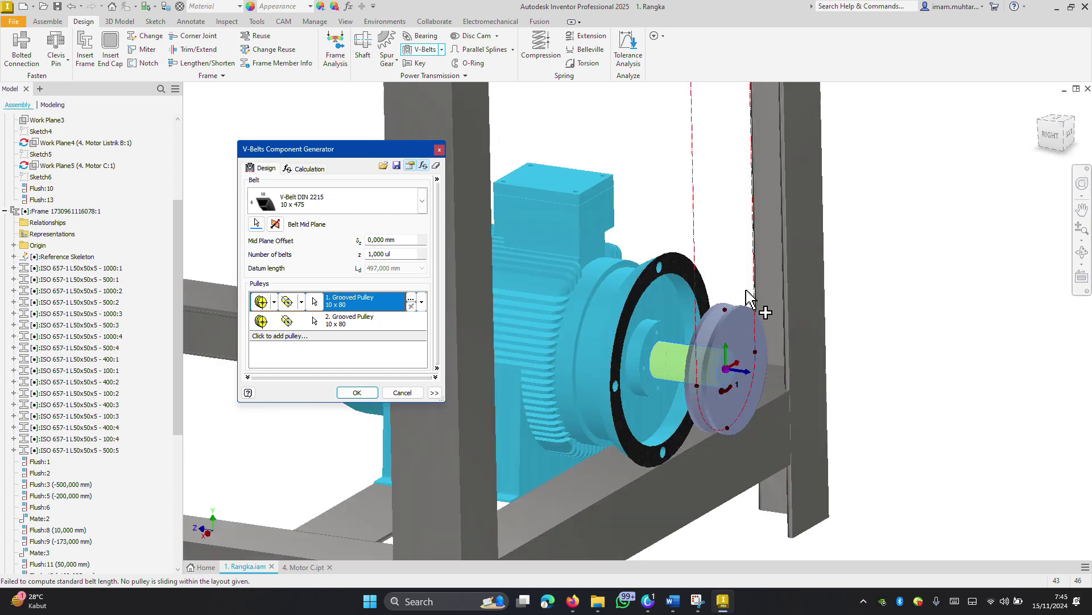
pyautogui.click(728, 316)
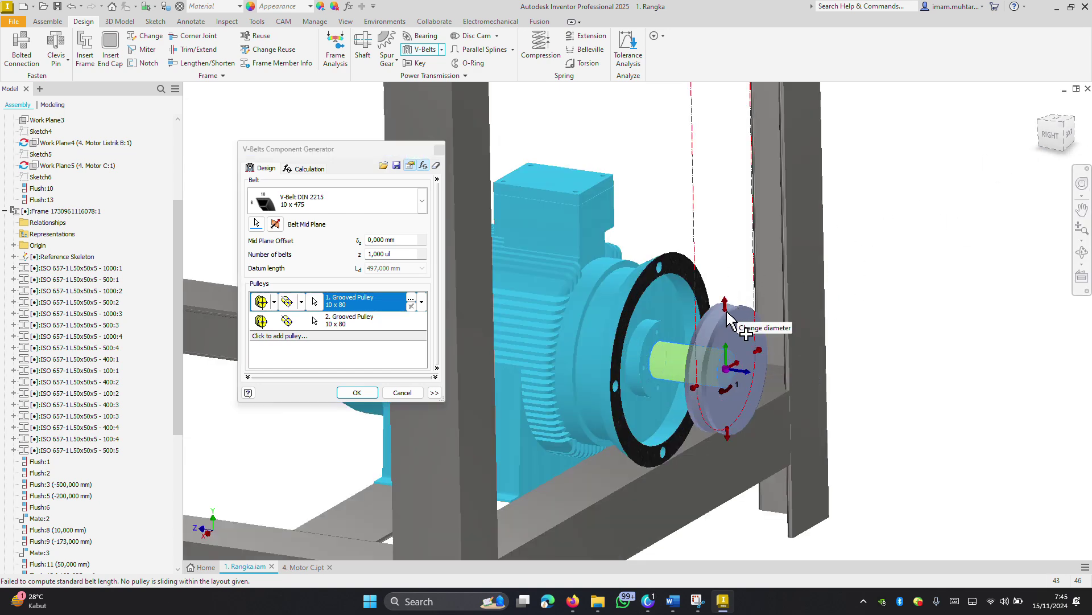
pyautogui.moveTo(727, 312); pyautogui.dragTo(732, 341)
pyautogui.scroll(1, 731, 364)
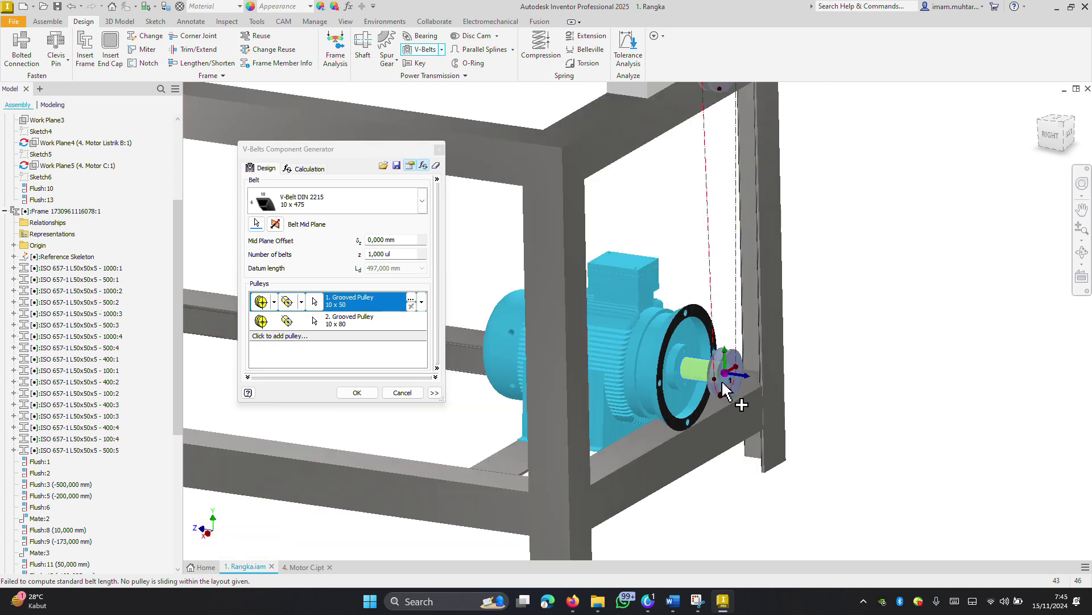
pyautogui.scroll(-2, 731, 370)
pyautogui.scroll(-2, 729, 373)
pyautogui.scroll(3, 726, 373)
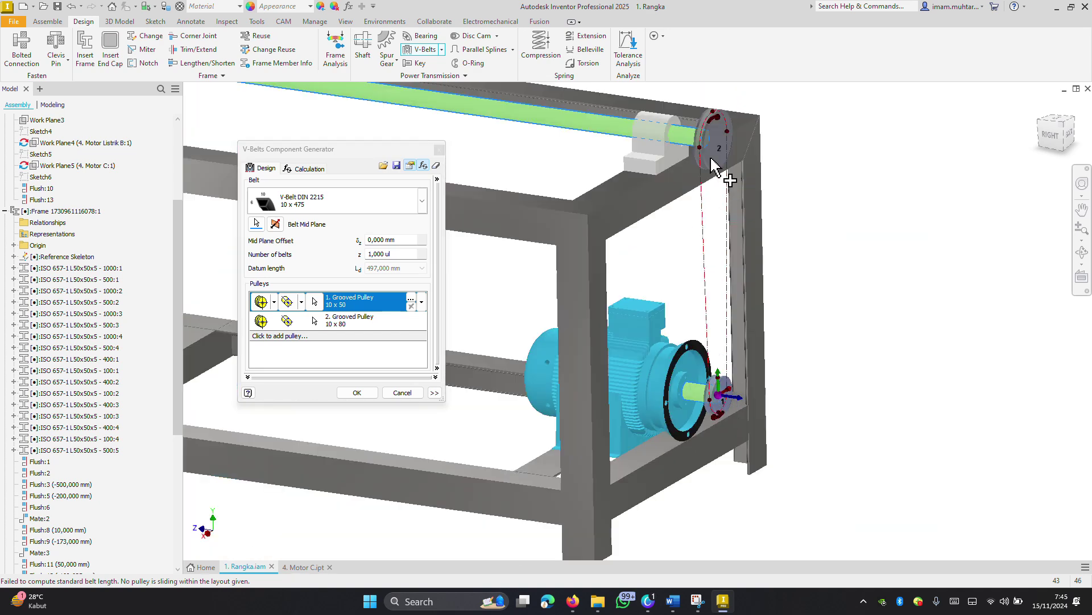
pyautogui.scroll(1, 732, 148)
pyautogui.scroll(-3, 705, 181)
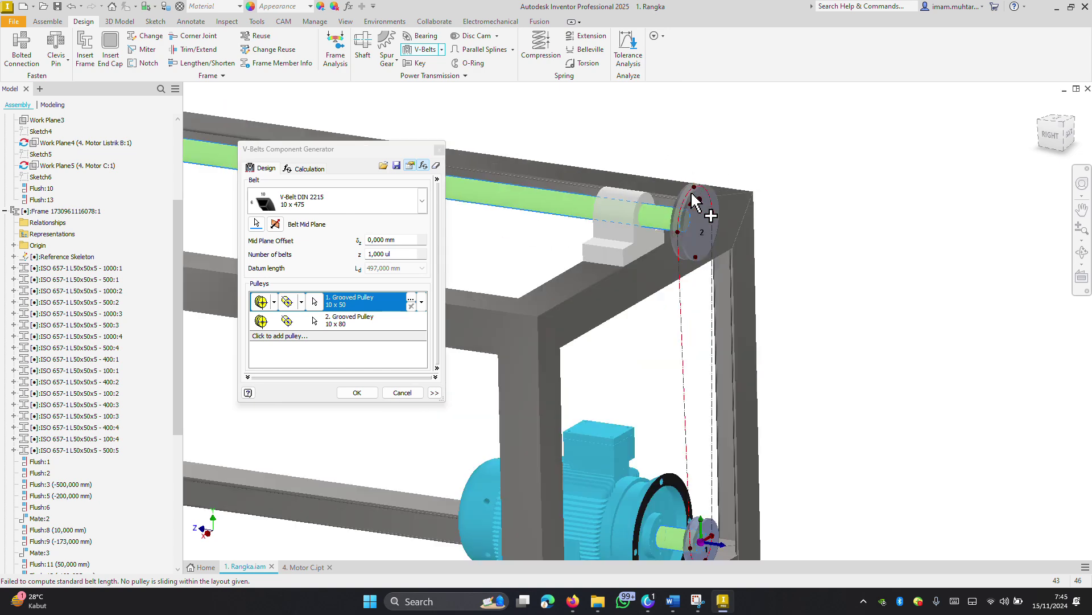
# - Enlarge the top-shaft pulley to 10 x 140 and generate the belt drive
pyautogui.click(695, 188)
pyautogui.moveTo(695, 187); pyautogui.dragTo(700, 160)
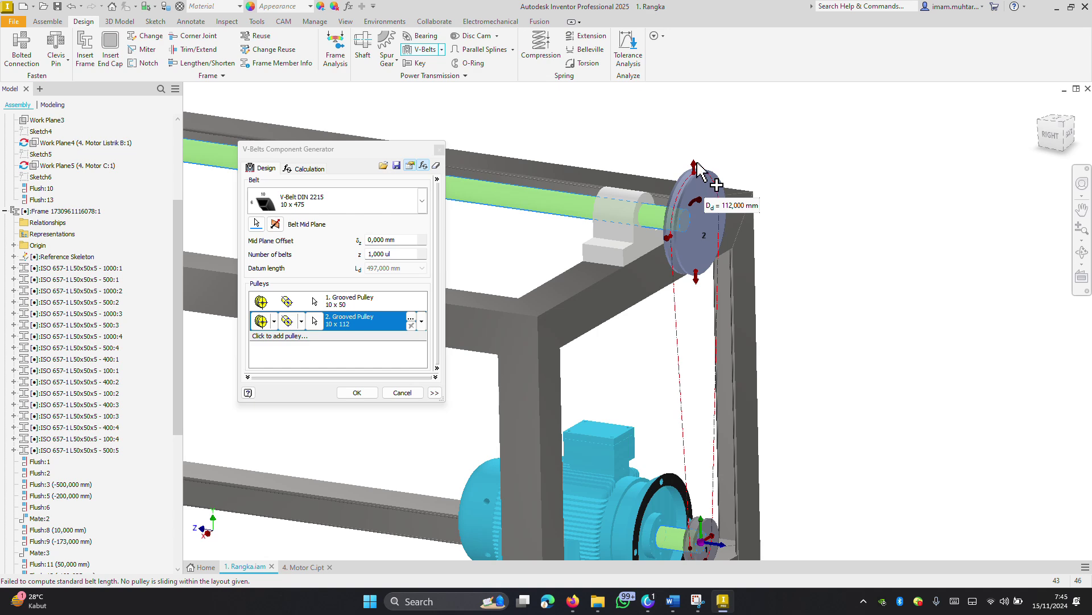
pyautogui.click(364, 392)
pyautogui.click(431, 346)
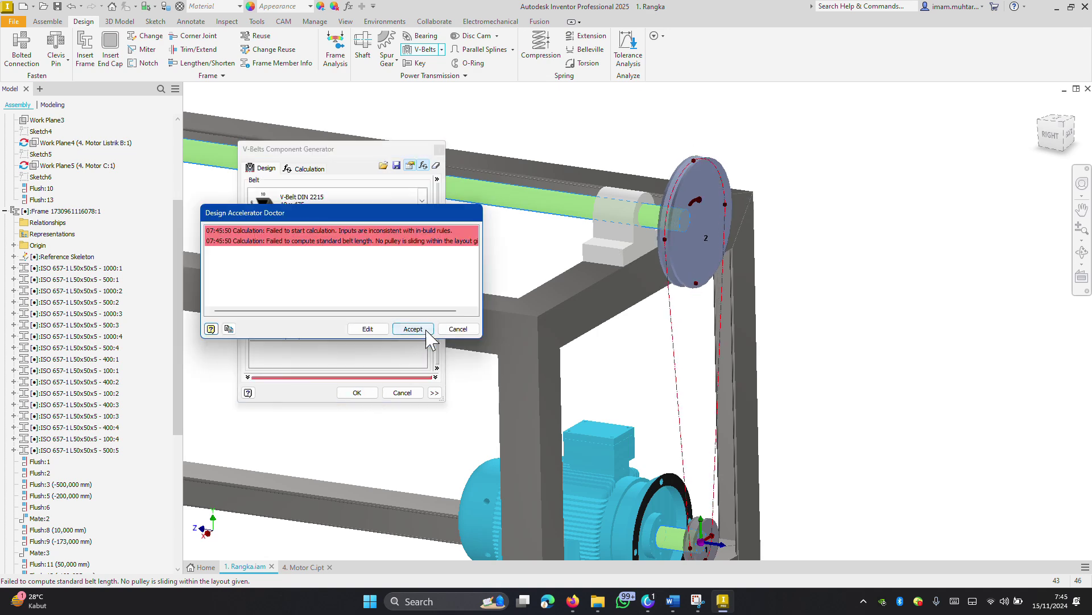
pyautogui.click(413, 329)
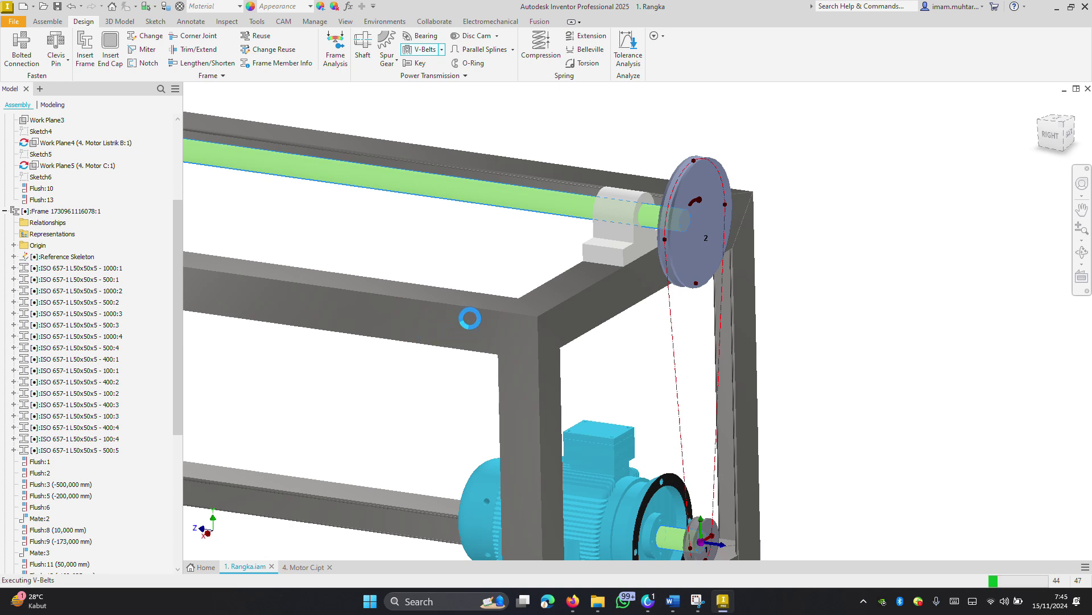
# - Fit the frame assembly in view and orbit to a corner view showing the V-belt drive
pyautogui.press('Home')
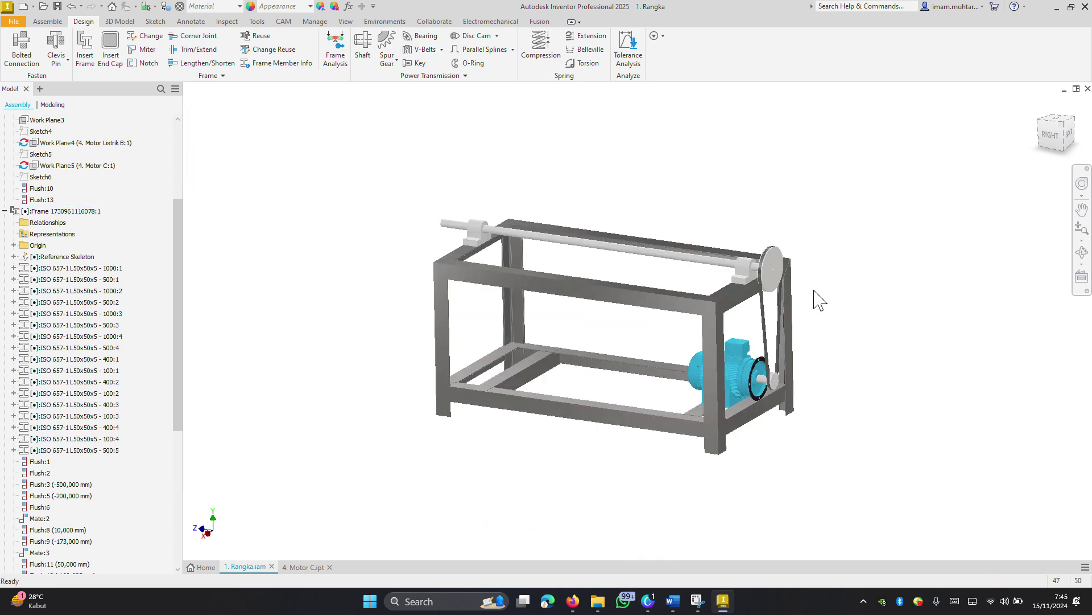
pyautogui.keyDown('shift'); pyautogui.moveTo(840, 340); pyautogui.dragTo(817, 345, button='middle'); pyautogui.keyUp('shift')
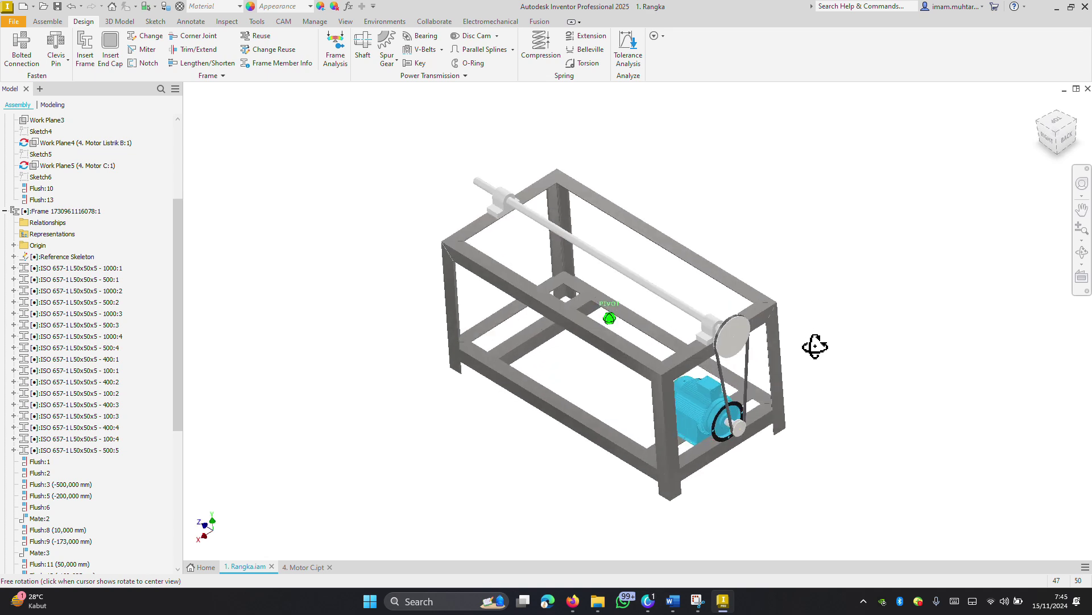
pyautogui.click(1072, 138)
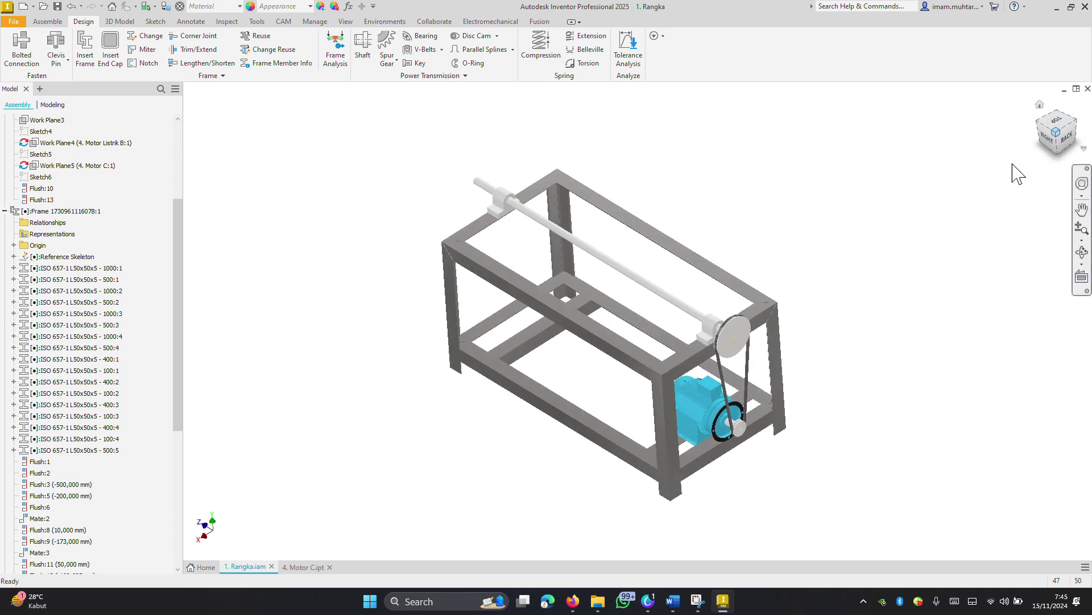